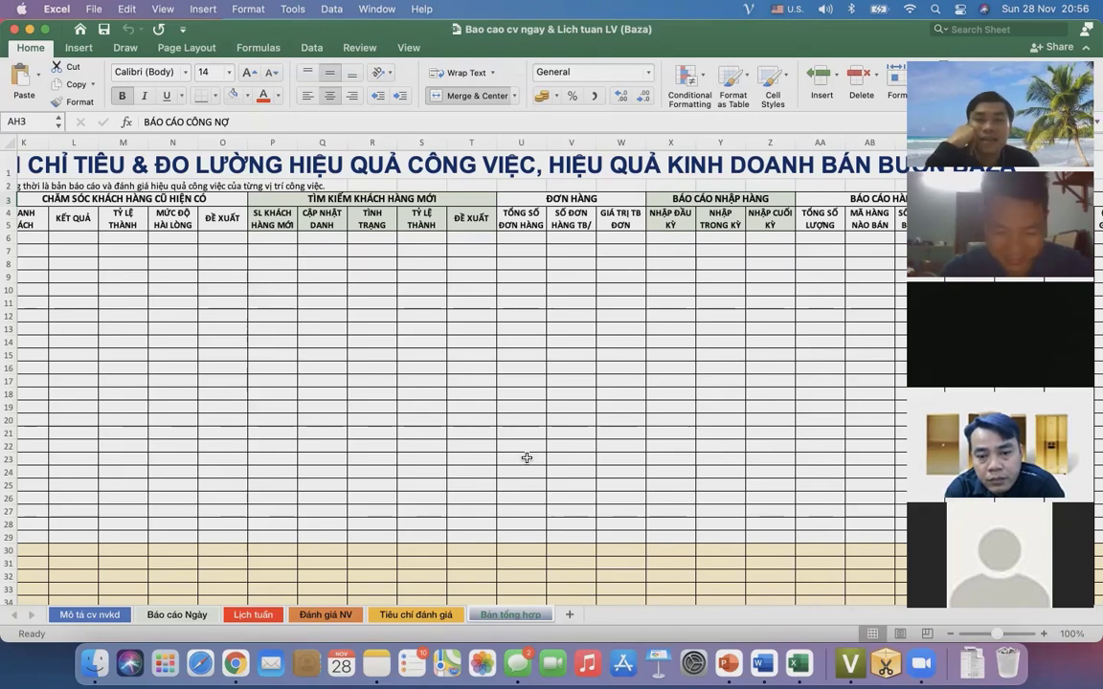
- Review the Bản tổng hợp sheet across its columns, the Báo cáo Ngày sheet and the Mô tả cv nvkd sheet
scroll(527, 458, right, 15)
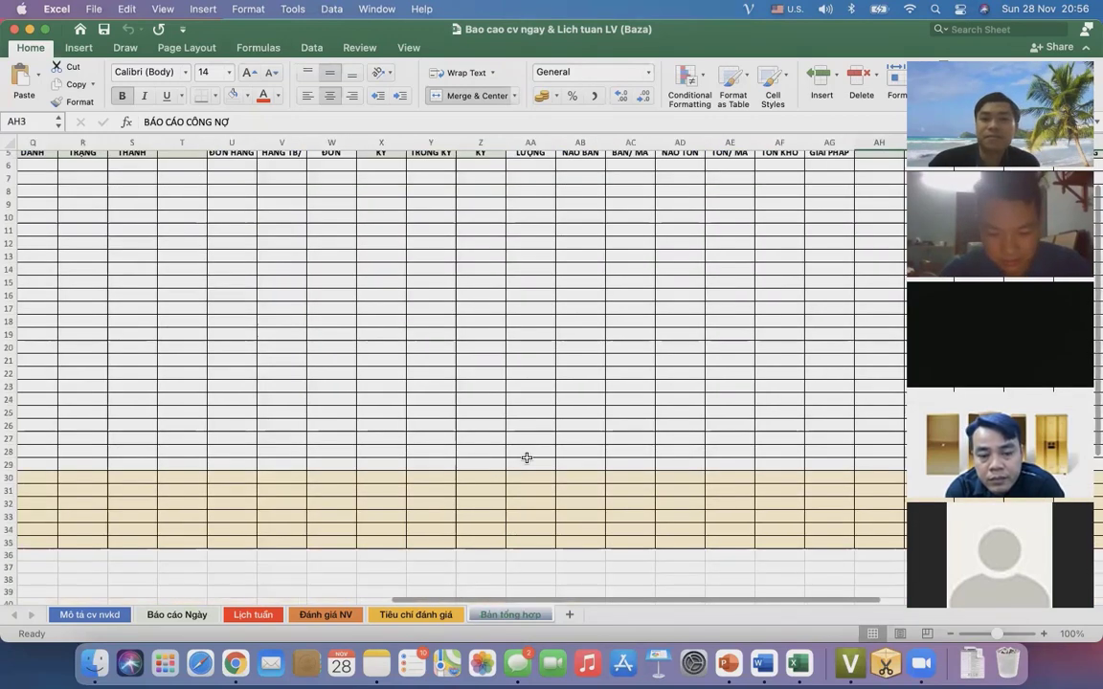
scroll(526, 458, left, 15)
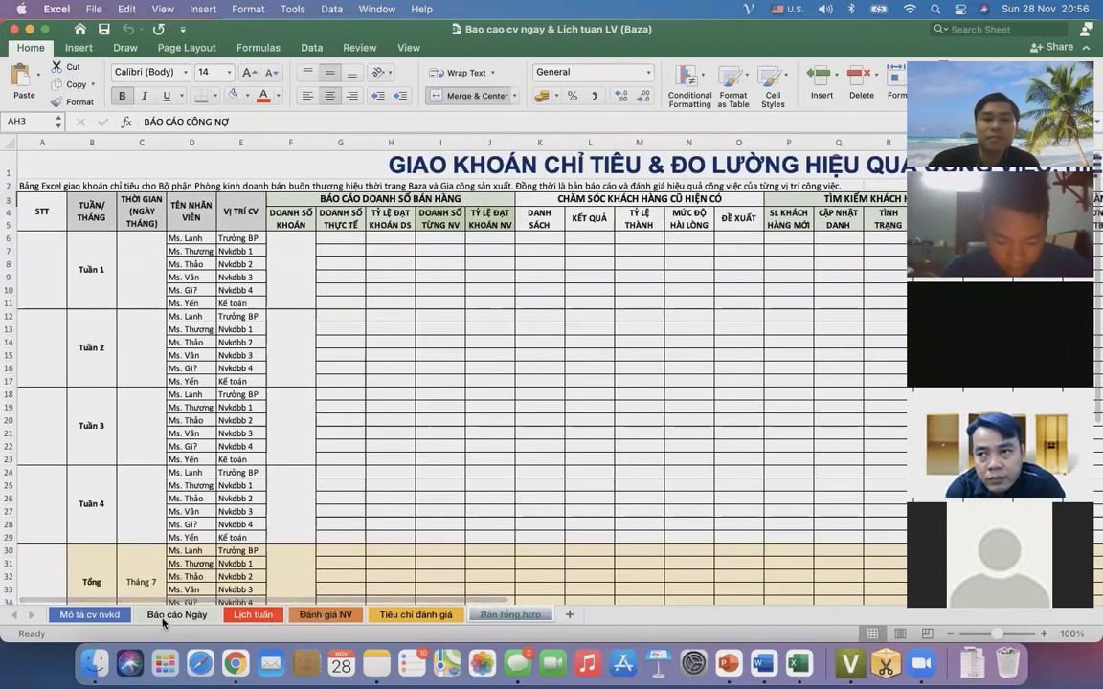
click(162, 617)
scroll(307, 395, up, 5)
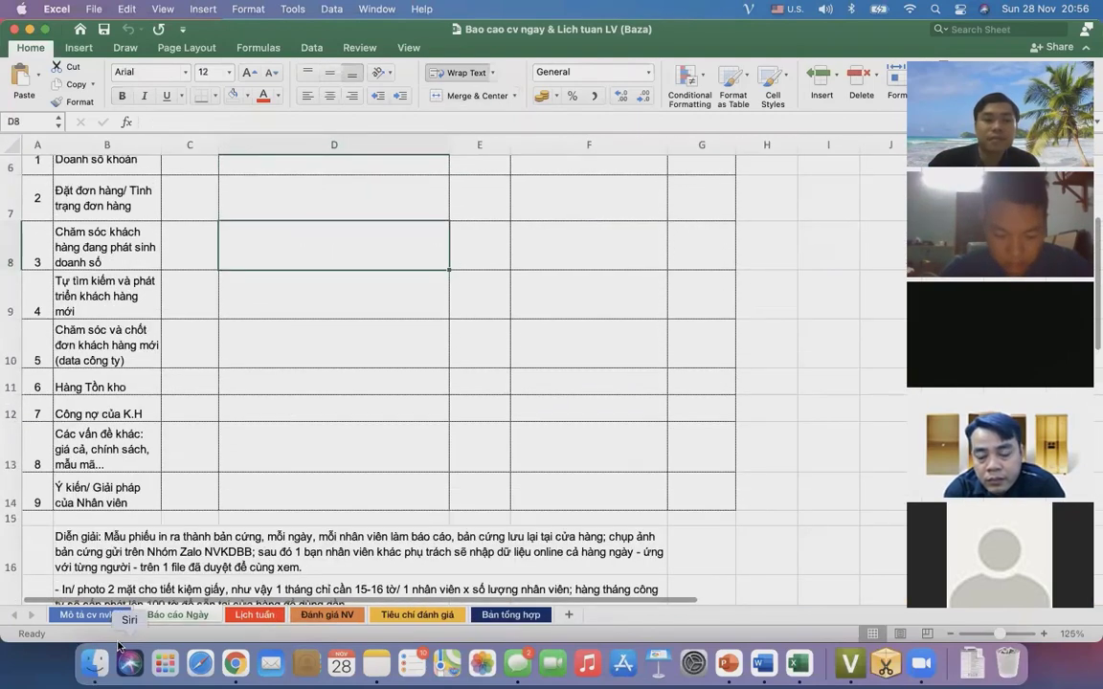
click(79, 613)
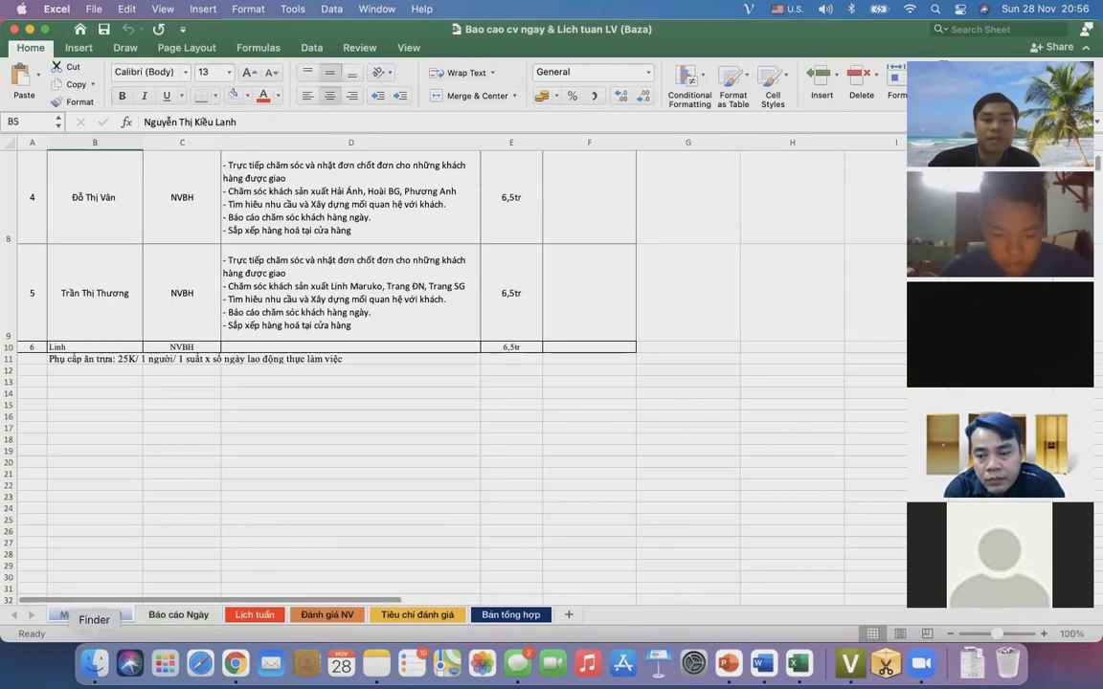
- Close the Bao cao cv ngay & Lich tuan LV (Baza) workbook
click(94, 664)
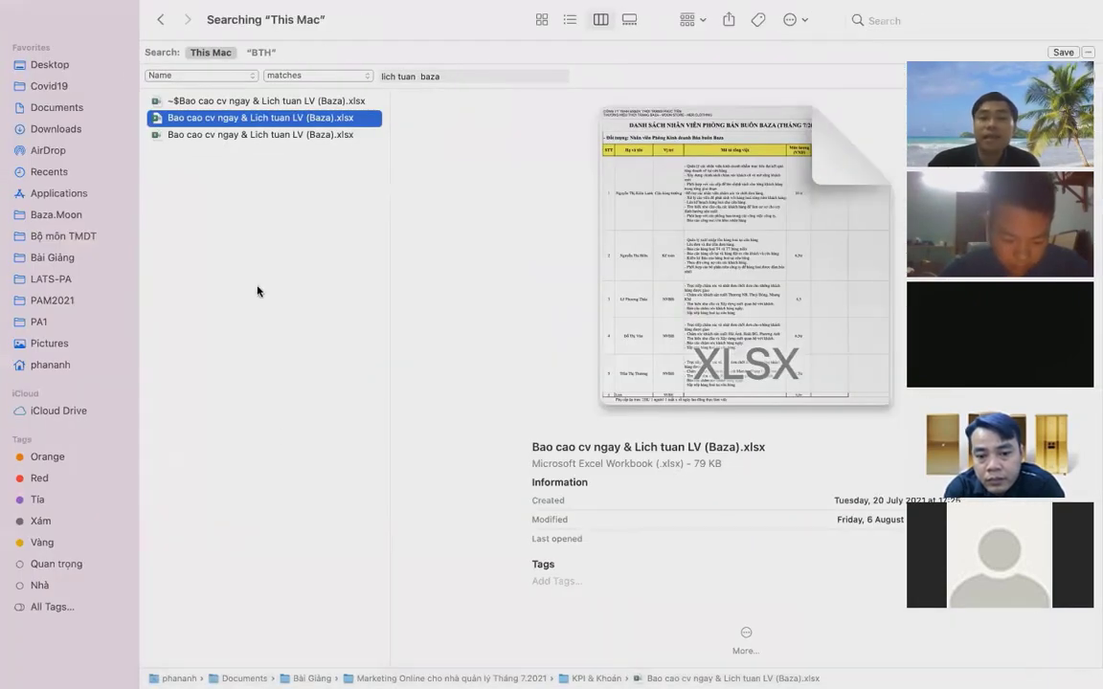
key(ctrl+Up)
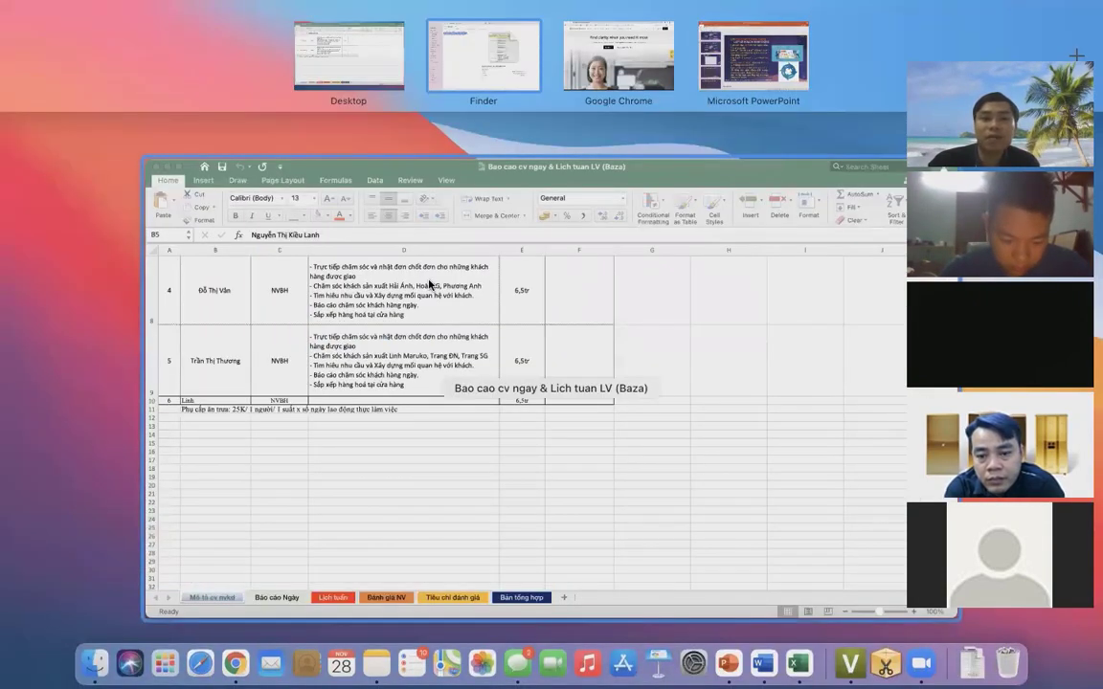
click(383, 258)
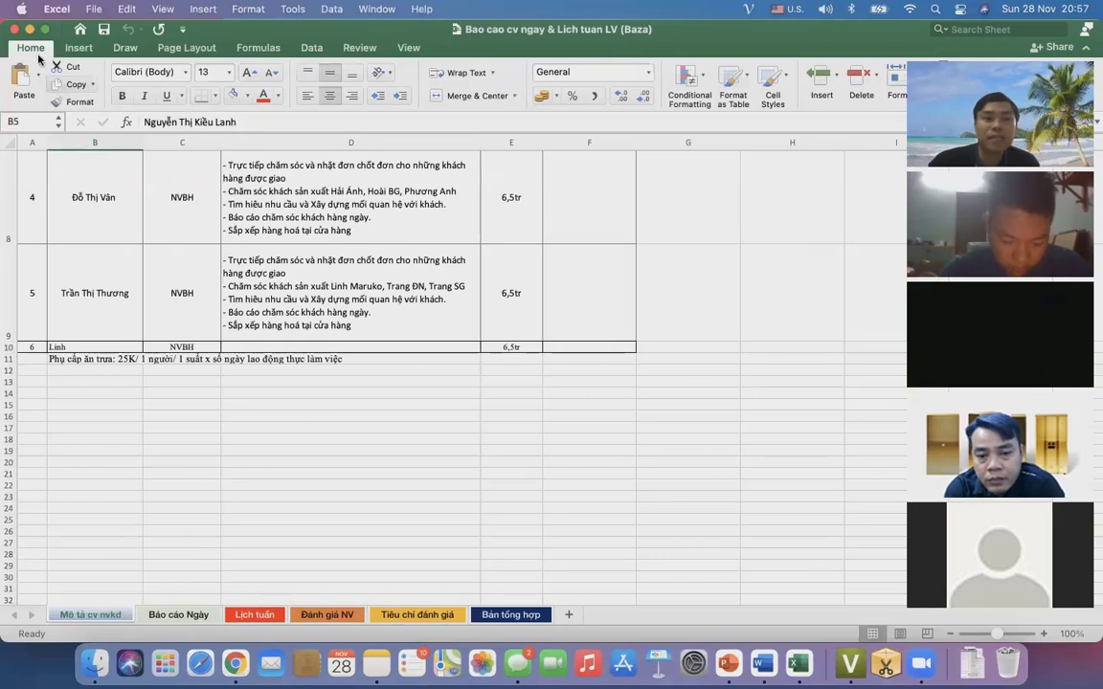
click(14, 30)
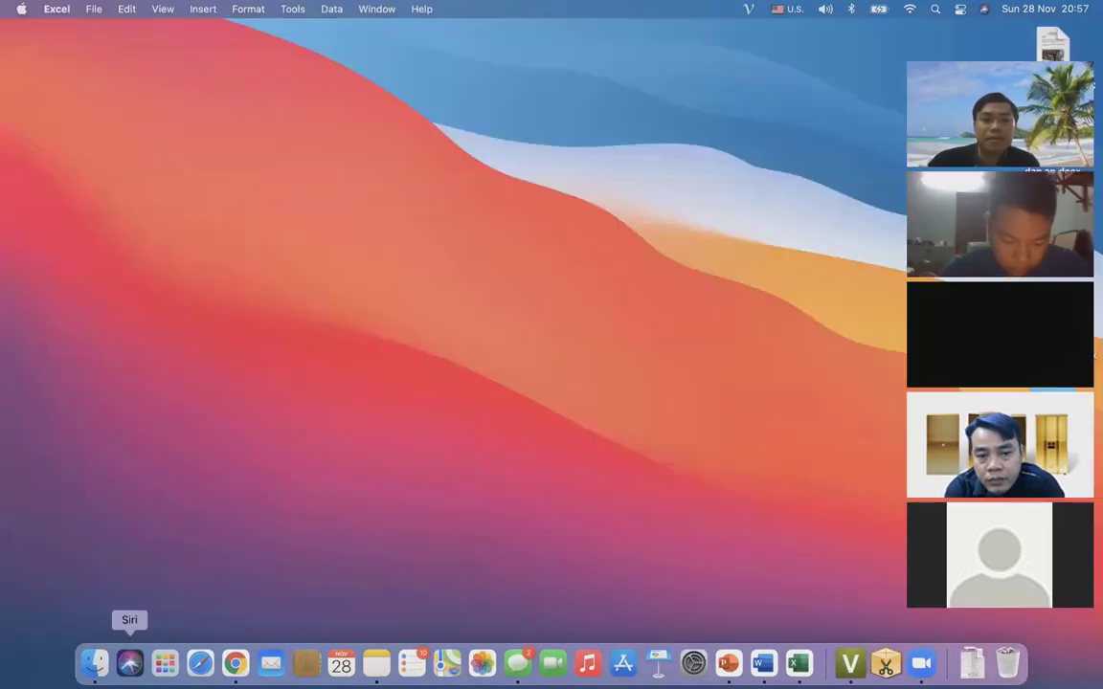
- Switch to Finder, return to the BTH folder and select the Bảng khoán doanh số - lương thưởng spreadsheet among the business plan files
click(94, 663)
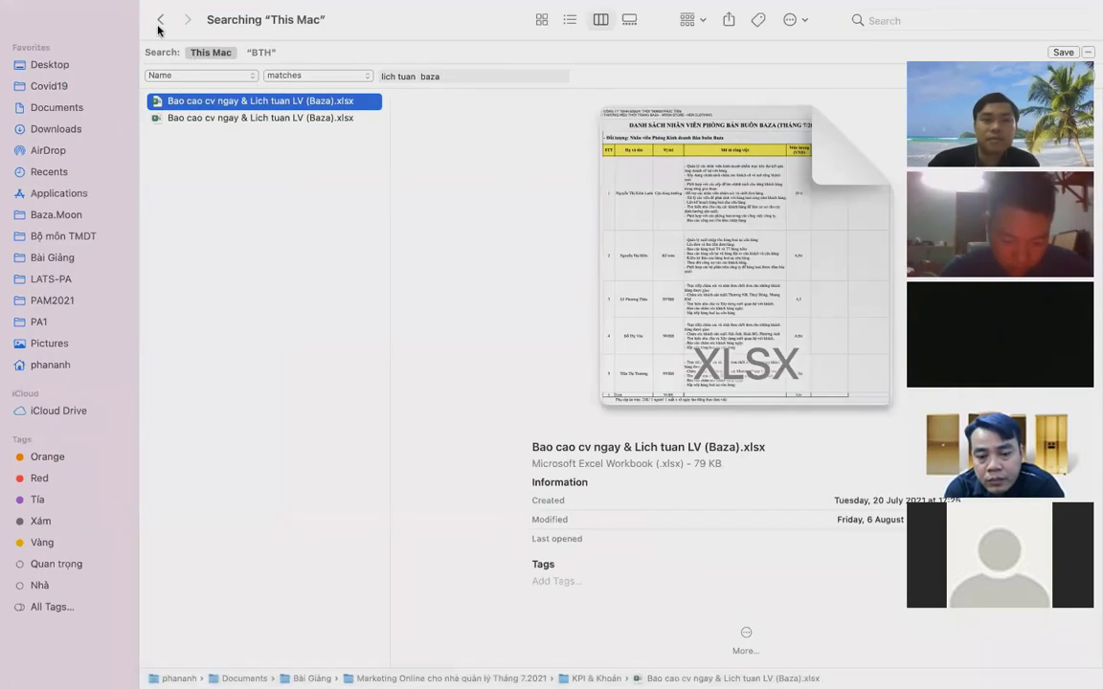
click(159, 20)
scroll(362, 242, up, 10)
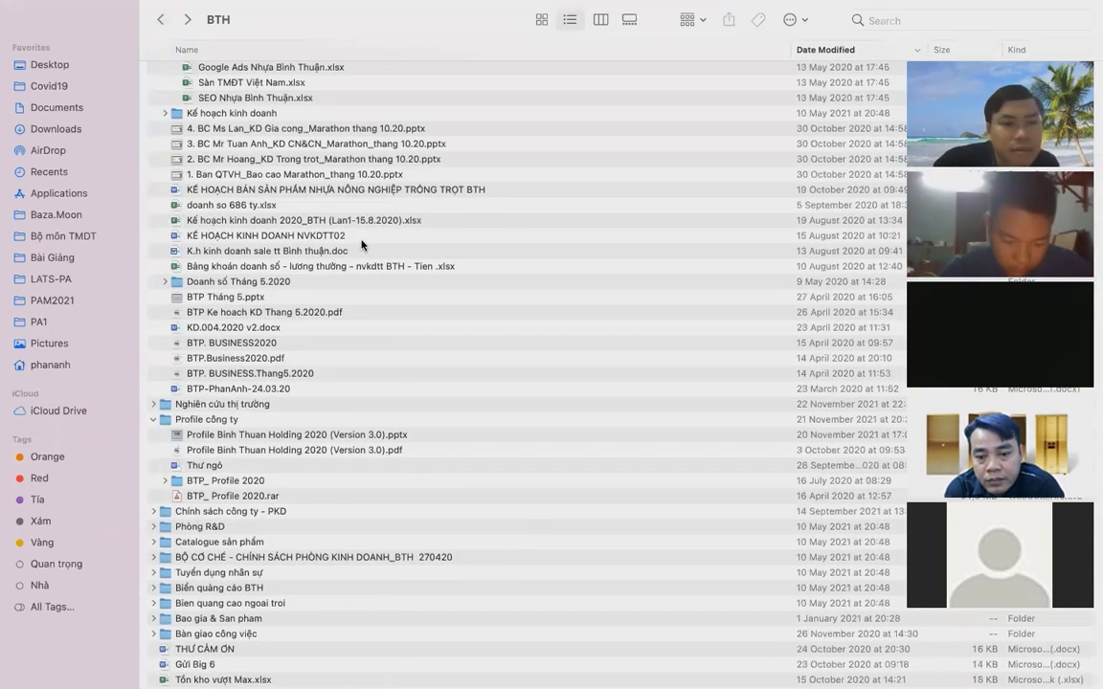
scroll(493, 423, down, 5)
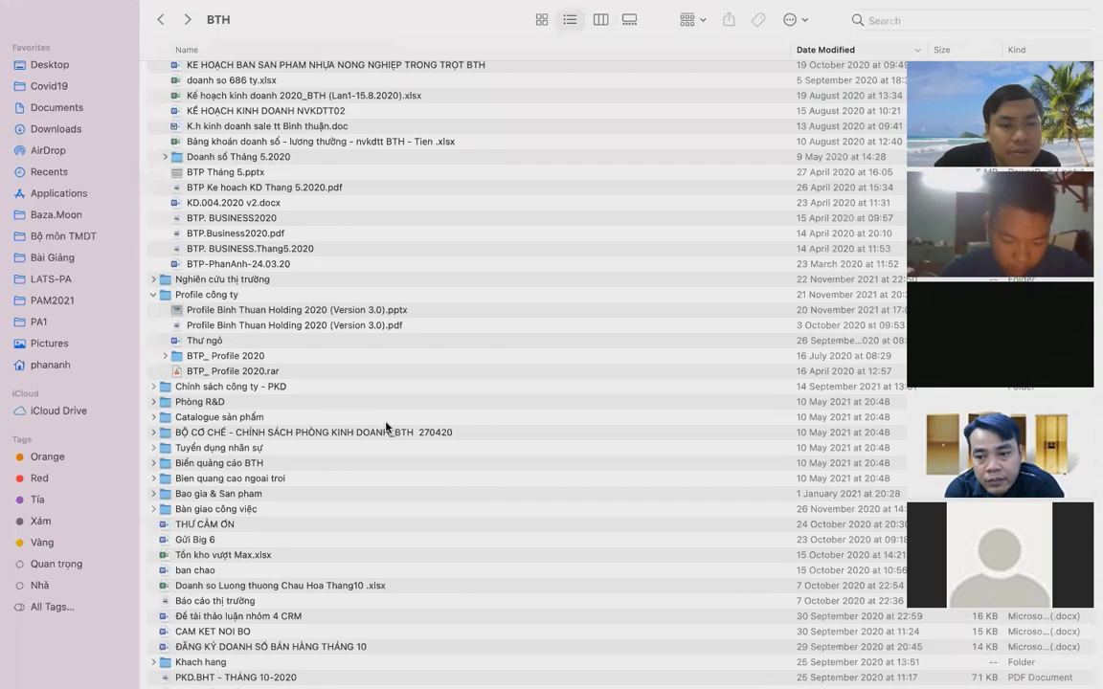
scroll(214, 448, up, 6)
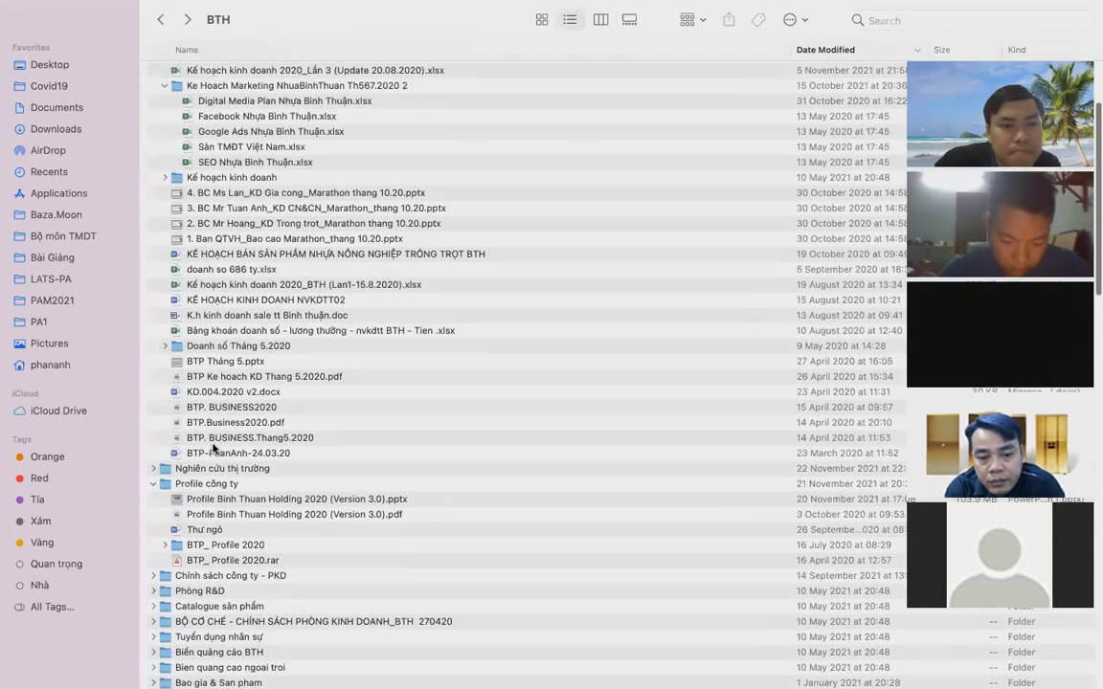
scroll(214, 448, up, 4)
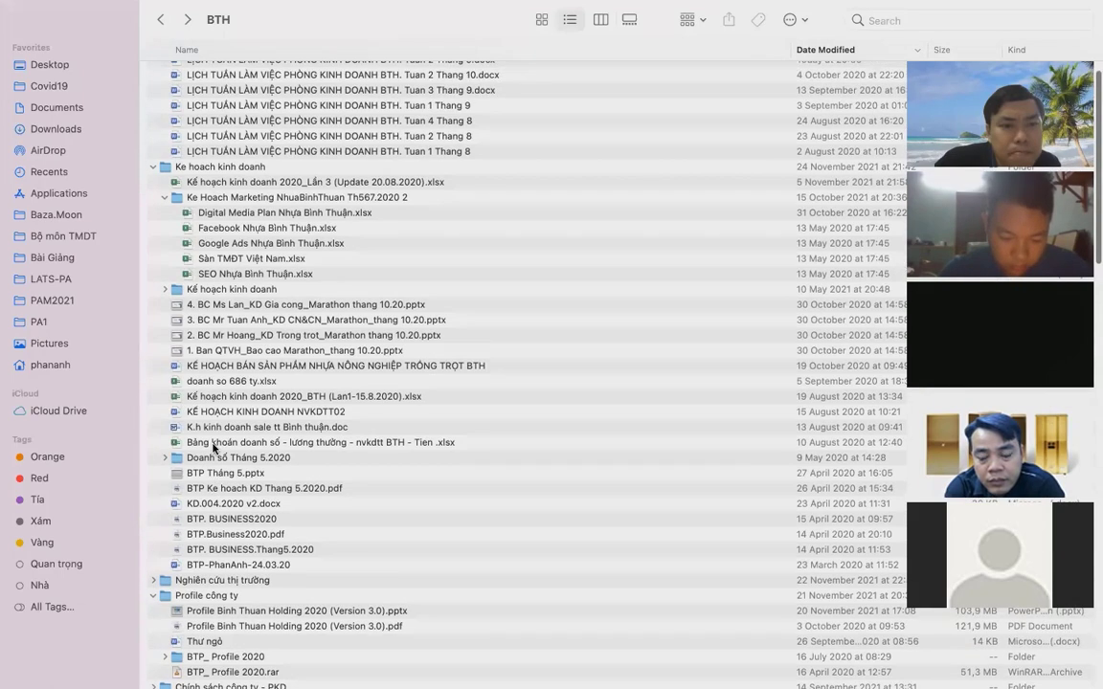
scroll(214, 448, up, 1)
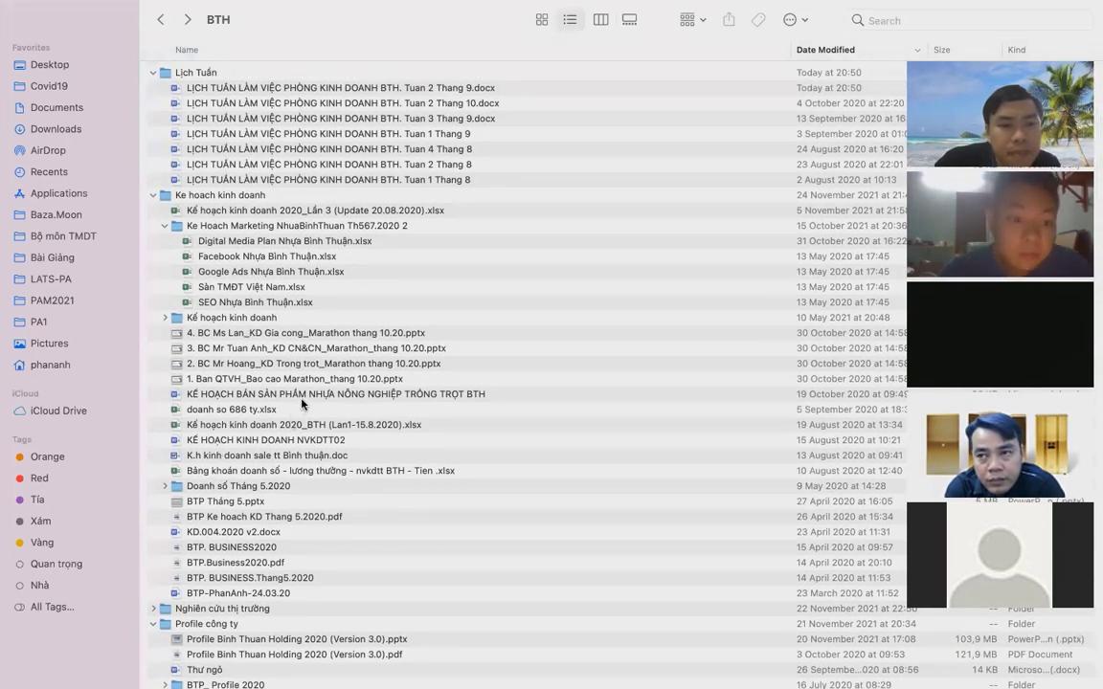
click(315, 470)
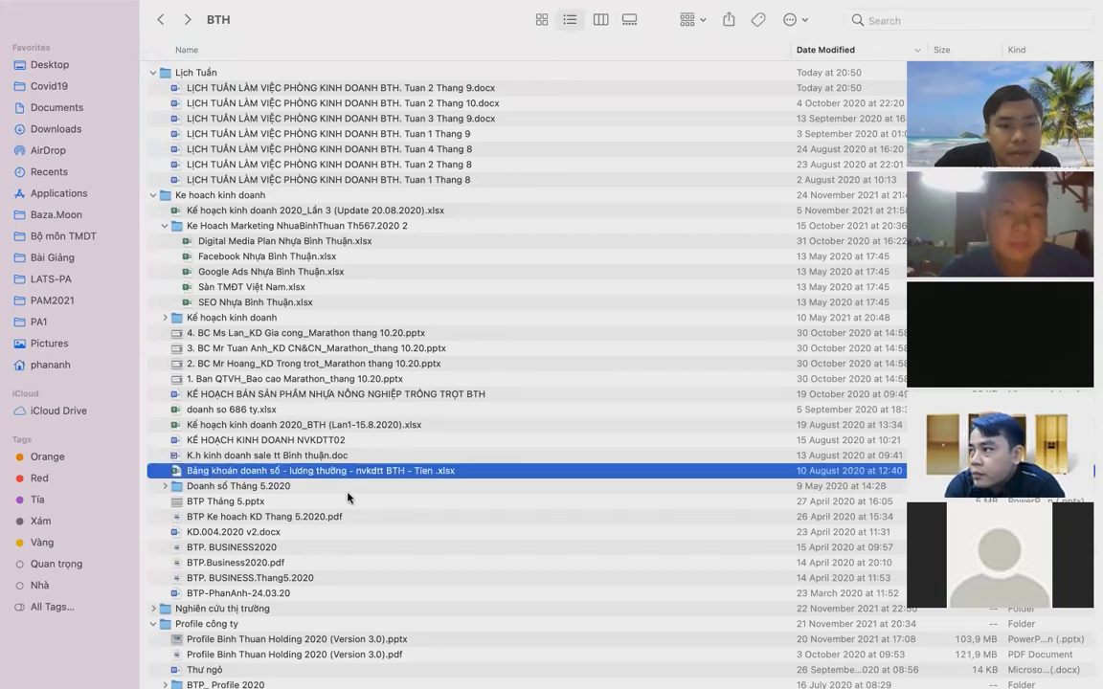
- Look through the remaining BTH folders and files, including BỘ CƠ CHẾ - CHÍNH SÁCH PHÒNG KINH DOANH_BTH 270420, for usable sample documents
scroll(347, 498, down, 2)
scroll(347, 498, down, 4)
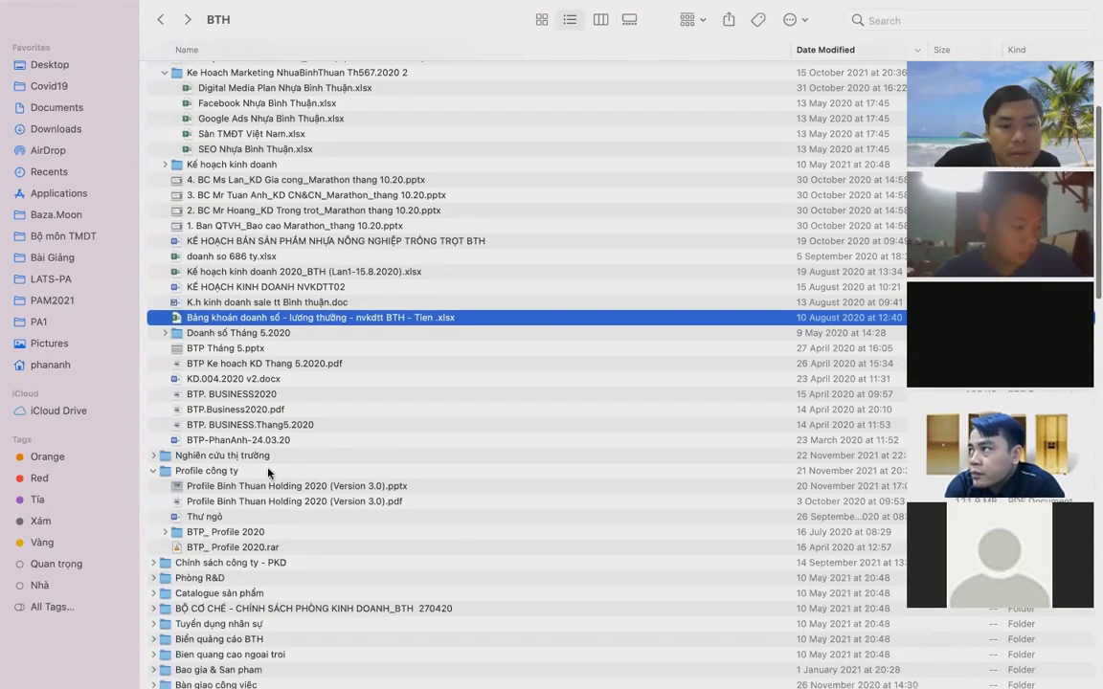
scroll(270, 472, down, 3)
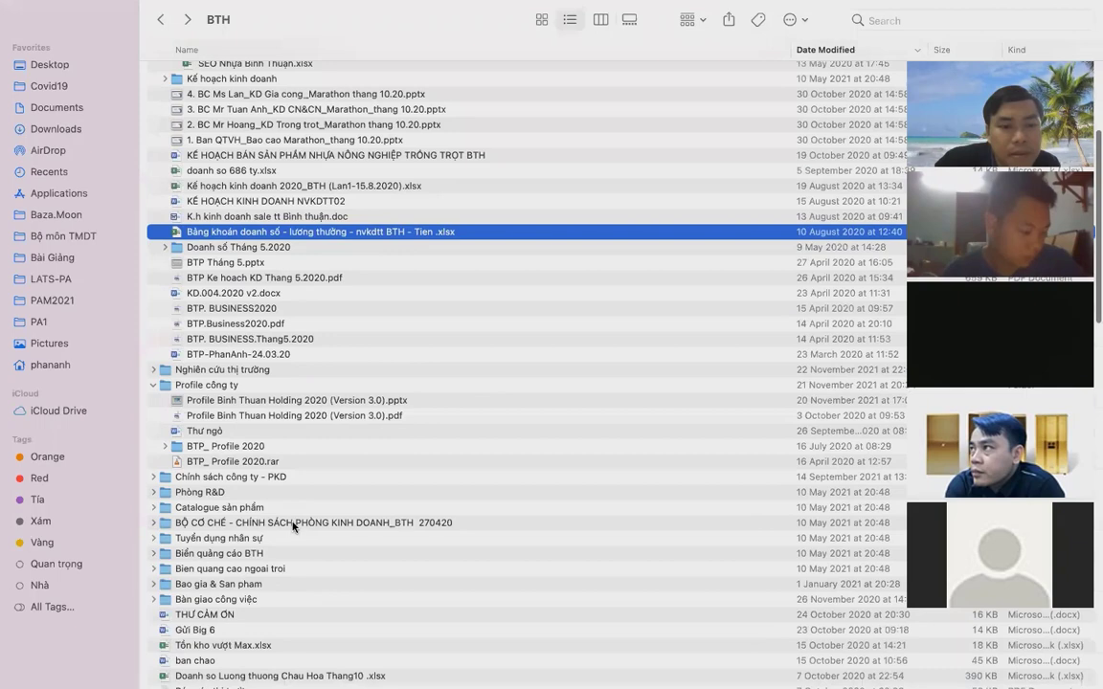
click(189, 523)
scroll(173, 528, down, 3)
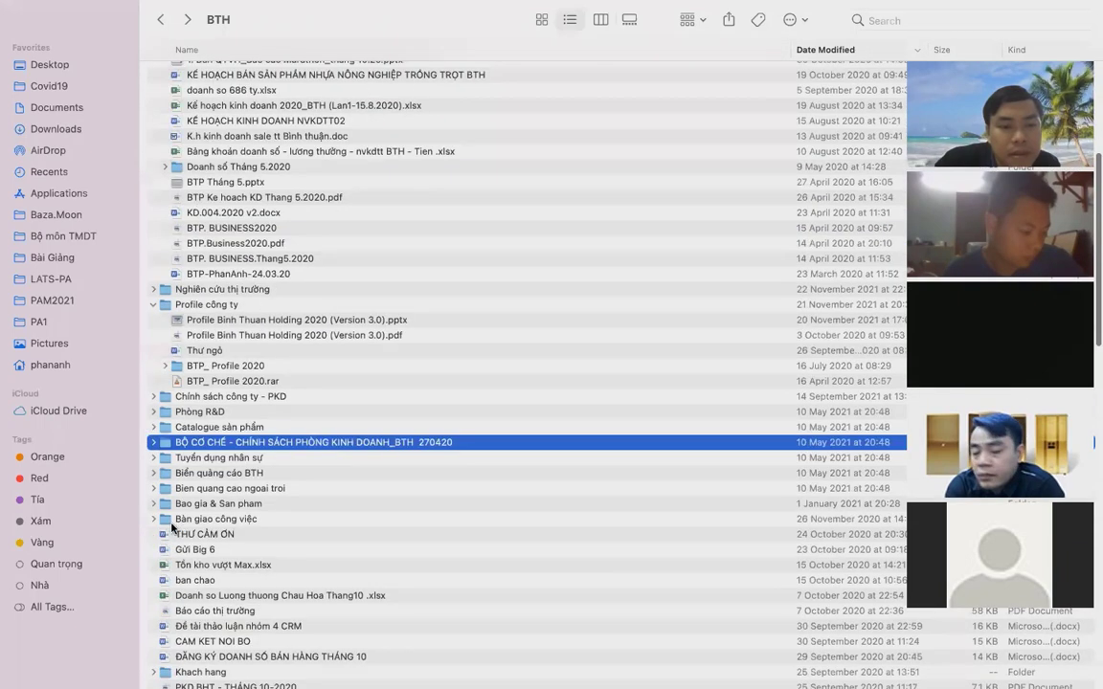
scroll(172, 527, down, 5)
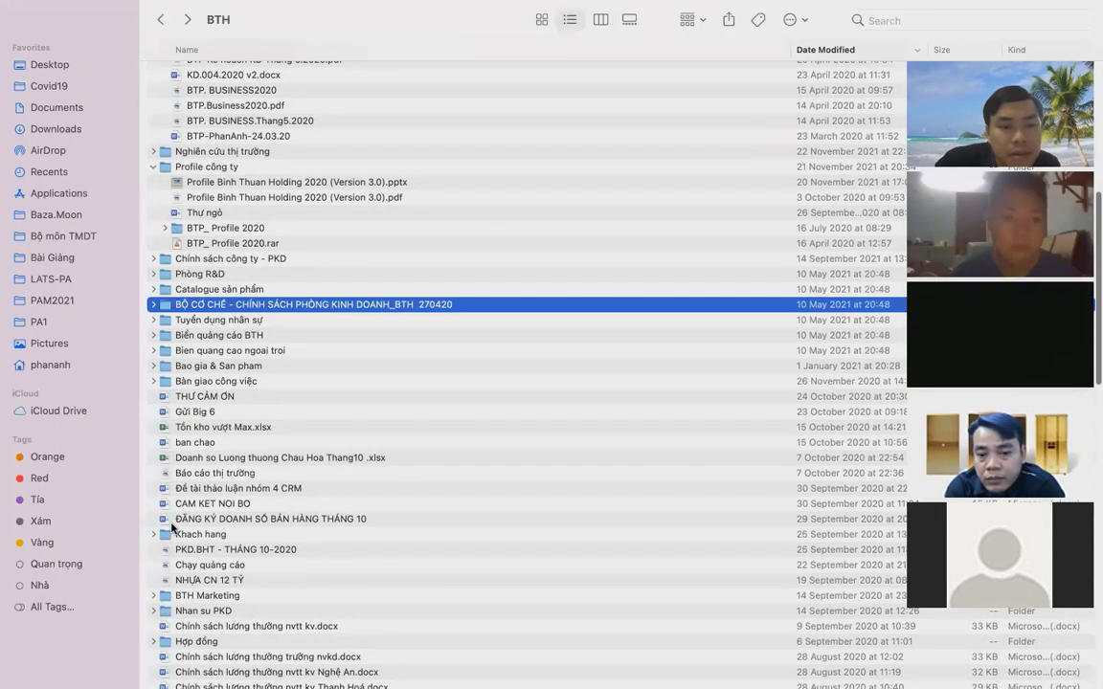
scroll(172, 526, down, 5)
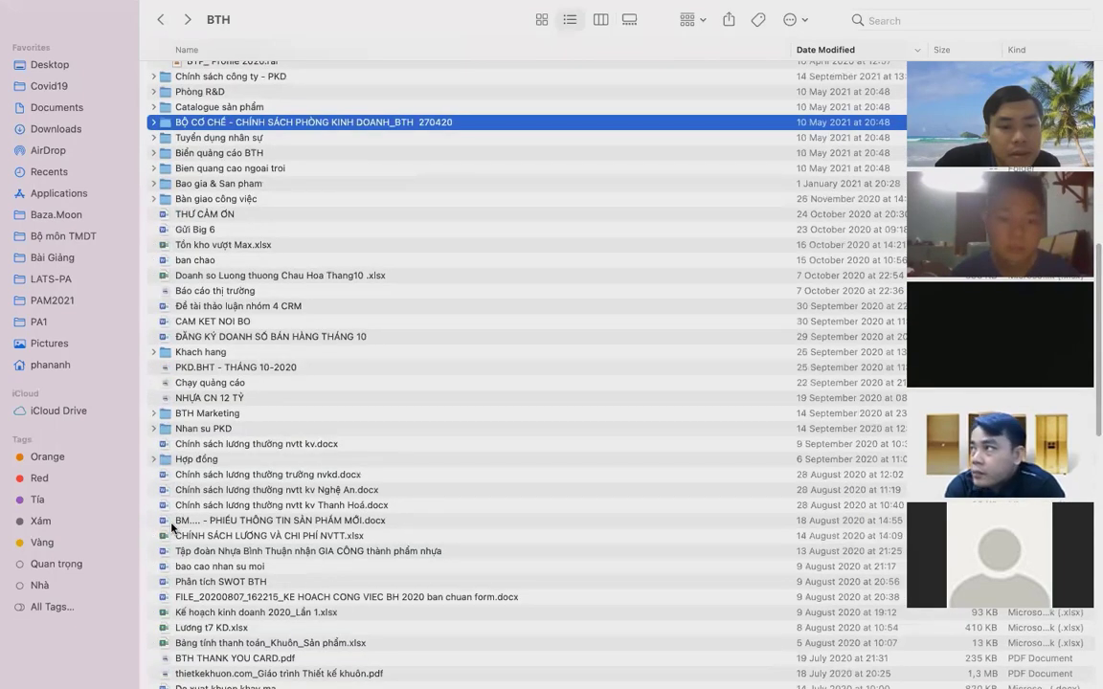
scroll(173, 526, down, 3)
scroll(172, 527, down, 10)
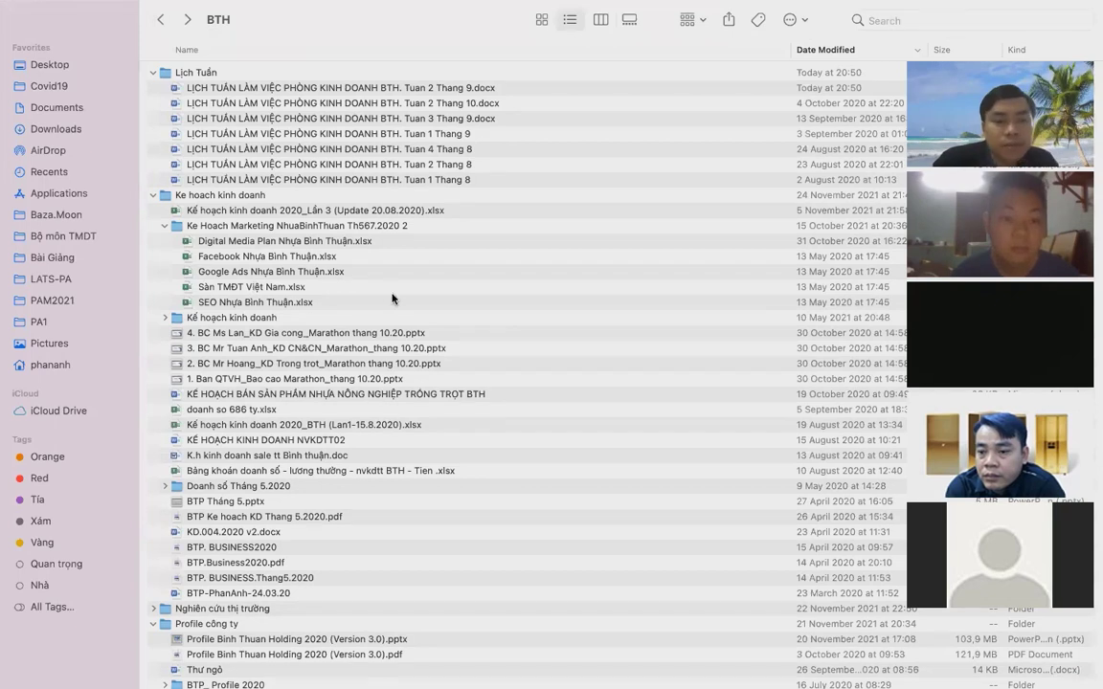
- Search This Mac for items whose name matches "khai trương" and widen the results column to show the full file names
key(super+f)
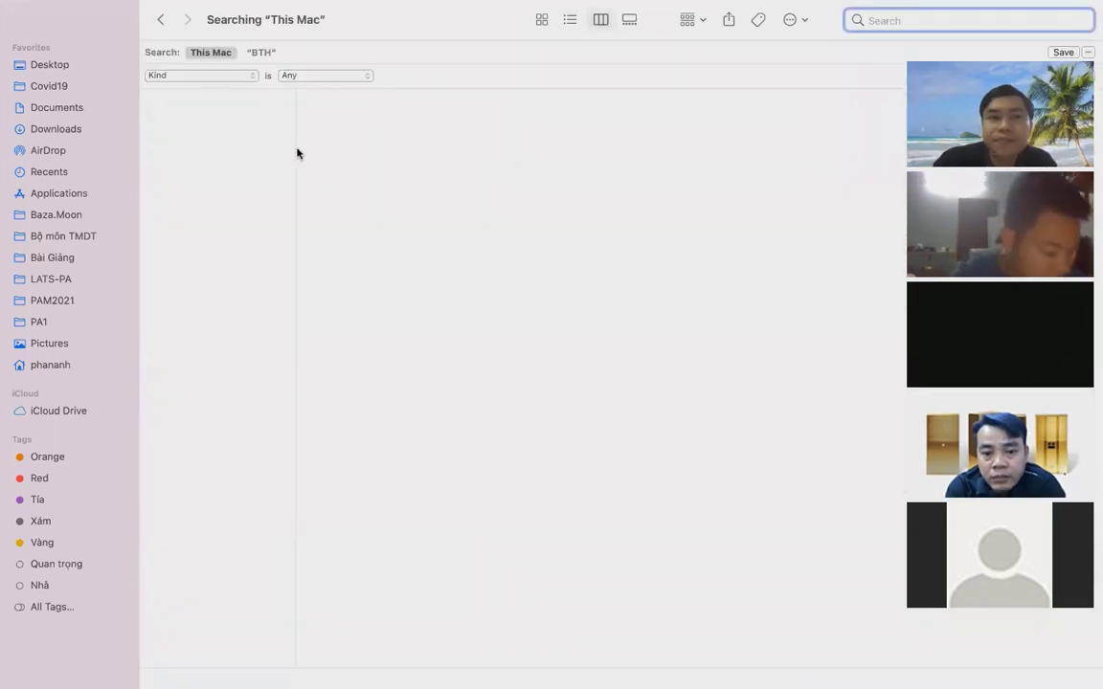
click(197, 84)
click(212, 137)
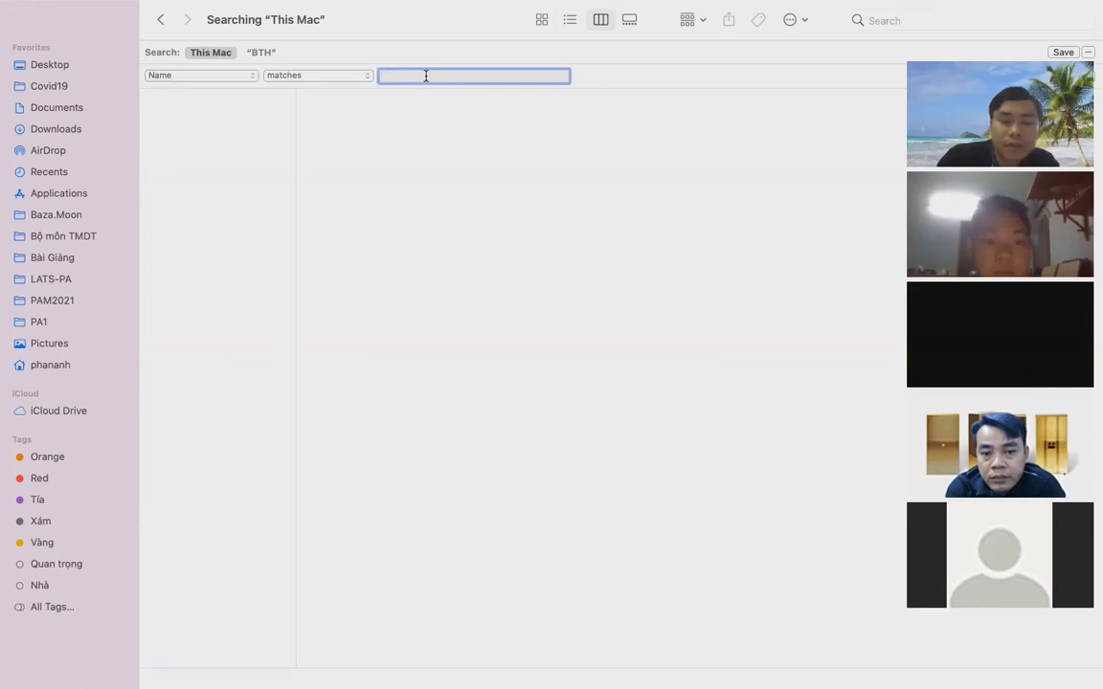
text(khai trương)
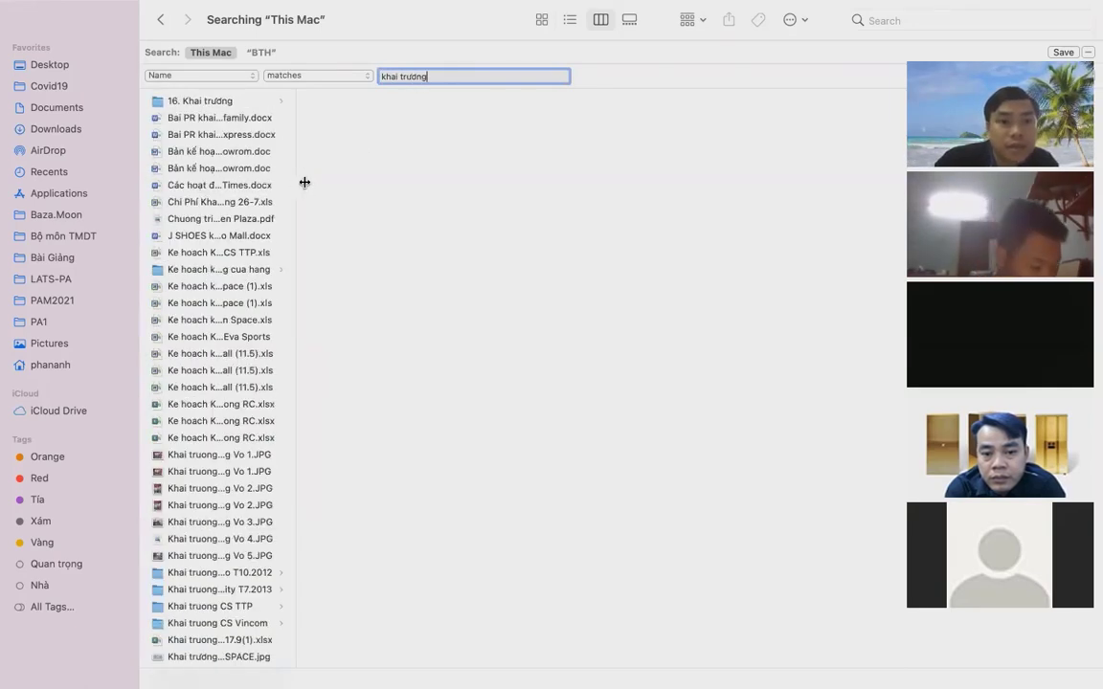
drag(298, 183, 412, 193)
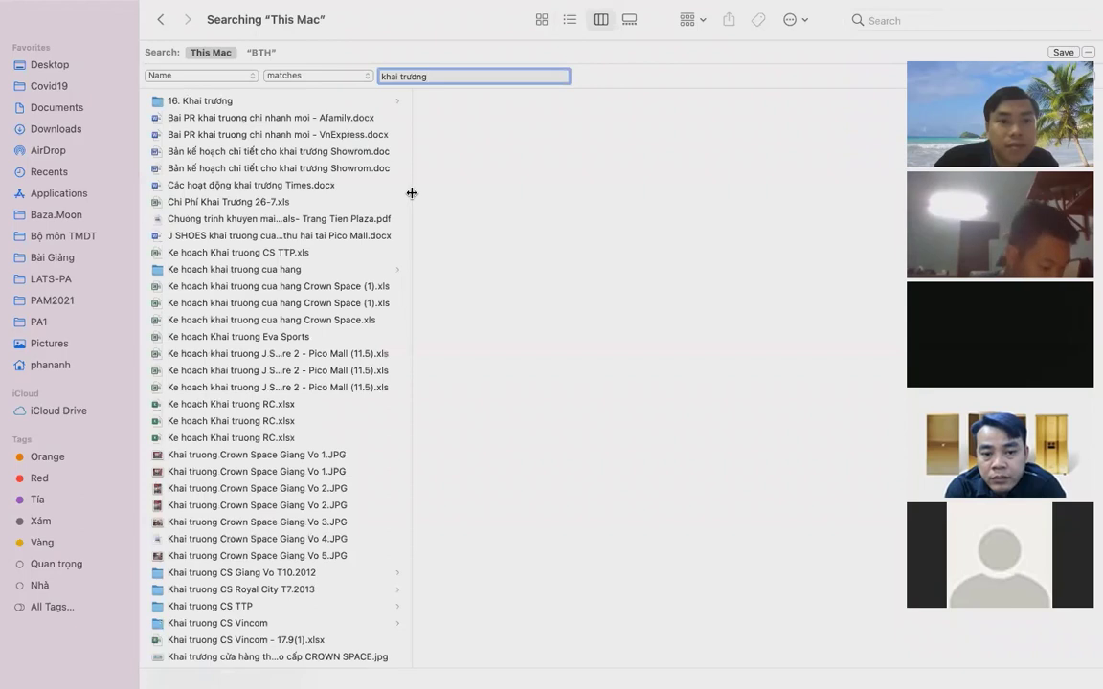
- Preview the Ke hoach khai truong cua hang Crown Space (1).xls file and the J SHOES Pico Mall opening document
click(290, 287)
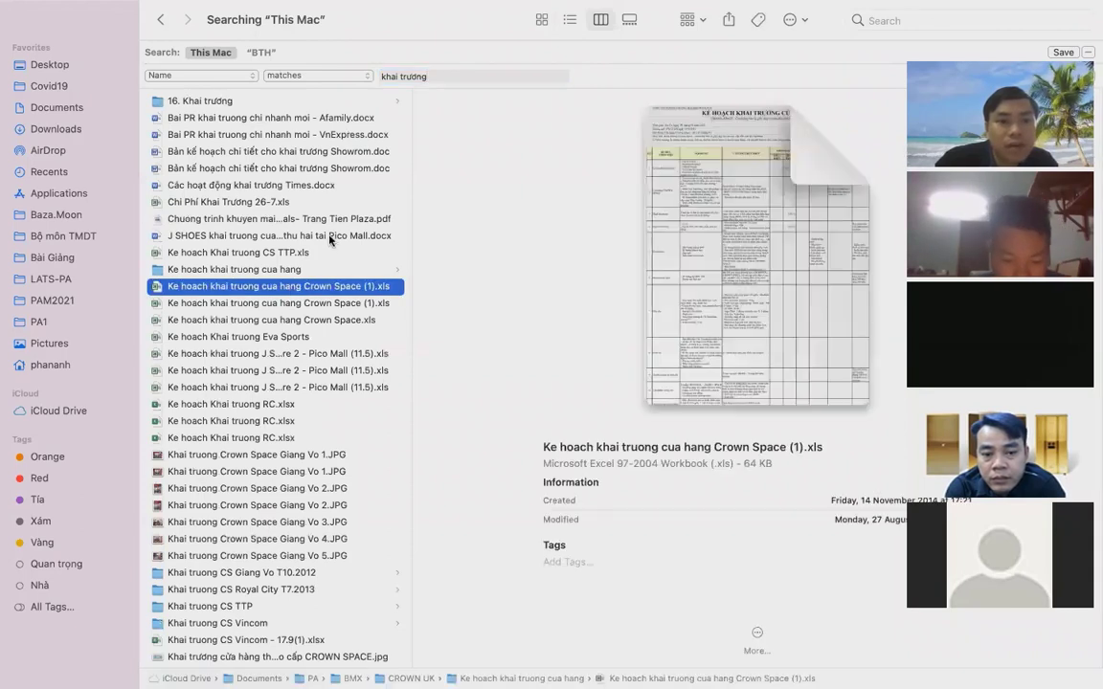
click(294, 236)
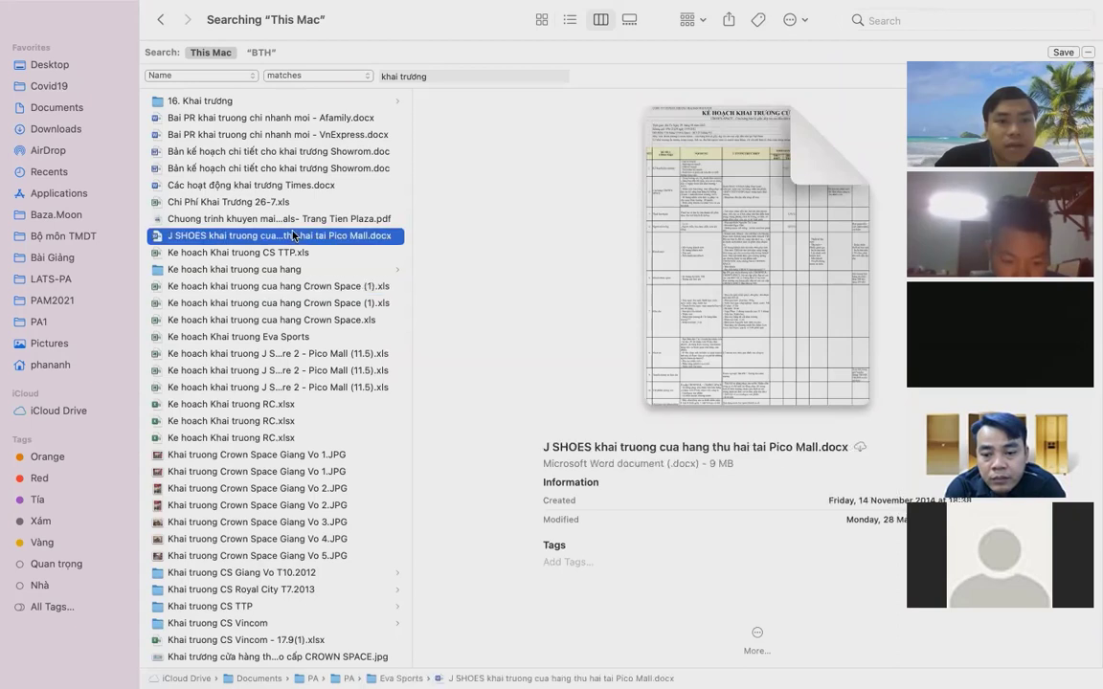
click(294, 236)
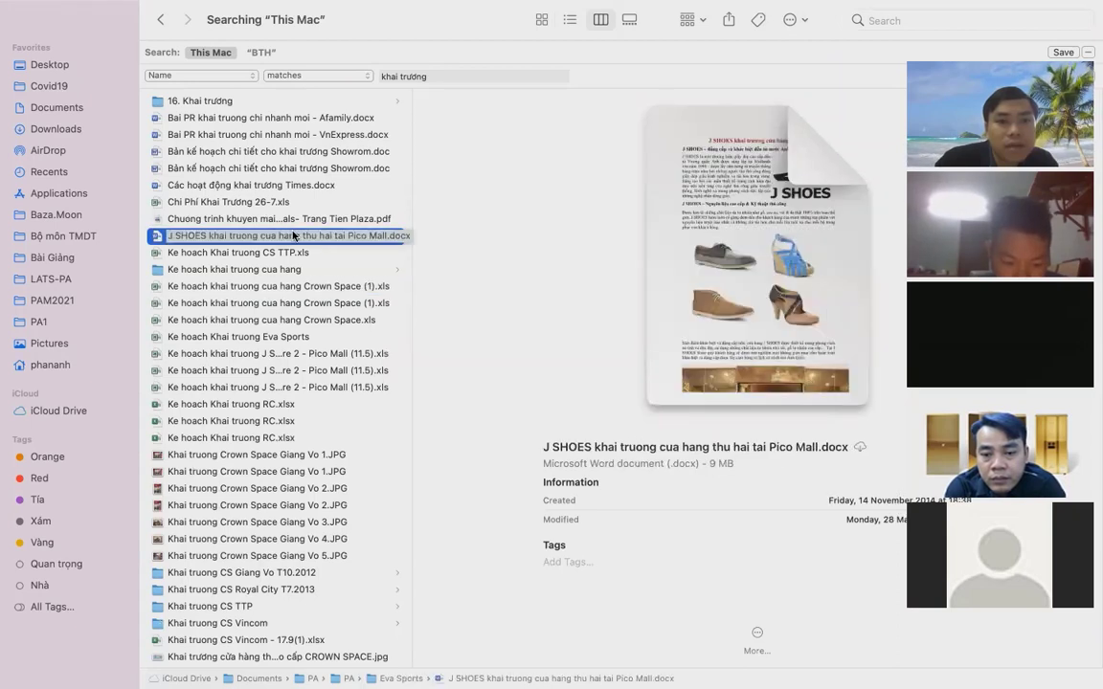
key(Escape)
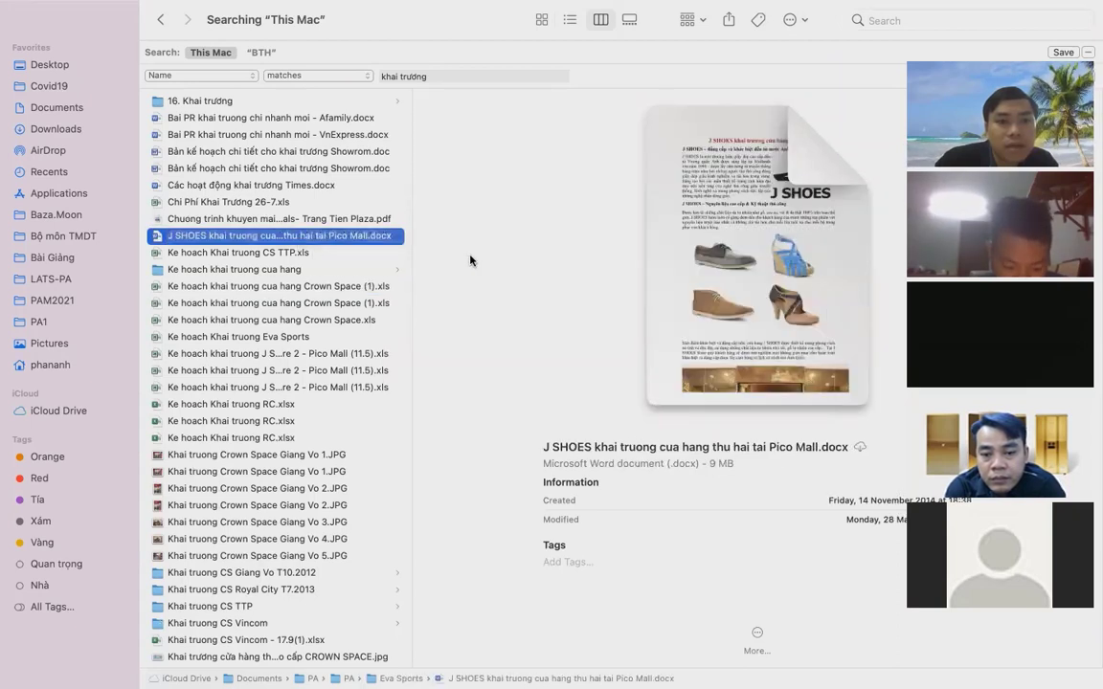
click(322, 240)
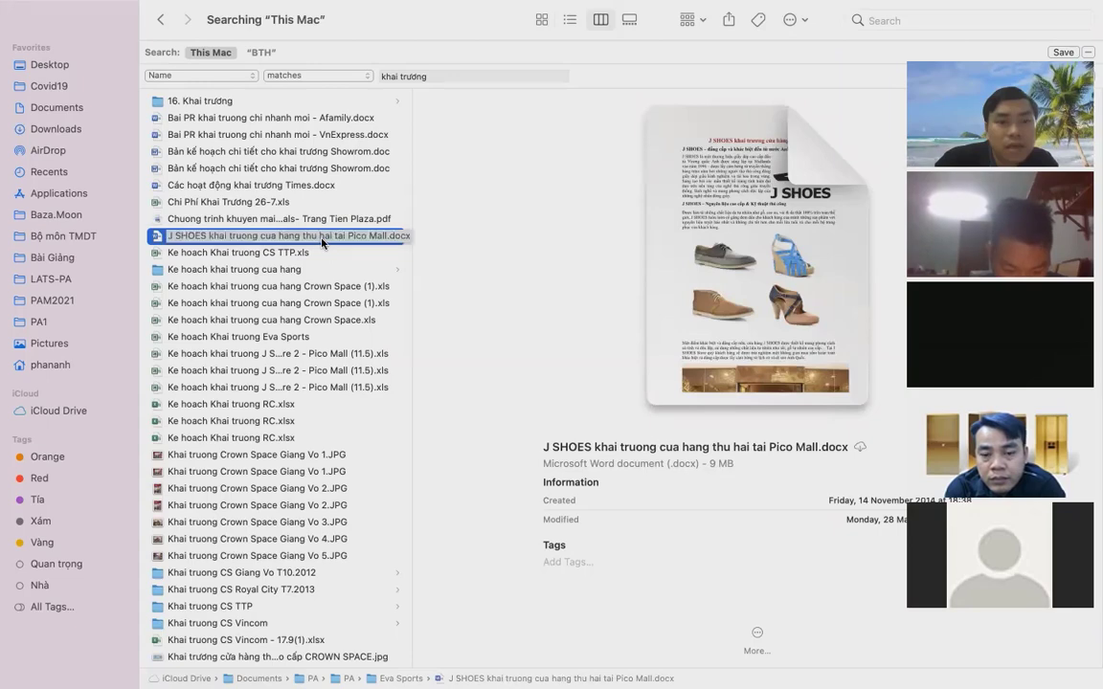
key(Escape)
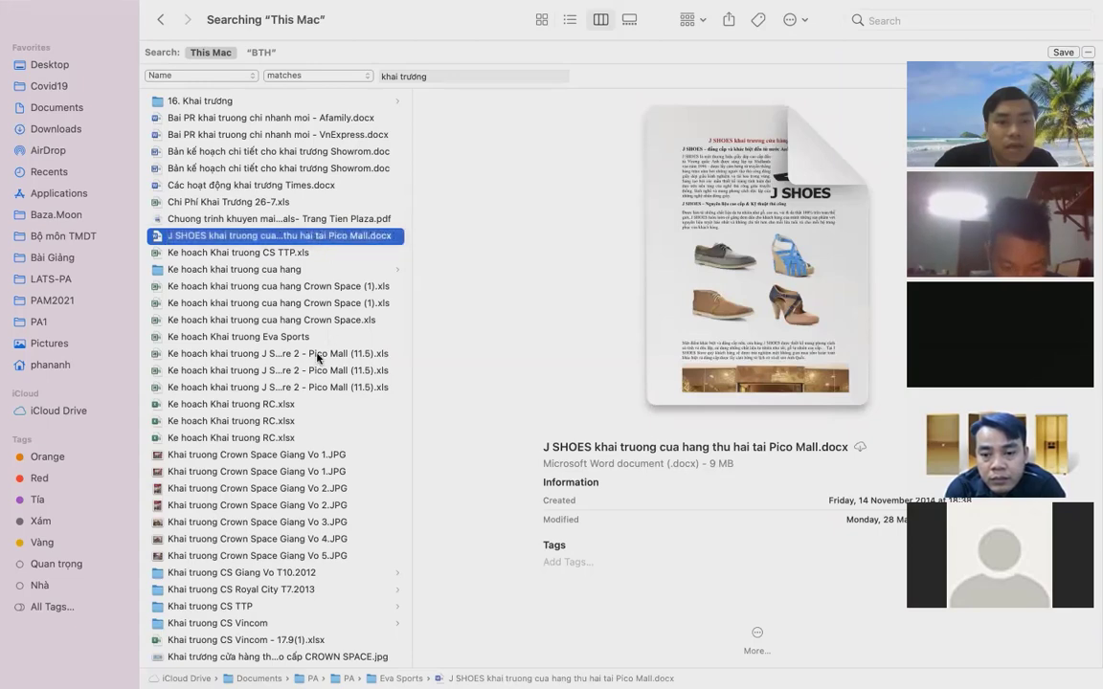
- Open the first Ke hoach khai truong J SHOES Store 2 - Pico Mall (11.5).xls result in Excel
click(316, 353)
key(ctrl+Left)
key(ctrl+Left)
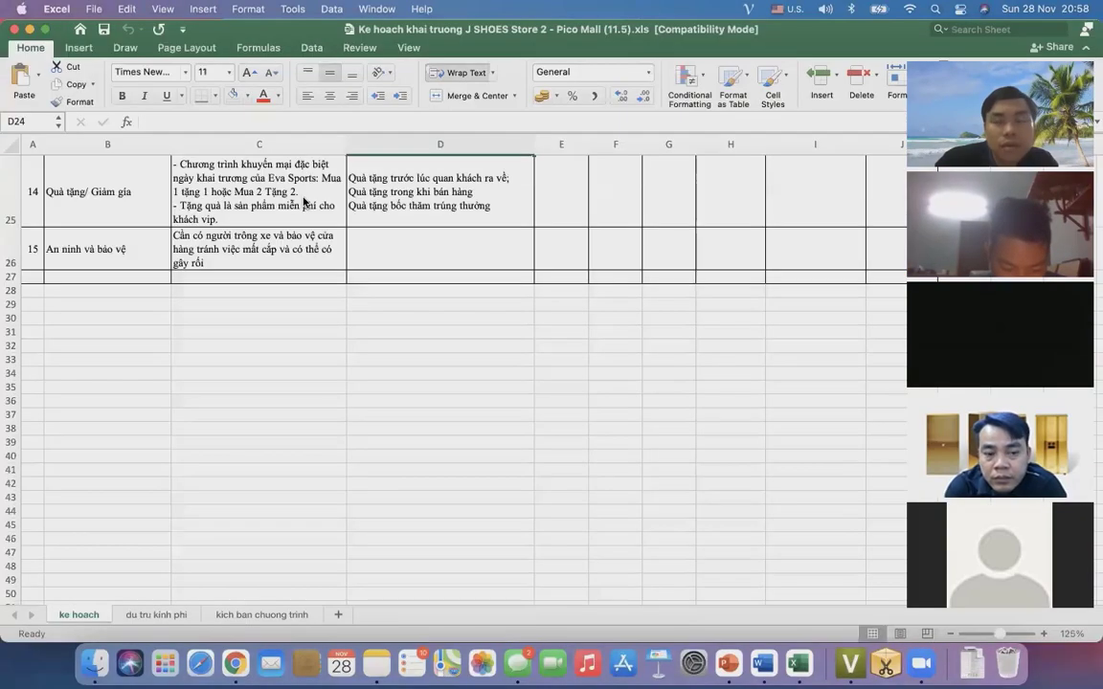
- Examine the heading, time, venue, objectives and first work items of the opening plan in the ke hoach sheet
scroll(276, 251, up, 10)
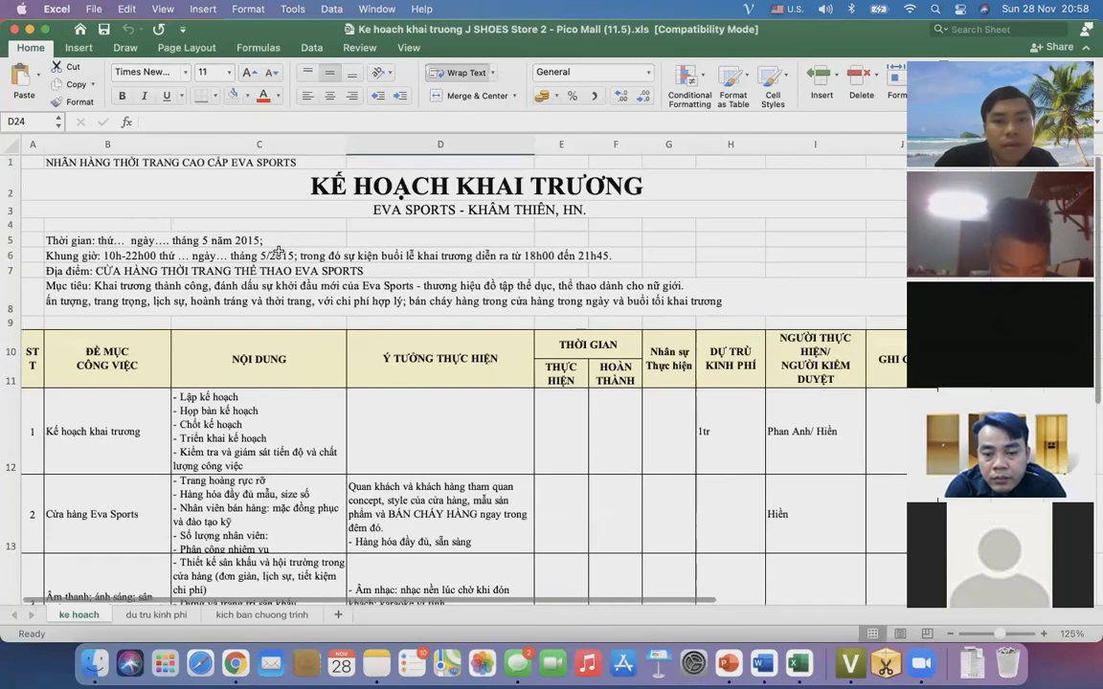
scroll(438, 384, down, 2)
scroll(439, 384, right, 1)
scroll(439, 384, down, 3)
scroll(438, 383, left, 1)
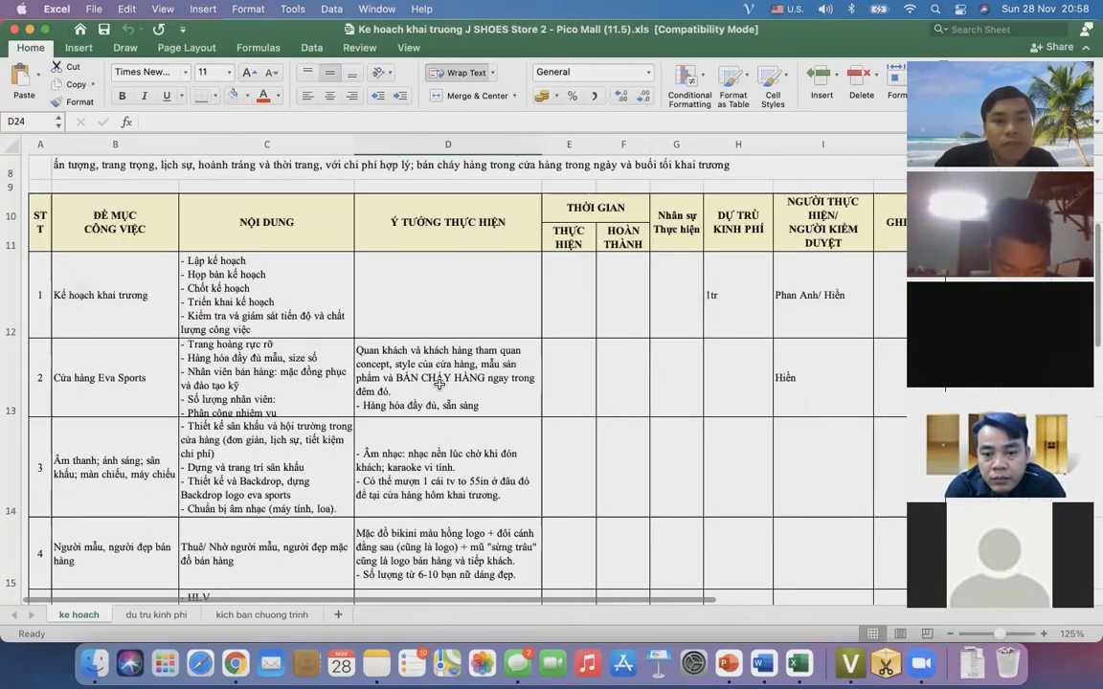
scroll(439, 384, up, 5)
scroll(438, 384, down, 5)
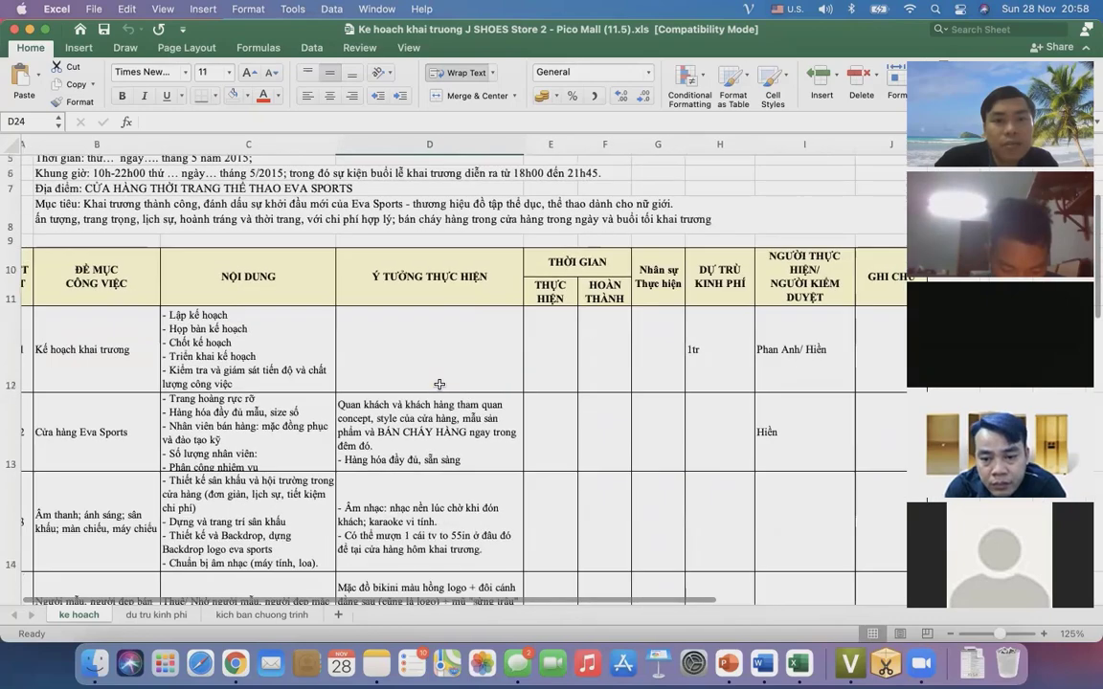
scroll(439, 383, up, 5)
scroll(439, 383, down, 6)
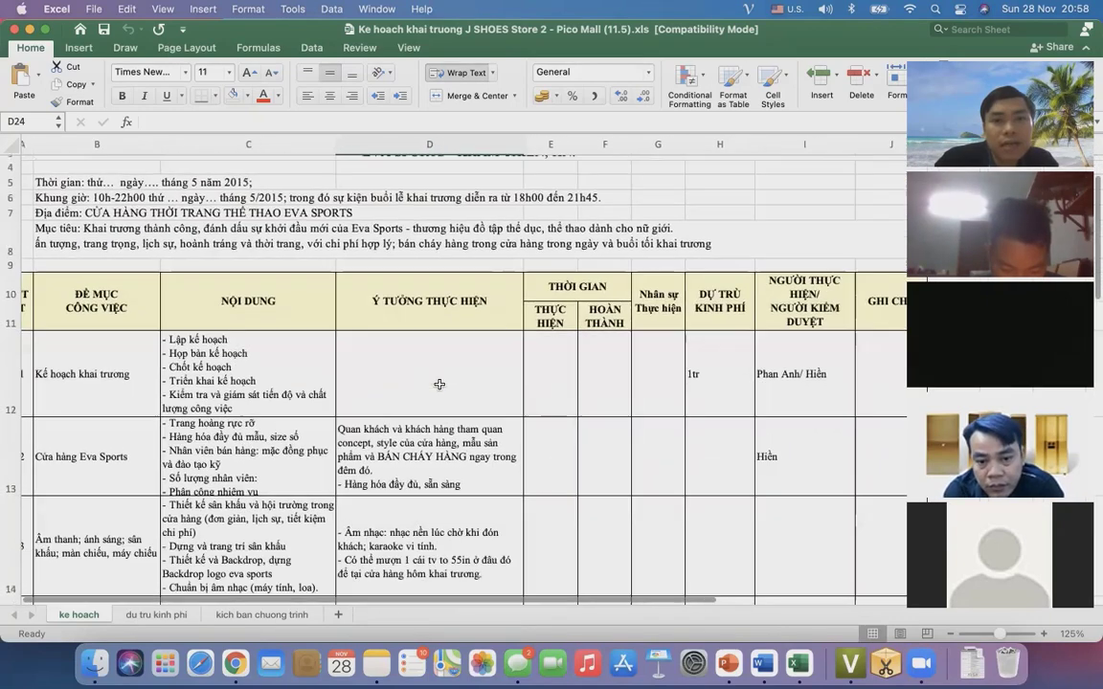
scroll(438, 384, up, 6)
scroll(438, 383, down, 7)
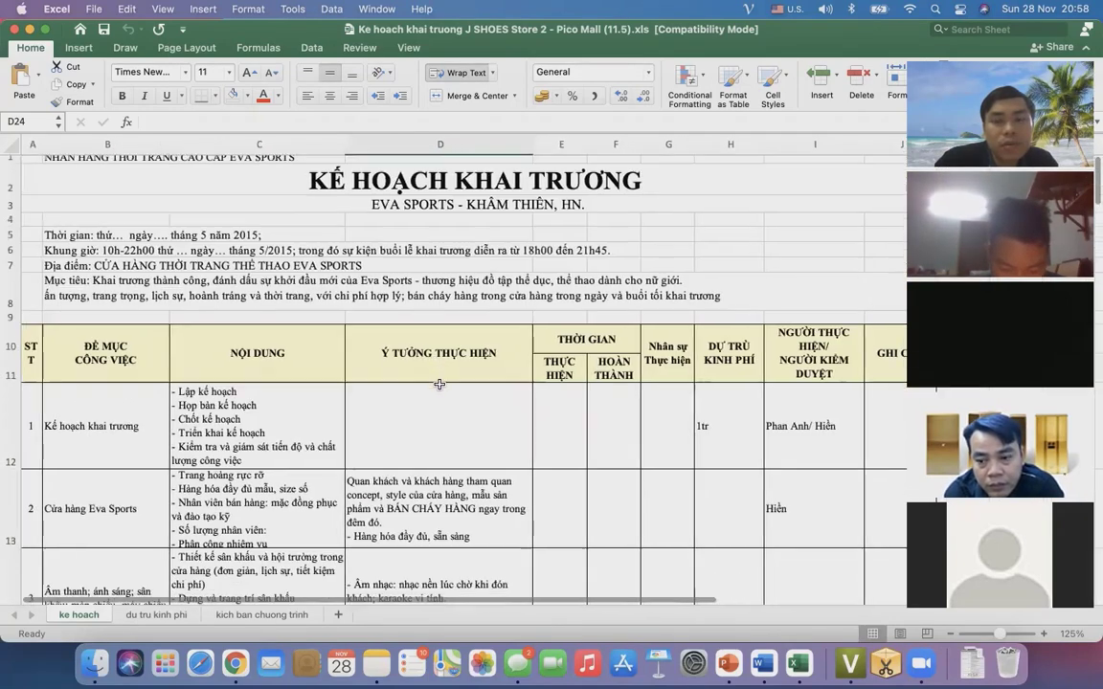
- Look over the rest of the opening plan table, down to the gifts and security items and back up
scroll(438, 384, right, 1)
scroll(439, 384, down, 4)
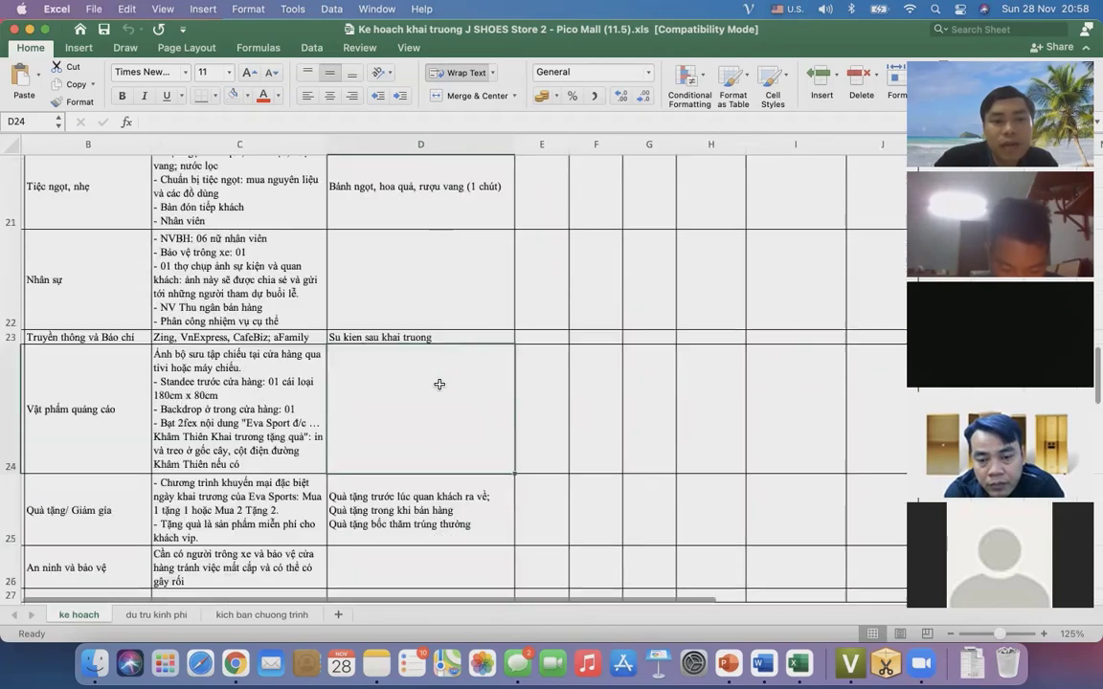
scroll(441, 388, up, 3)
scroll(445, 394, left, 1)
scroll(445, 394, up, 5)
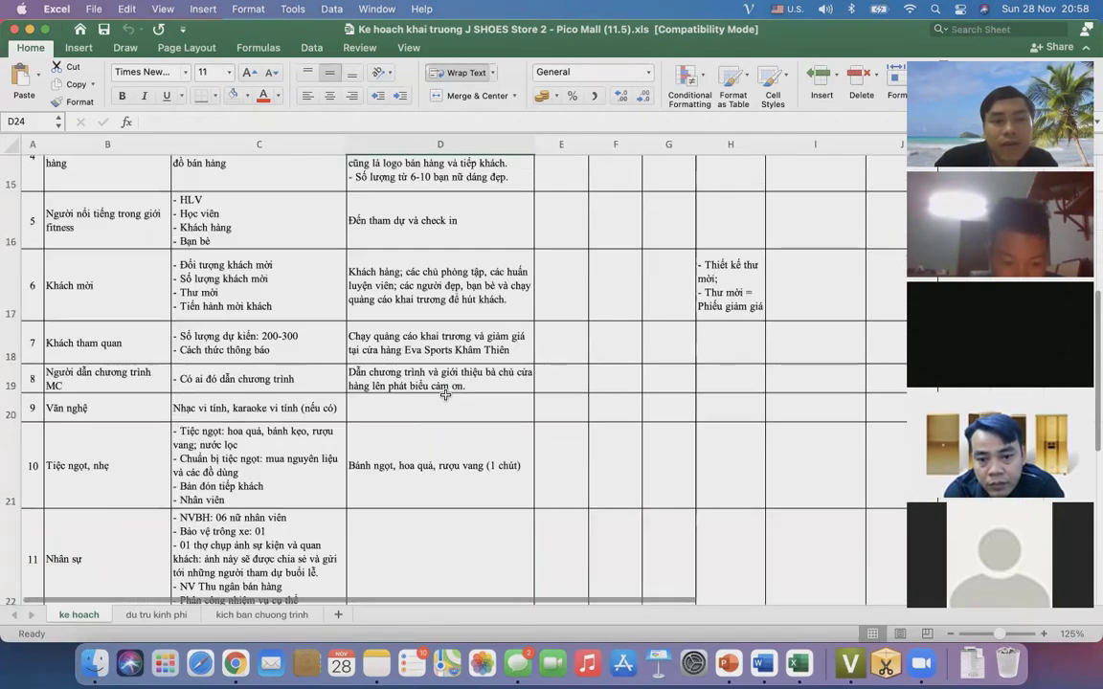
scroll(178, 315, up, 2)
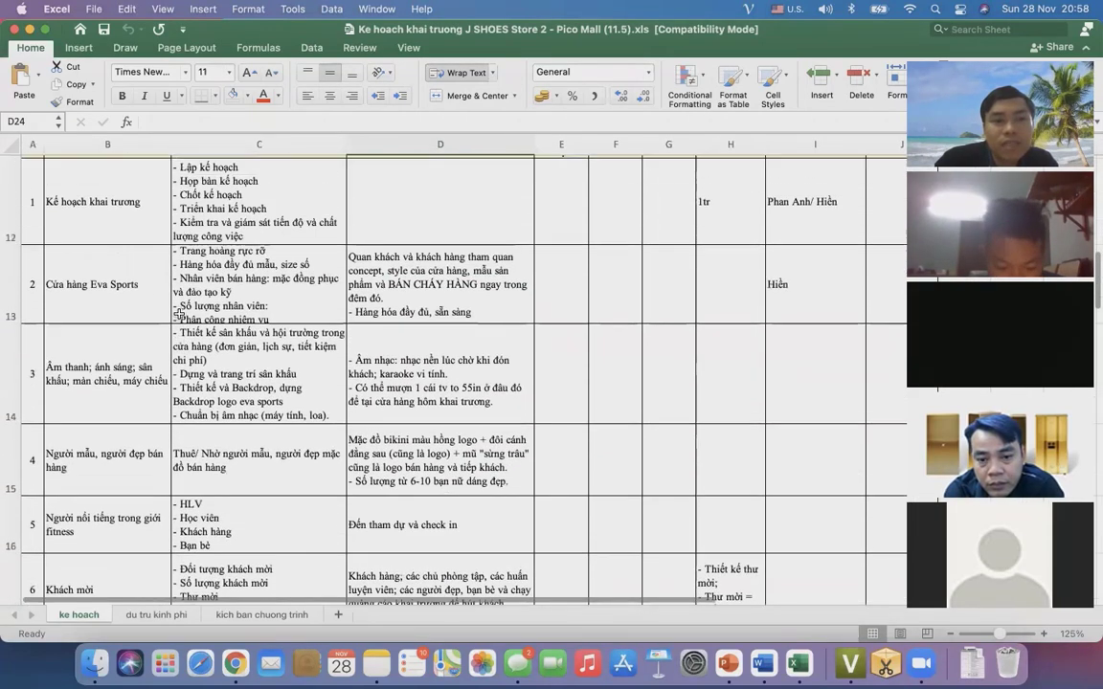
- Go through the work items in column B from Kế hoạch khai trương to Người mẫu, người đẹp bán hàng
click(111, 270)
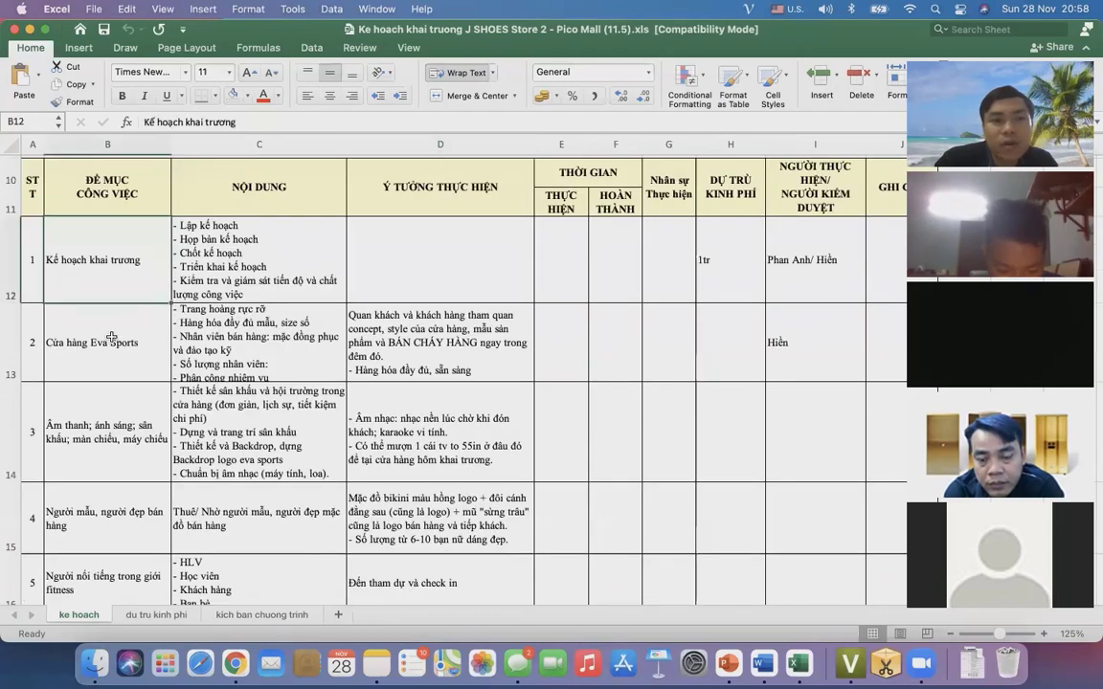
key(Down)
scroll(115, 335, down, 3)
key(Down)
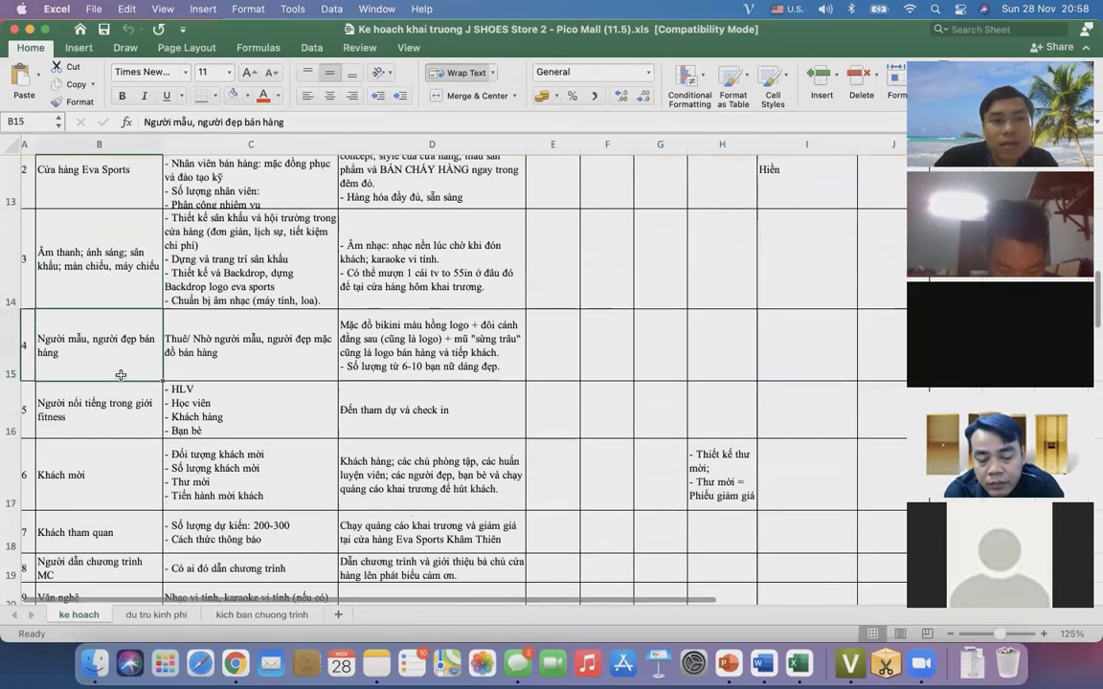
scroll(121, 374, down, 3)
scroll(120, 375, up, 5)
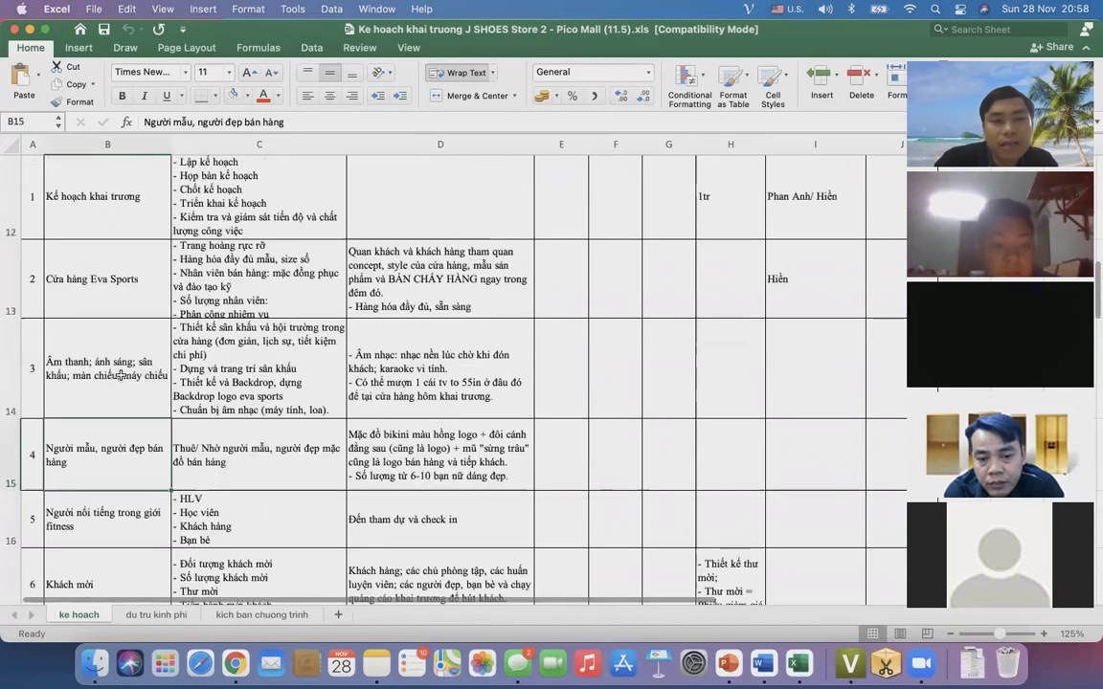
- Go through the work items from Âm thanh; ánh sáng to Người dẫn chương trình MC, and look over the remaining ones to An ninh và bảo vệ
click(121, 375)
scroll(123, 381, down, 2)
click(126, 388)
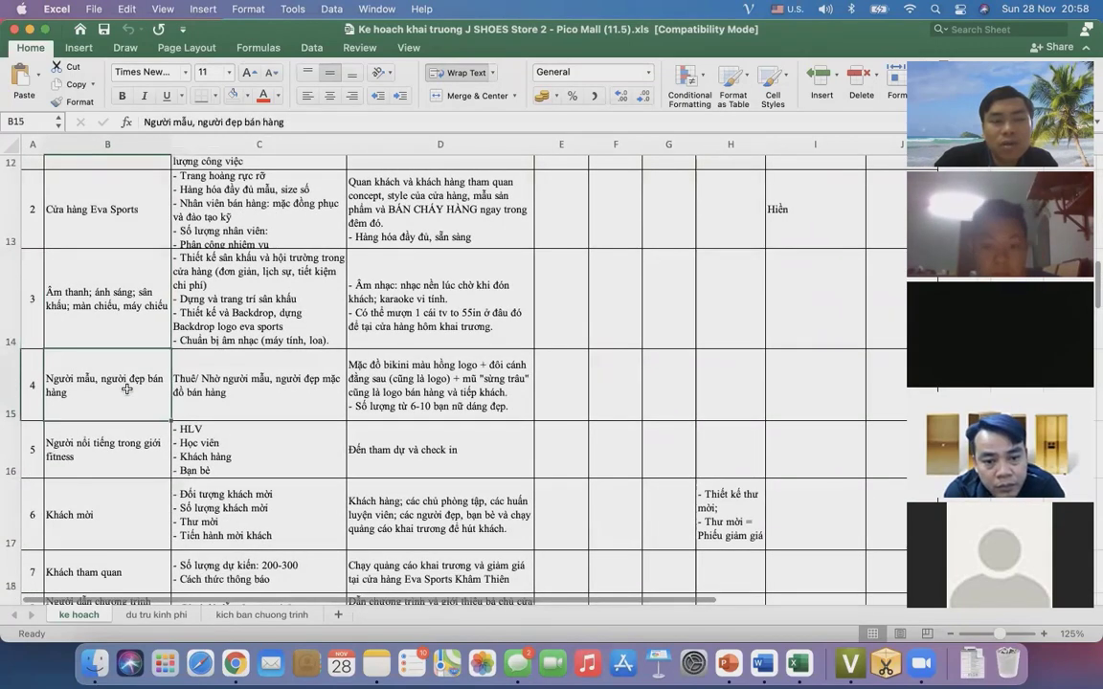
click(141, 437)
scroll(142, 436, down, 2)
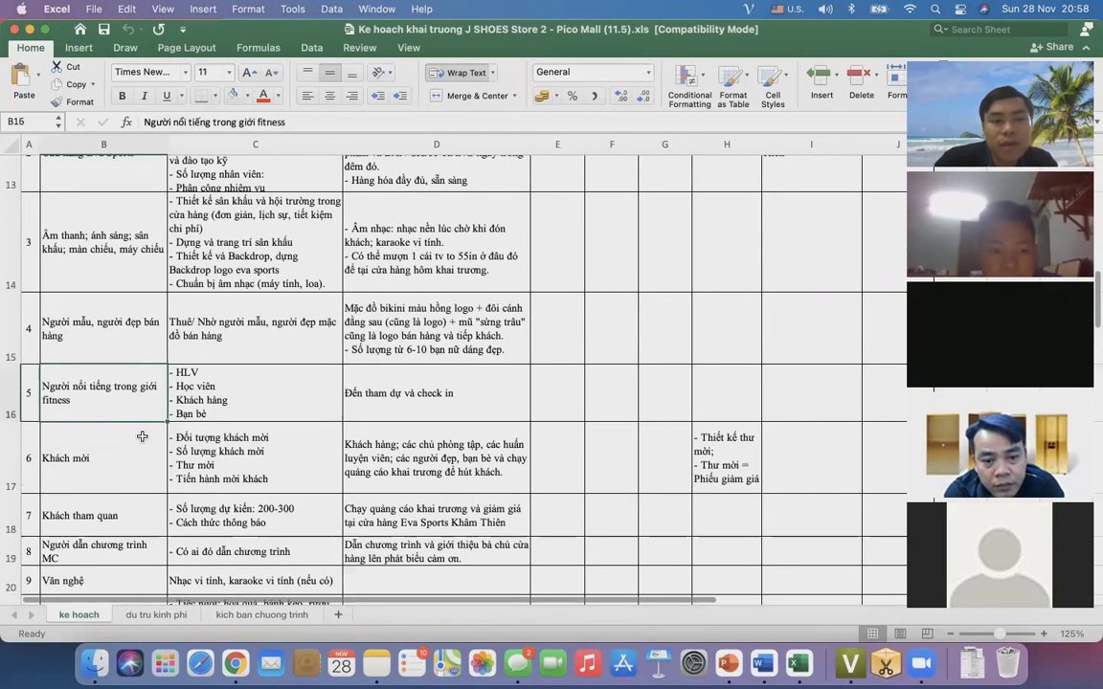
scroll(142, 437, down, 2)
click(127, 457)
click(126, 483)
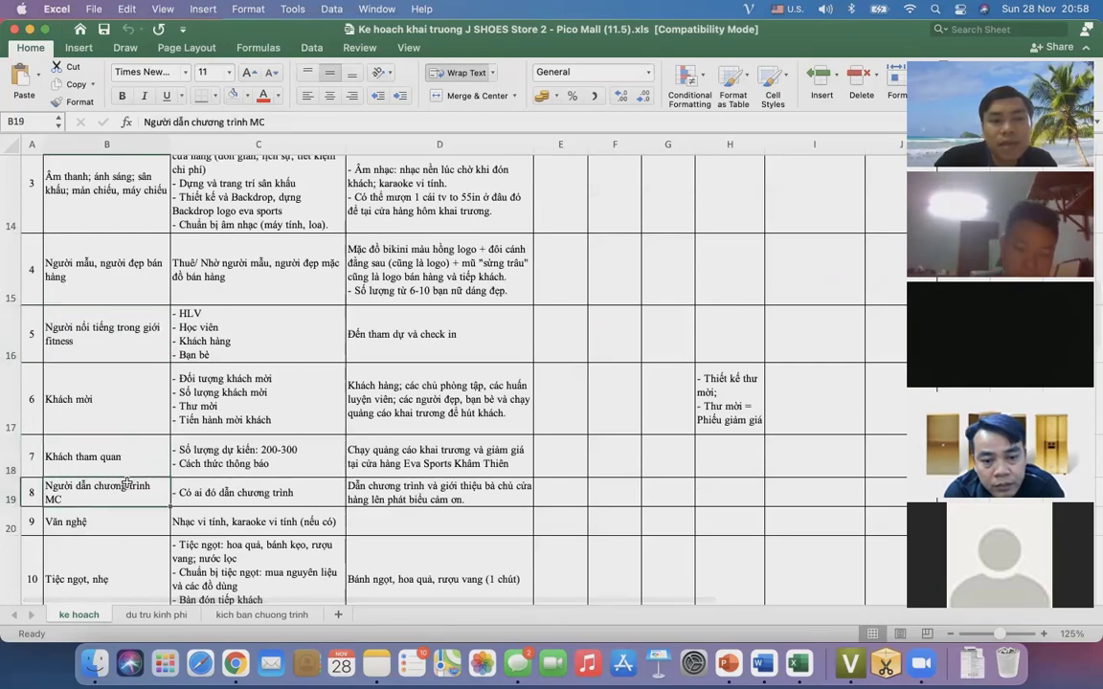
scroll(125, 483, down, 3)
scroll(126, 482, down, 5)
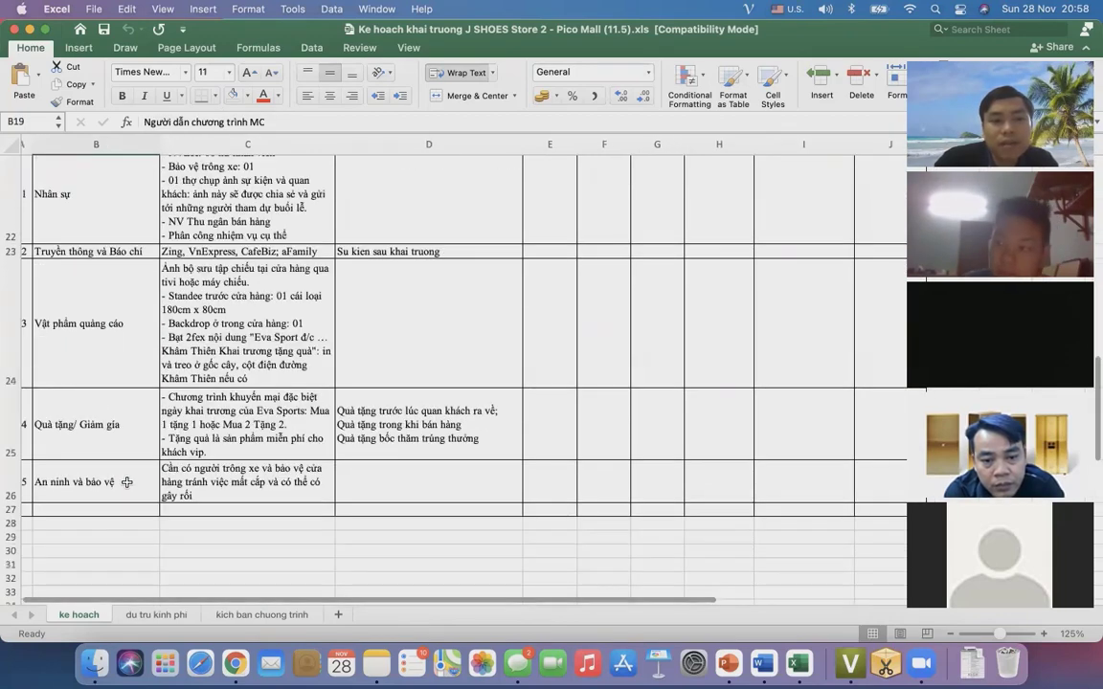
- Show the du tru kinh phi sheet and look through its budget items
click(151, 615)
scroll(216, 456, up, 2)
scroll(215, 456, up, 4)
scroll(217, 453, down, 6)
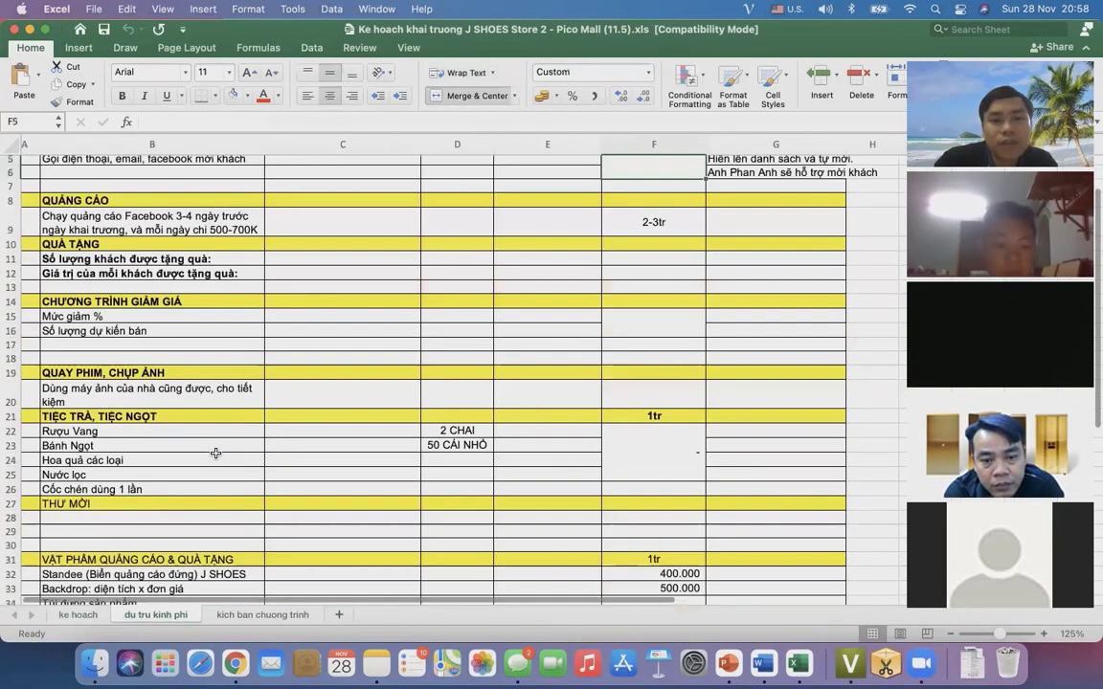
- Show the opening ceremony script in the kich ban chuong trinh sheet and return to the ke hoach sheet
click(262, 615)
scroll(220, 536, up, 2)
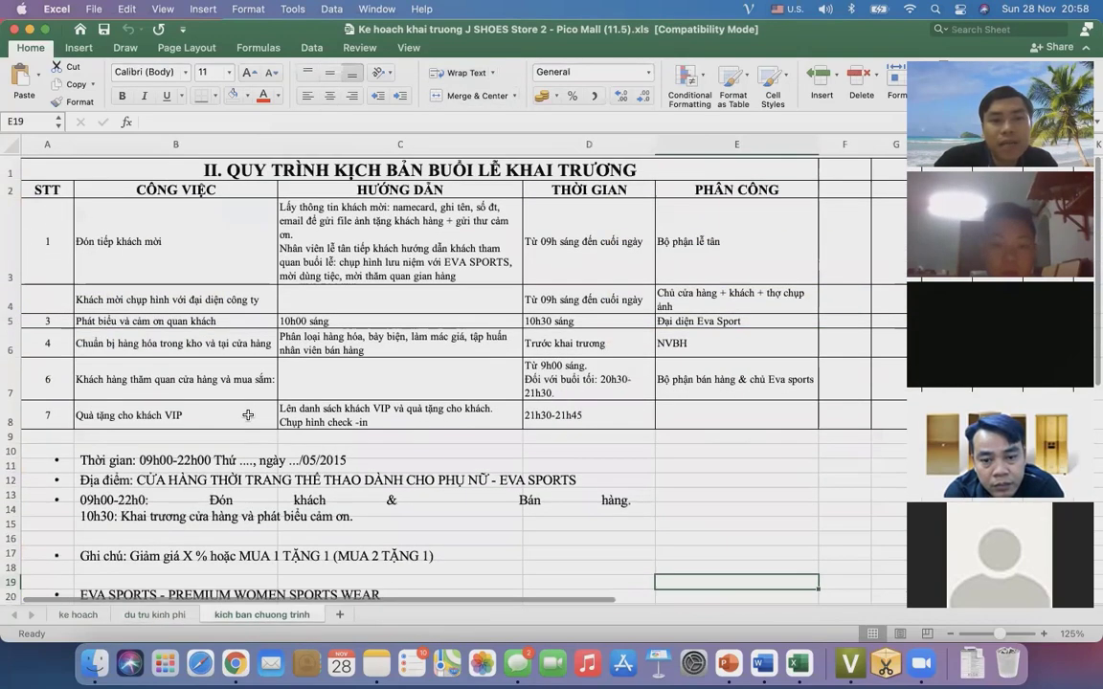
scroll(220, 536, down, 10)
click(156, 614)
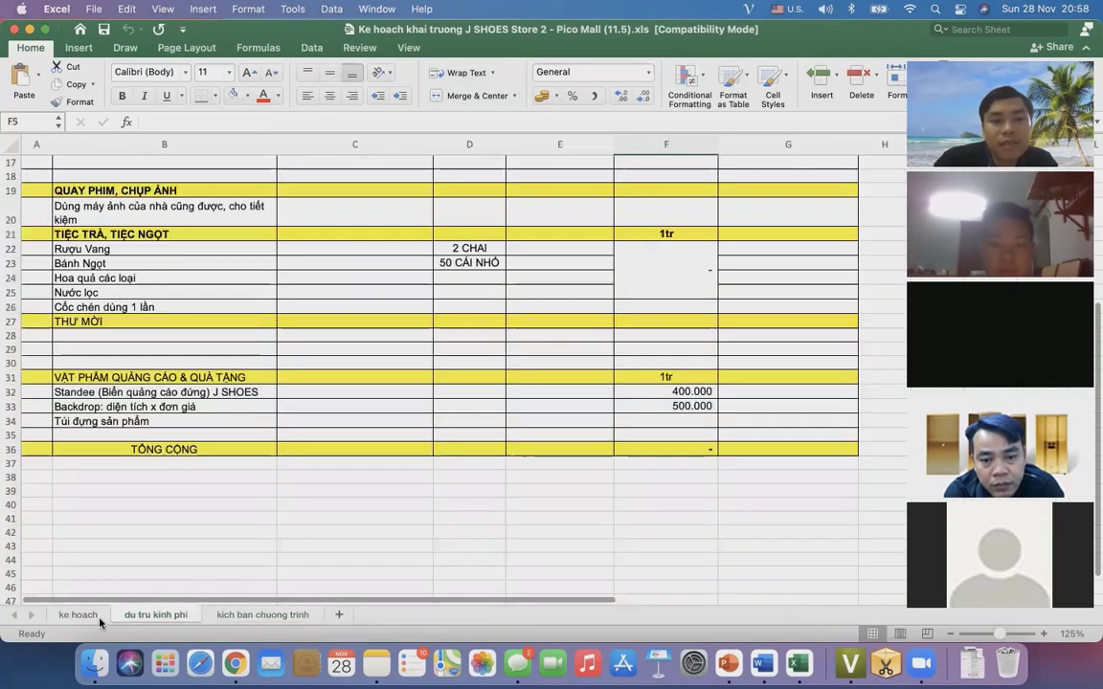
click(85, 615)
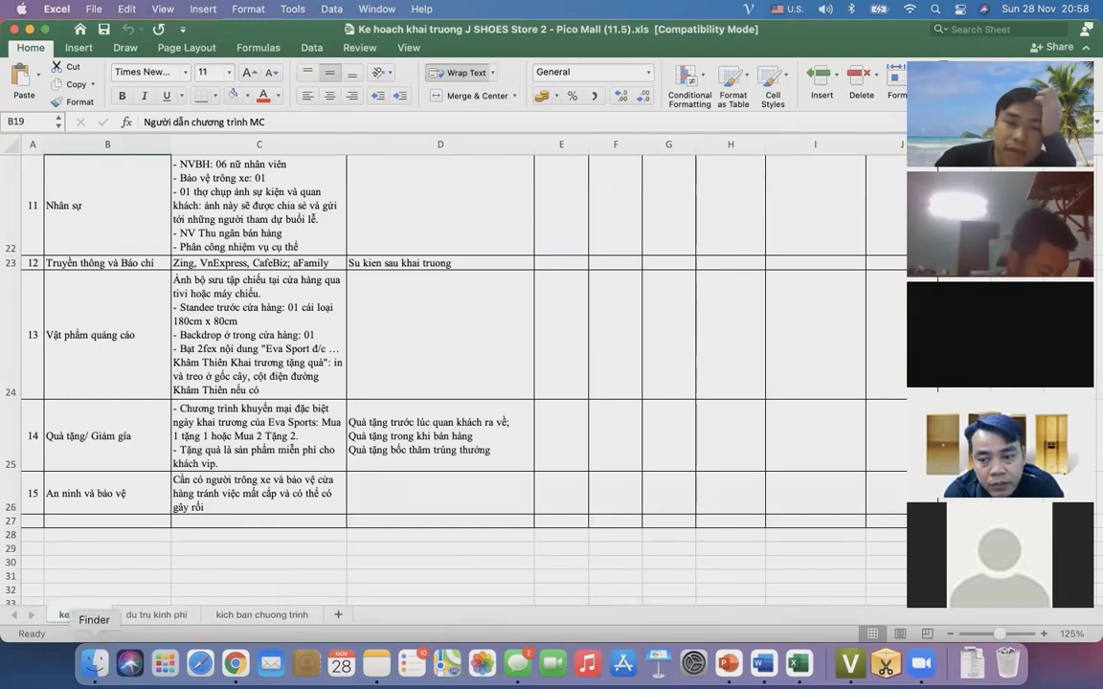
- Switch to Finder and preview the J SHOES Pico Mall opening document and the Ke hoach Khai truong CS TTP.xls file
click(95, 667)
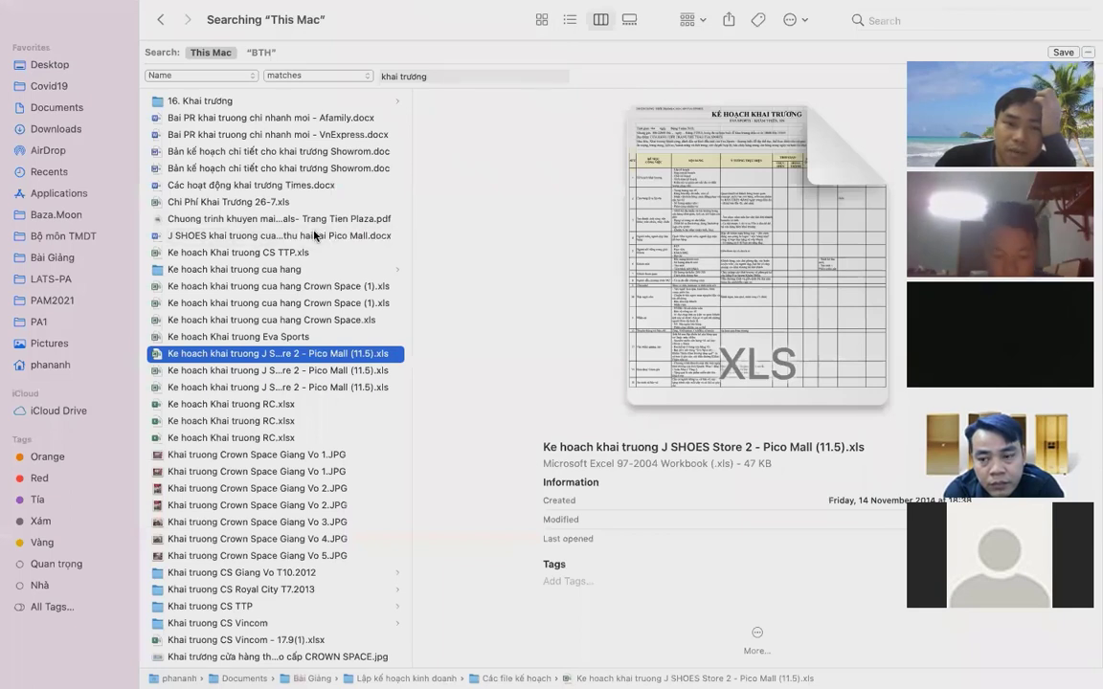
click(316, 235)
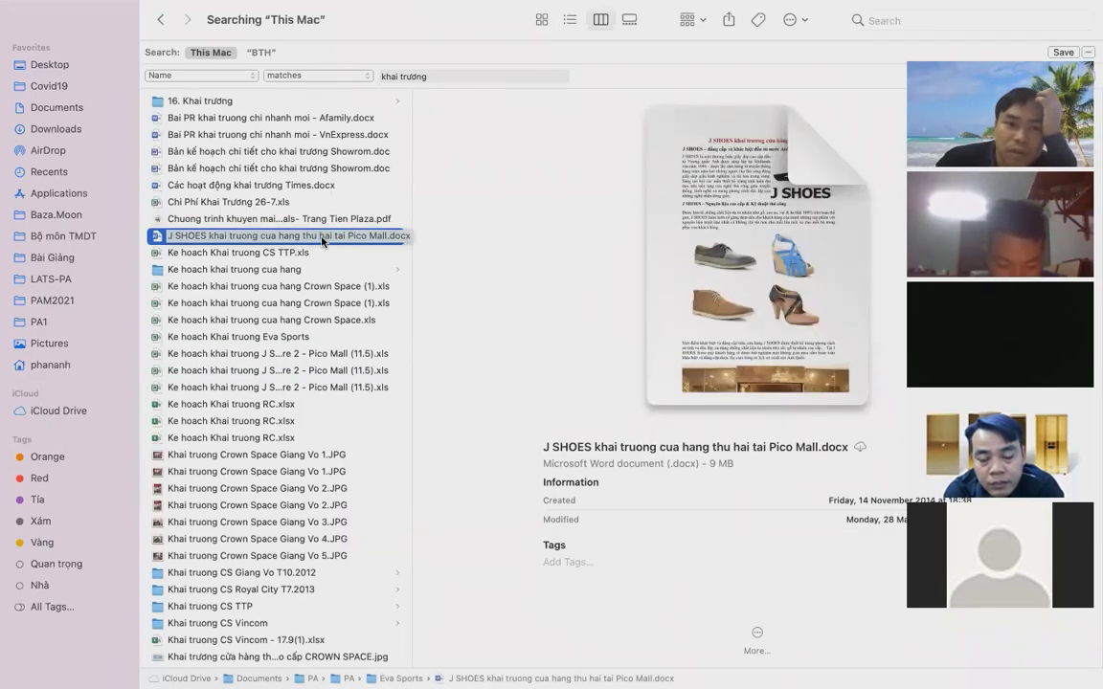
click(269, 253)
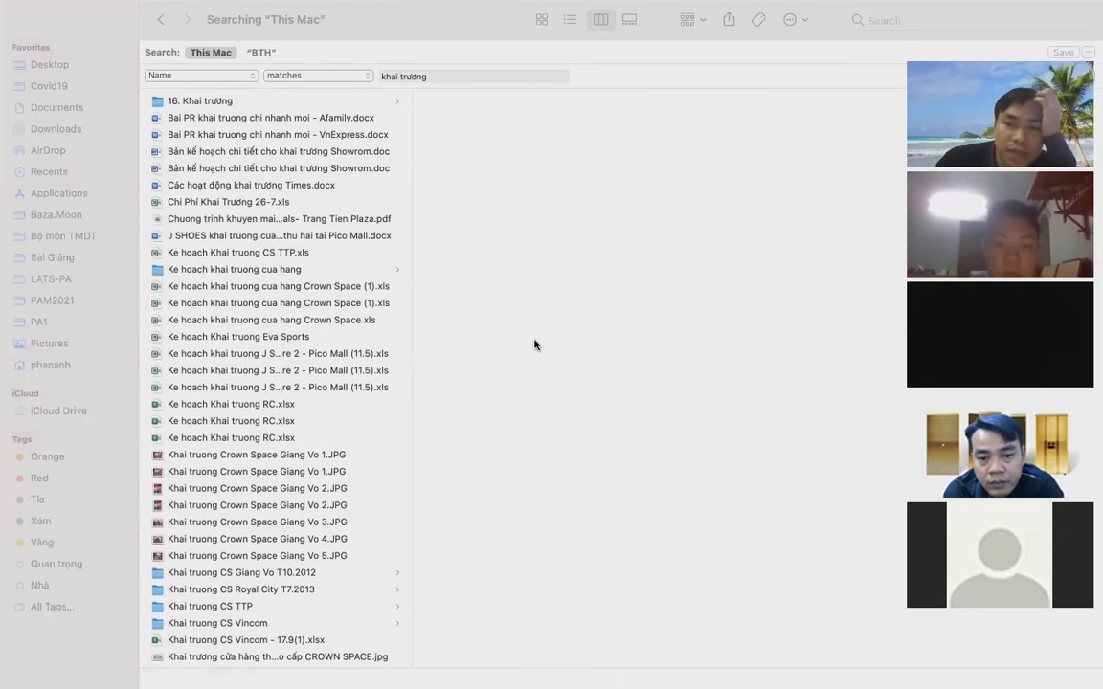
click(268, 252)
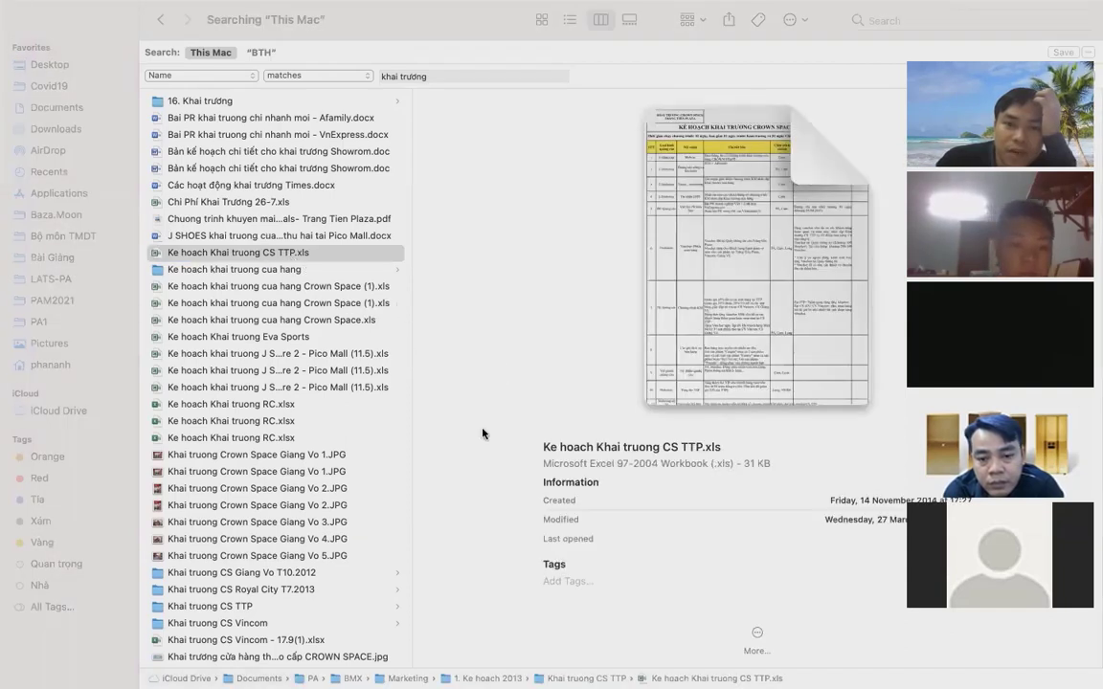
- Switch back to the J SHOES Store 2 opening plan workbook already open in Excel
key(ctrl+Up)
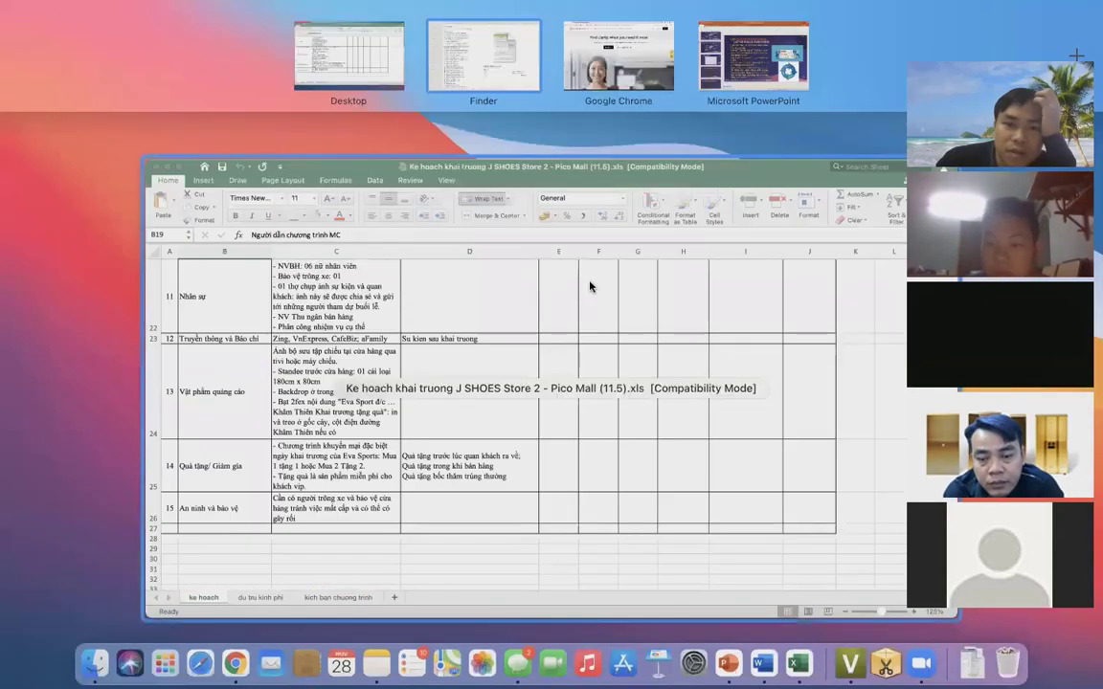
click(592, 282)
click(561, 317)
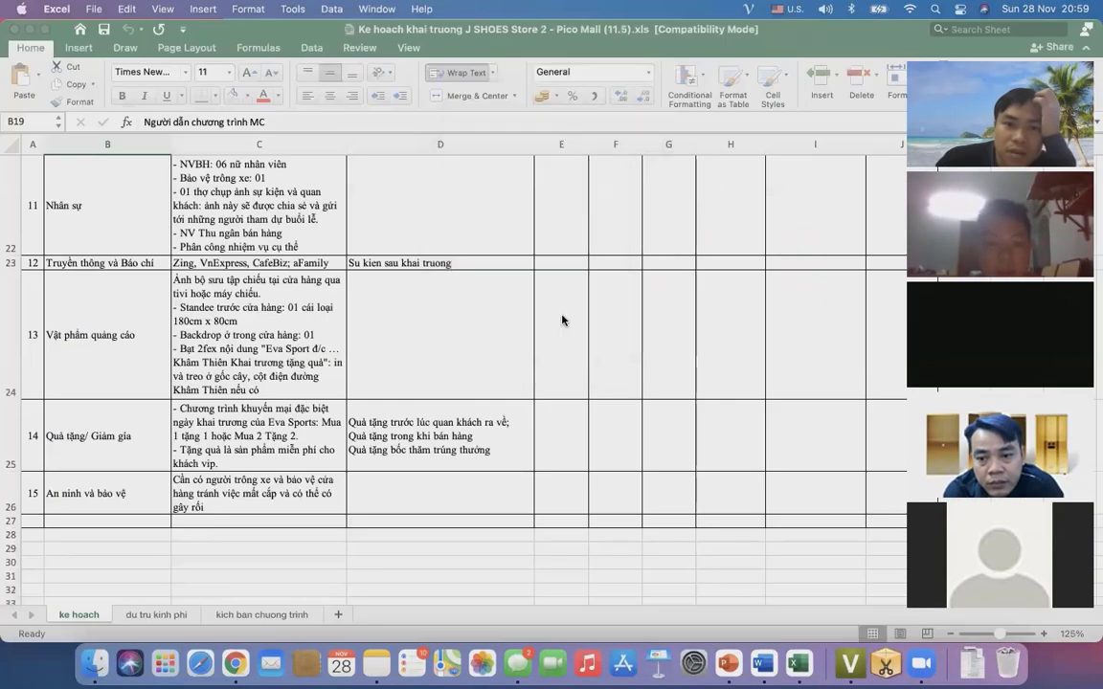
- Return to Finder and open the first Ke hoach khai truong J SHOES Store 2 - Pico Mall (11.5).xls result with Microsoft Excel
click(94, 663)
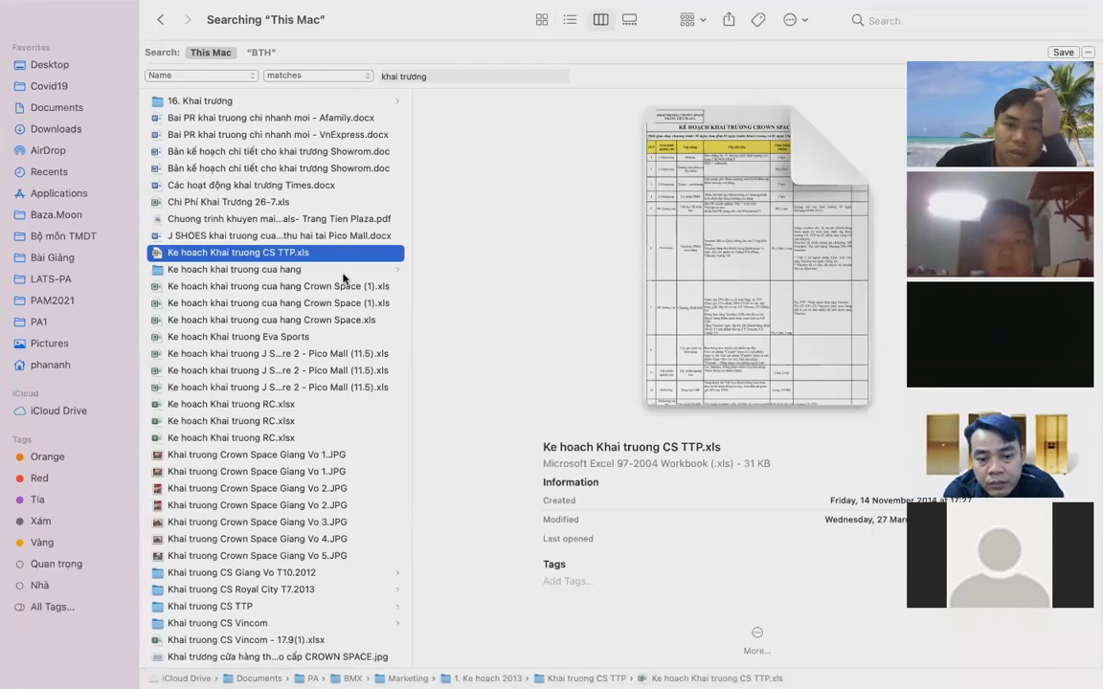
click(342, 353)
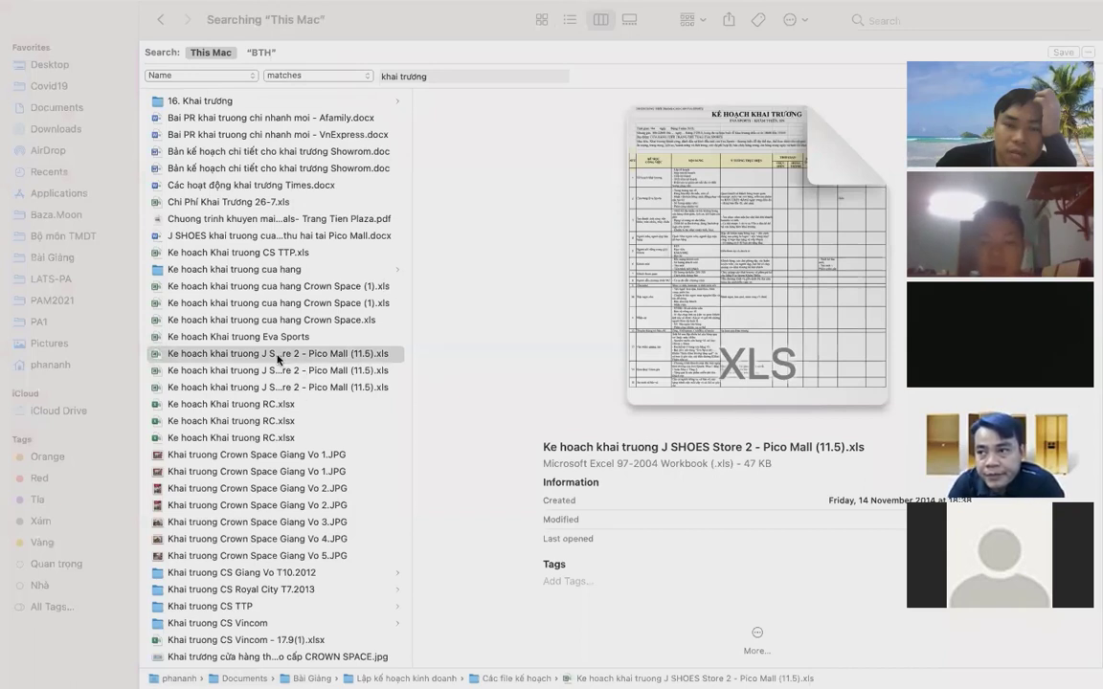
drag(278, 355, 278, 357)
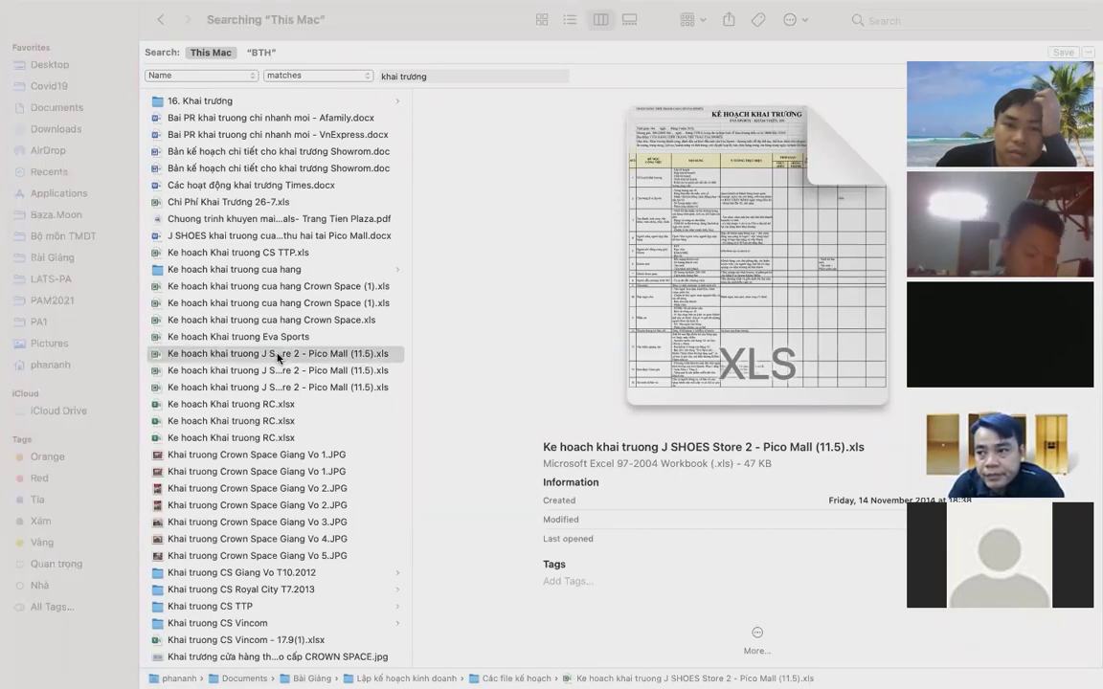
right_click(278, 357)
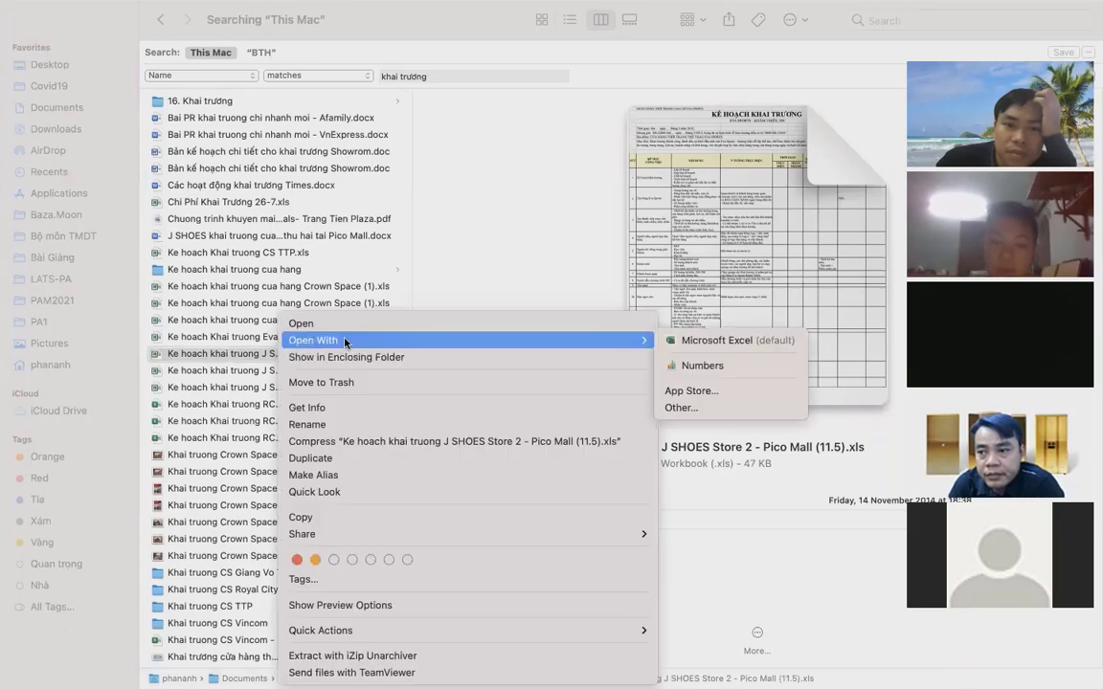
mouse_move(648, 340)
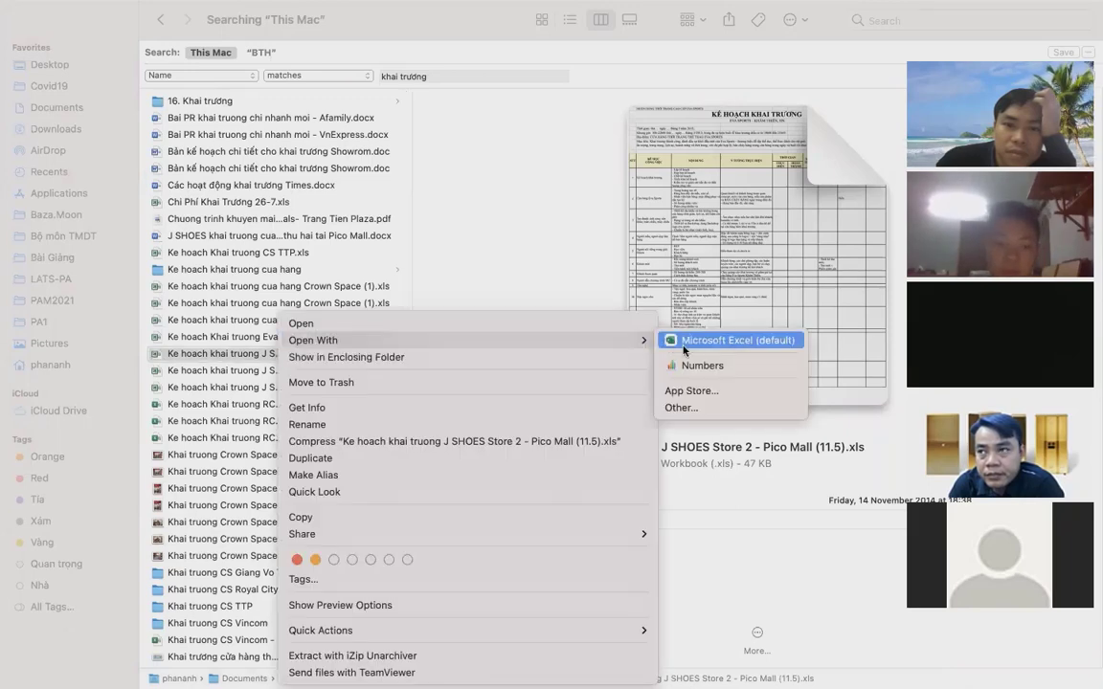
click(690, 369)
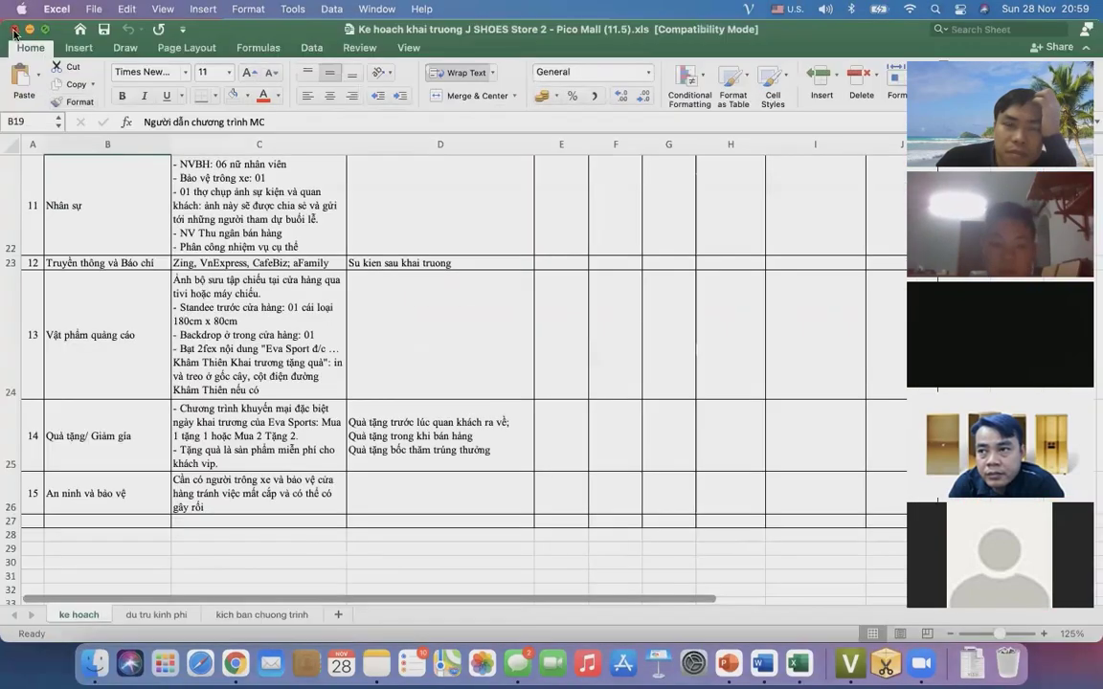
- Close the J SHOES opening plan workbook, and reopen it from the Finder results to show its ke hoach table
key(super+w)
click(95, 661)
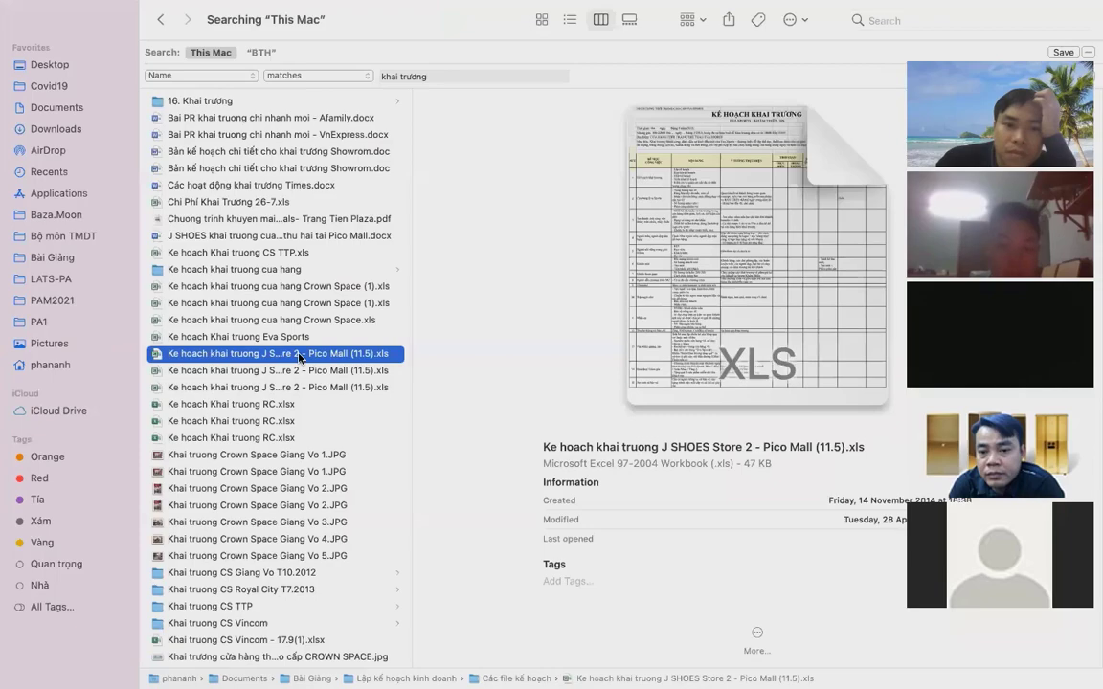
double_click(300, 357)
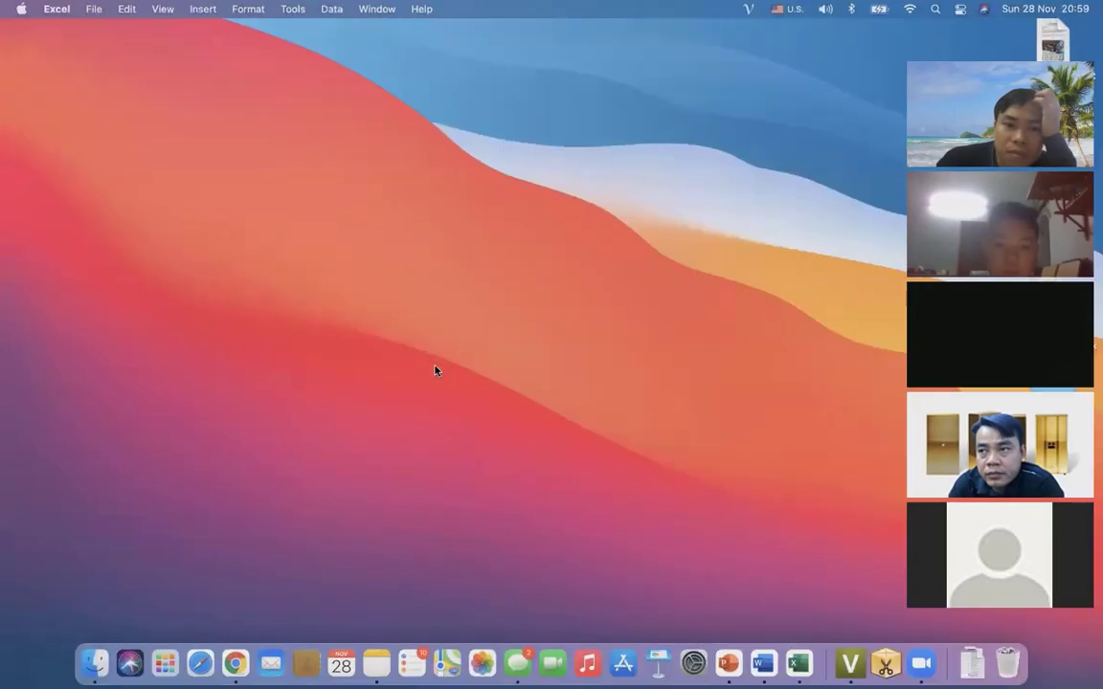
scroll(392, 270, up, 15)
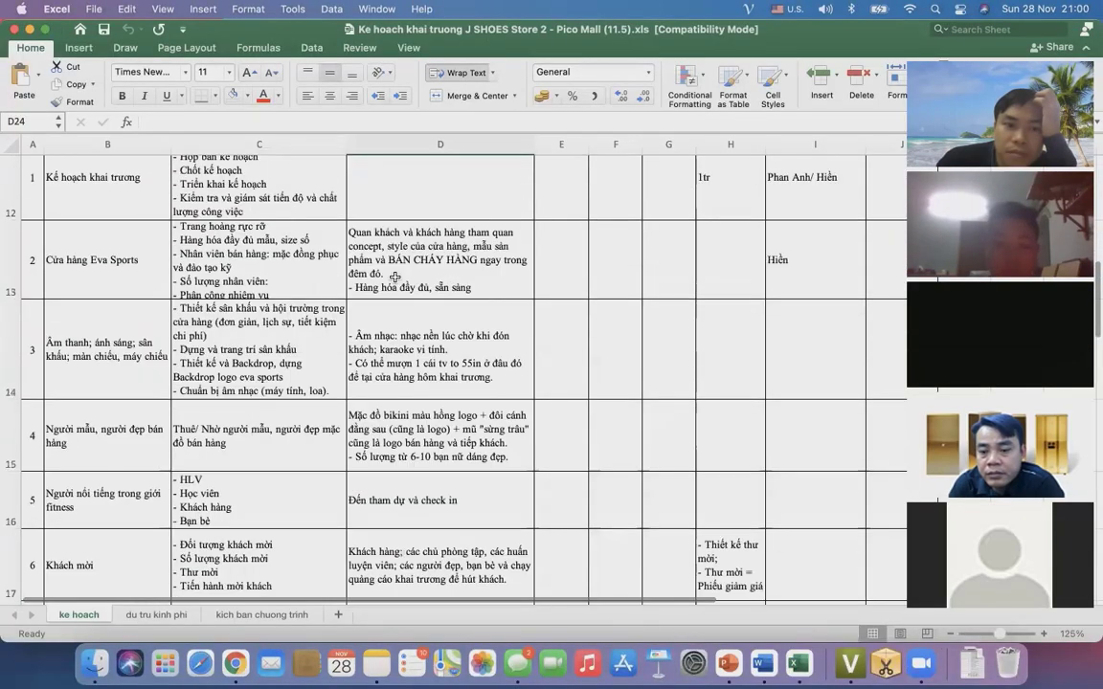
scroll(394, 277, down, 5)
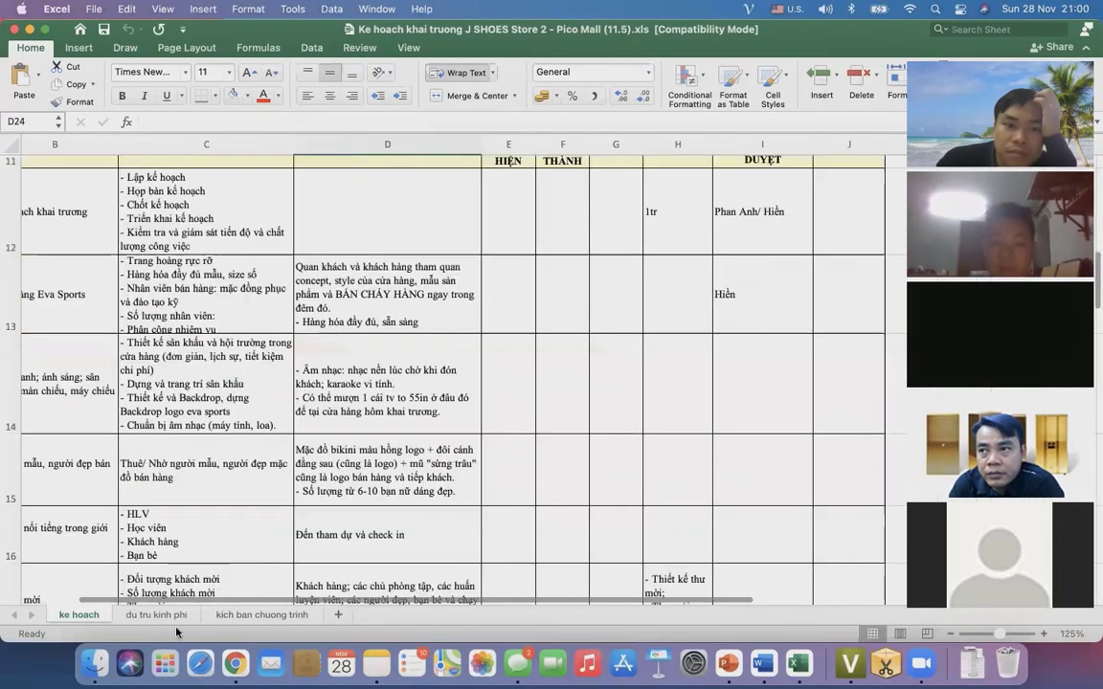
- Show the du tru kinh phi and kich ban chuong trinh sheets, and close the J SHOES opening plan workbook
click(156, 615)
click(260, 614)
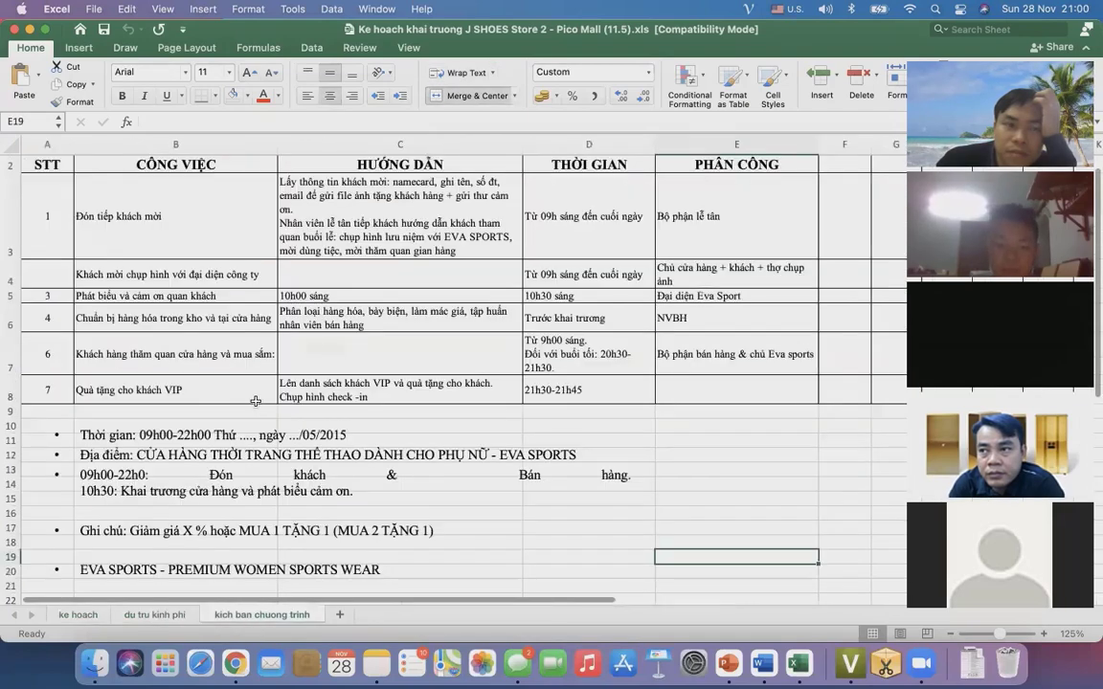
click(14, 30)
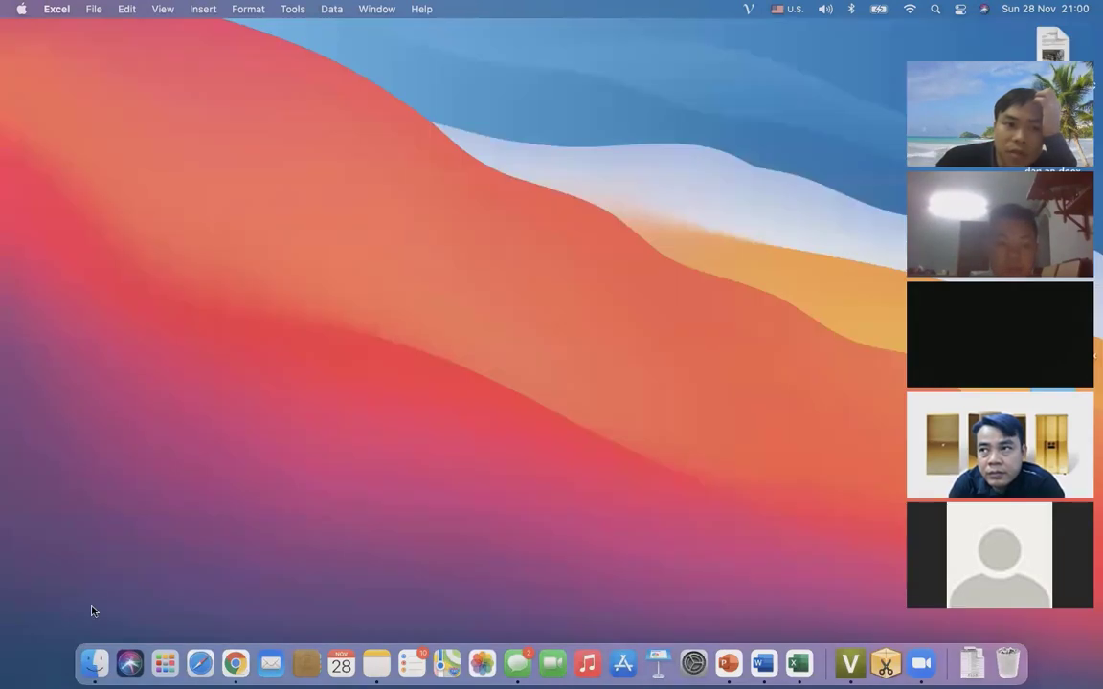
- Switch to Finder, preview the first Ke hoach Khai truong RC.xlsx result, and look through the rest of the khai trương search results
click(93, 663)
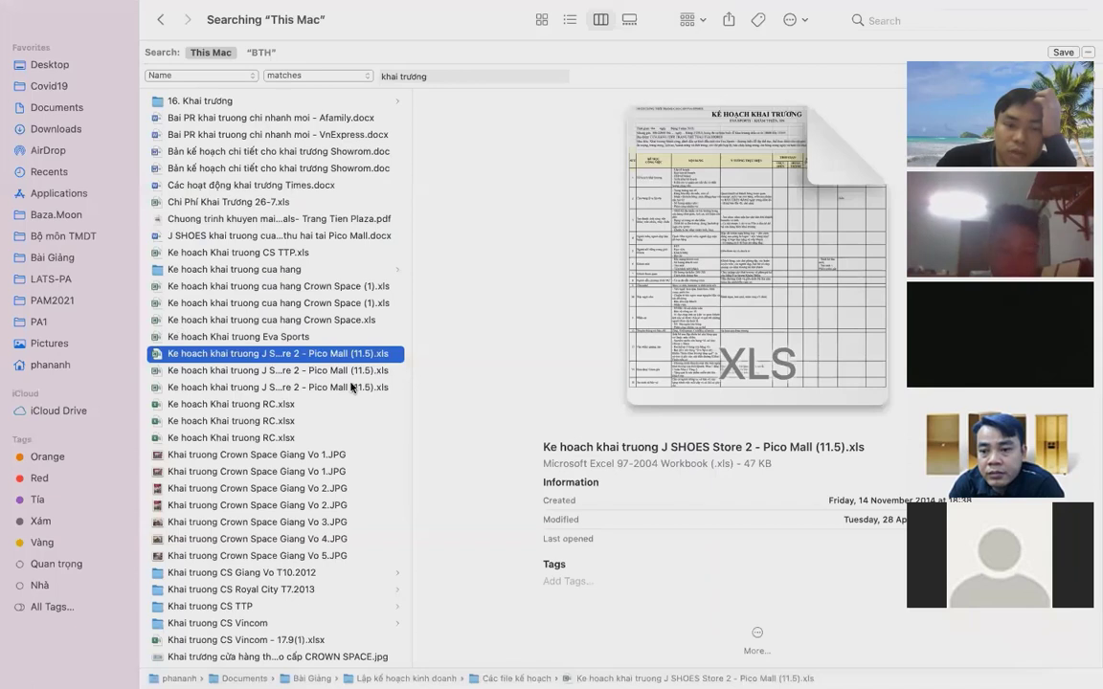
click(304, 406)
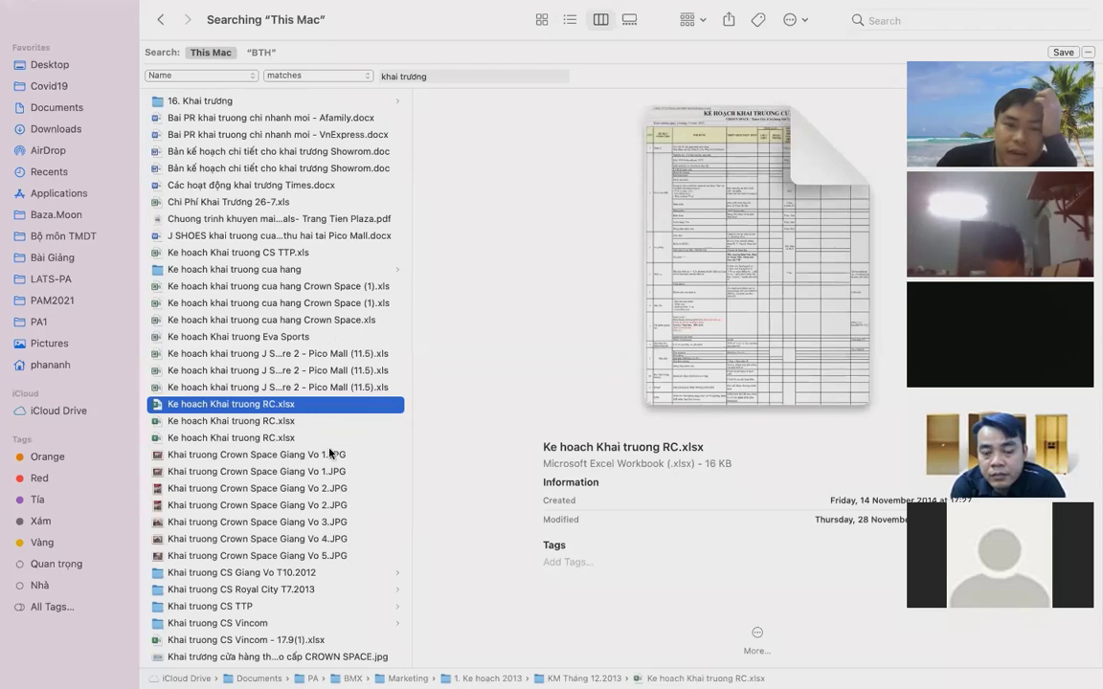
scroll(329, 452, down, 3)
scroll(311, 517, down, 5)
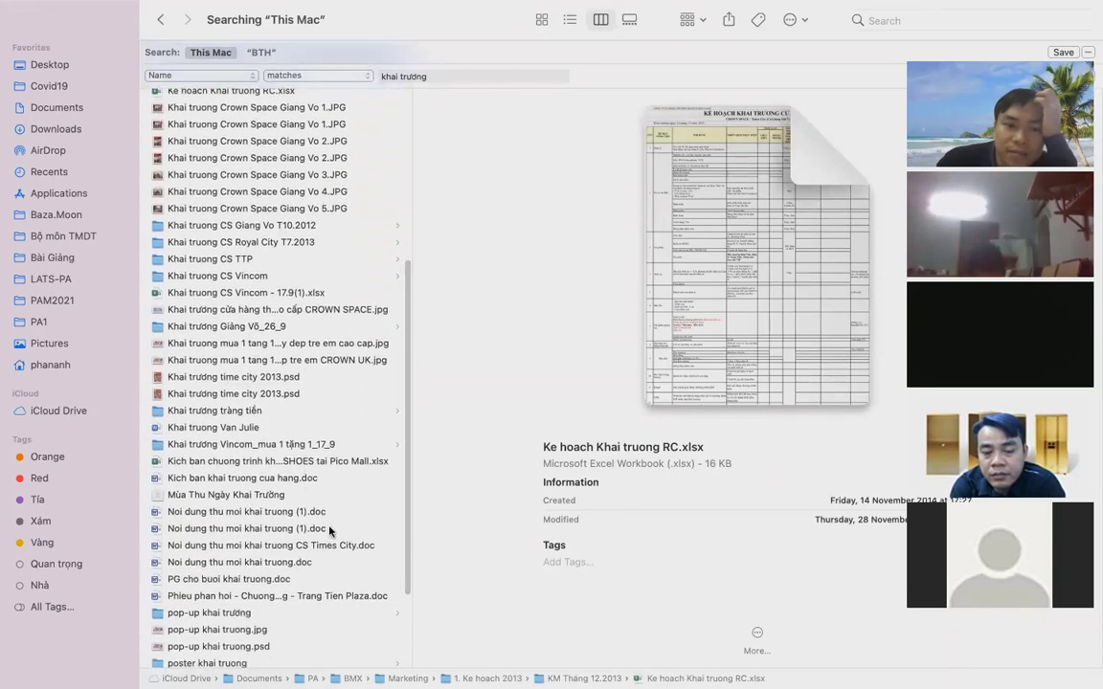
scroll(321, 517, down, 5)
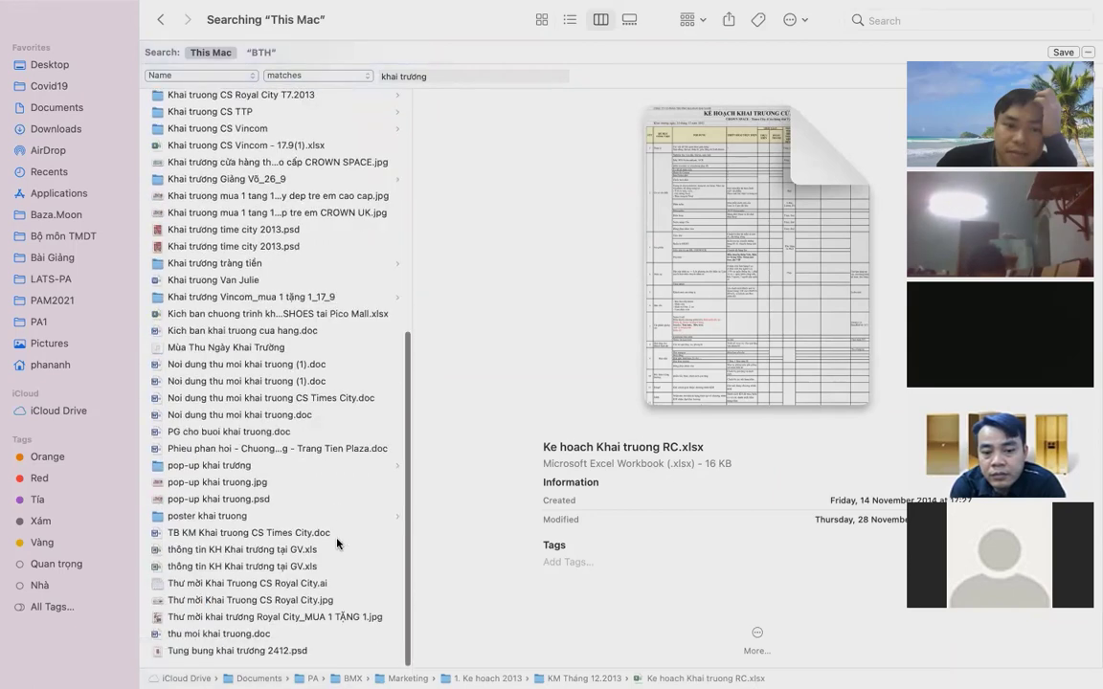
- Try to open the second thông tin KH Khai trương tại GV.xls search result in Excel
click(288, 551)
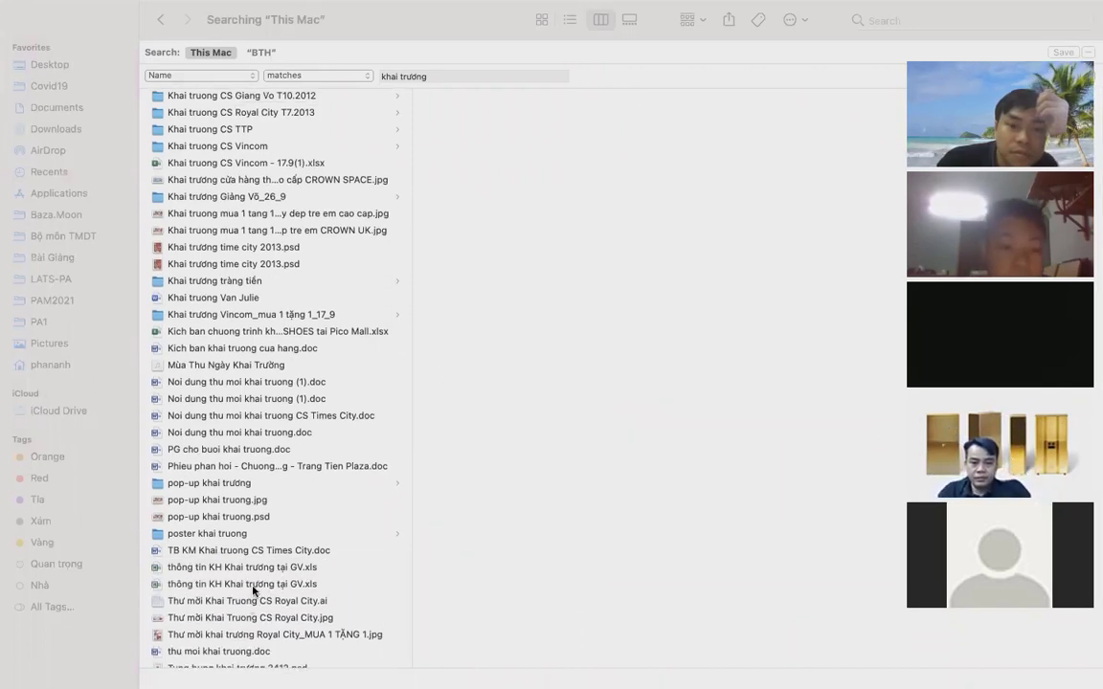
key(ctrl+Up)
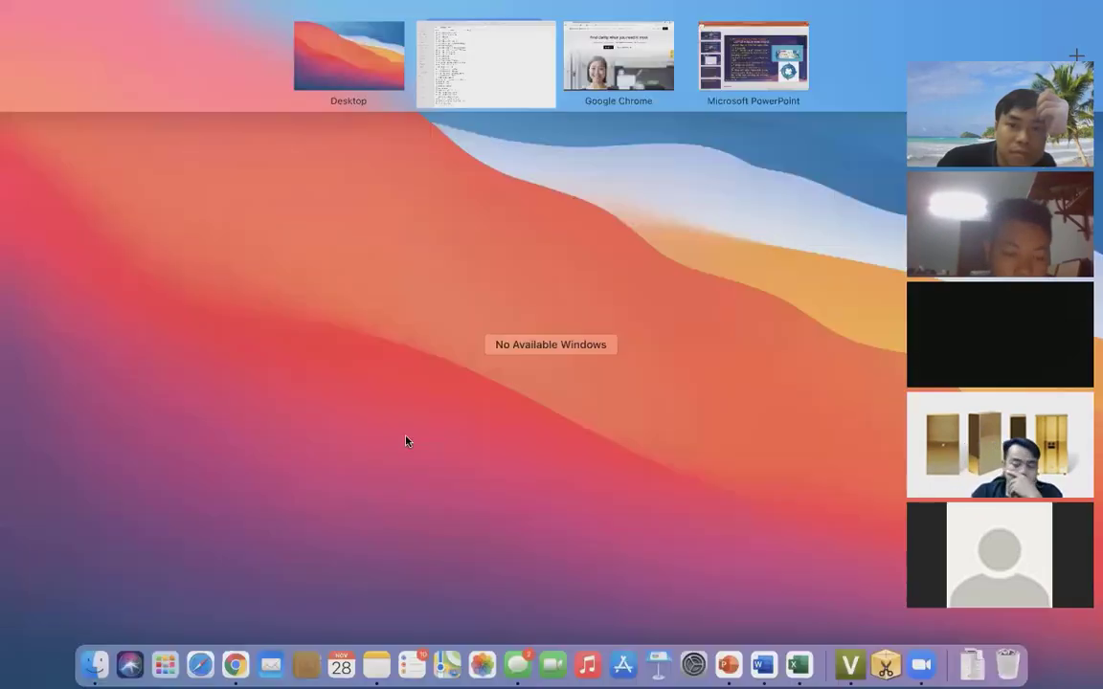
click(798, 670)
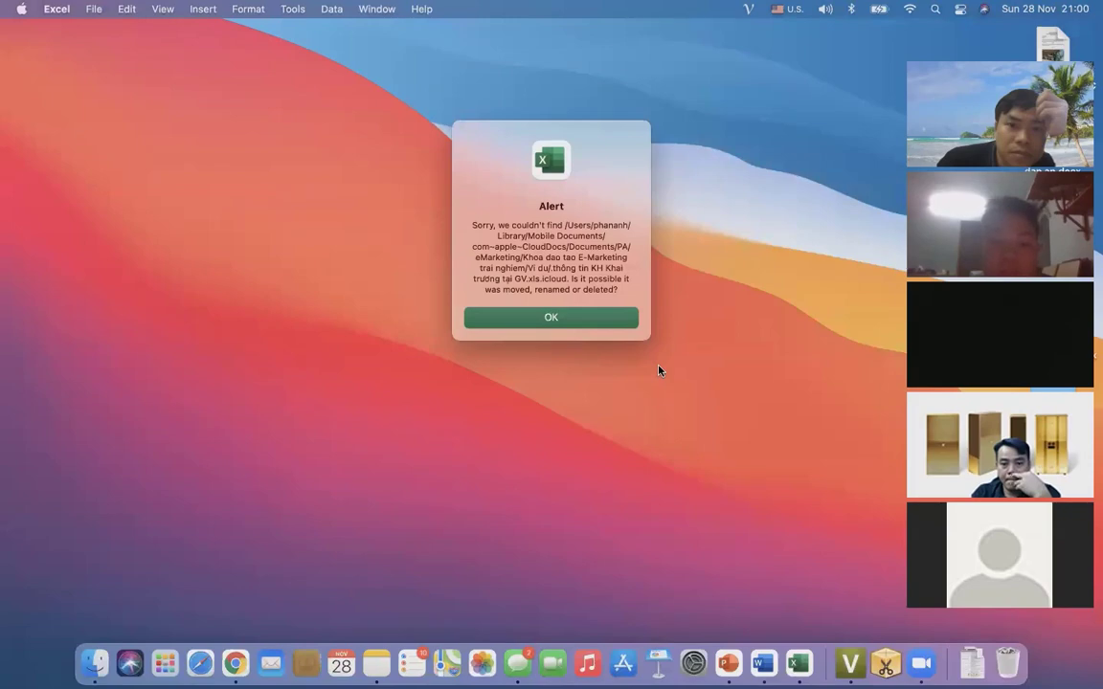
click(583, 319)
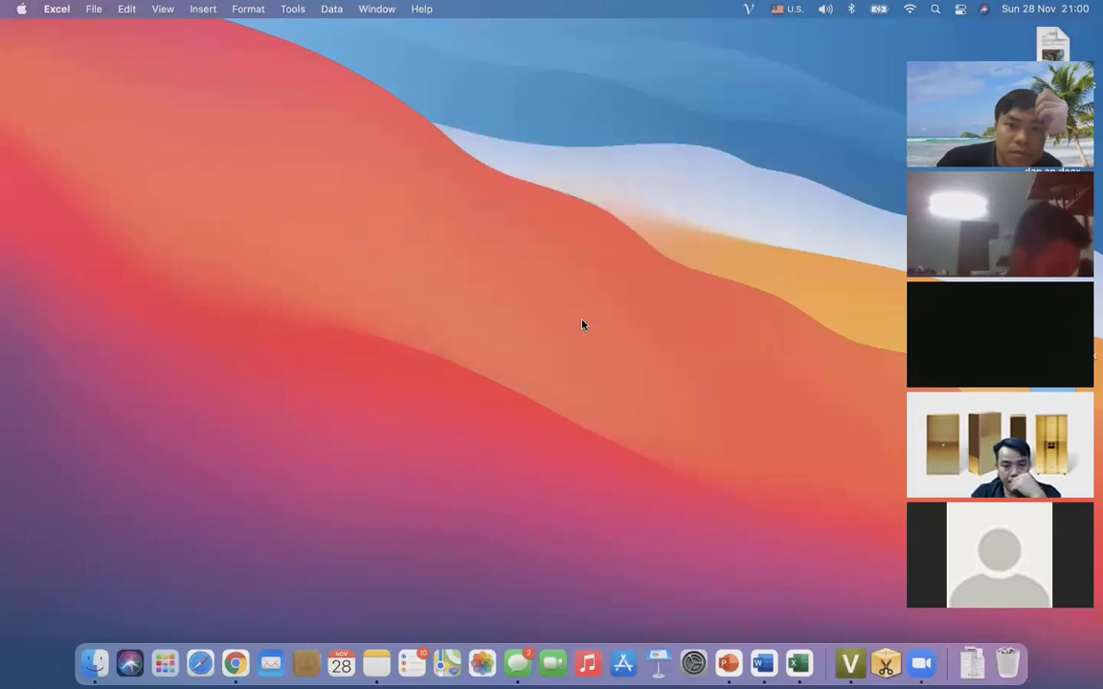
- Return to Finder and preview both thông tin KH Khai trương tại GV.xls results
click(93, 661)
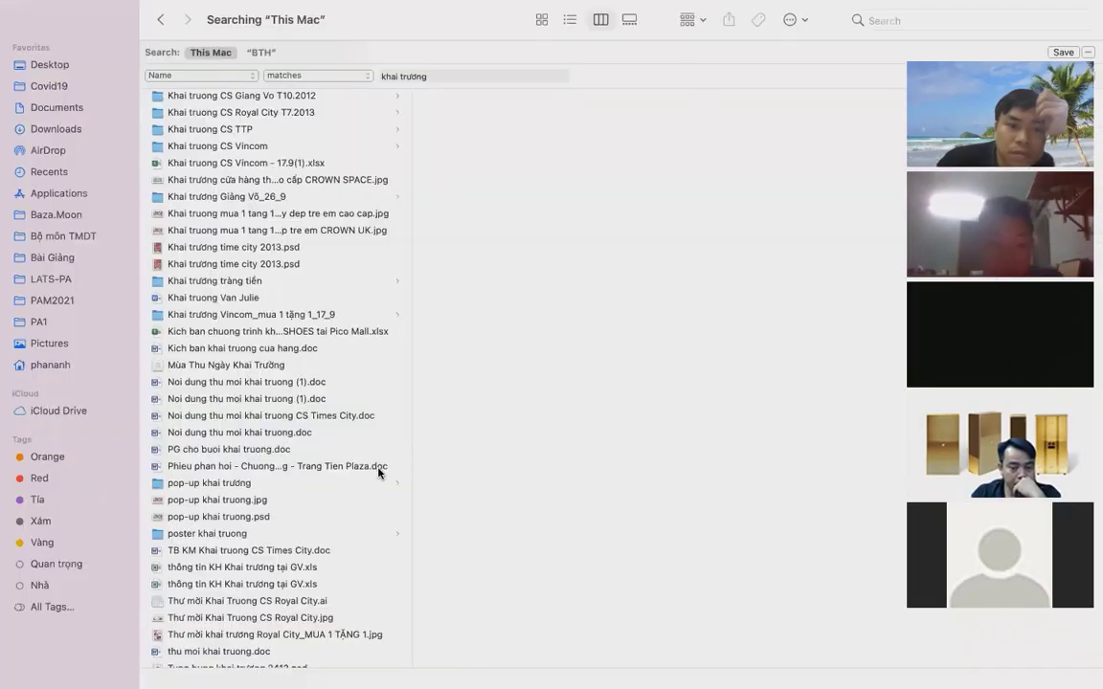
click(305, 570)
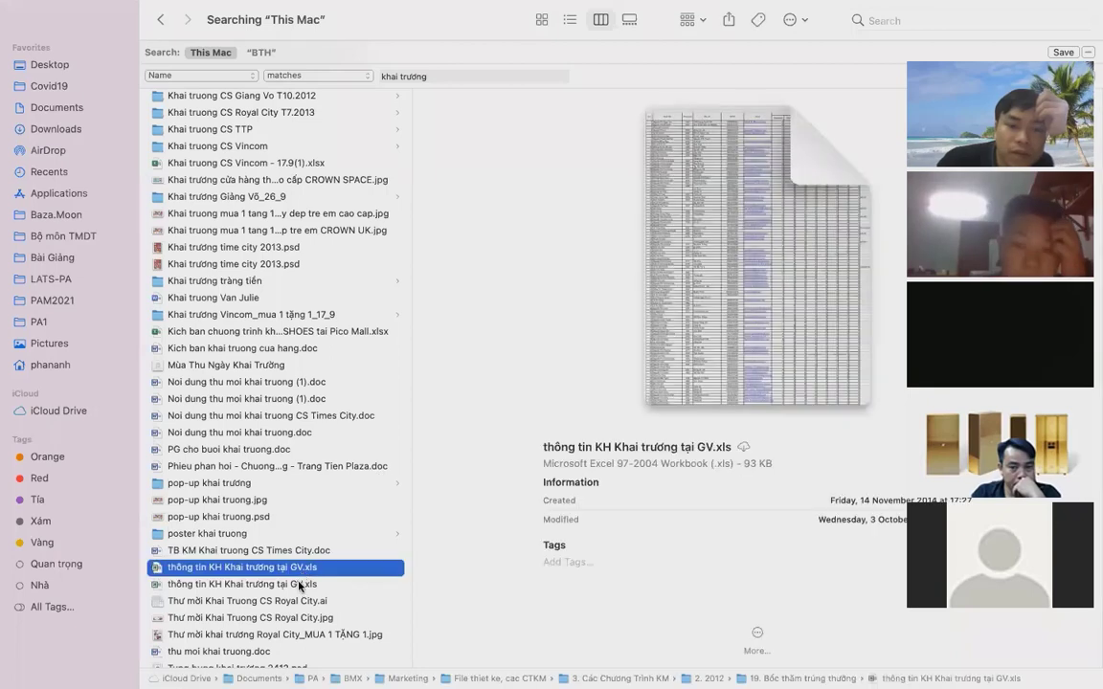
click(303, 585)
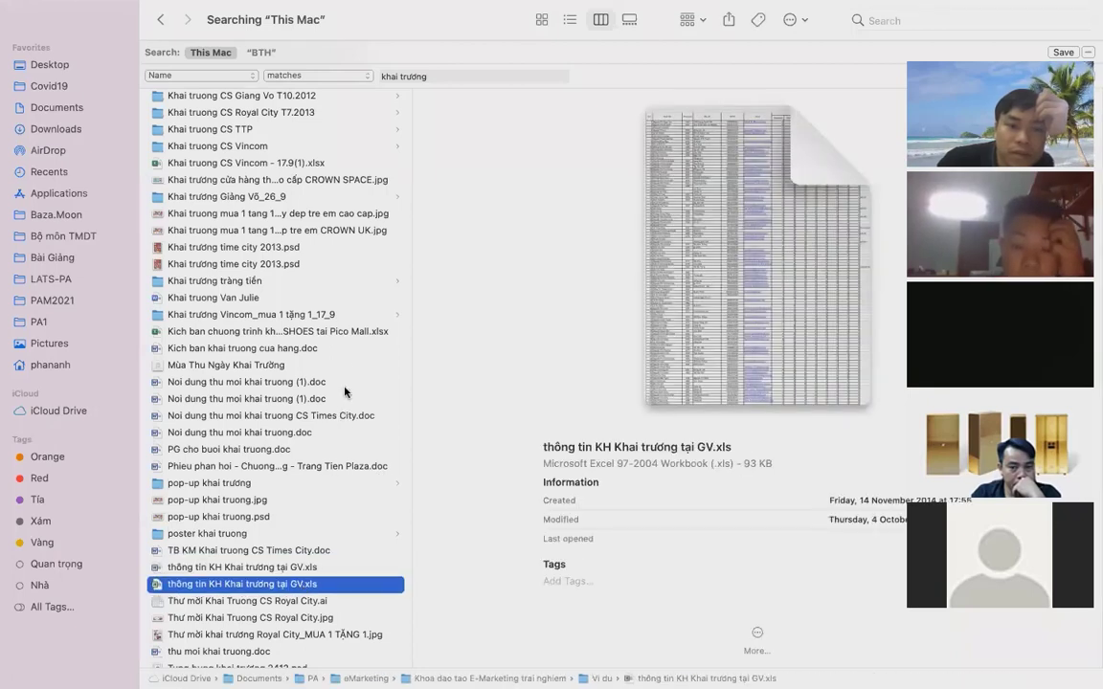
- Try to open Kich ban chuong trinh khai truong J SHOES tai Pico Mall.xlsx in Excel, and return to Finder
click(297, 332)
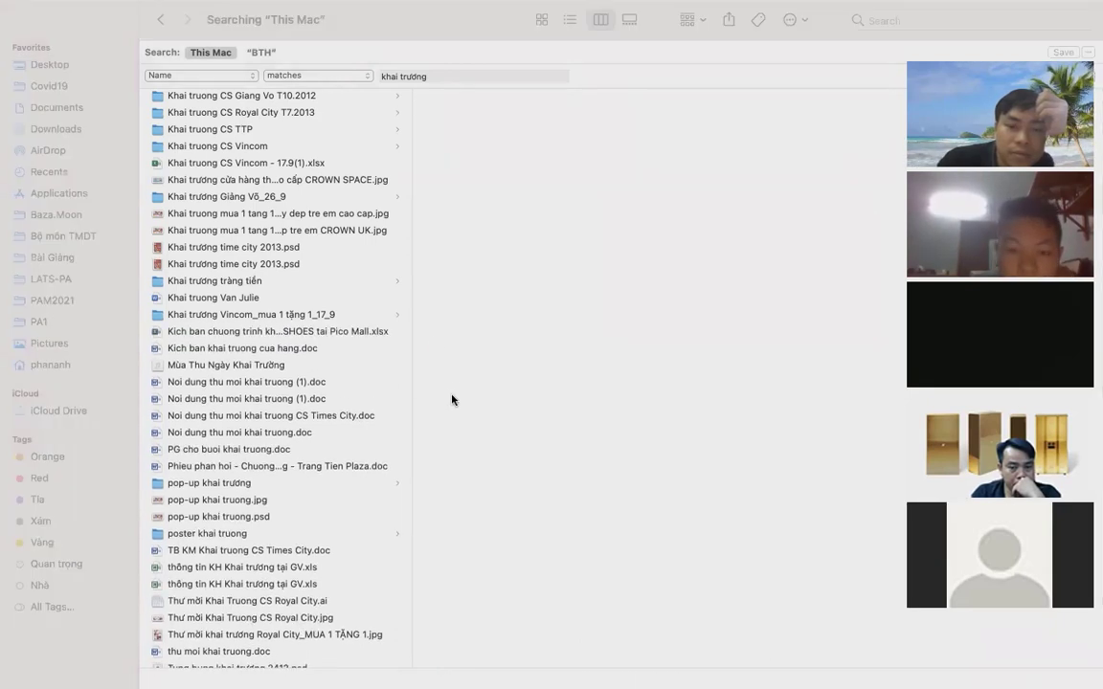
click(333, 333)
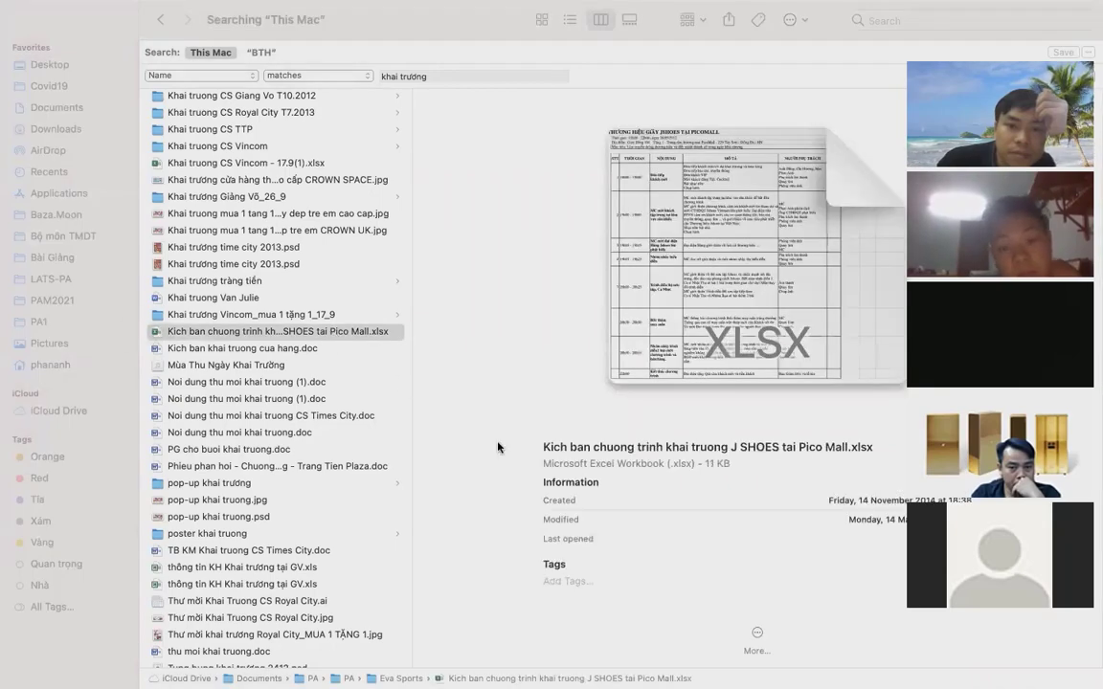
key(ctrl+Up)
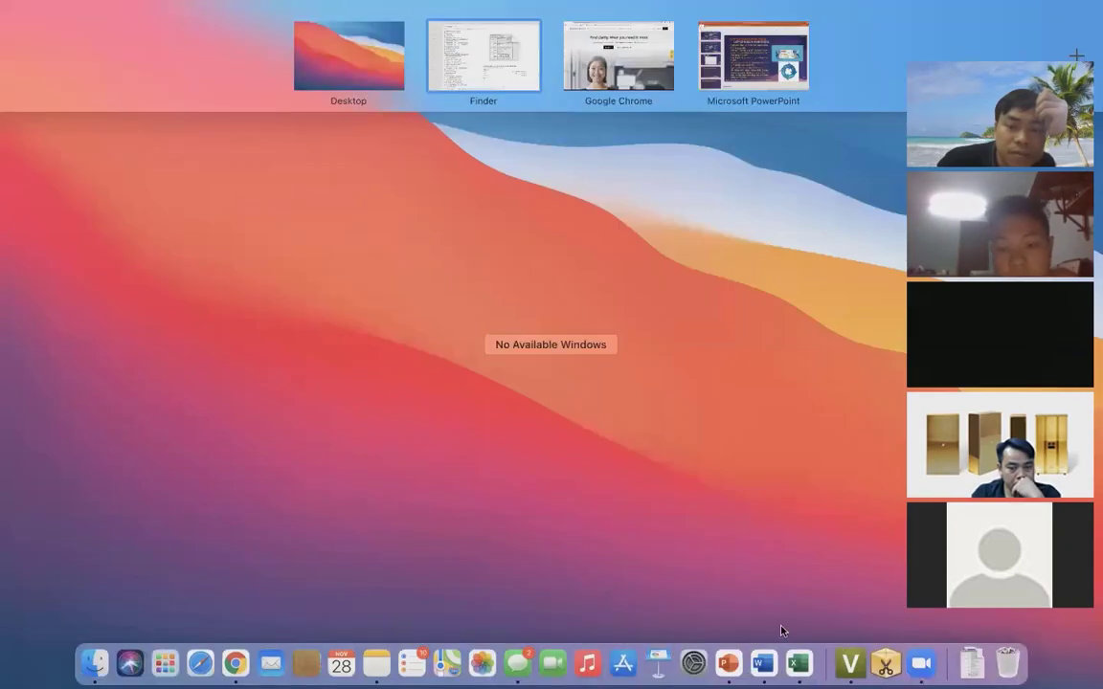
click(799, 664)
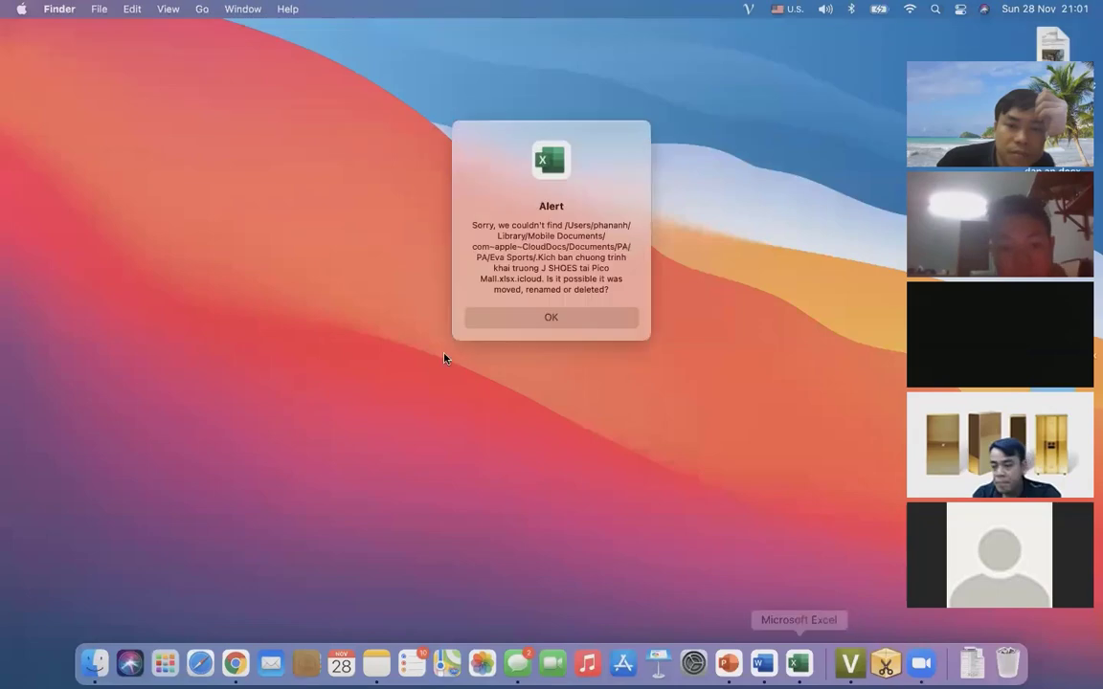
click(566, 330)
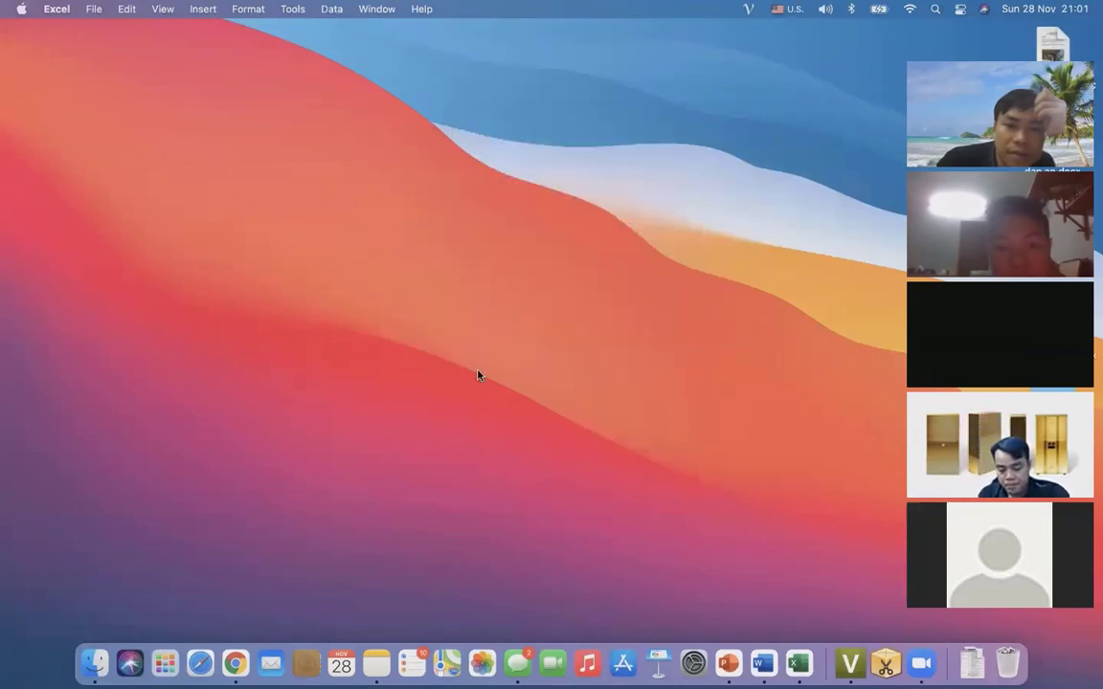
click(93, 664)
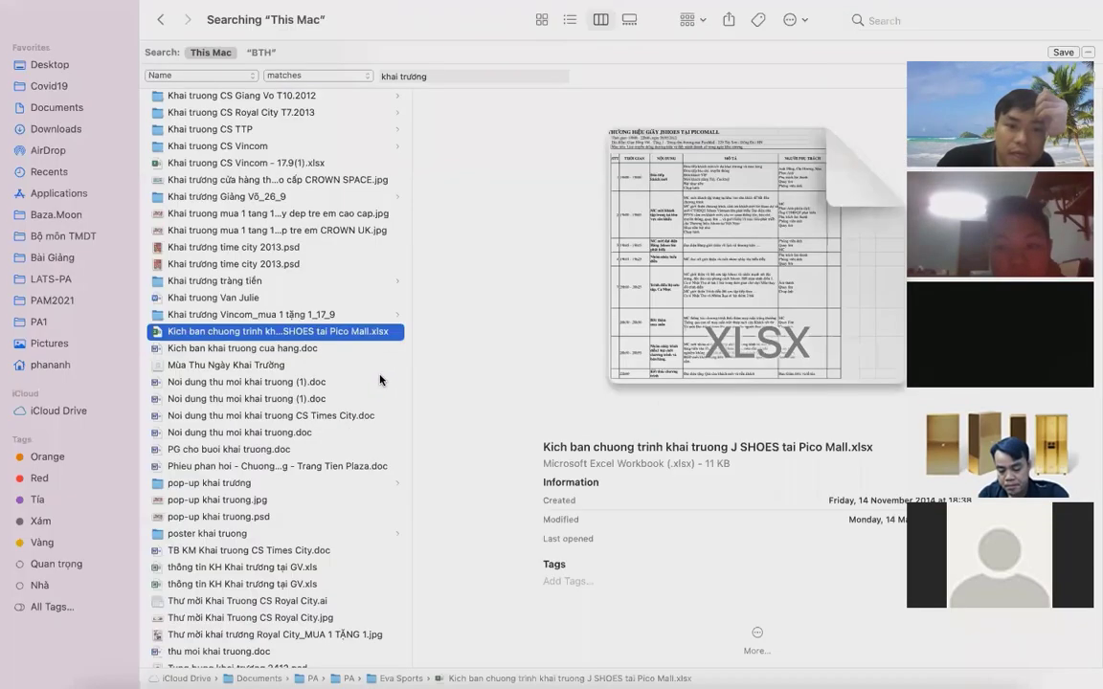
right_click(375, 324)
mouse_move(459, 348)
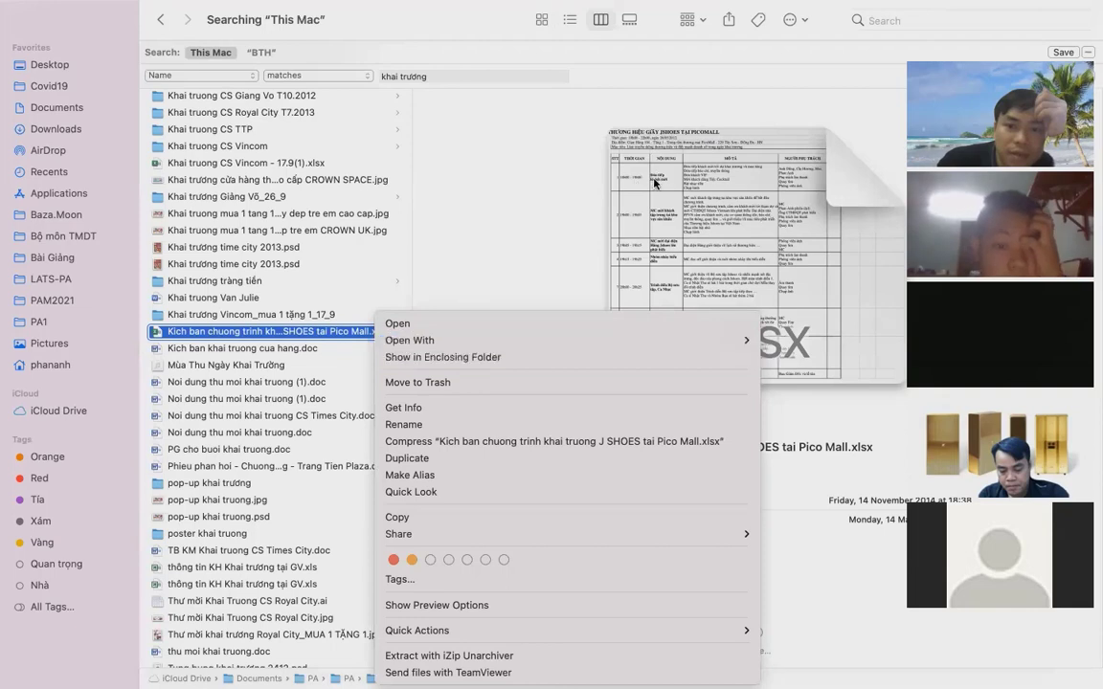
click(654, 183)
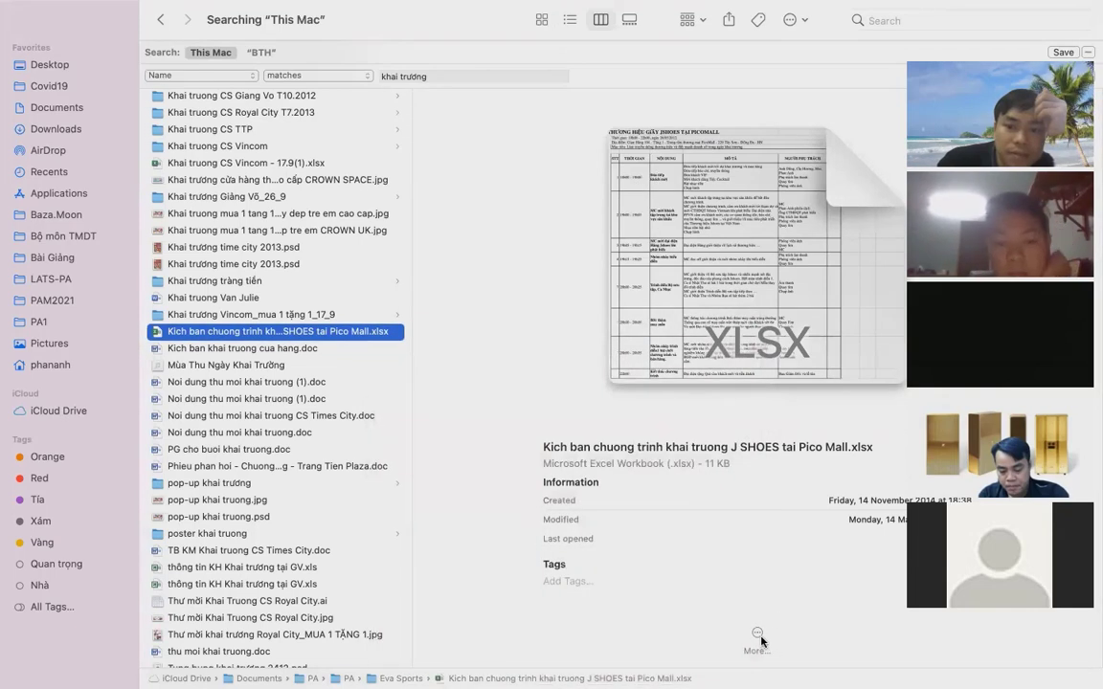
click(759, 639)
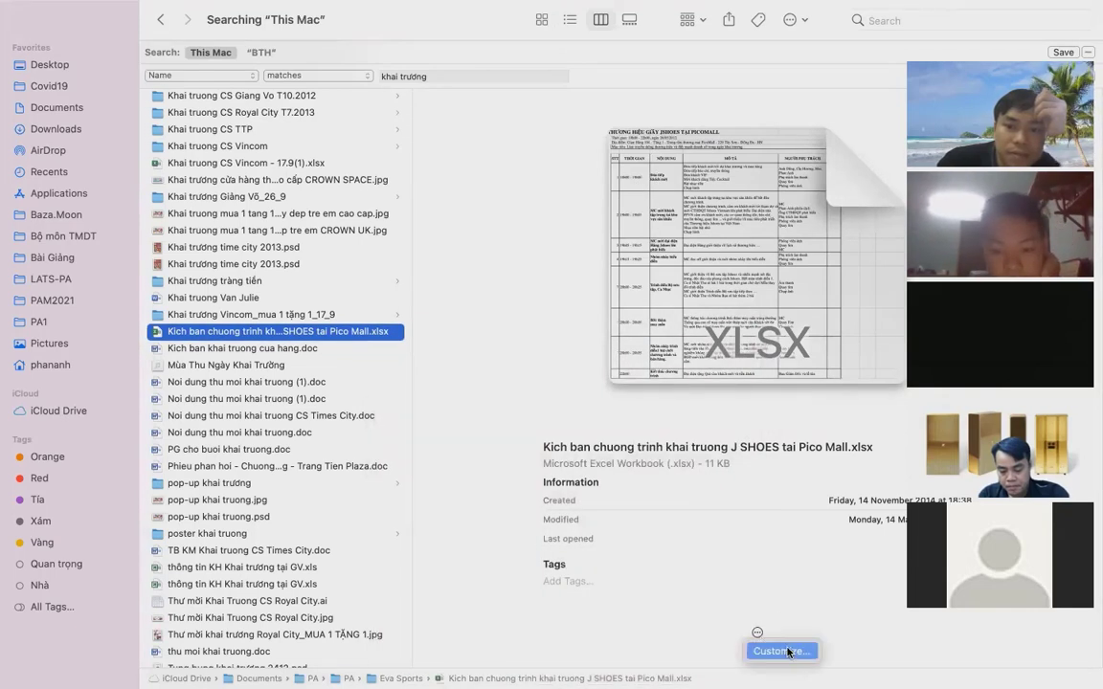
click(738, 517)
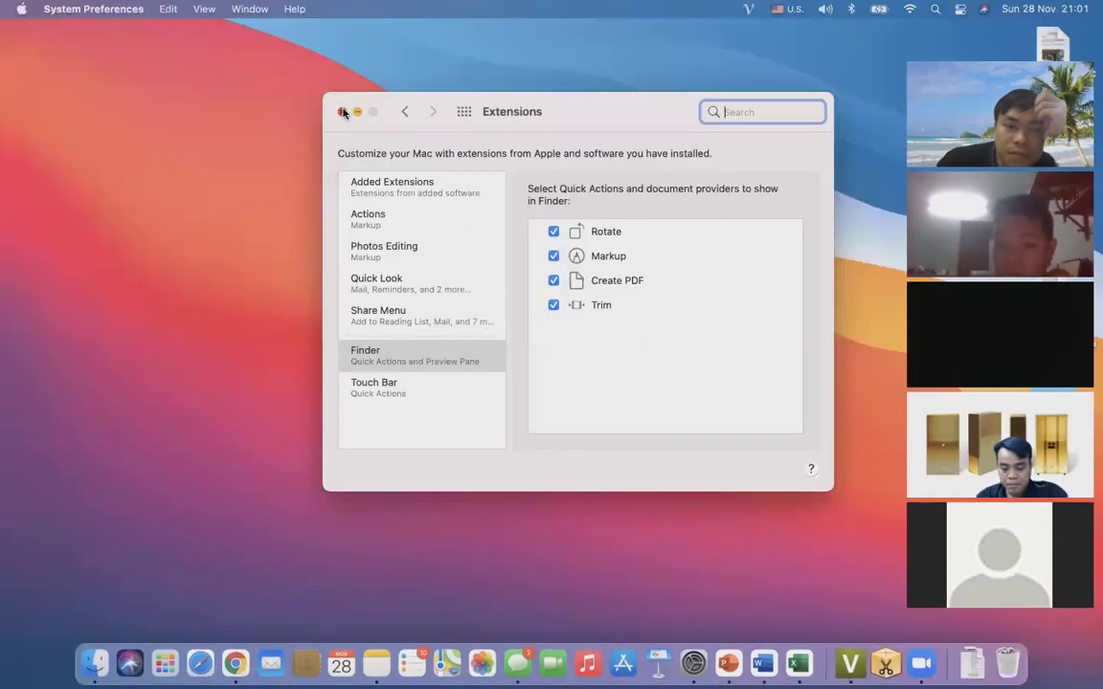
click(342, 112)
click(93, 663)
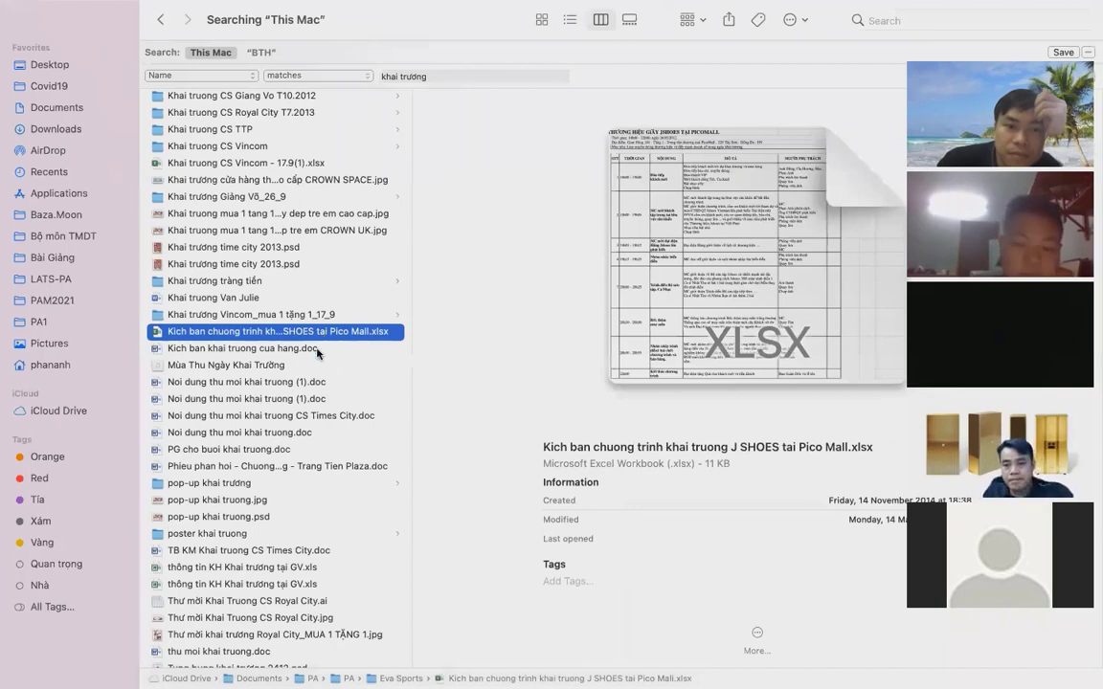
- Compare the previews of Kich ban khai truong cua hang.doc and Kich ban chuong trinh khai truong J SHOES tai Pico Mall.xlsx
click(315, 350)
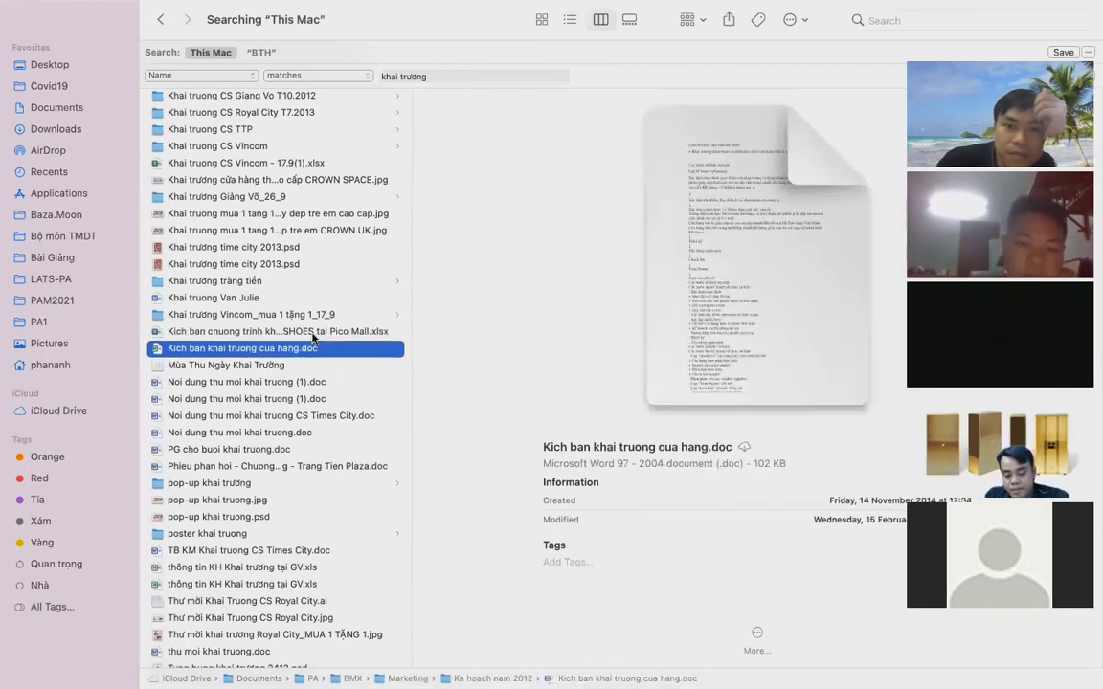
click(313, 332)
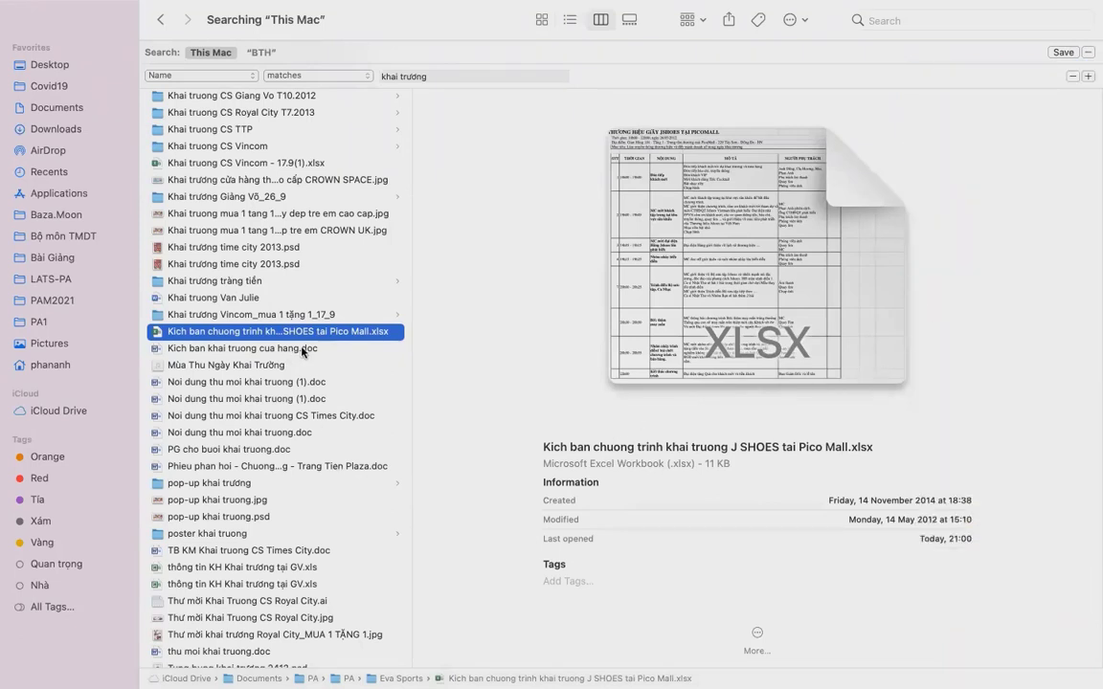
click(302, 350)
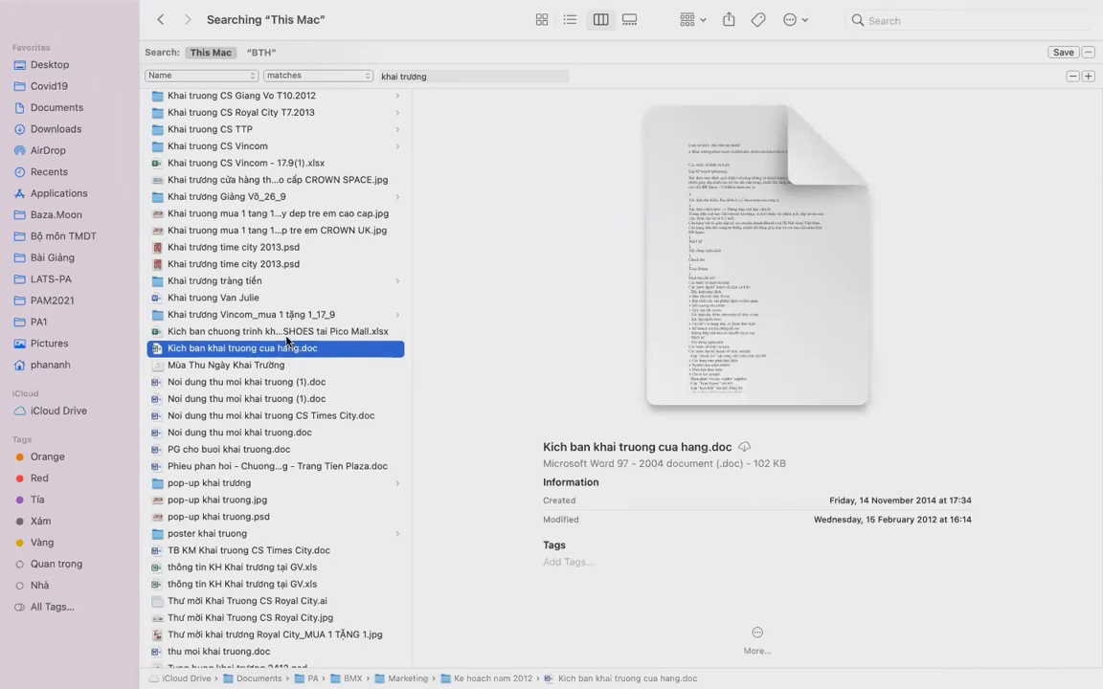
key(Return)
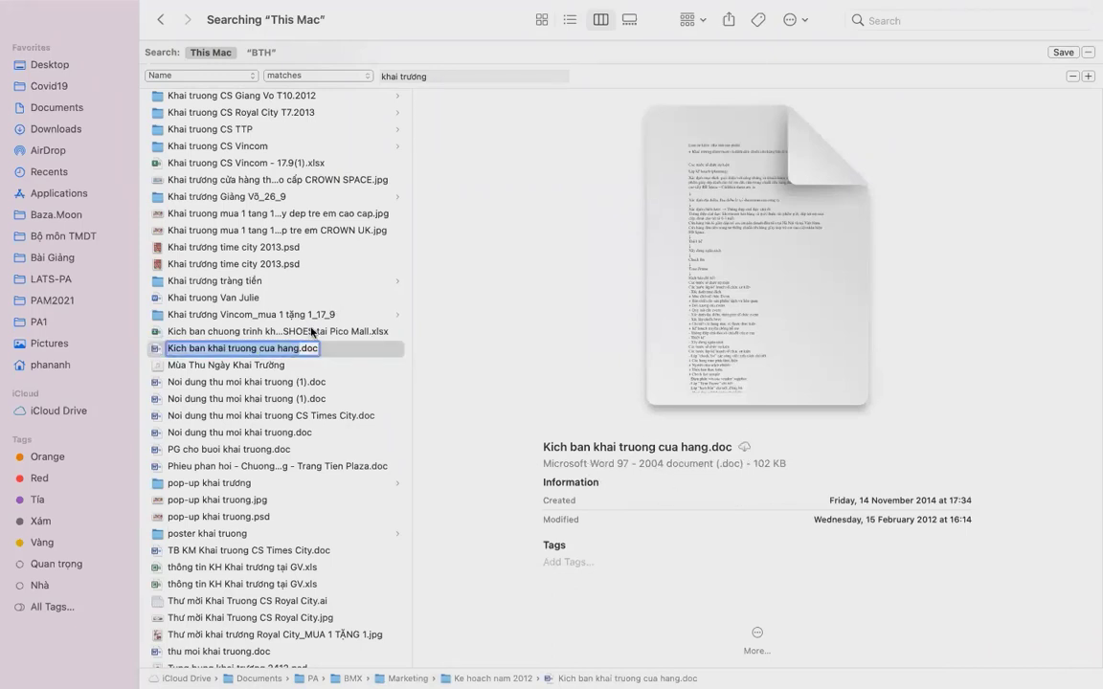
click(311, 331)
- Go back to the start of the search results and preview Các hoạt động khai trương Times.docx
scroll(305, 490, down, 1)
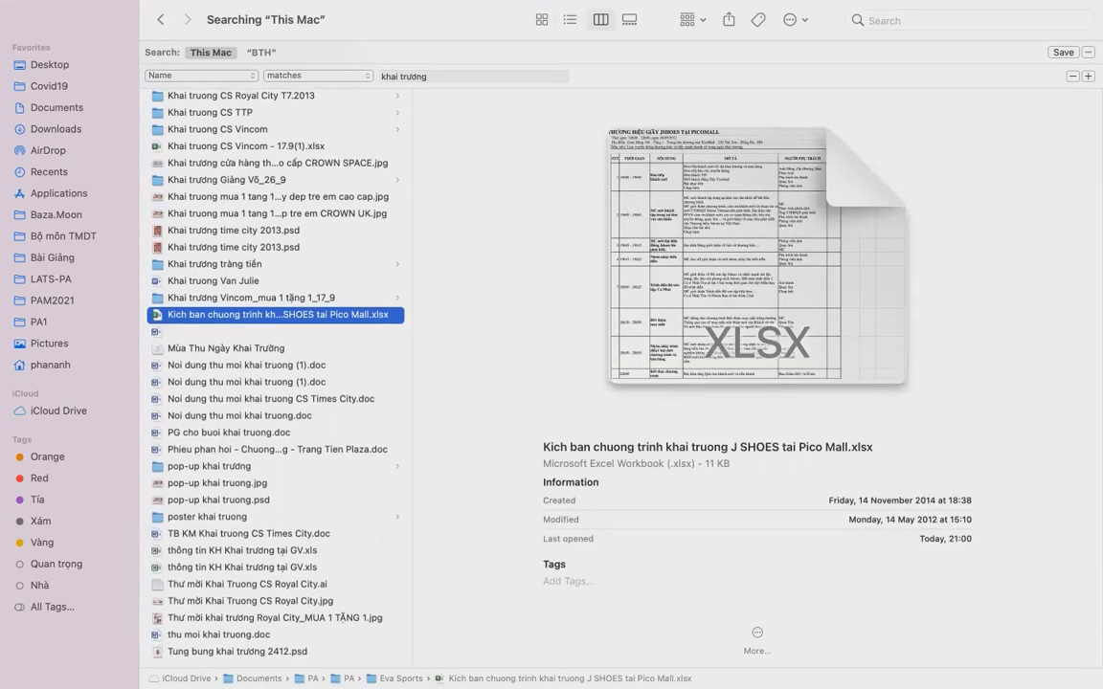
scroll(284, 309, up, 10)
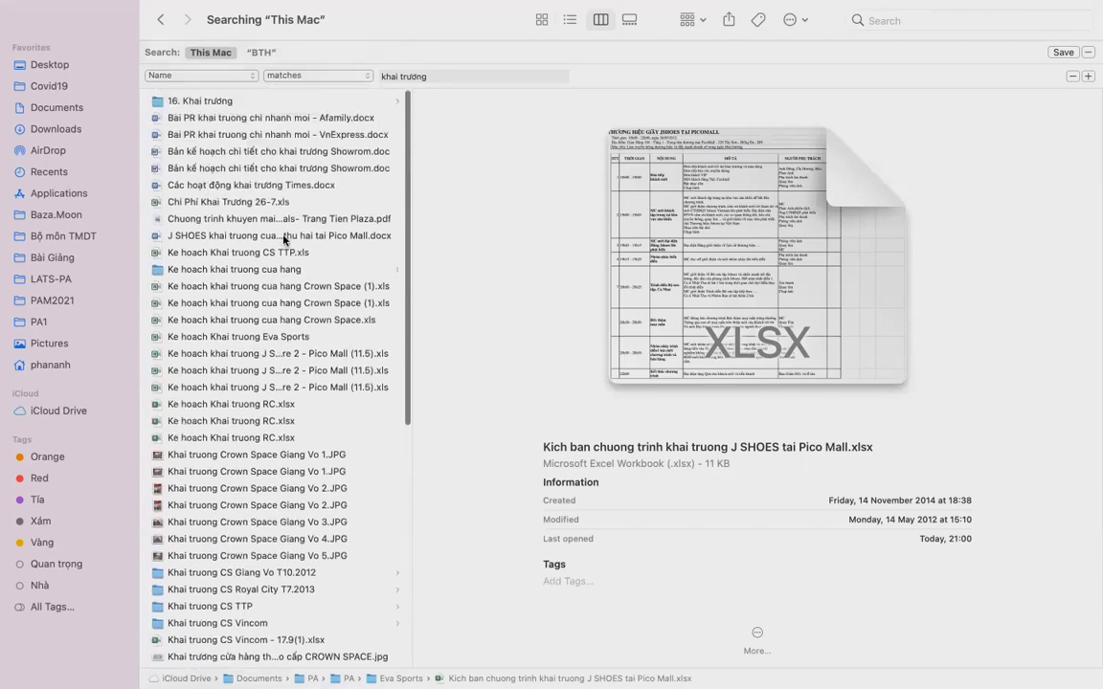
click(217, 185)
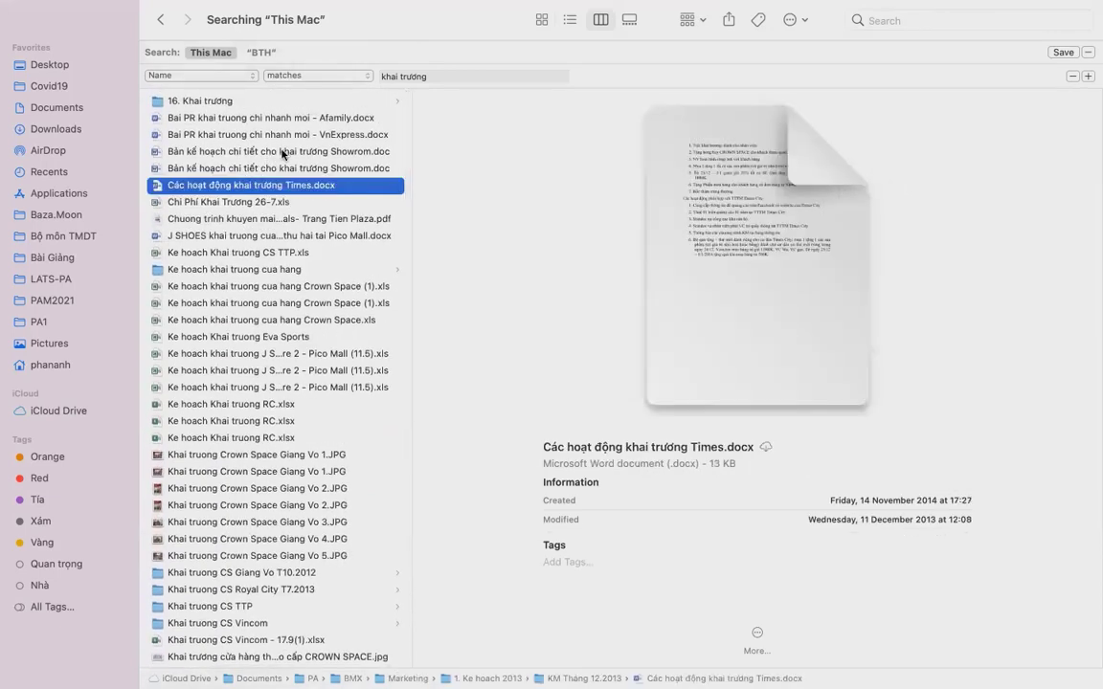
- Preview both Bản kế hoạch chi tiết cho khai trương Showrom.doc results and open the first one in Word
click(283, 155)
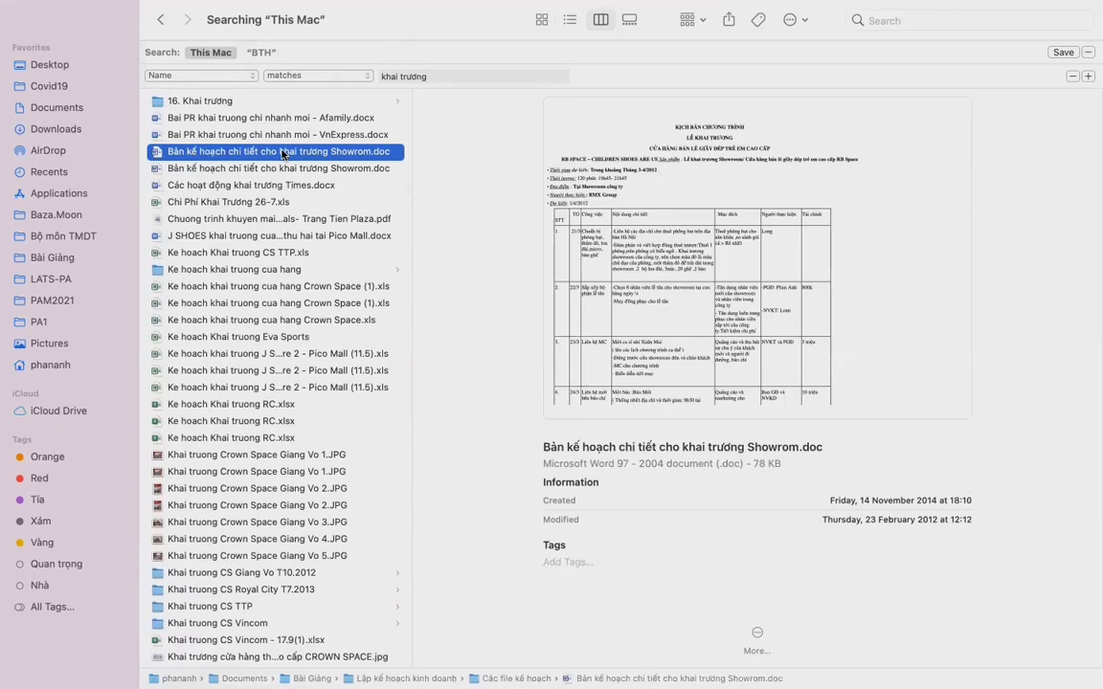
click(293, 169)
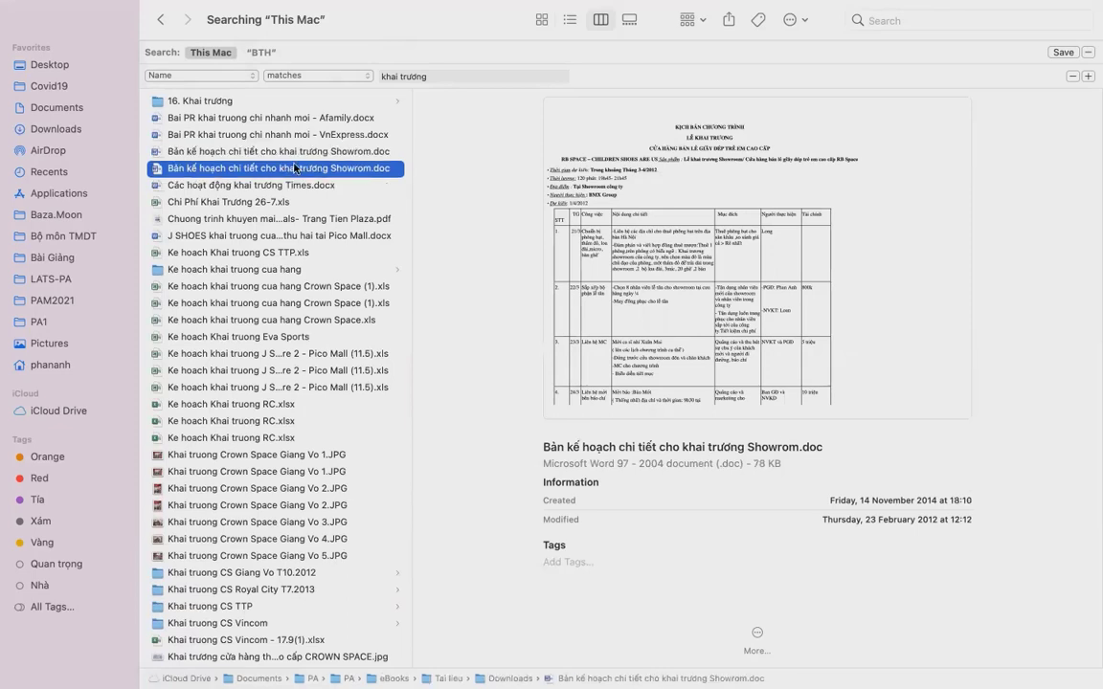
click(280, 153)
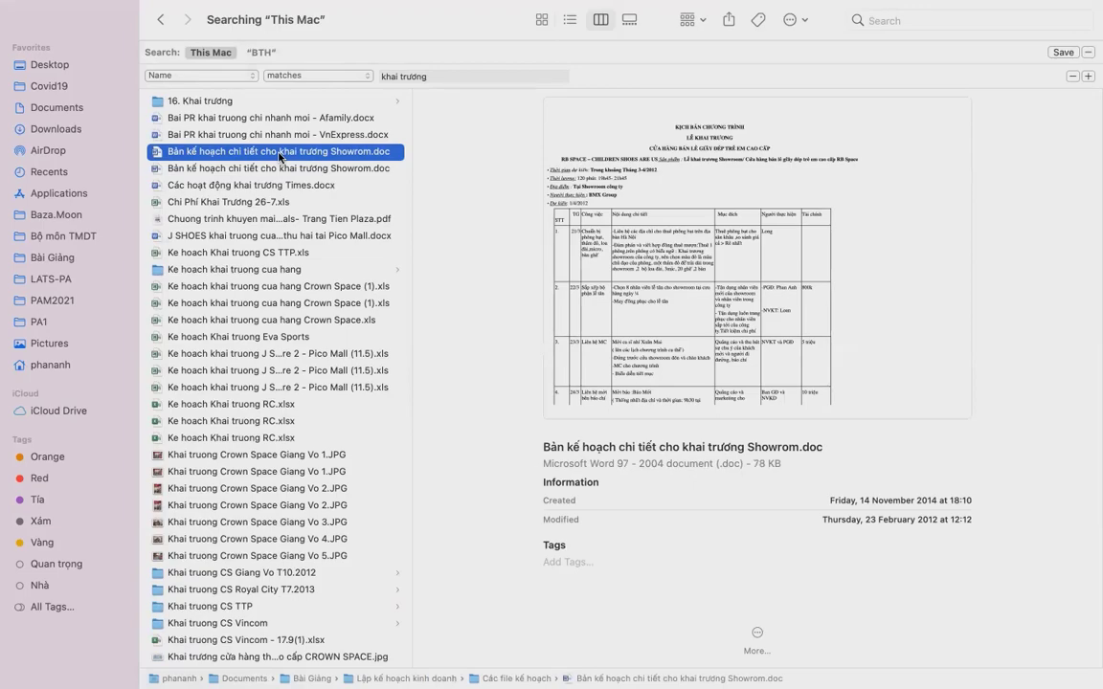
double_click(281, 153)
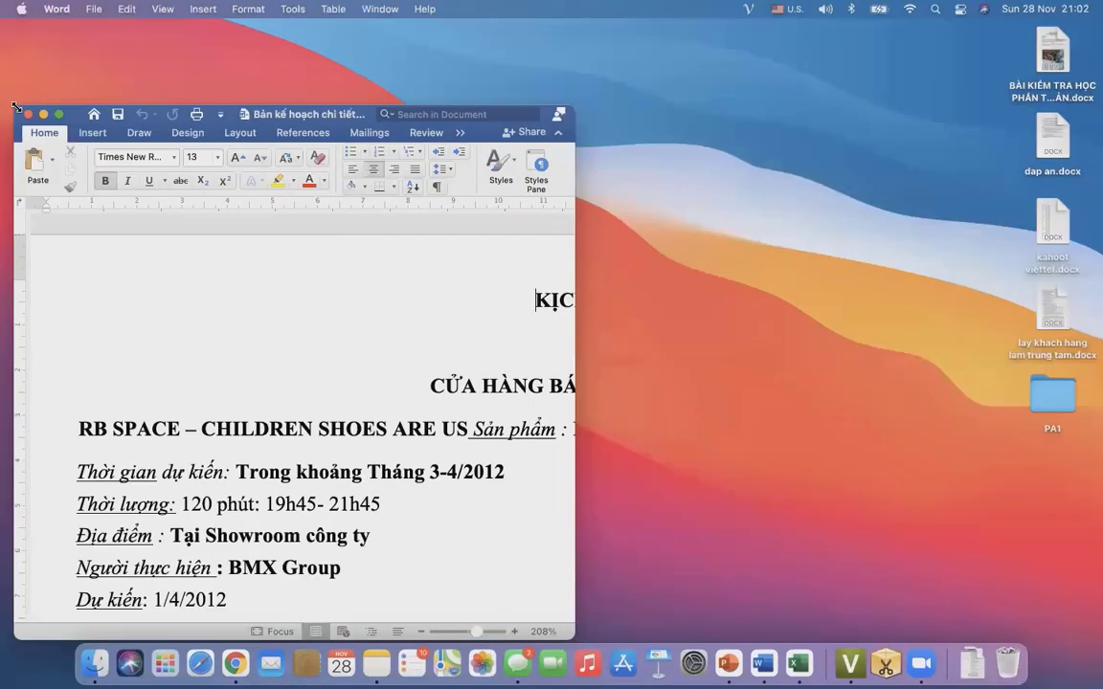
- Show the showroom opening plan document full screen and read through its schedule table to the last page
click(59, 114)
scroll(343, 456, down, 10)
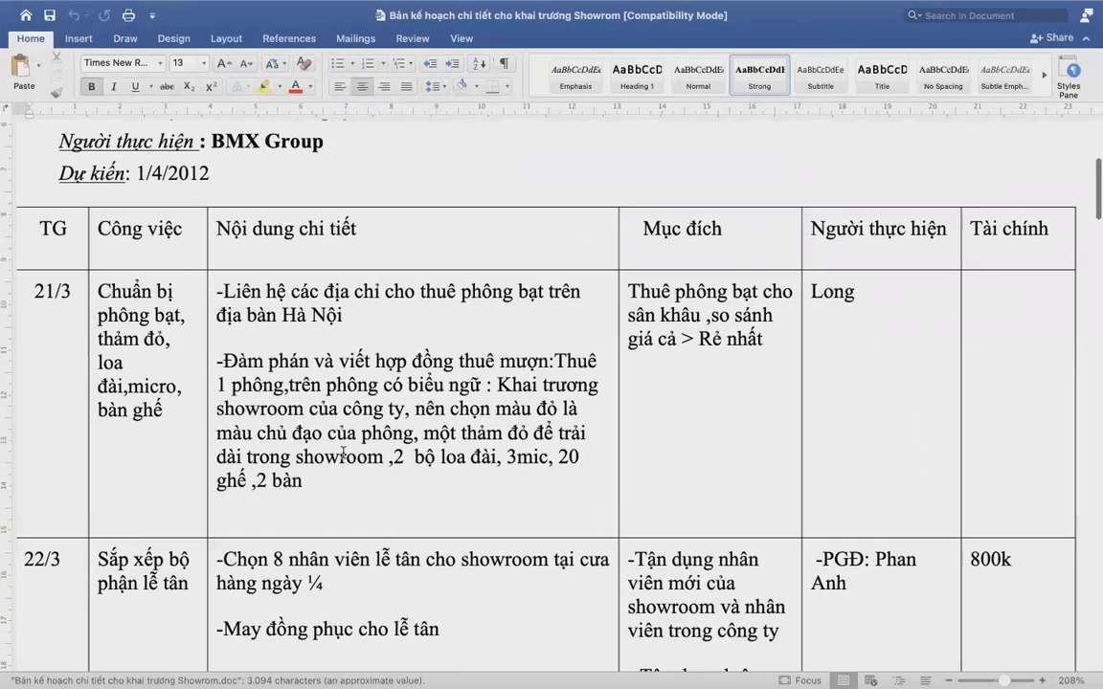
scroll(342, 453, down, 15)
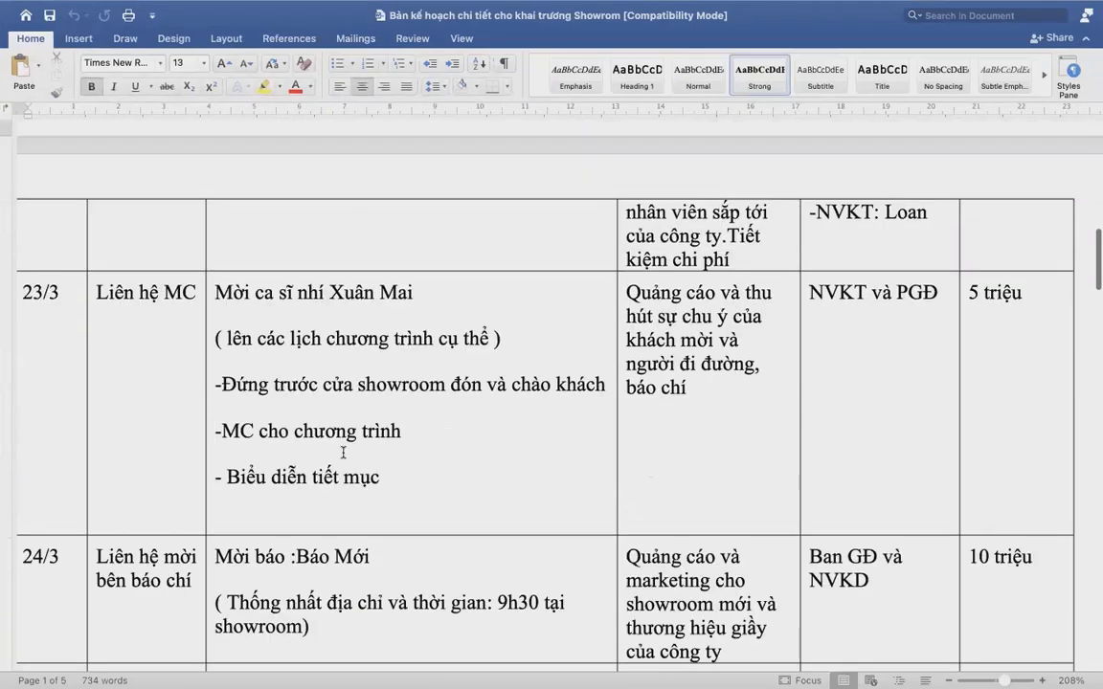
scroll(342, 453, down, 15)
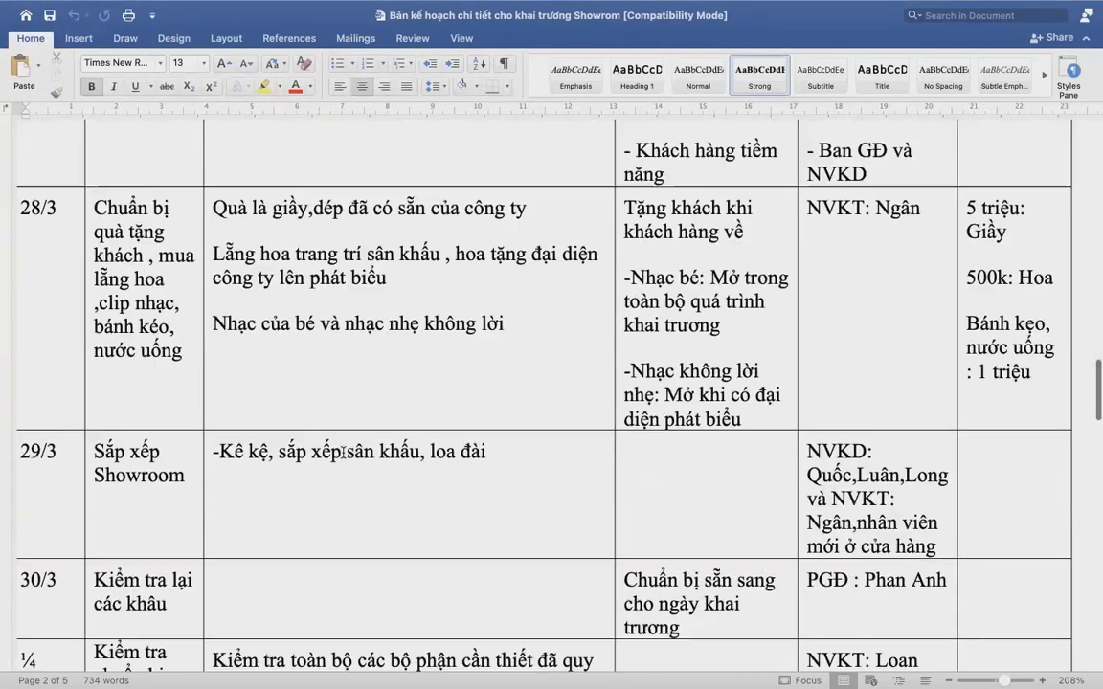
scroll(342, 453, down, 20)
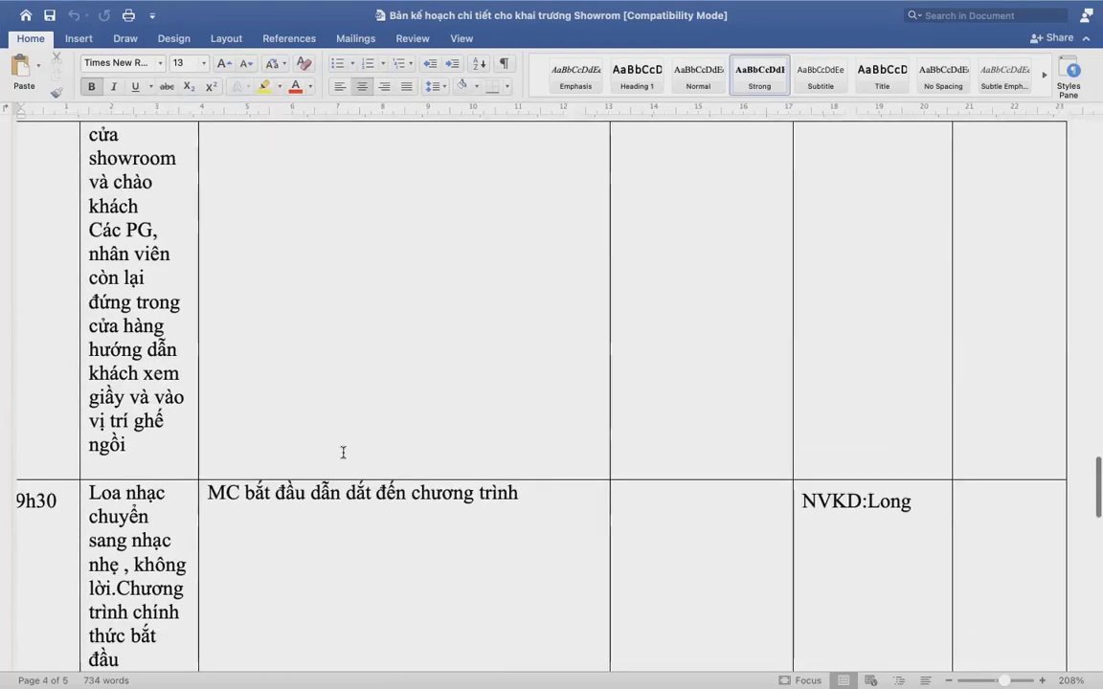
scroll(343, 452, down, 15)
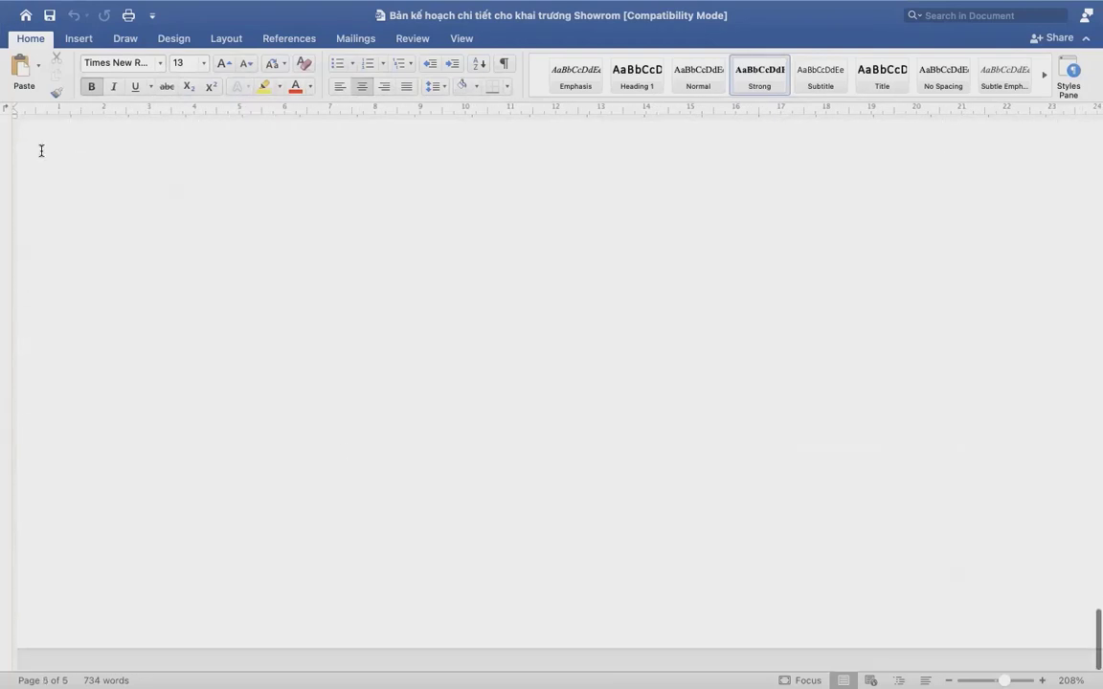
- Return to Finder and open the first Ke hoach Khai truong RC.xlsx result full screen in Excel
key(ctrl+Left)
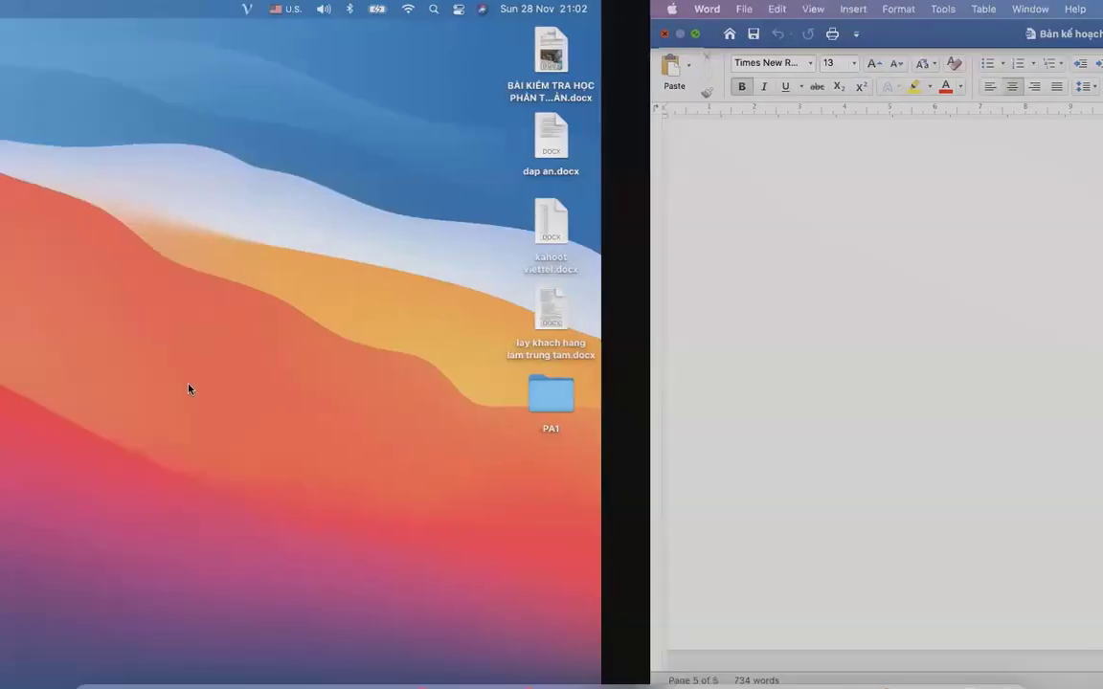
click(93, 662)
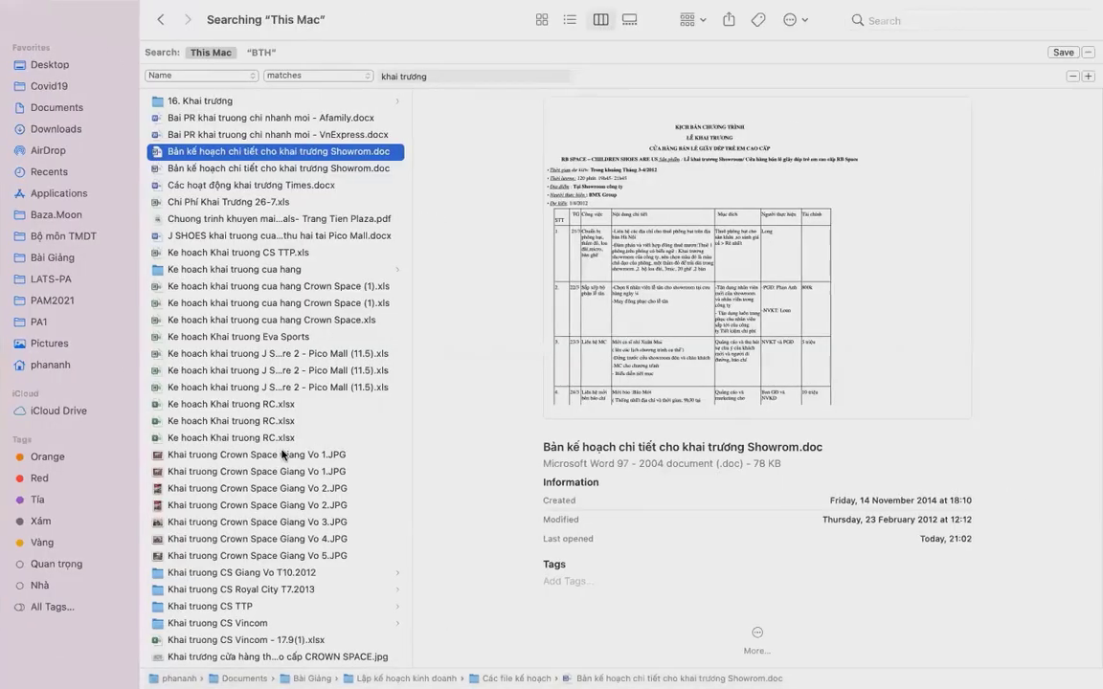
click(267, 404)
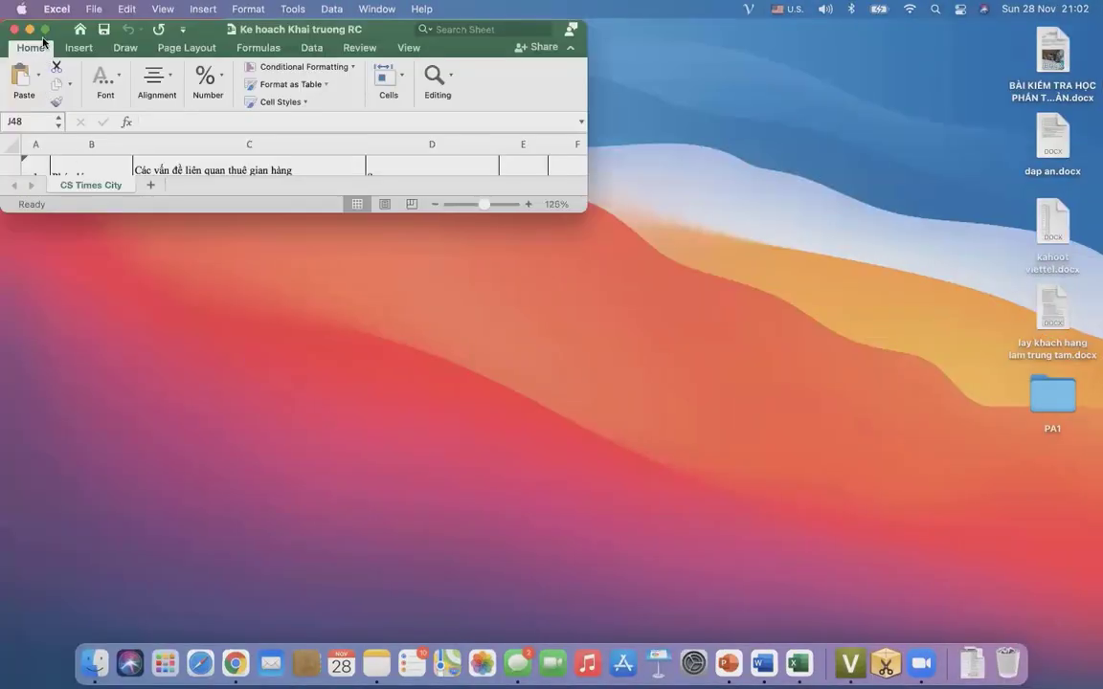
click(45, 34)
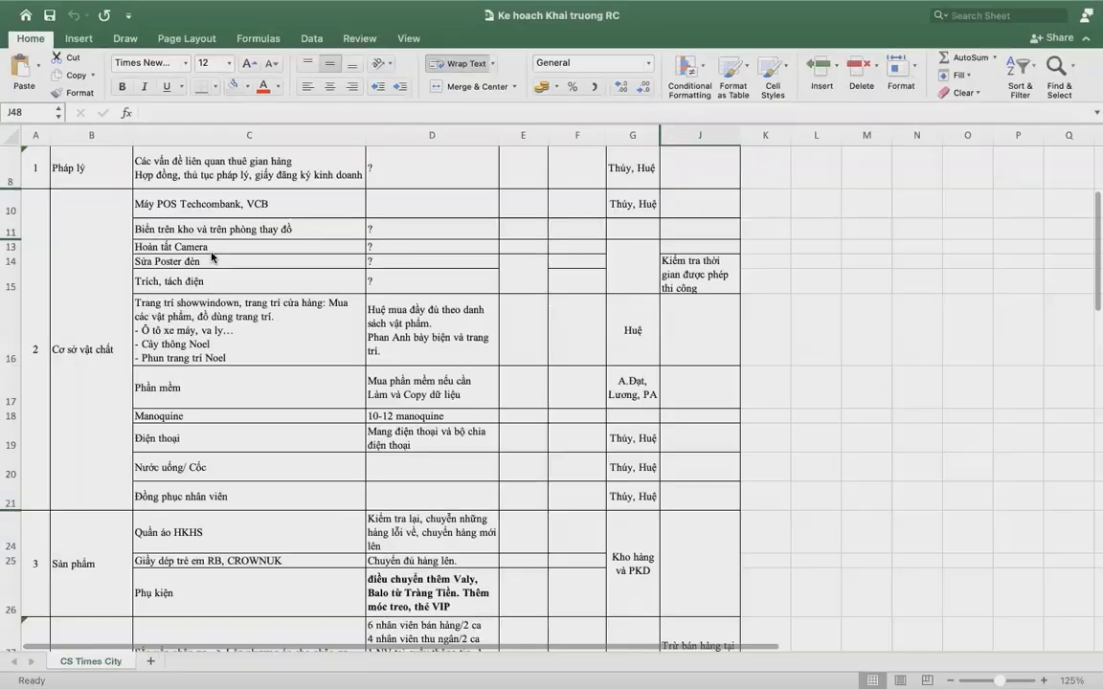
- Review the CROWN SPACE - Times City opening plan from its title to its last rows, and close the workbook
scroll(213, 256, up, 5)
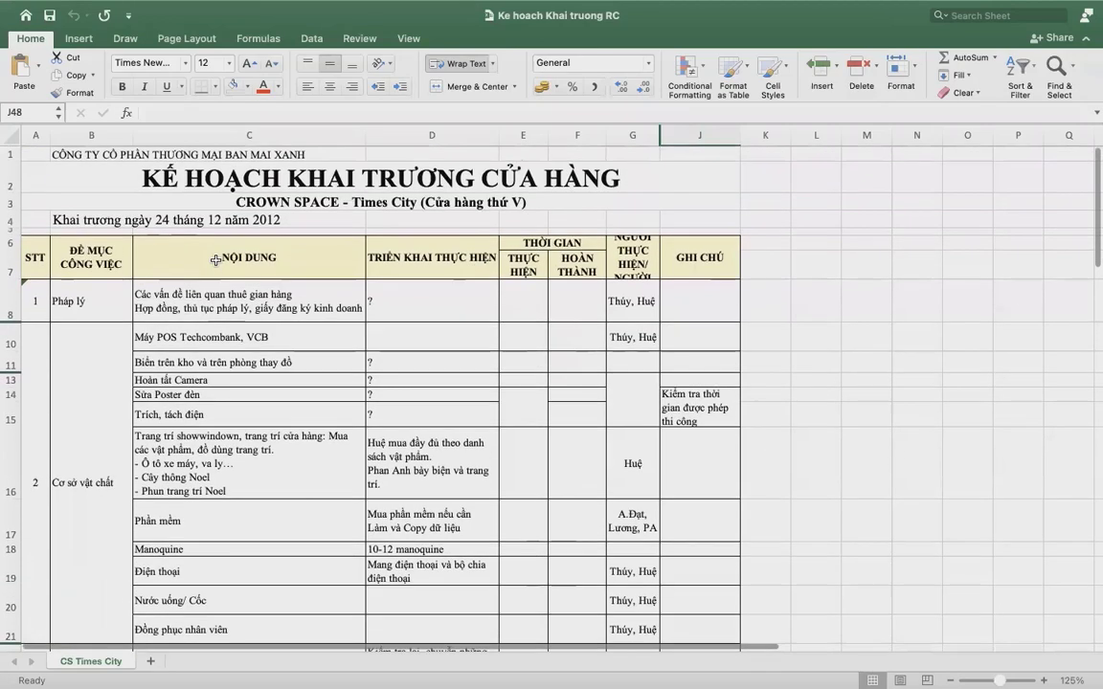
scroll(373, 409, down, 1)
scroll(373, 409, right, 1)
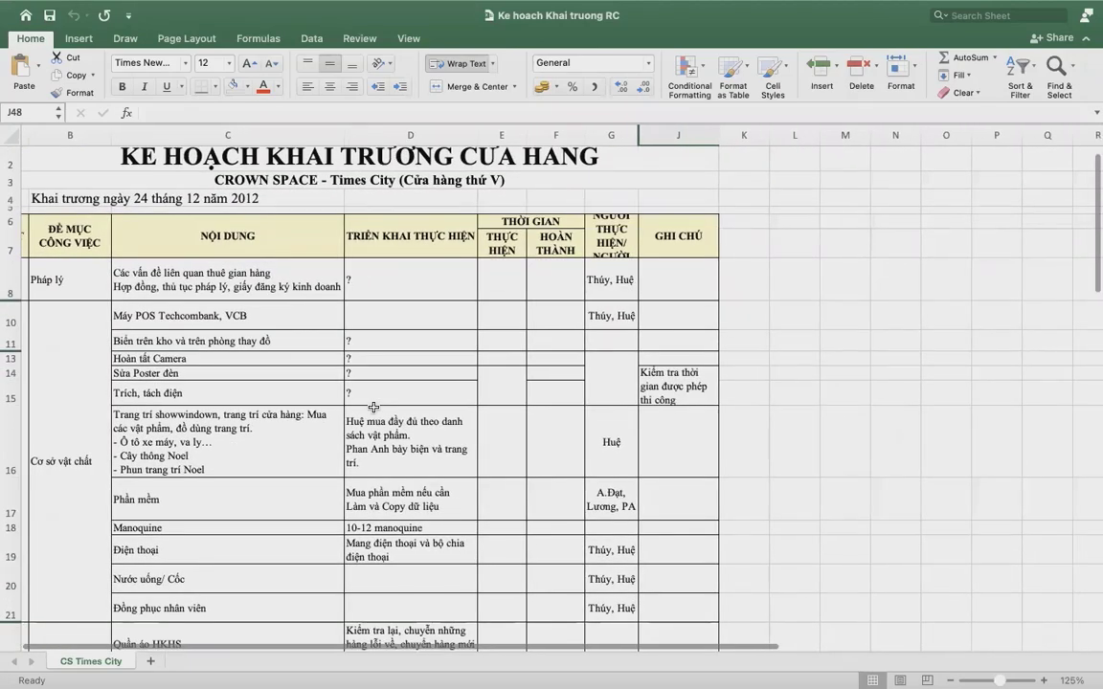
scroll(374, 408, down, 1)
scroll(374, 408, left, 1)
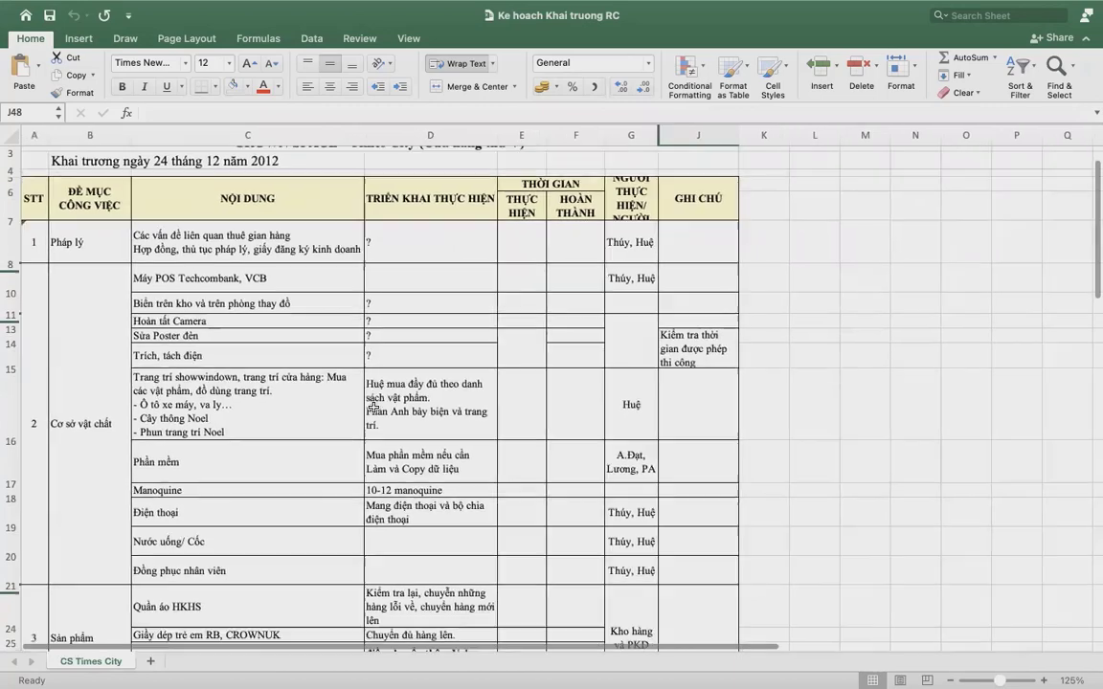
scroll(374, 409, down, 10)
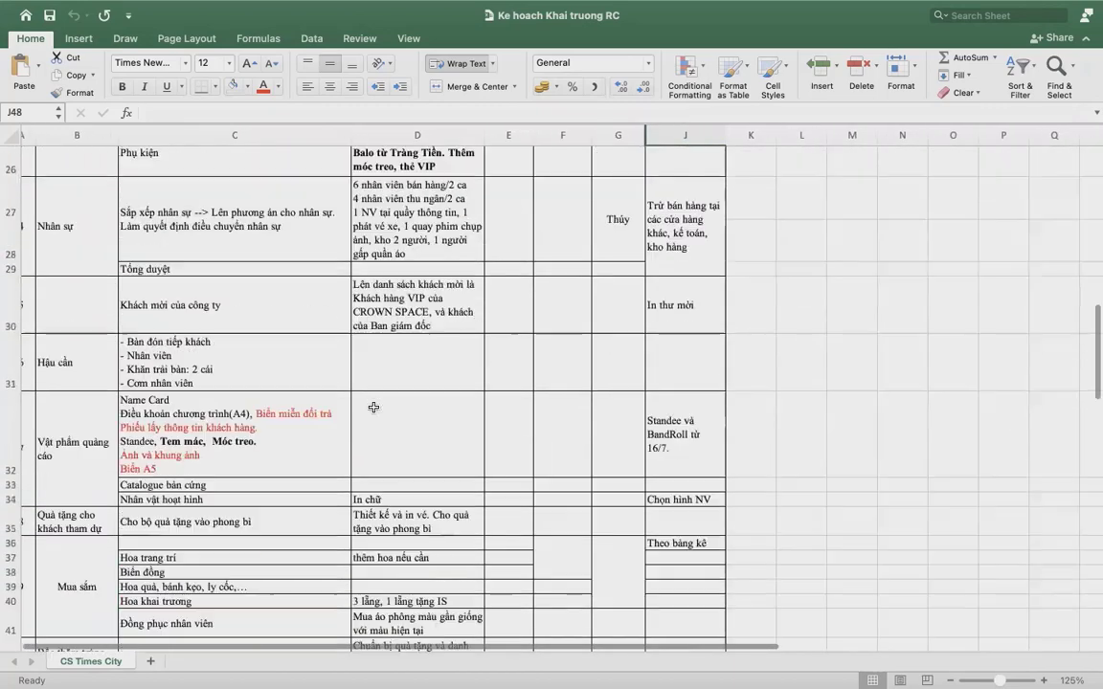
scroll(373, 408, down, 10)
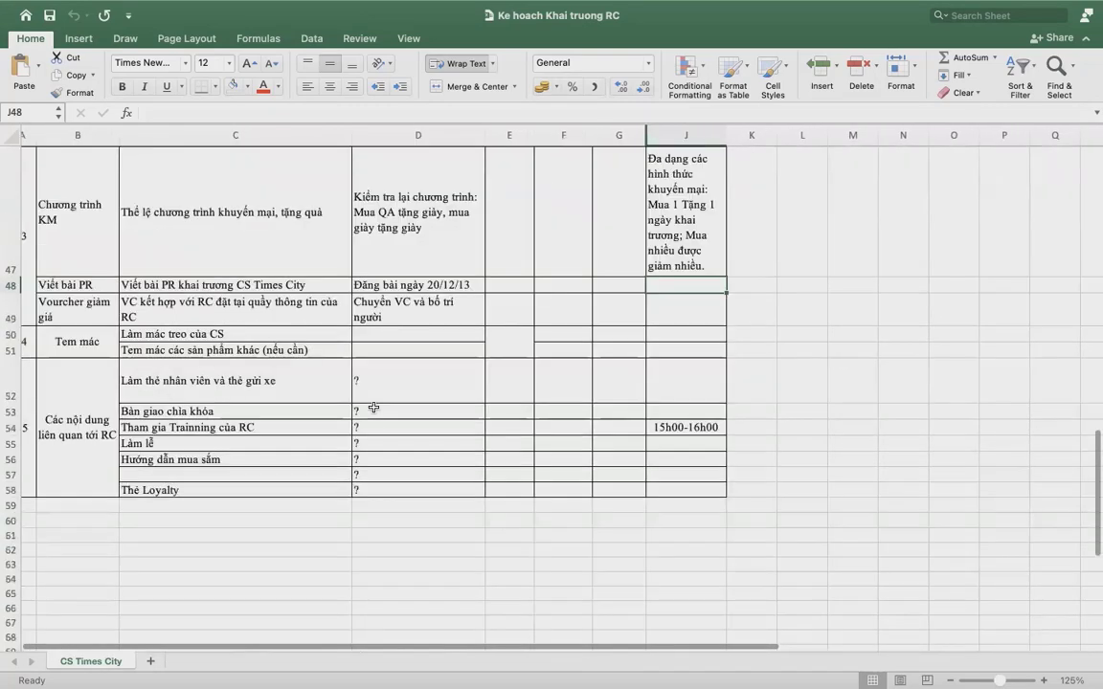
scroll(373, 408, down, 2)
scroll(373, 408, up, 10)
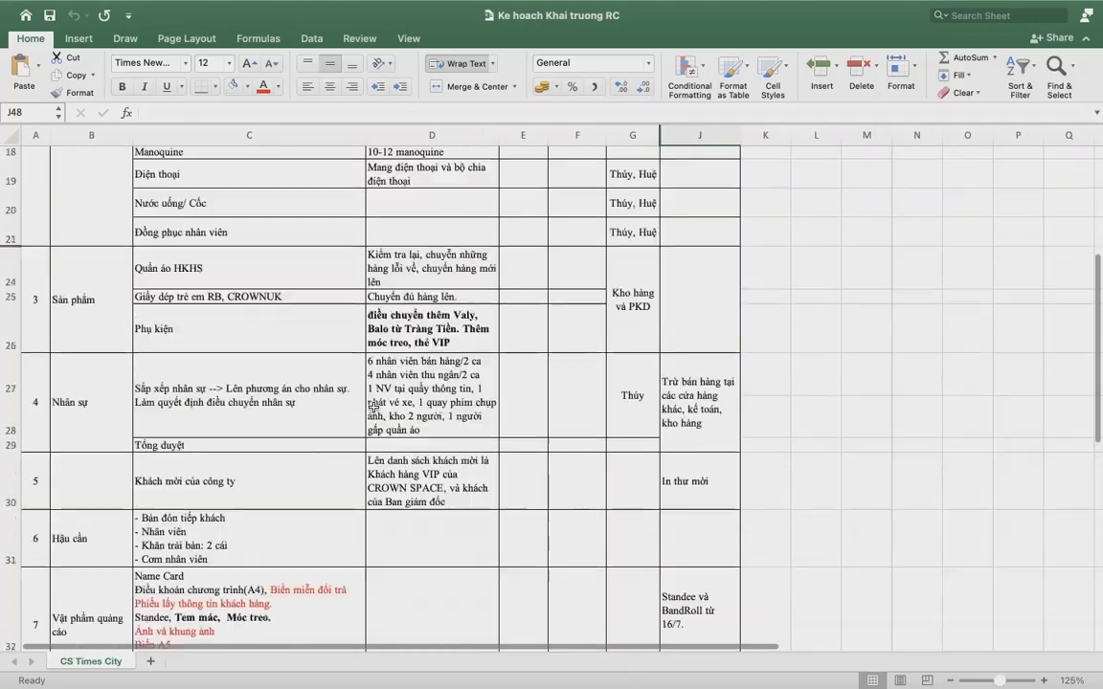
scroll(373, 408, up, 8)
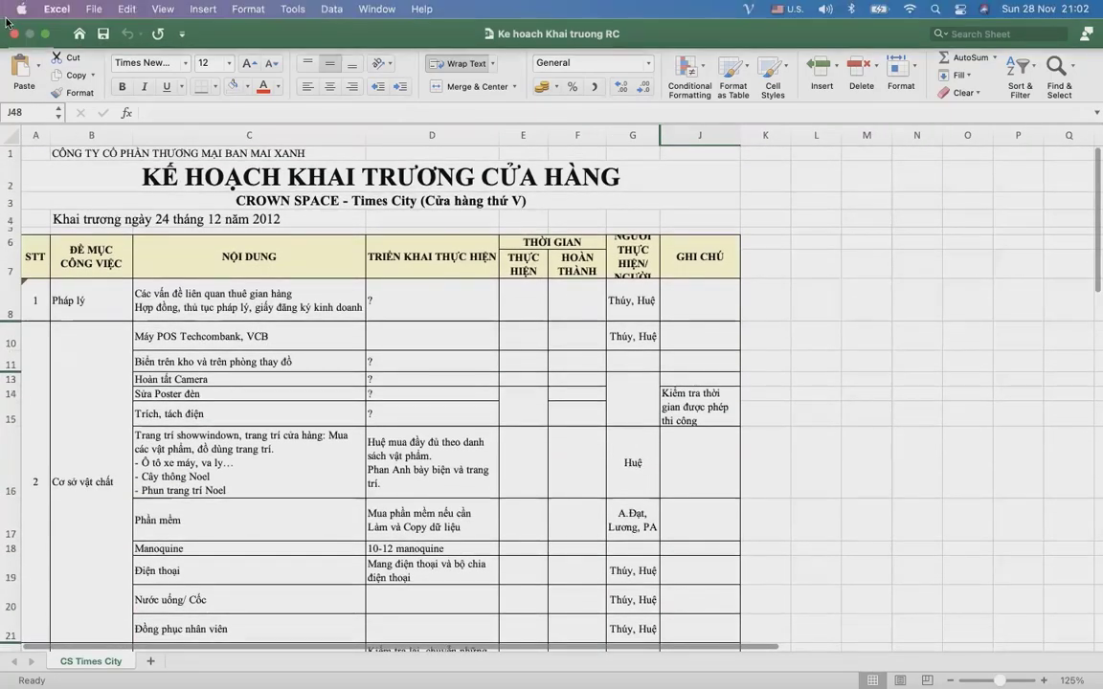
click(13, 33)
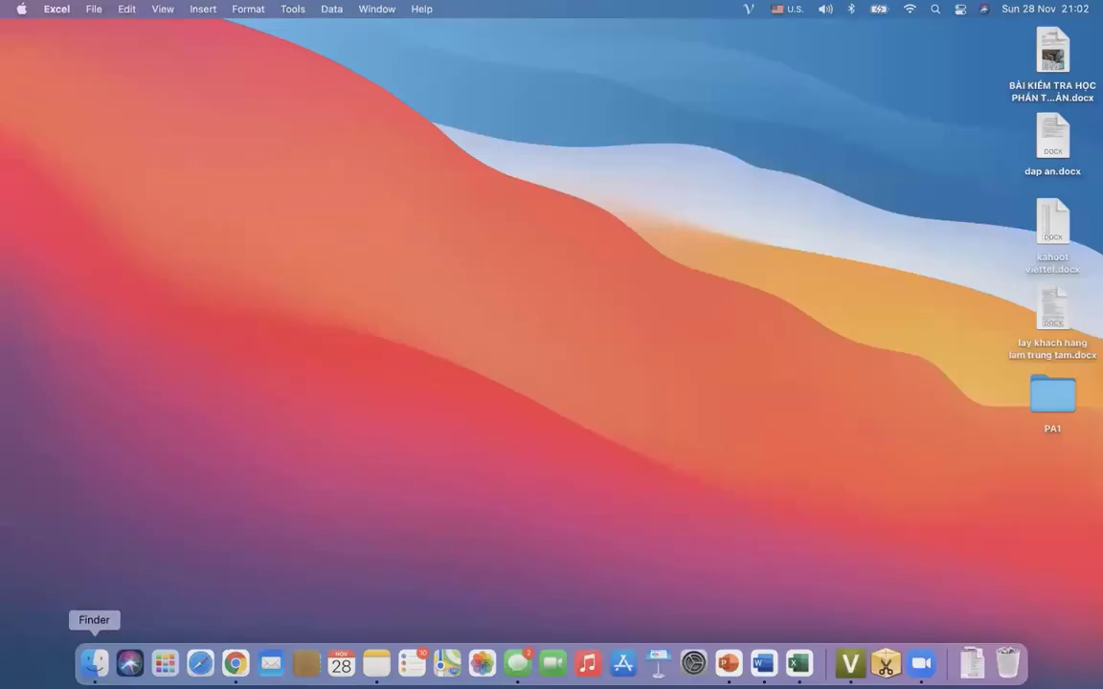
- Return to Finder and preview the Khai truong Crown Space Giang Vo photos from number 2 to number 5
click(94, 662)
scroll(322, 412, down, 1)
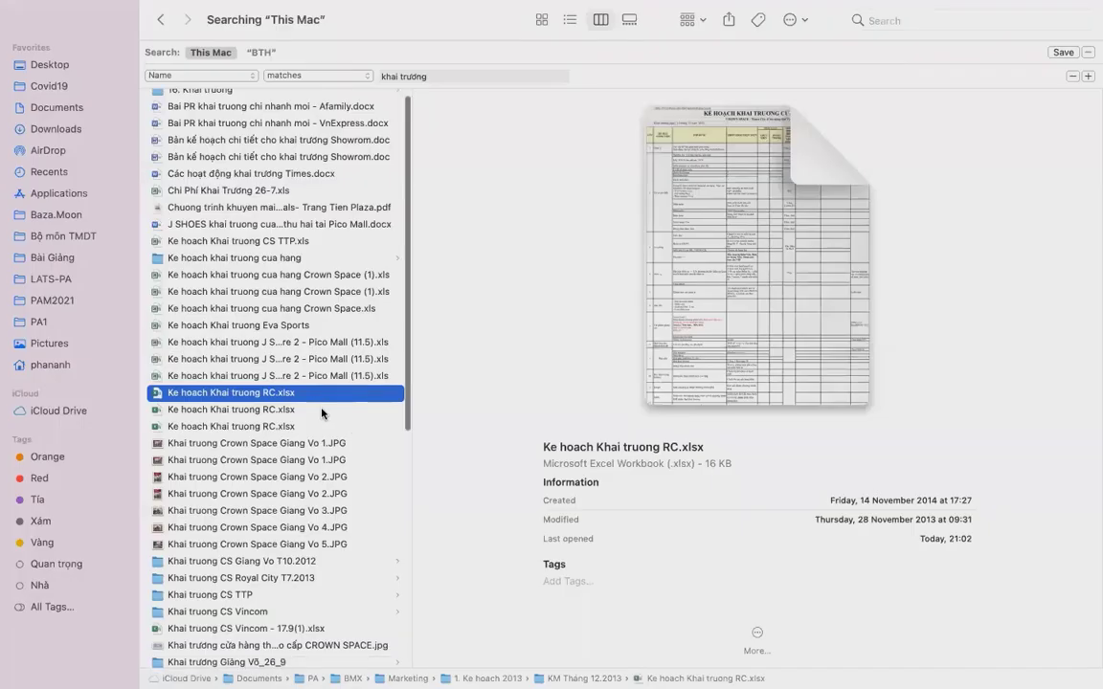
scroll(321, 412, down, 1)
click(303, 459)
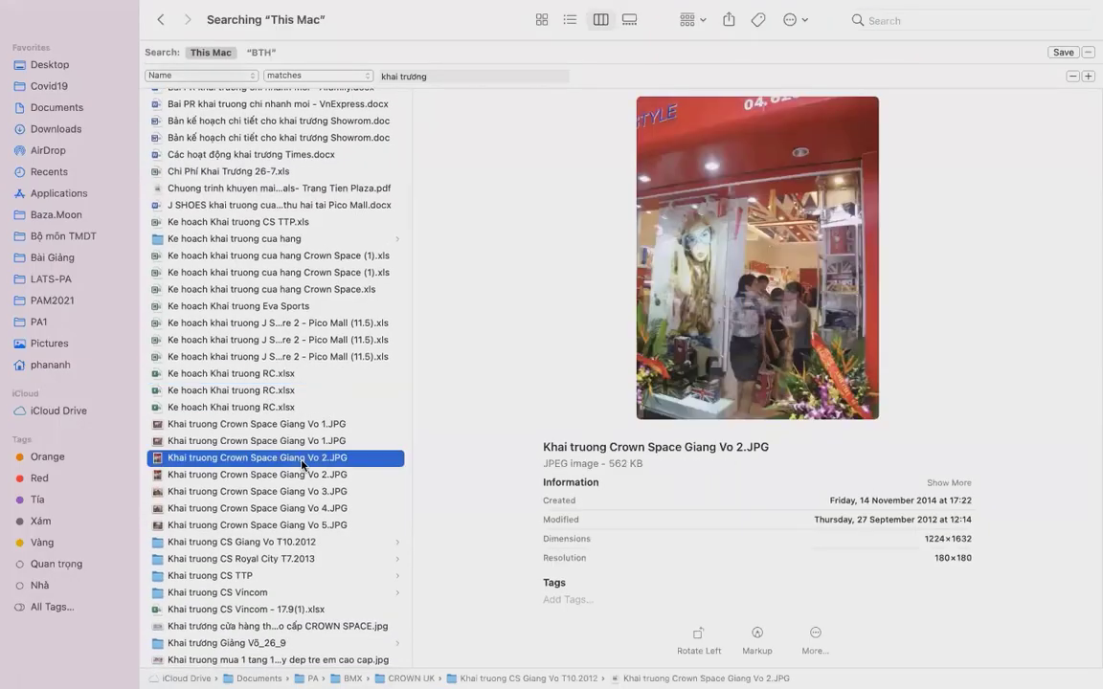
click(304, 477)
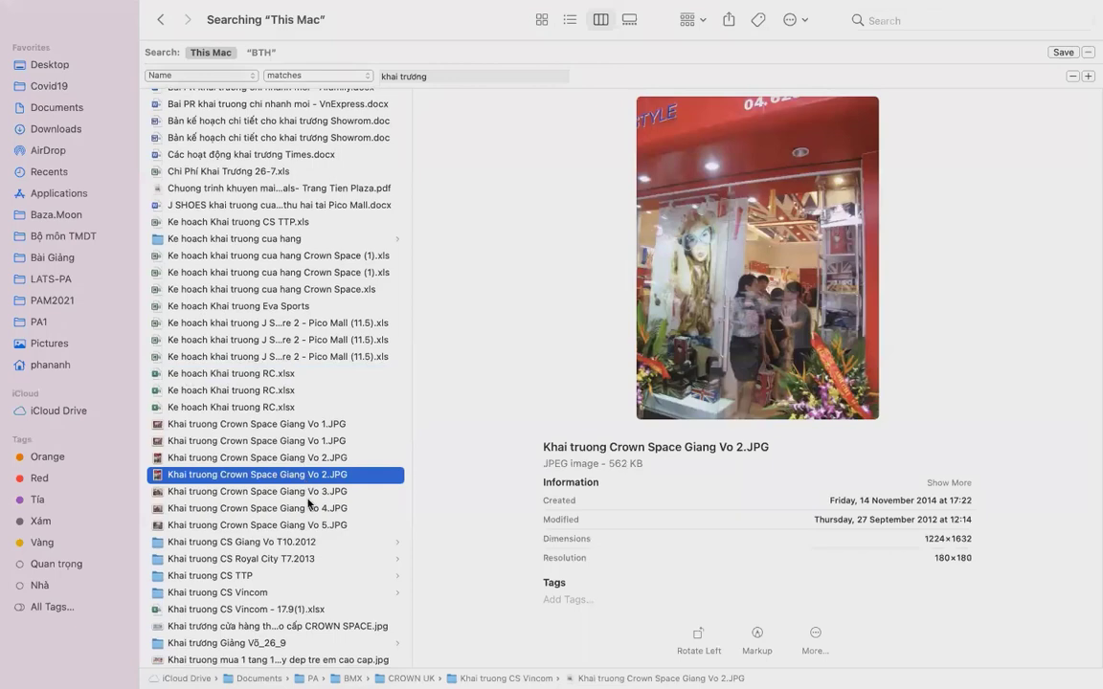
click(307, 496)
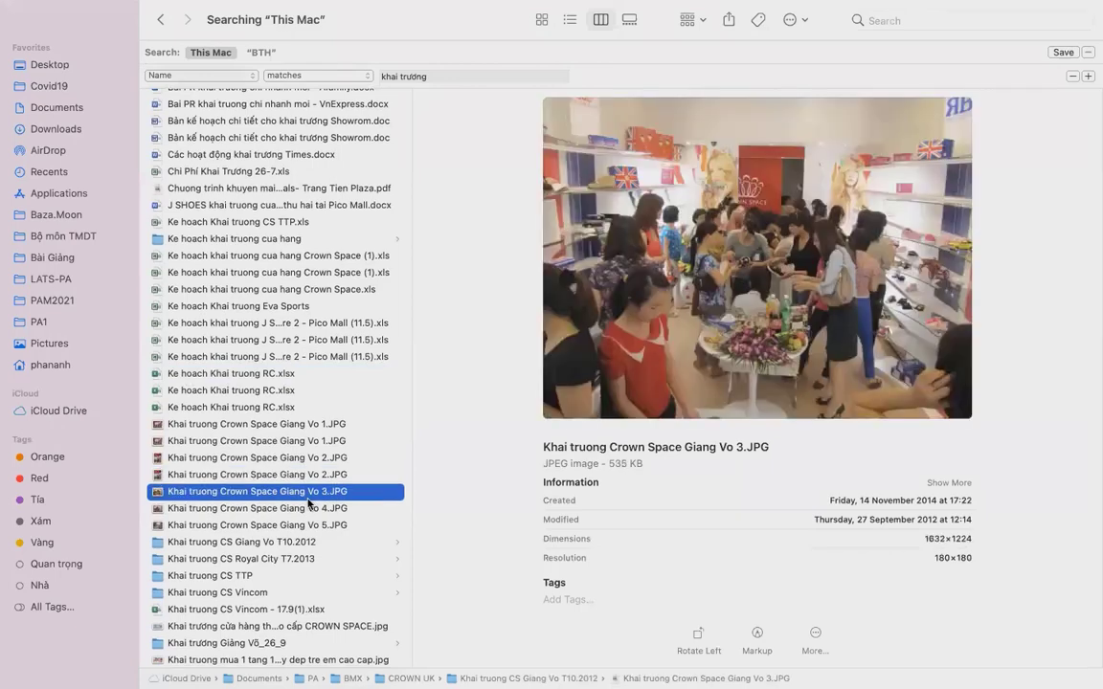
key(Down)
key(Down)
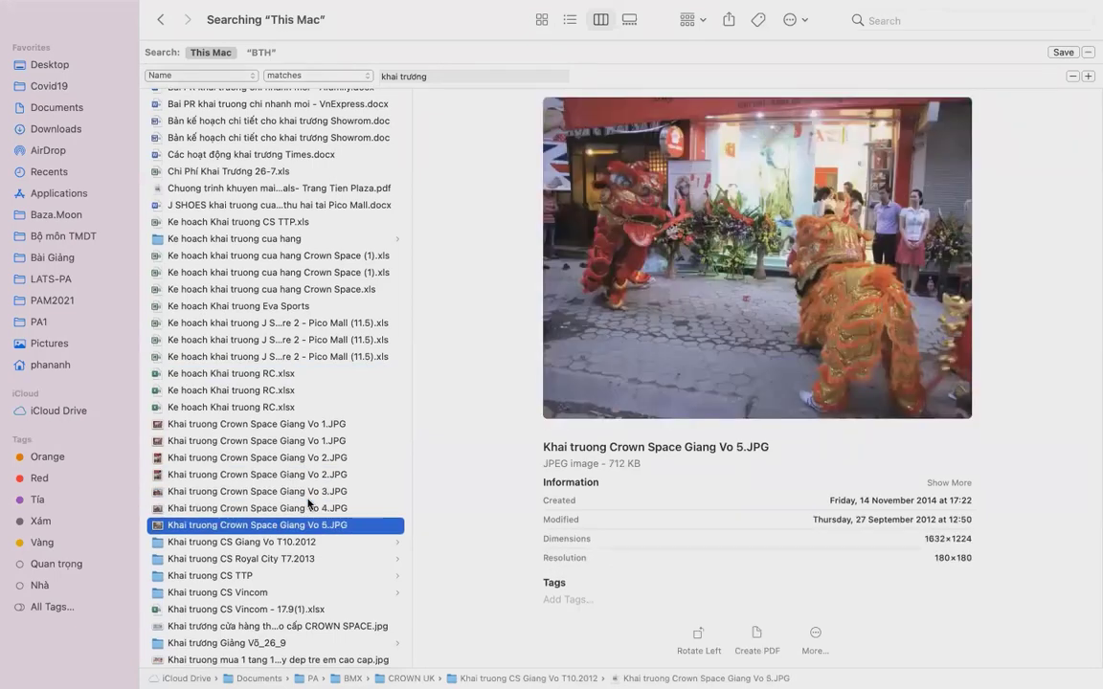
- Go back through the Crown Space Giang Vo opening photos from number 5 to the first number 1 photo
key(Down)
key(Up)
key(Up)
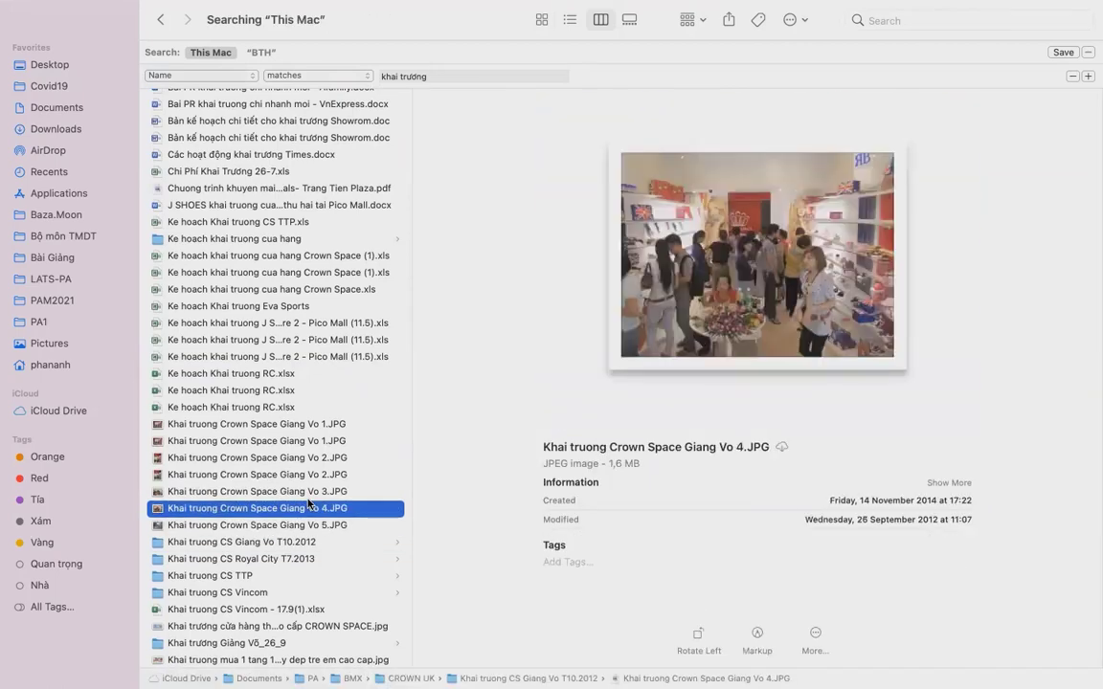
key(Up)
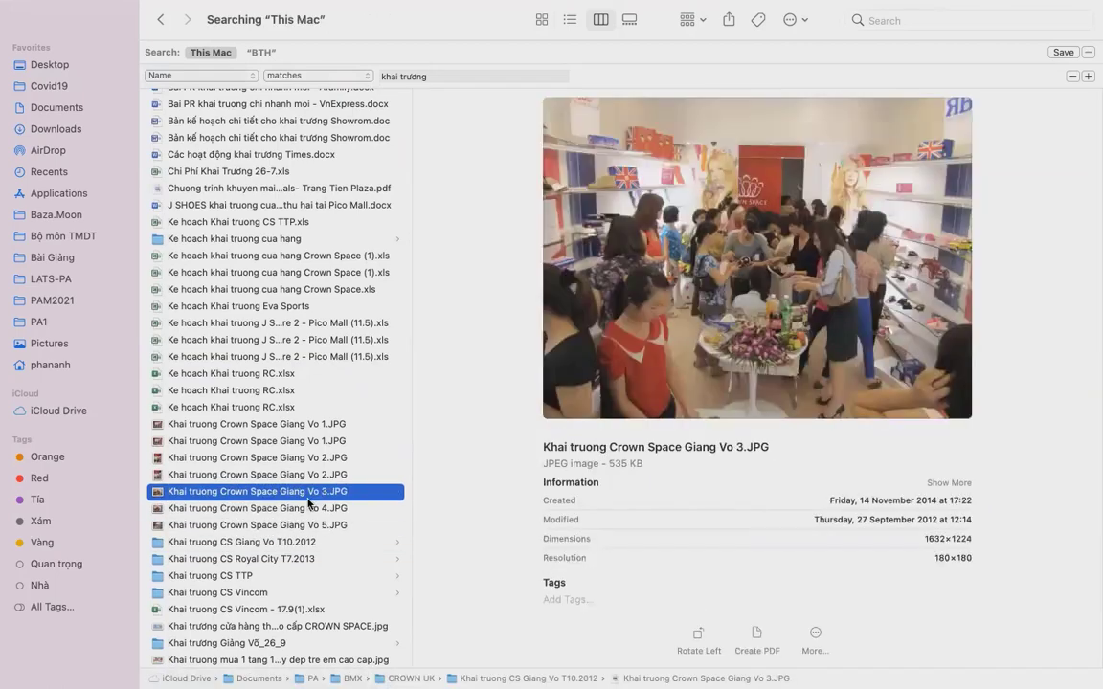
key(Up)
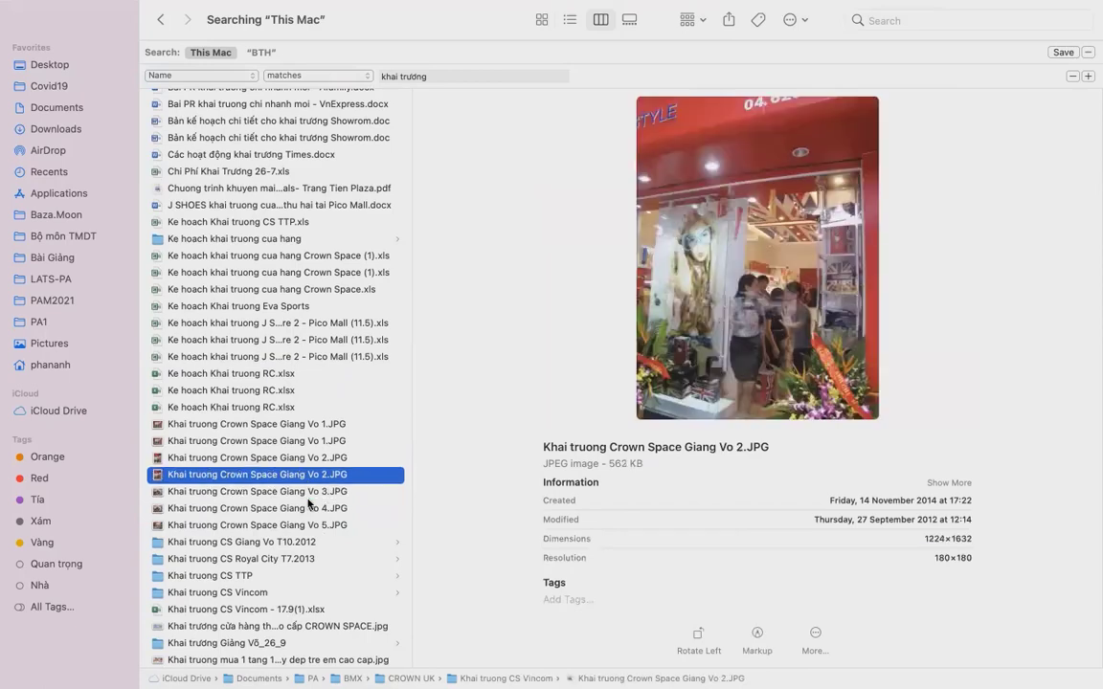
key(Up)
key(Up)
key(Up)
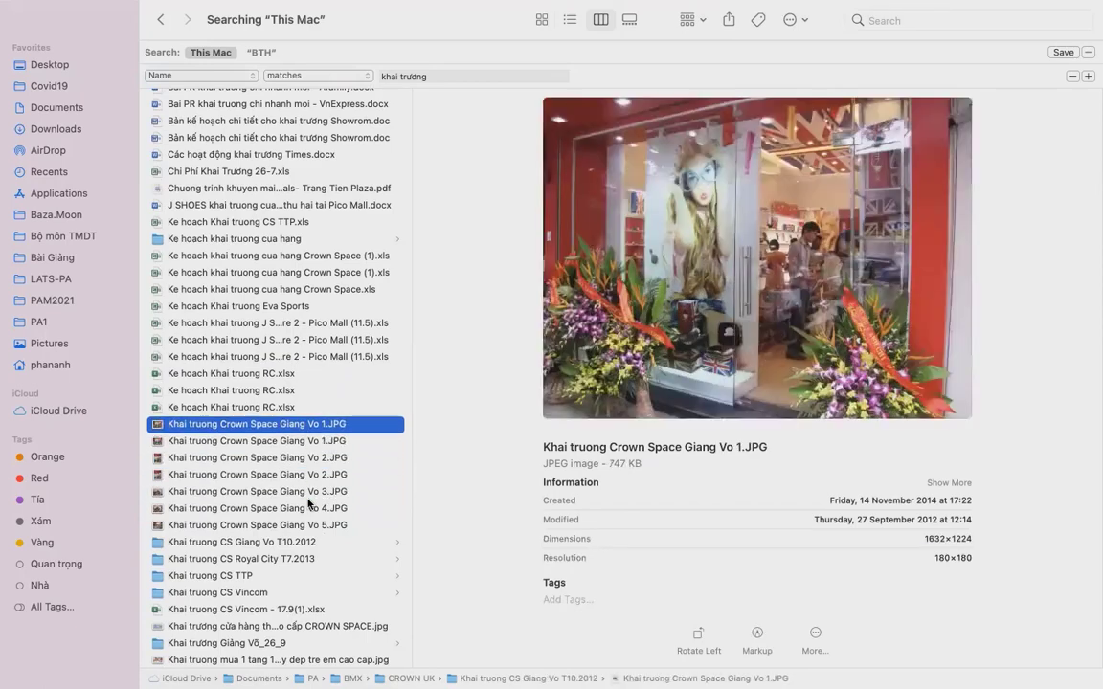
- Look through the contents of the Khai truong CS Royal City T7.2013, CS Giang Vo T10.2012 and CS Vincom folders
scroll(309, 501, down, 3)
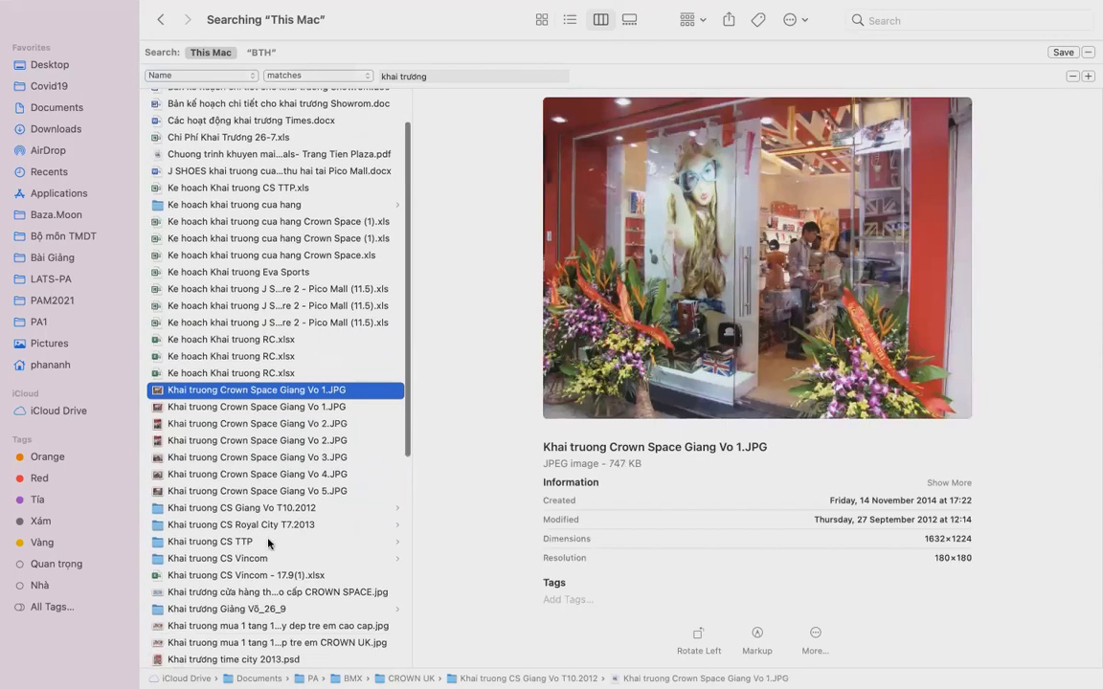
click(264, 533)
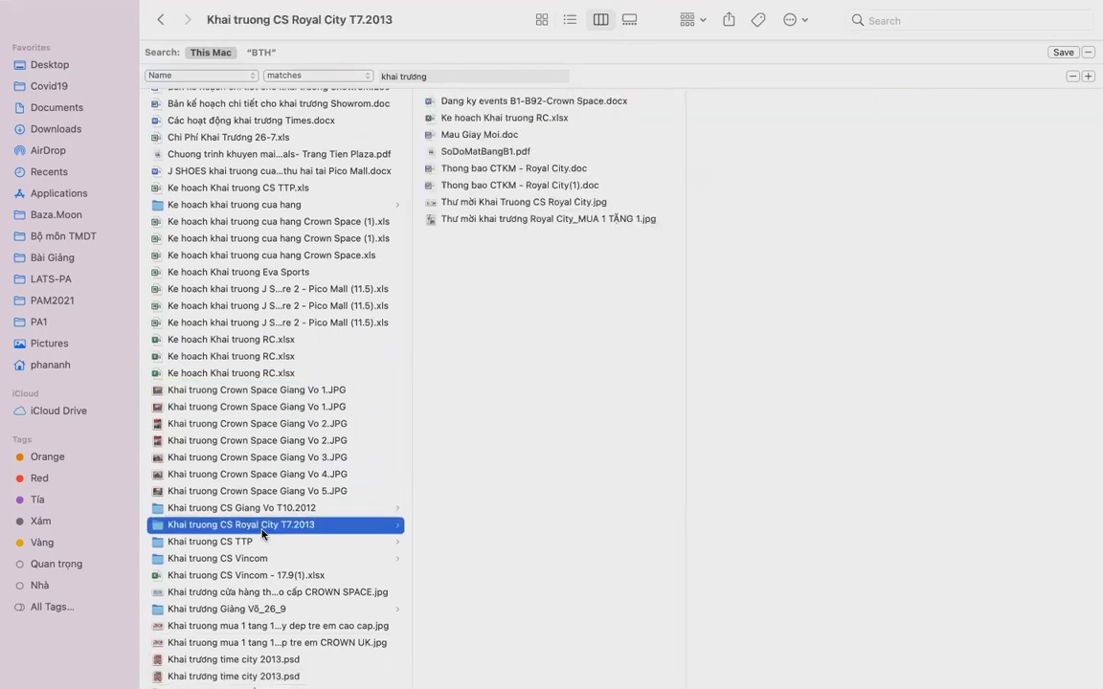
click(284, 509)
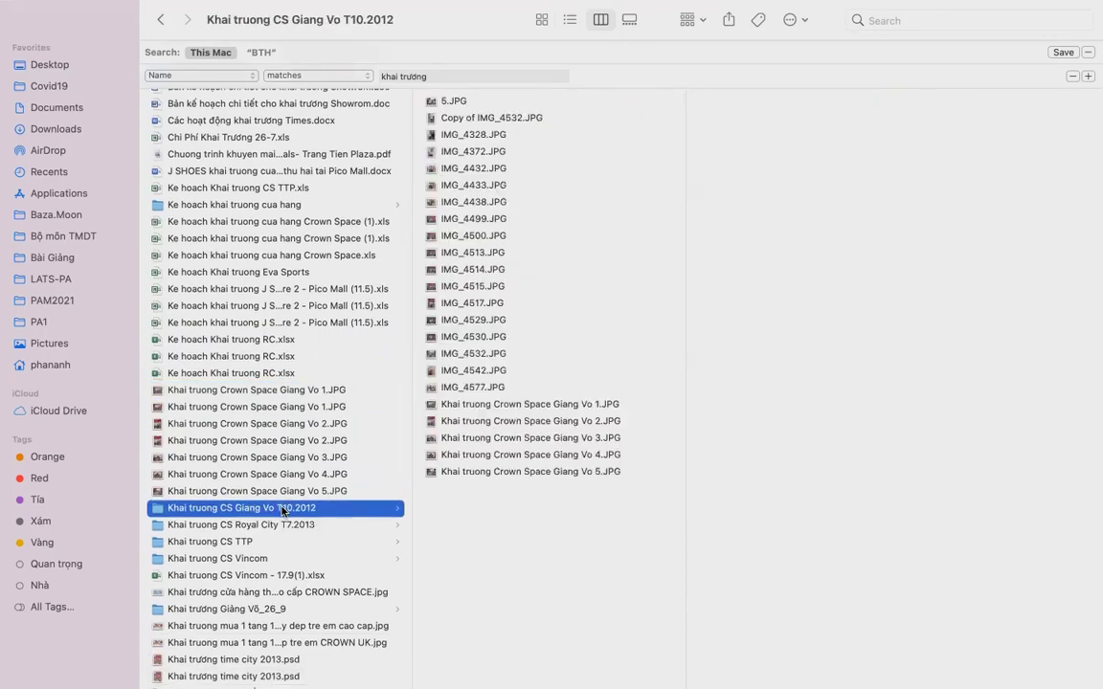
click(281, 557)
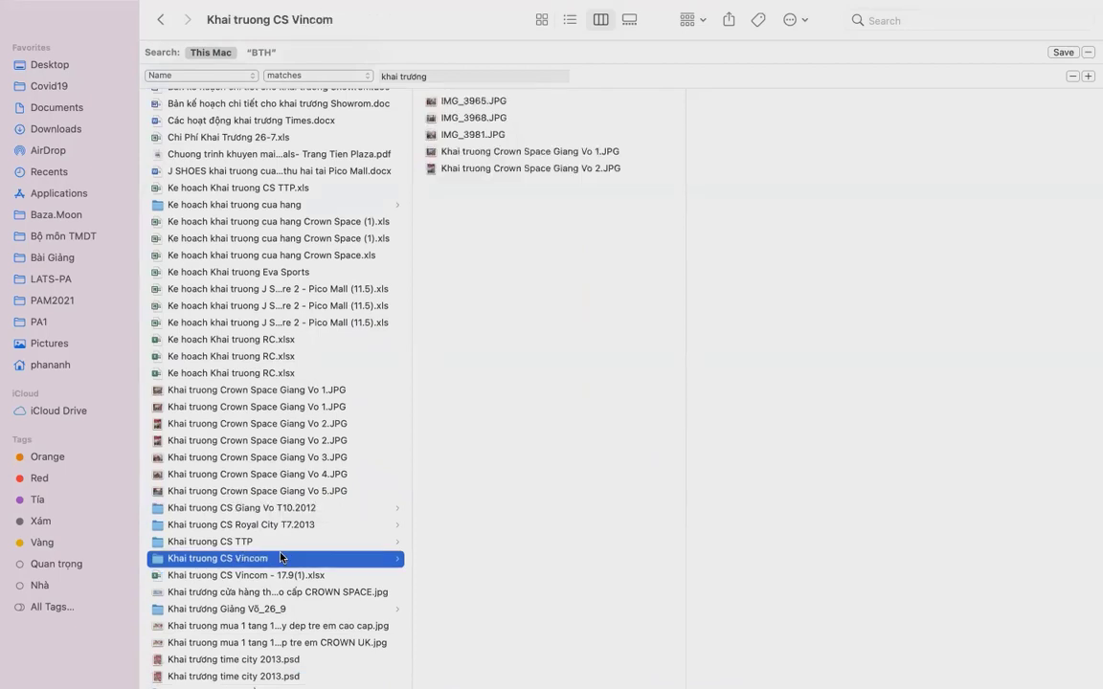
- Open Ke hoach Khai truong CS TTP.xls from the Khai truong CS TTP folder in Excel and skim its marketing plan
click(248, 543)
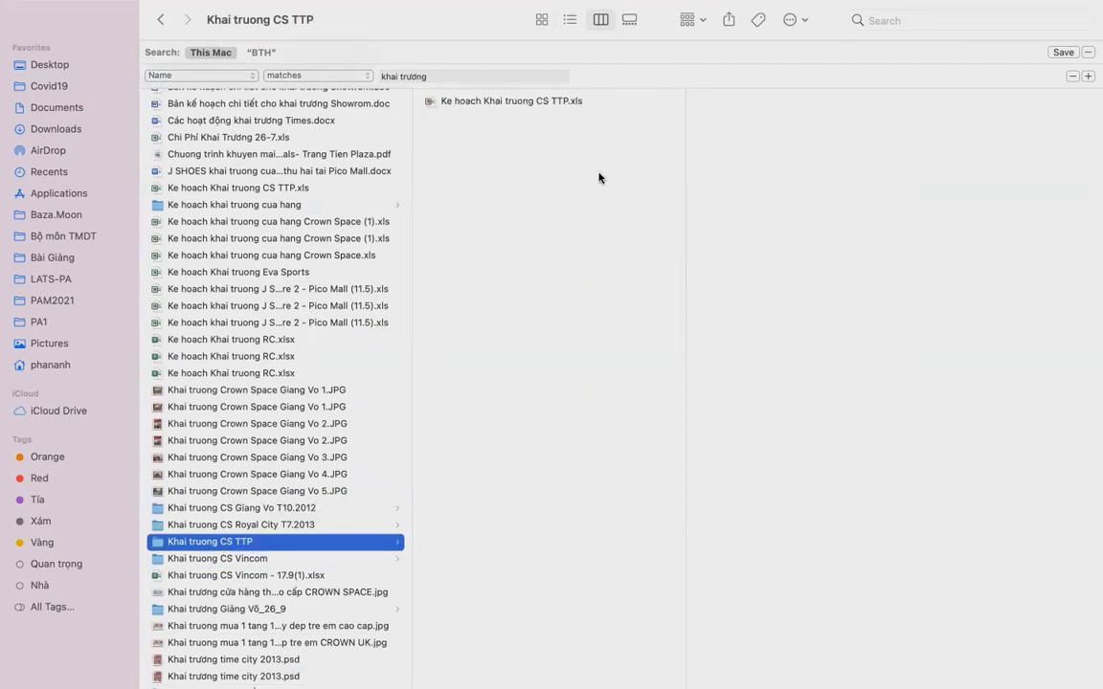
click(504, 101)
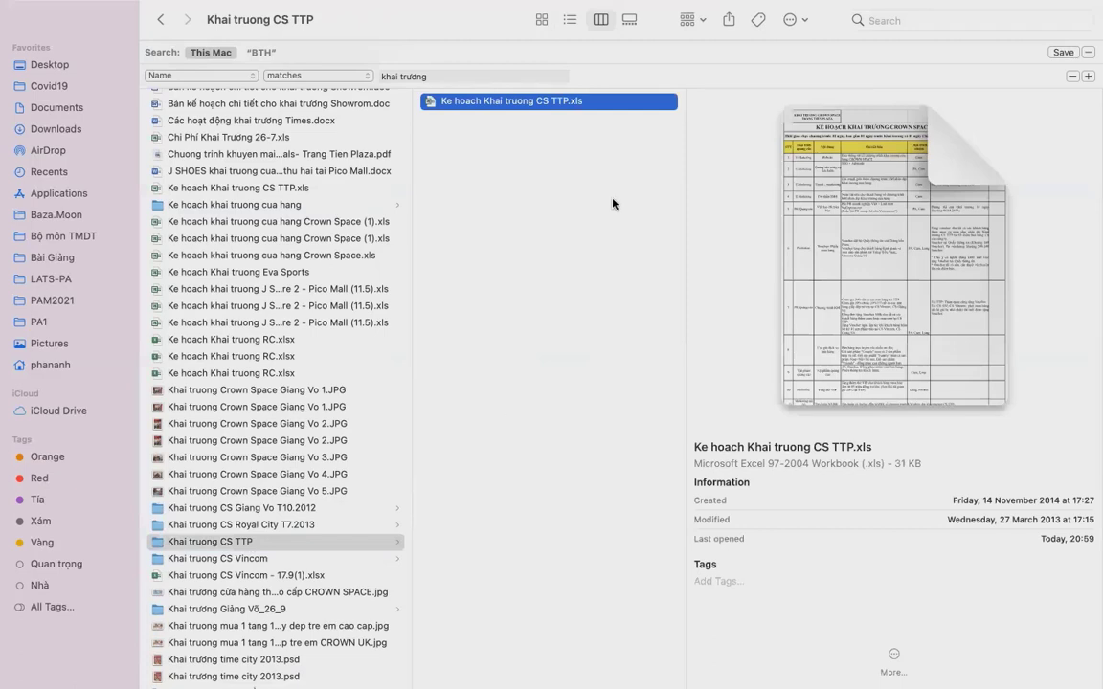
double_click(549, 103)
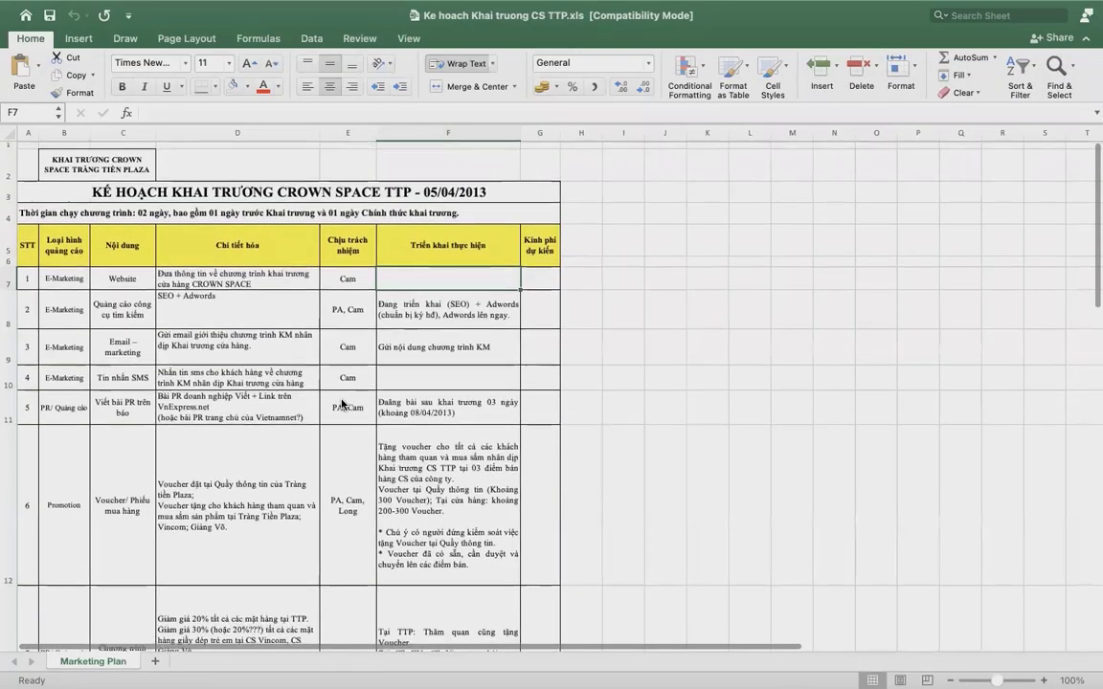
scroll(341, 405, down, 10)
scroll(342, 405, up, 10)
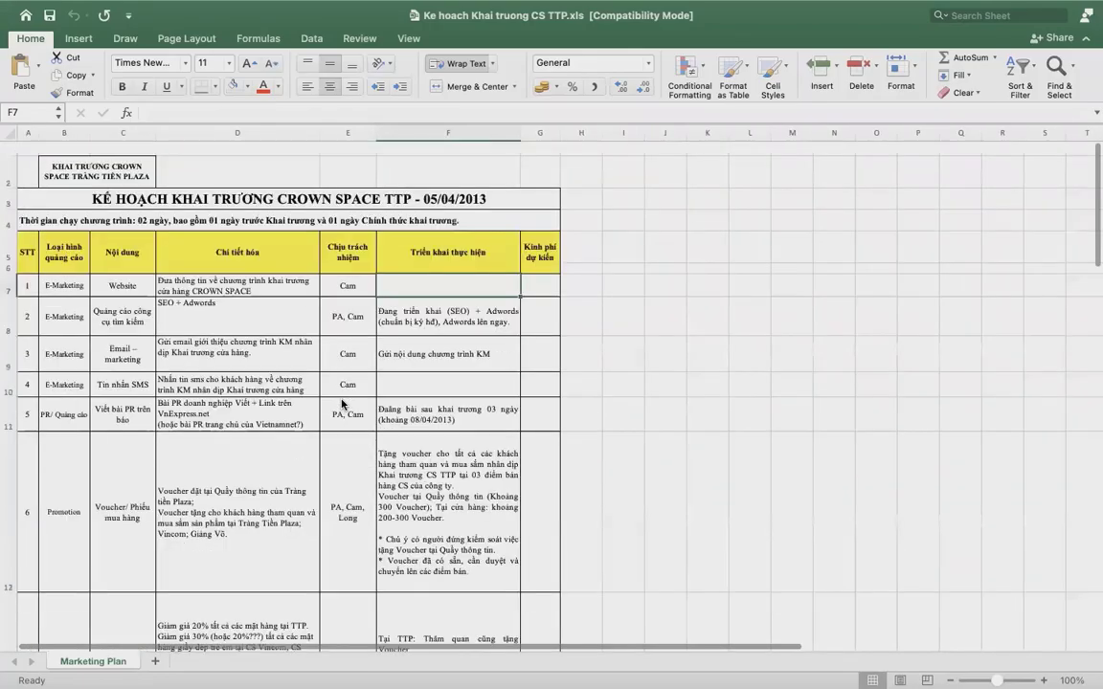
key(ctrl+Left)
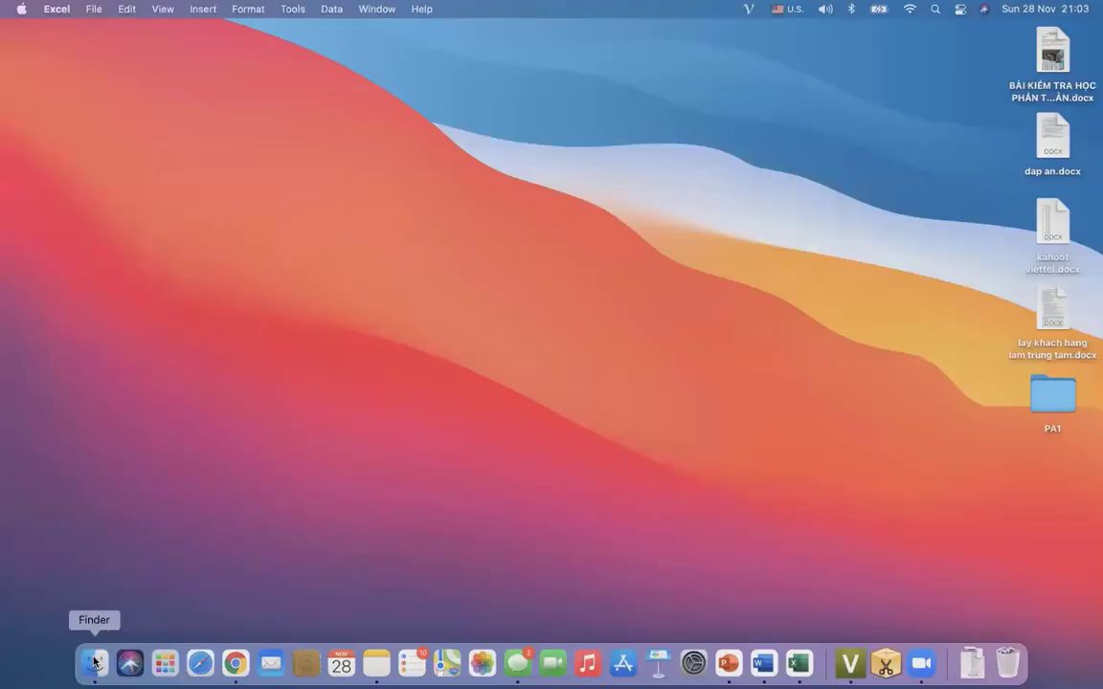
- Return to Finder and open the Lập kế hoạch kinh doanh folder inside Bài Giảng
click(94, 661)
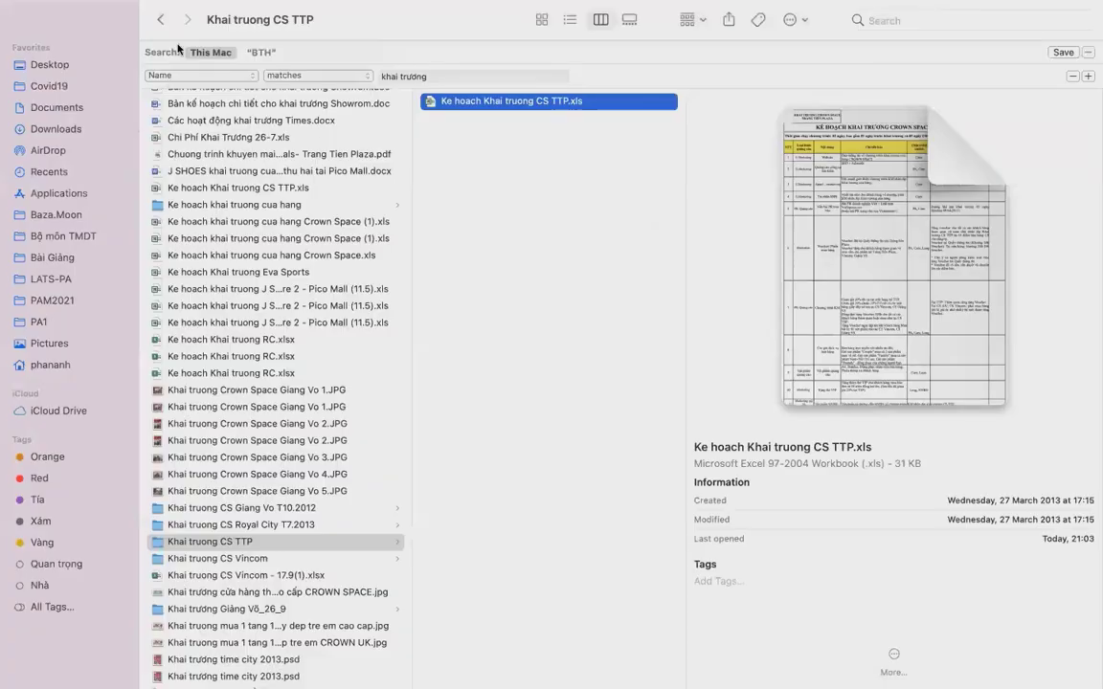
key(Left)
key(Down)
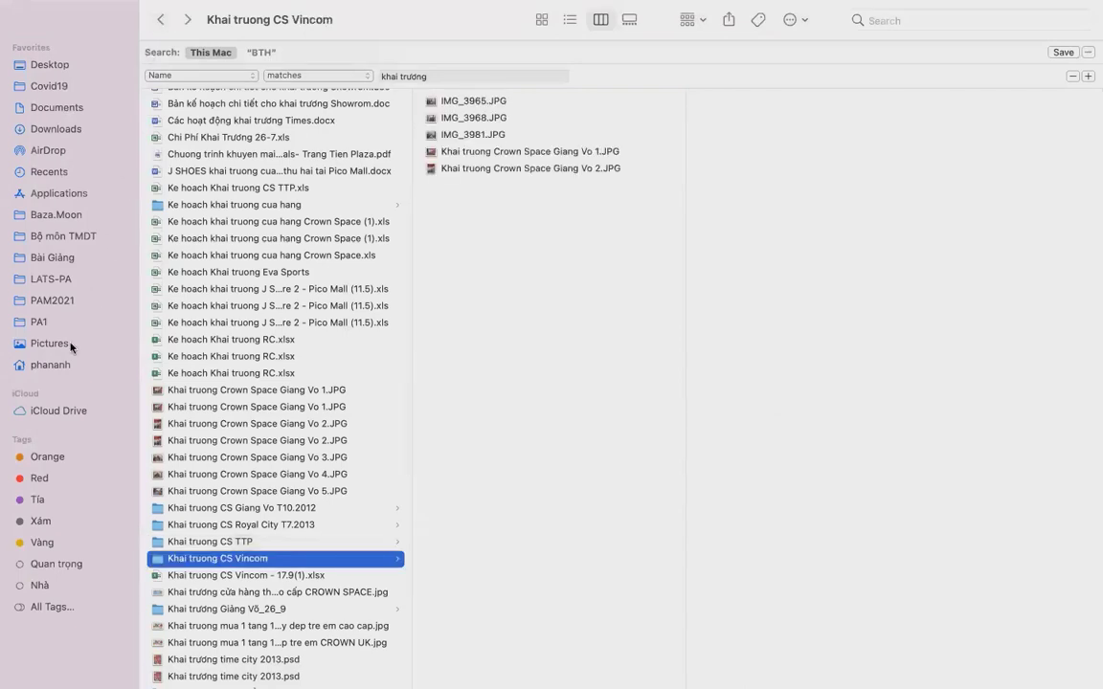
click(72, 257)
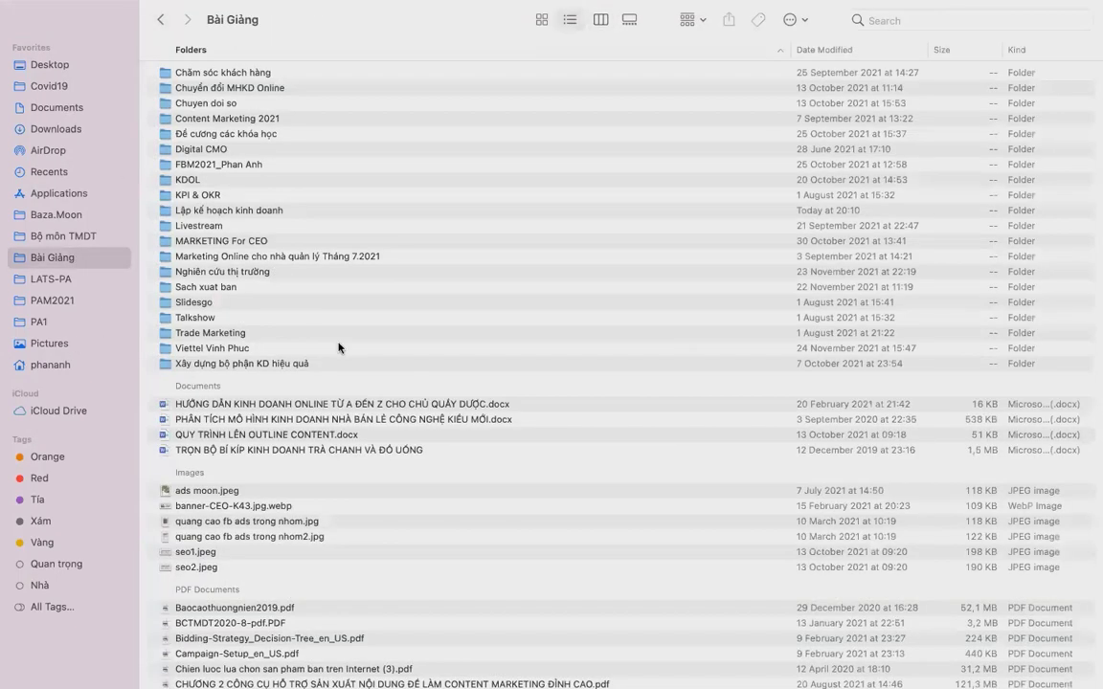
scroll(338, 348, up, 1)
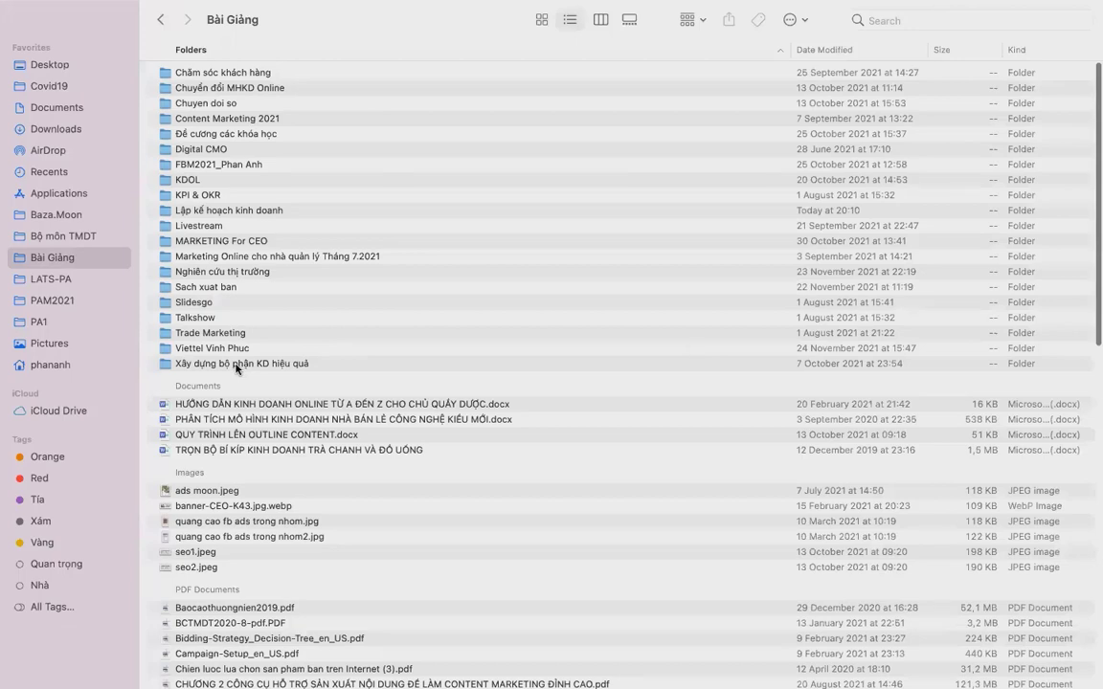
double_click(253, 213)
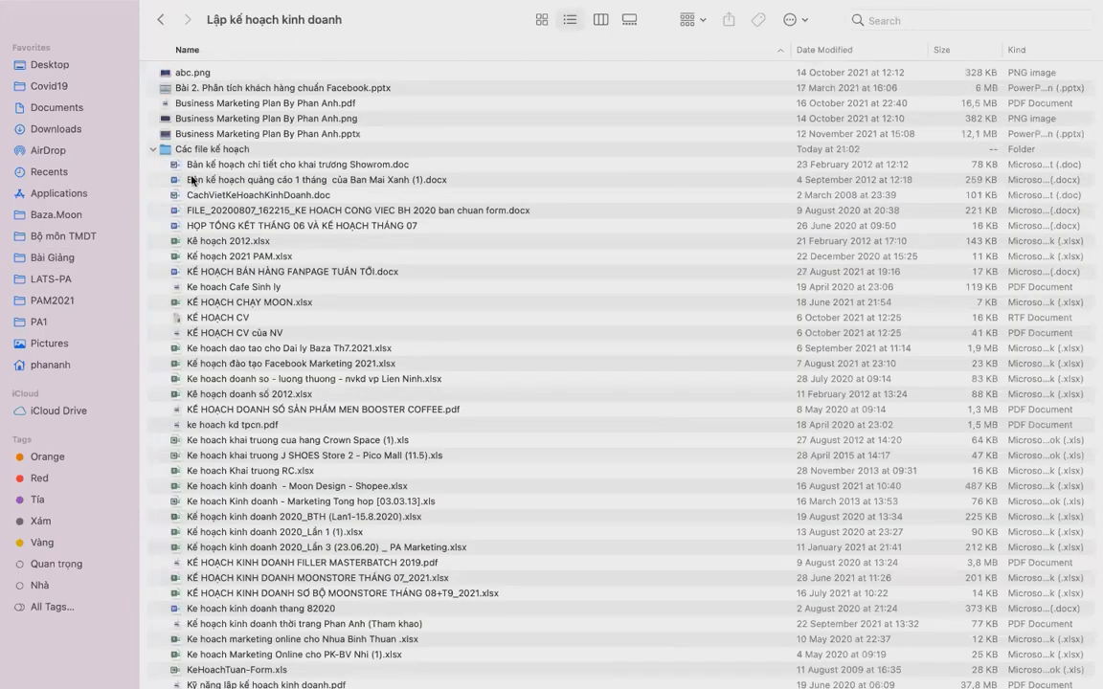
- Look through the Các file kế hoạch samples, from the Ban Mai Xanh advertising plan to the Lien Ninh sales and bonus plan
click(298, 179)
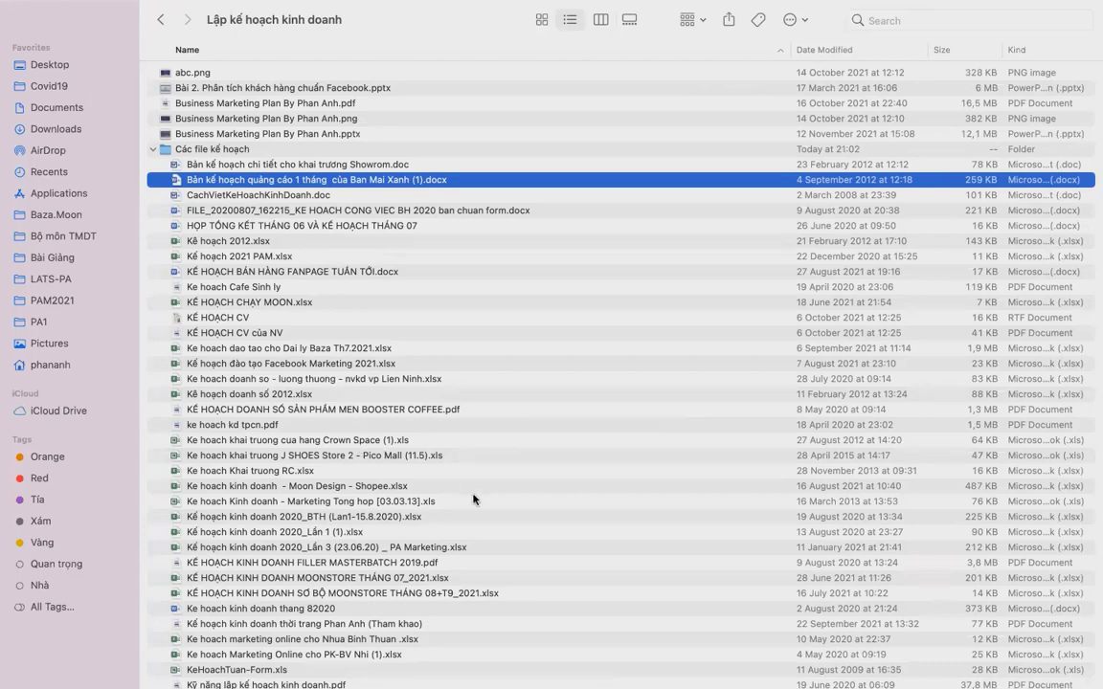
scroll(473, 499, down, 3)
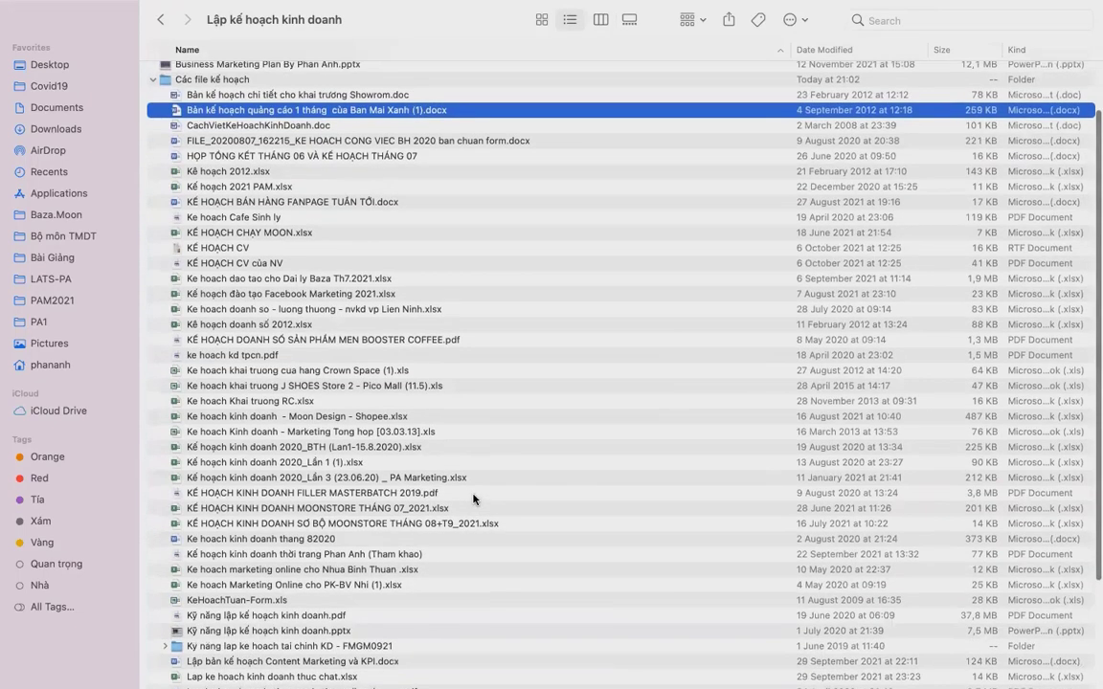
scroll(473, 499, up, 3)
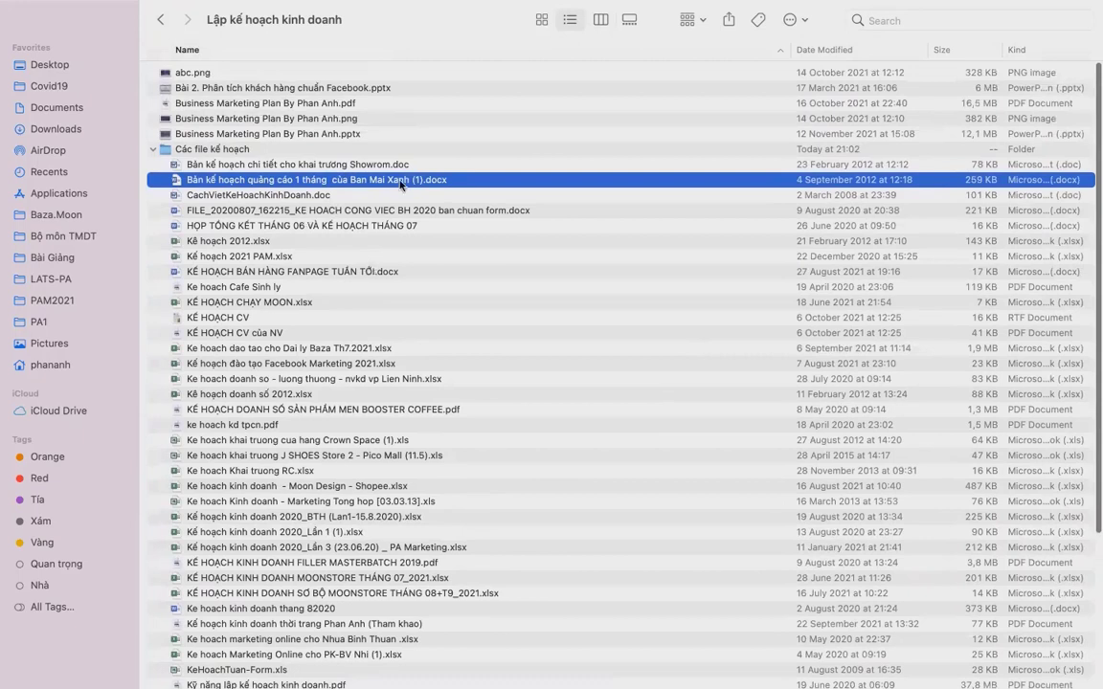
click(381, 212)
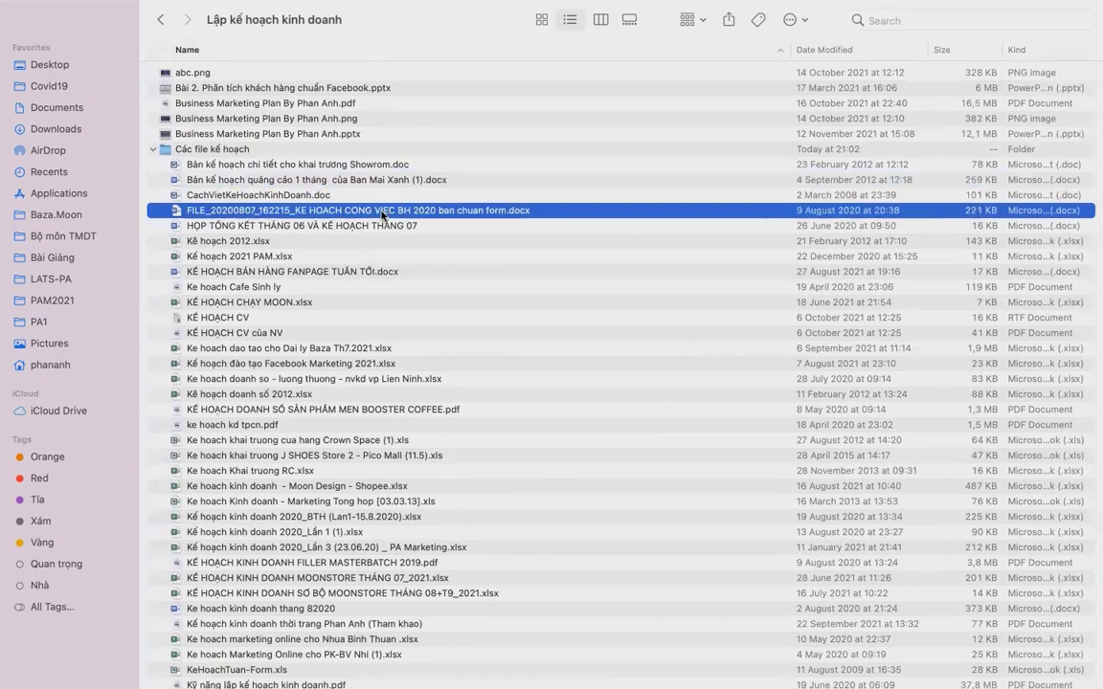
click(359, 272)
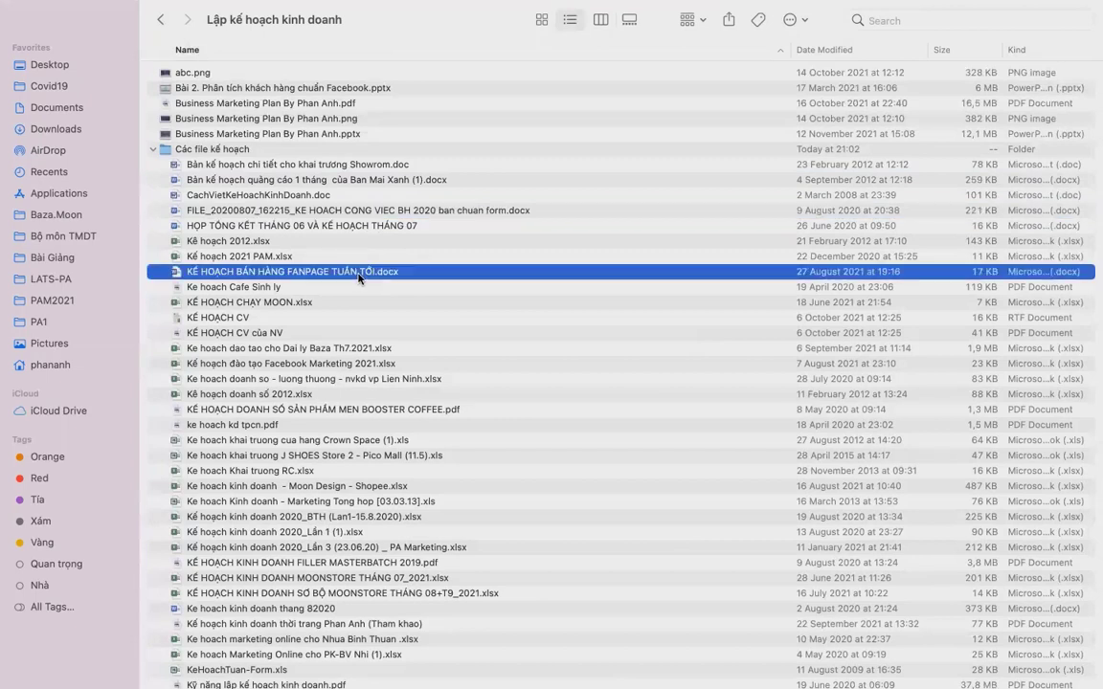
scroll(359, 278, down, 2)
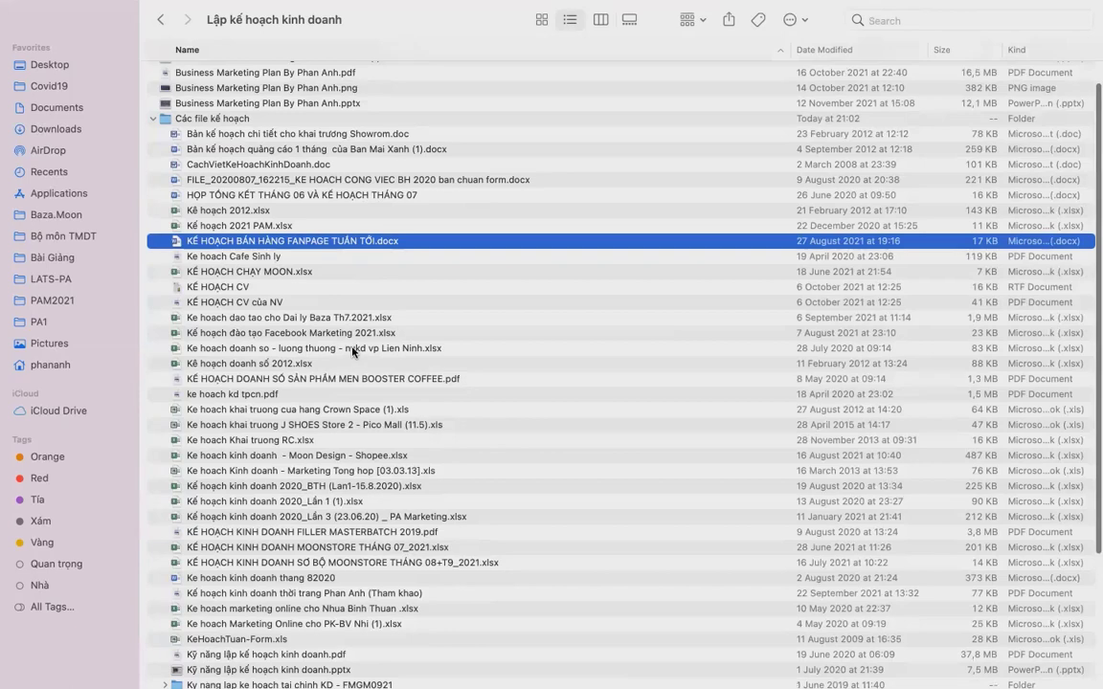
click(353, 351)
- Browse the remaining plan files, highlighting the Moon Design - Shopee, Baza Th8.2021 wholesale and fashion business plan samples
scroll(353, 352, down, 3)
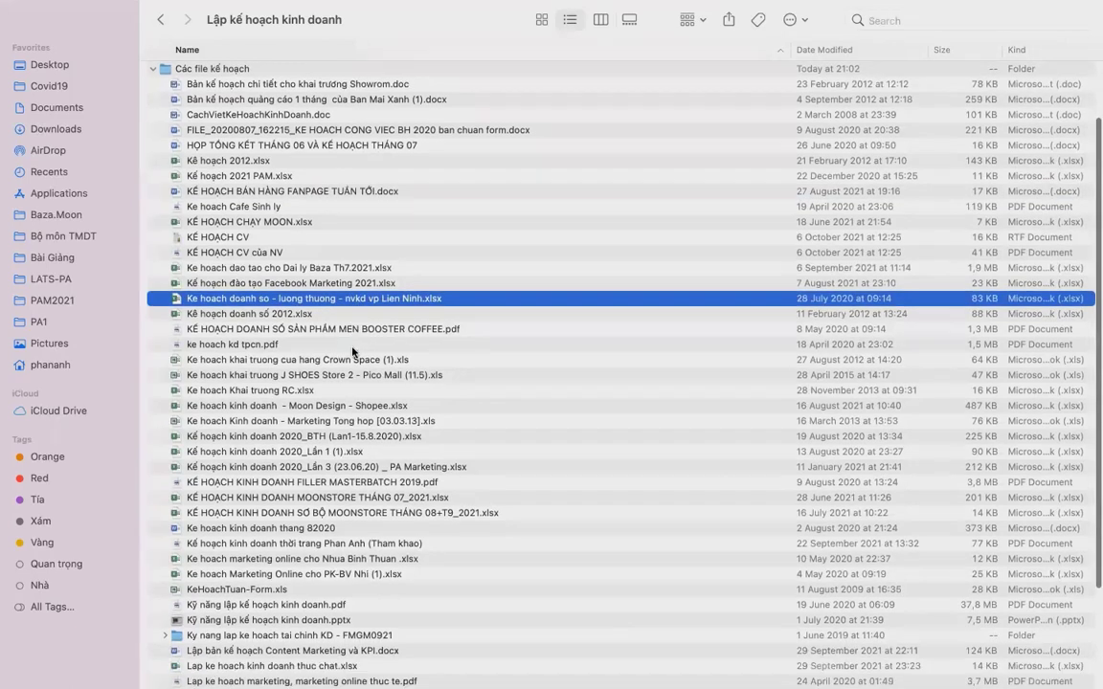
click(345, 406)
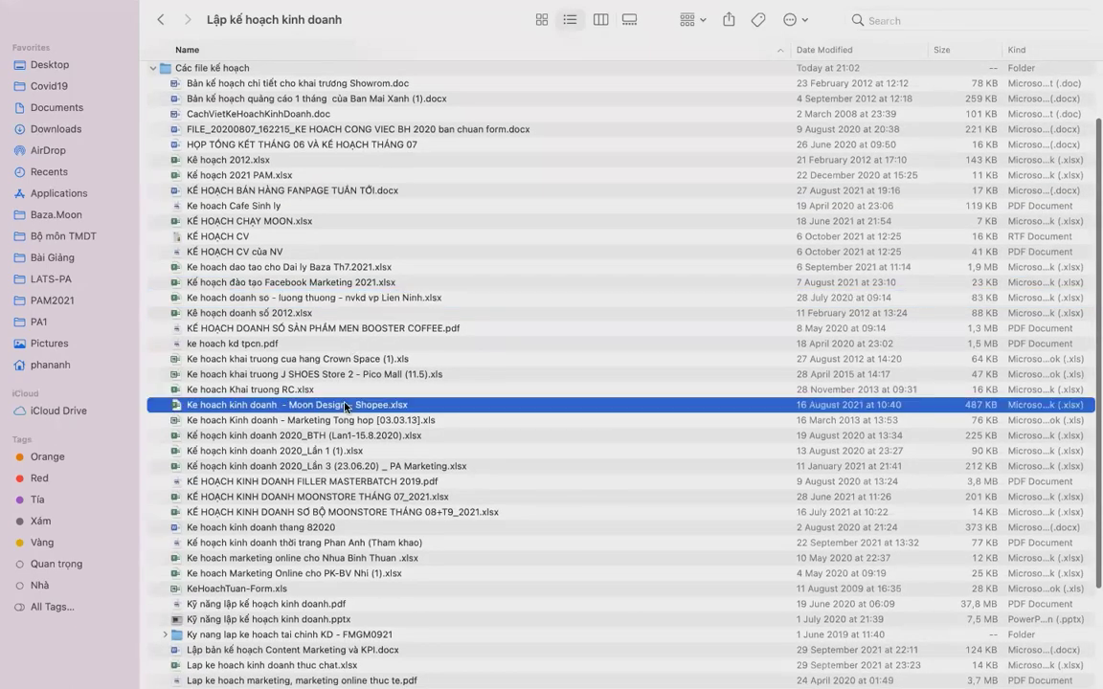
scroll(345, 406, down, 3)
scroll(345, 388, down, 2)
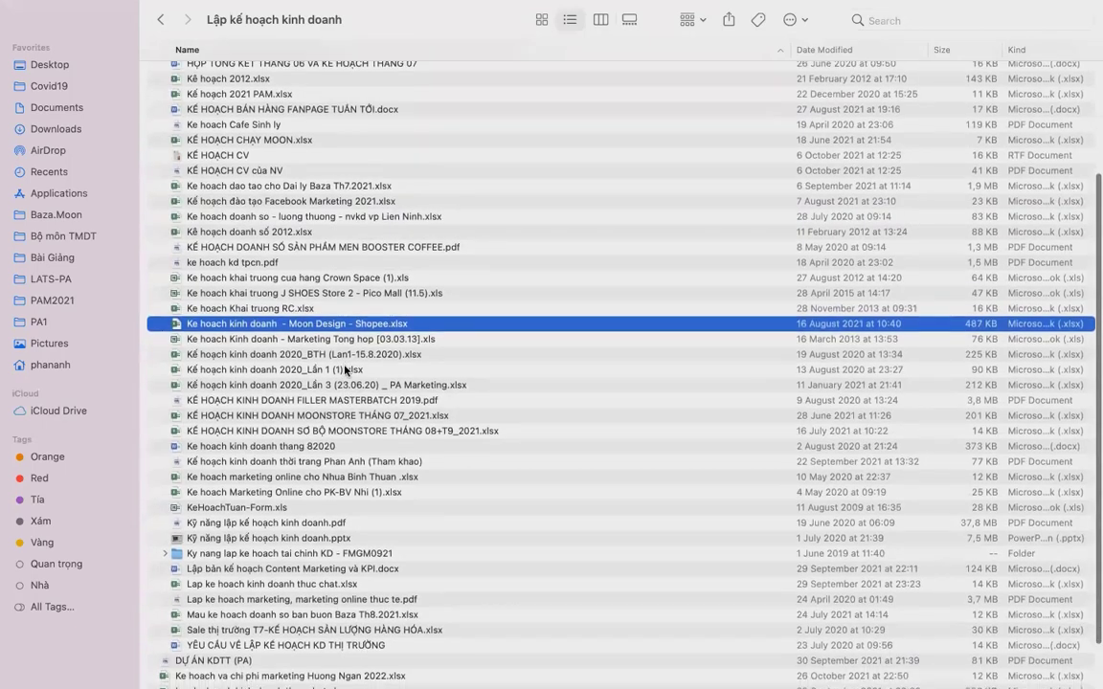
scroll(386, 495, down, 2)
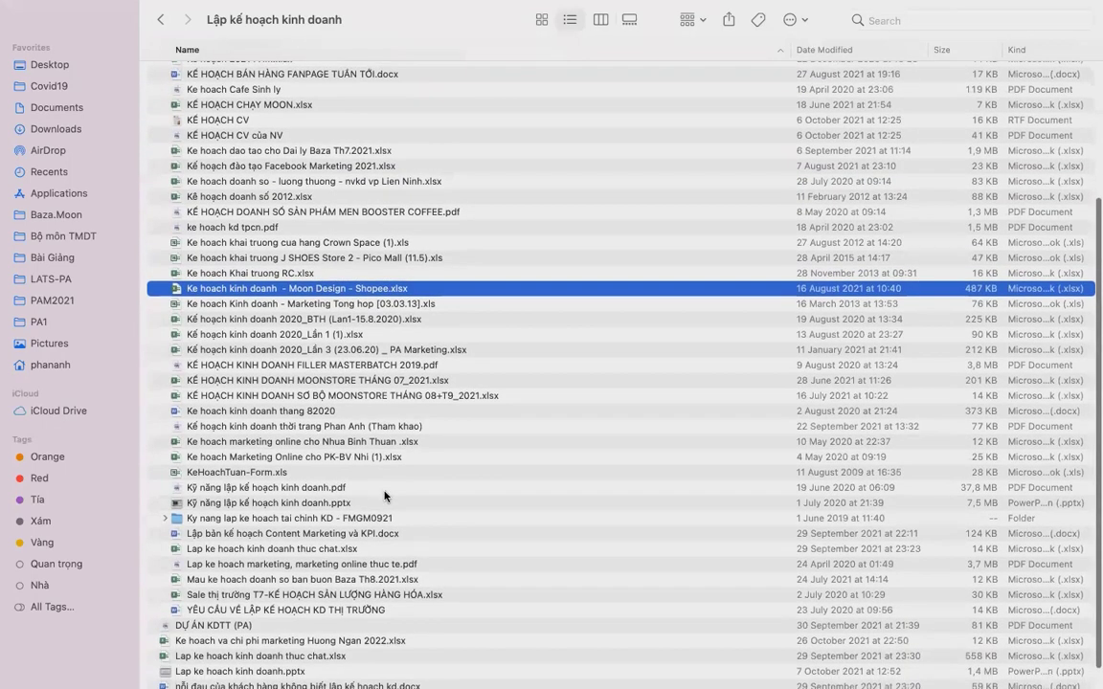
scroll(368, 486, down, 2)
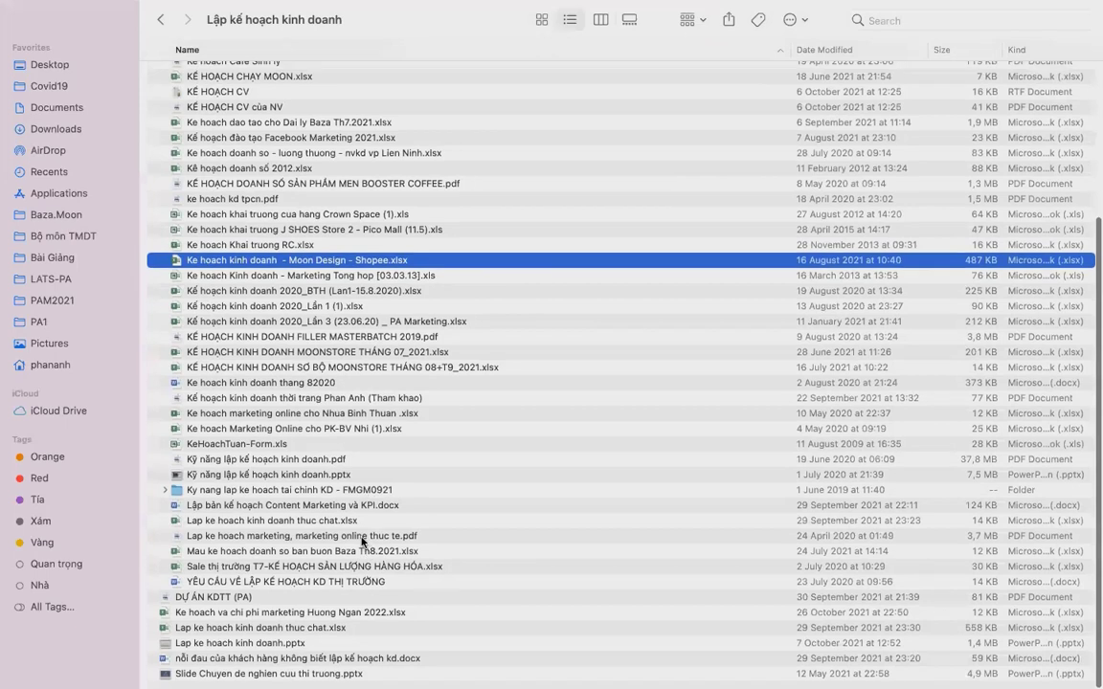
click(356, 540)
click(351, 553)
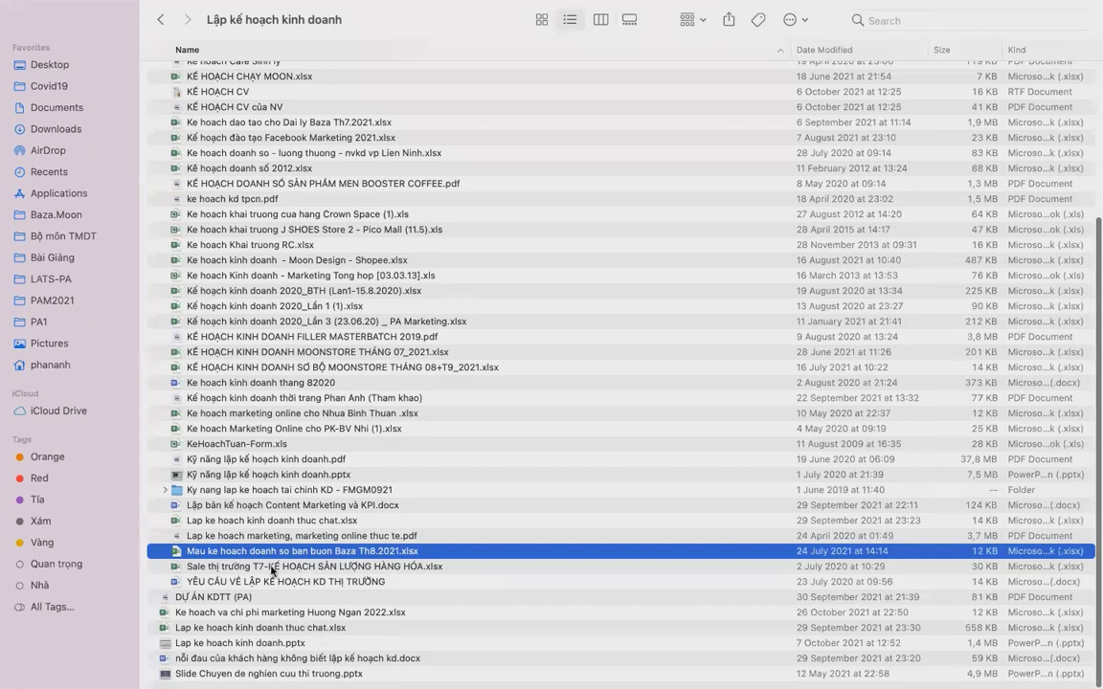
click(235, 430)
click(226, 399)
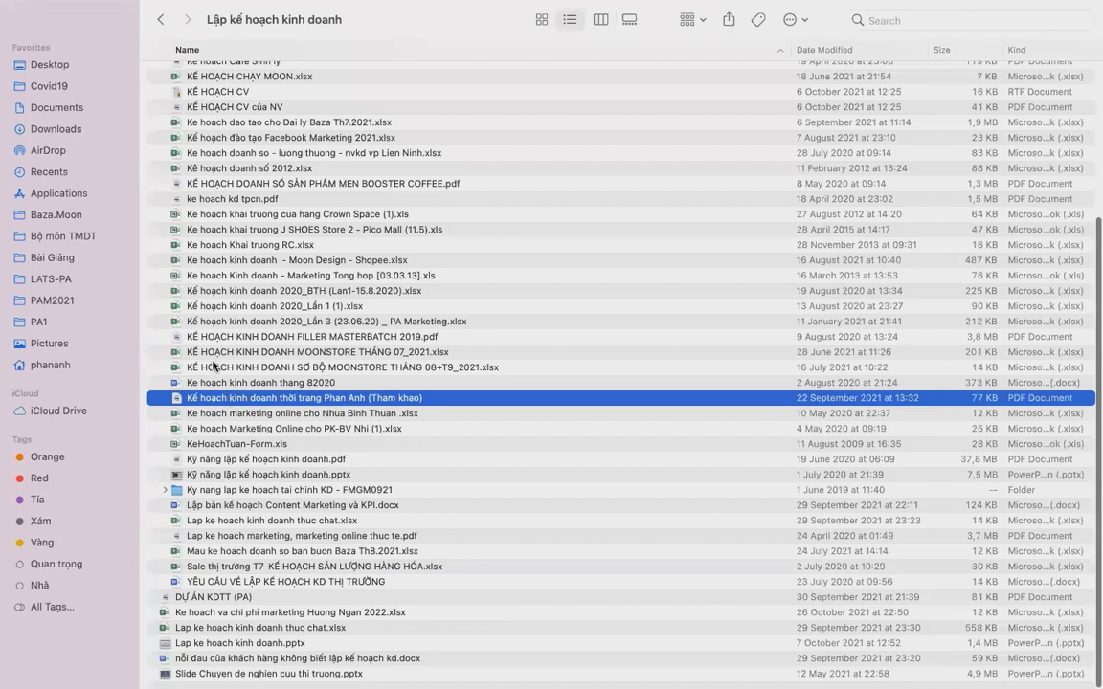
- Open KẾ HOẠCH KINH DOANH SƠ BỘ MOONSTORE THÁNG 08+T9_2021.xlsx in Excel and view its T9 and T8 sheets
click(217, 366)
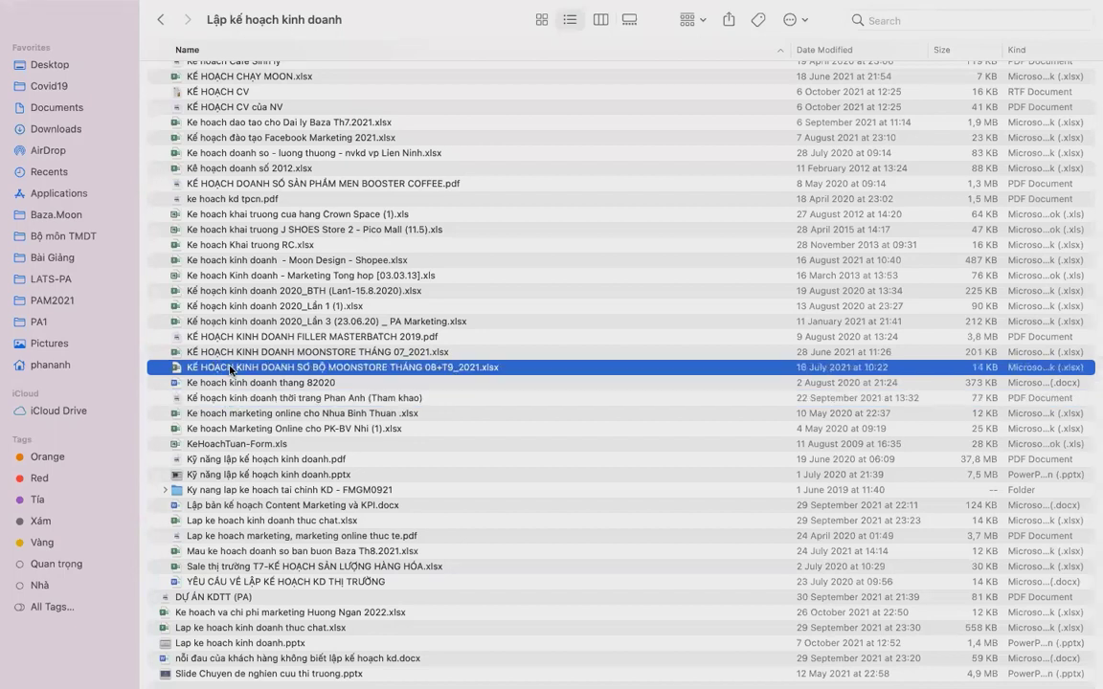
double_click(230, 371)
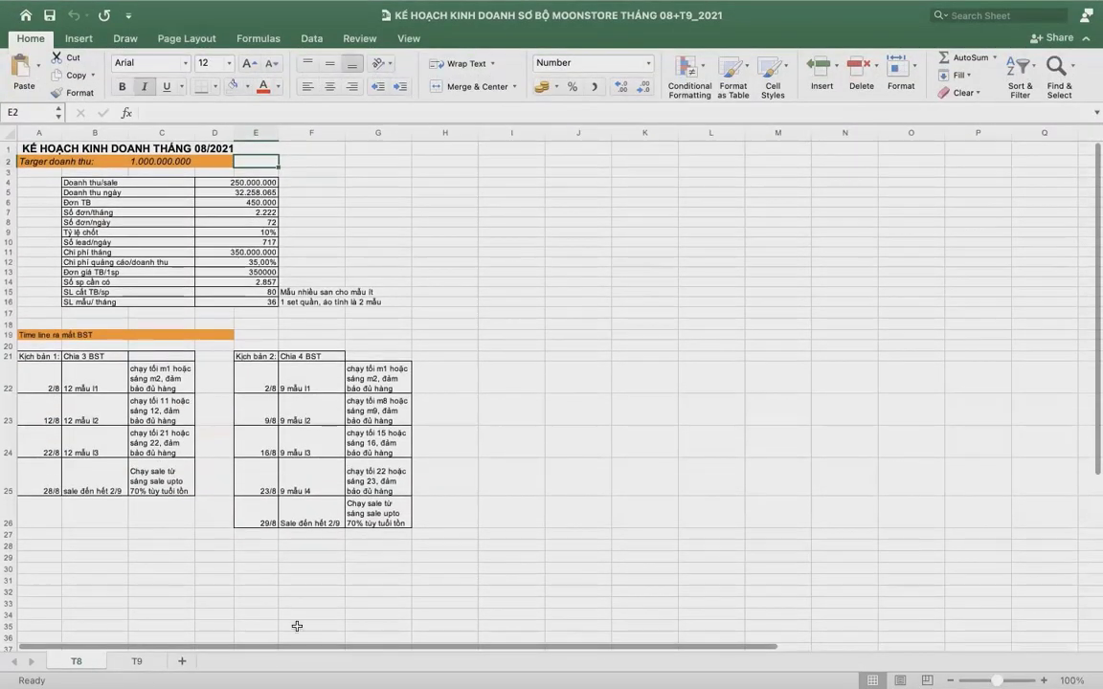
click(137, 662)
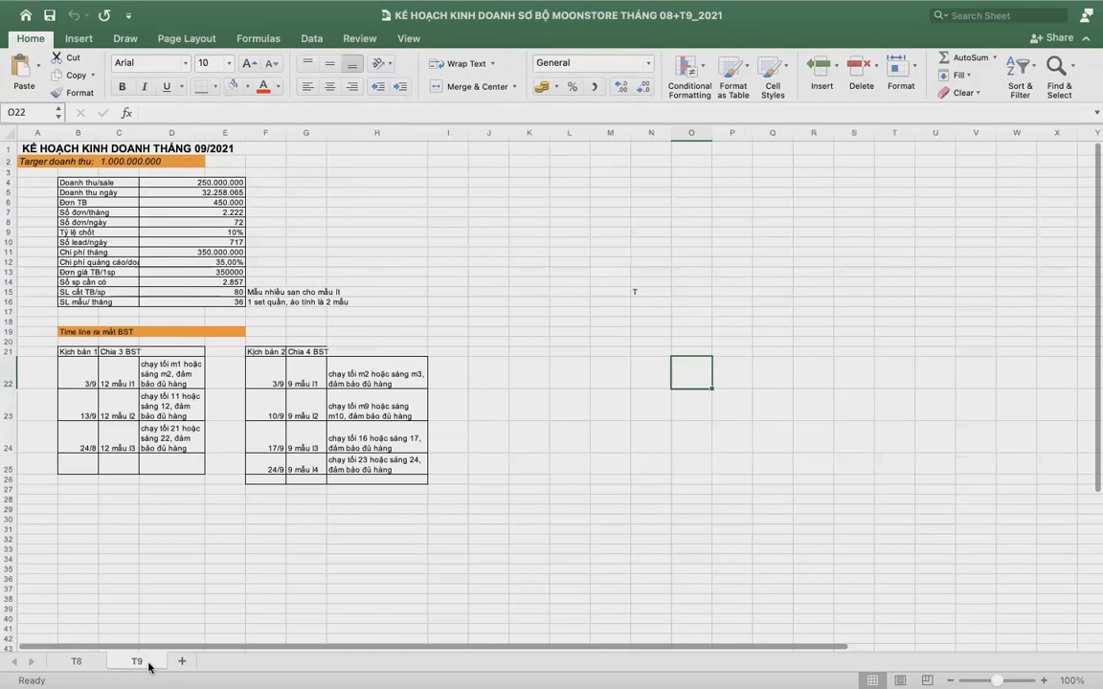
click(76, 663)
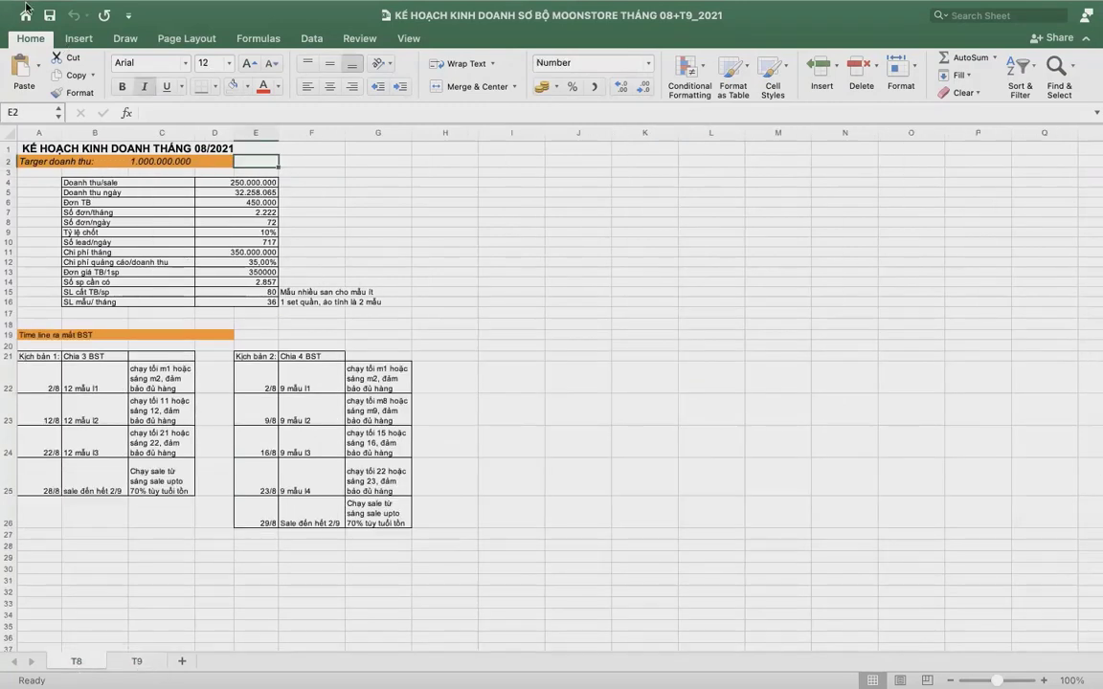
click(15, 36)
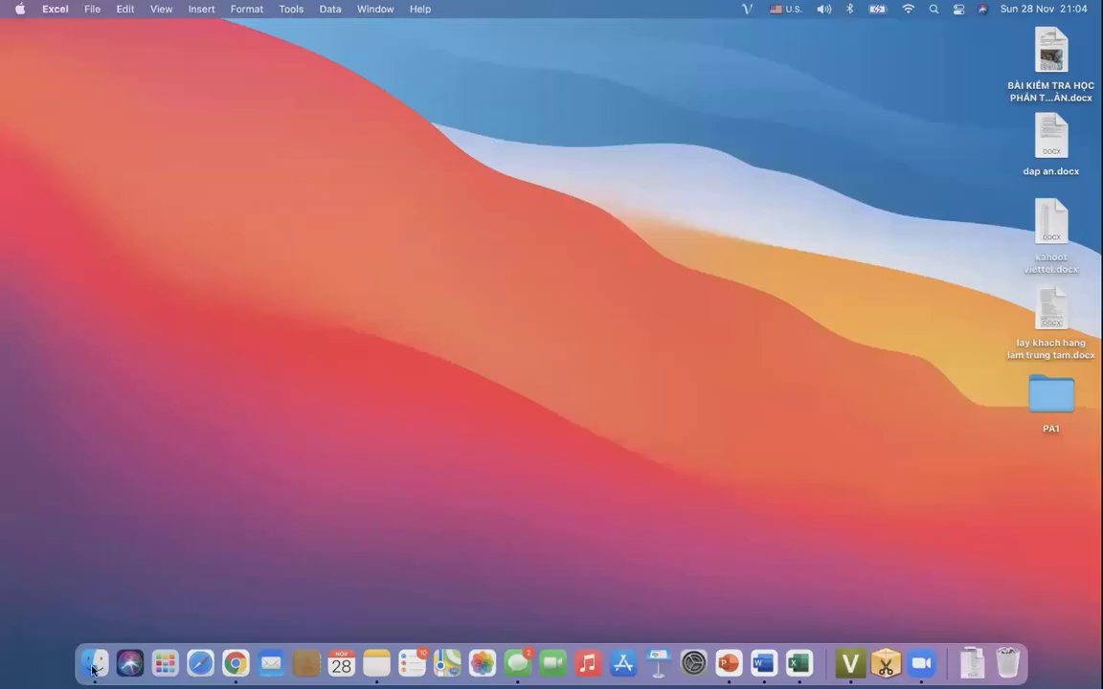
- Open KẾ HOẠCH KINH DOANH MOONSTORE THÁNG 07_2021.xlsx from Finder and skim its TỔNG QUAN sheet
click(94, 667)
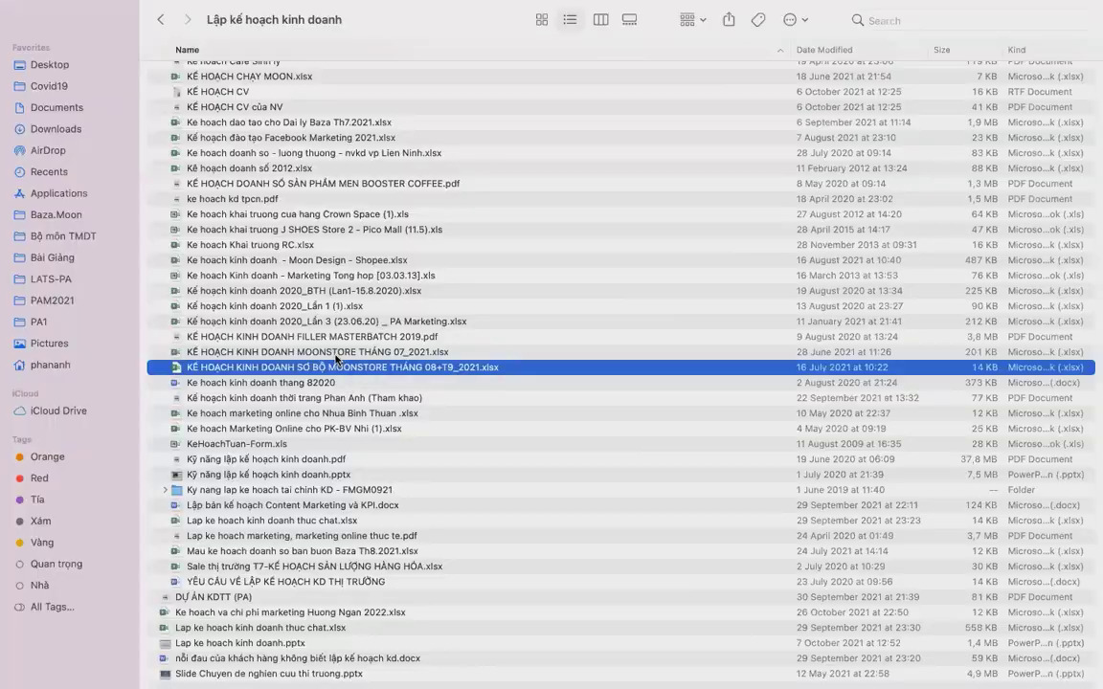
double_click(335, 352)
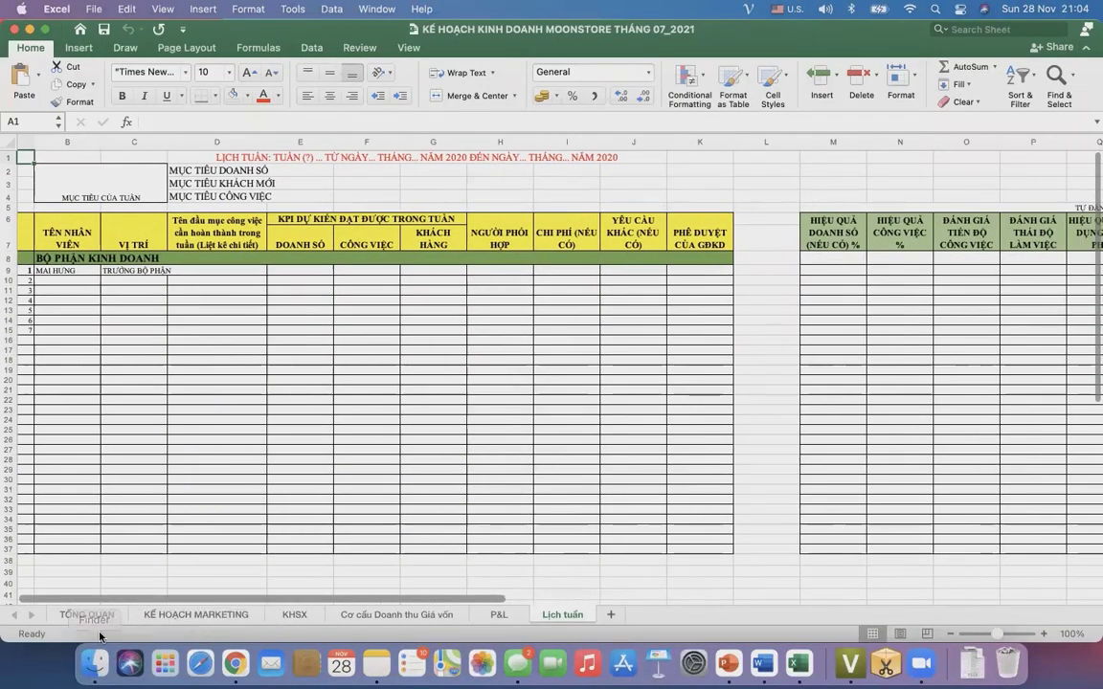
click(87, 614)
scroll(309, 414, down, 5)
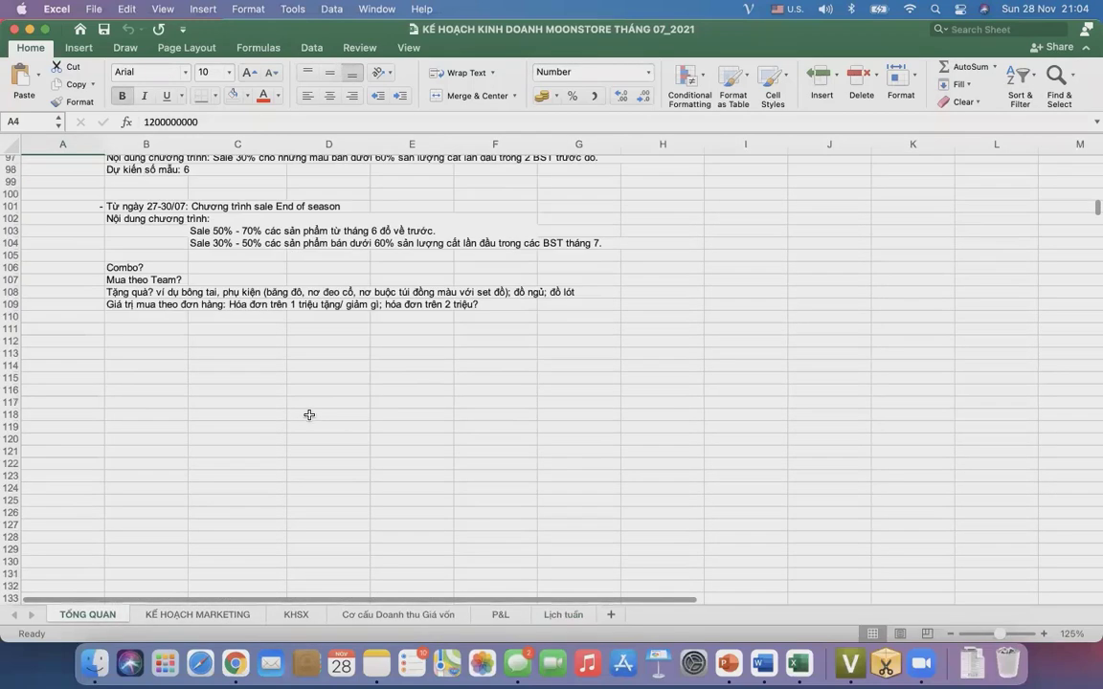
scroll(309, 413, up, 20)
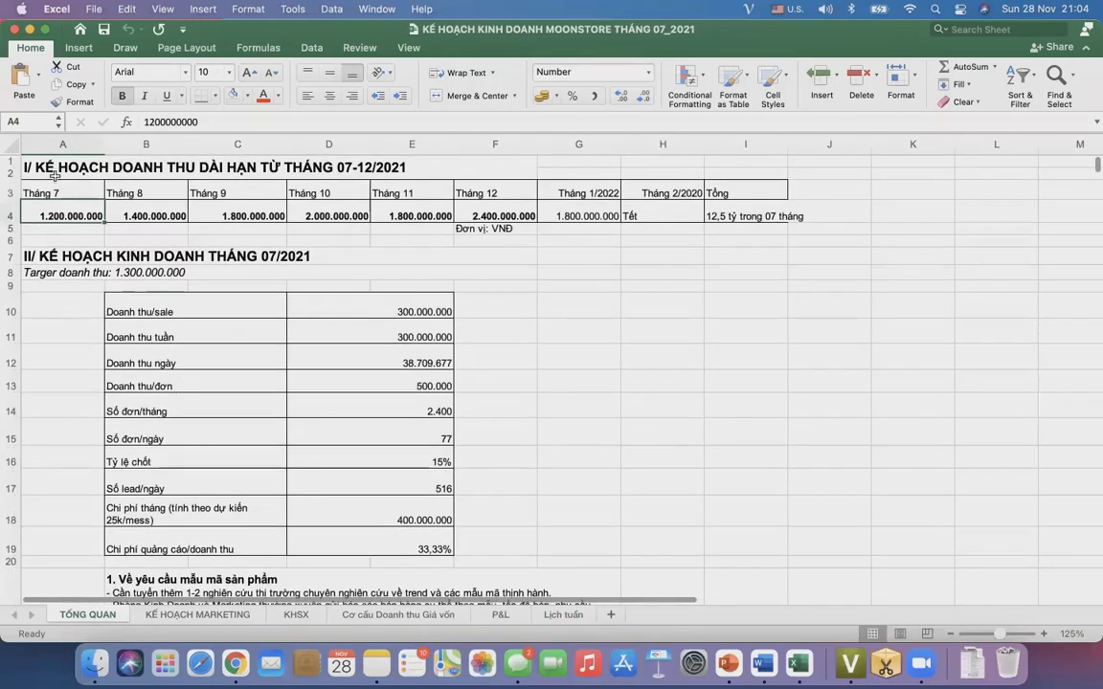
- Highlight the long-term revenue plan heading, its monthly figures in A3:I4 and the July 2021 business target table
click(137, 176)
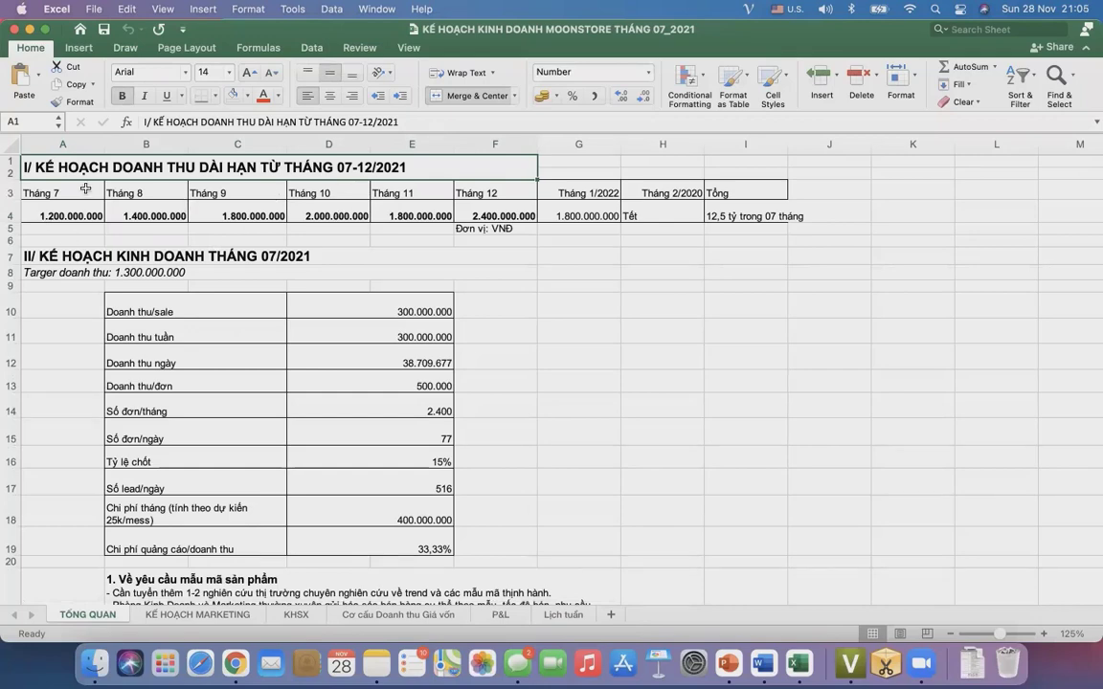
drag(84, 187, 721, 208)
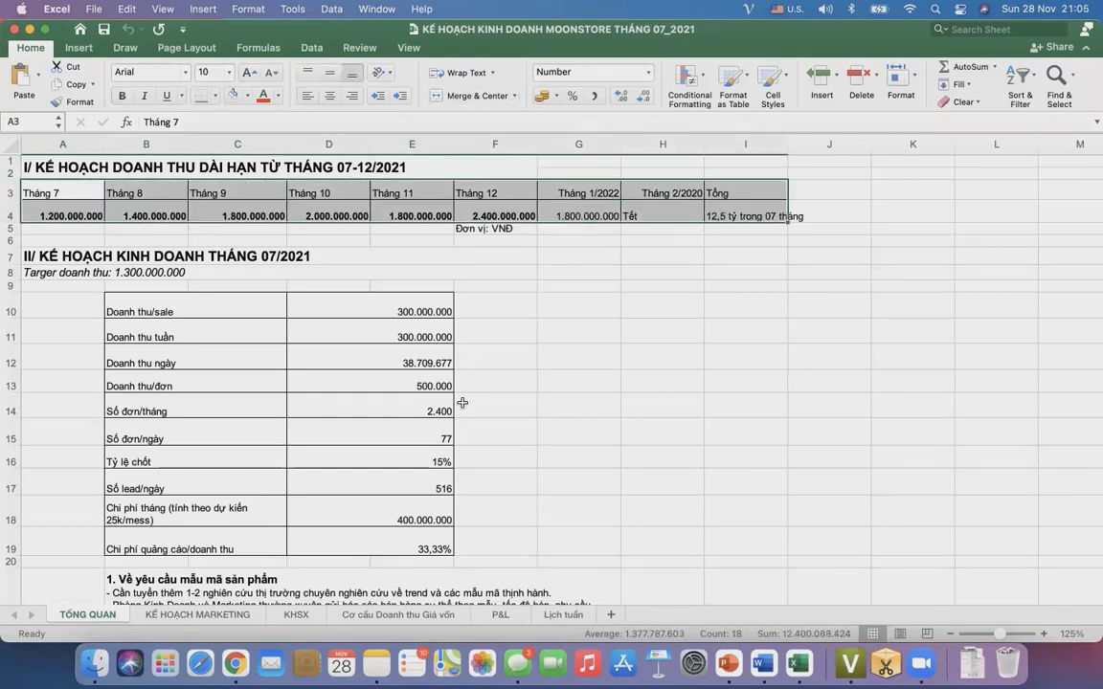
scroll(412, 364, down, 2)
drag(157, 241, 354, 459)
- Walk through the July 2021 target rows from Doanh thu/sale to Số đơn/ngày
click(325, 256)
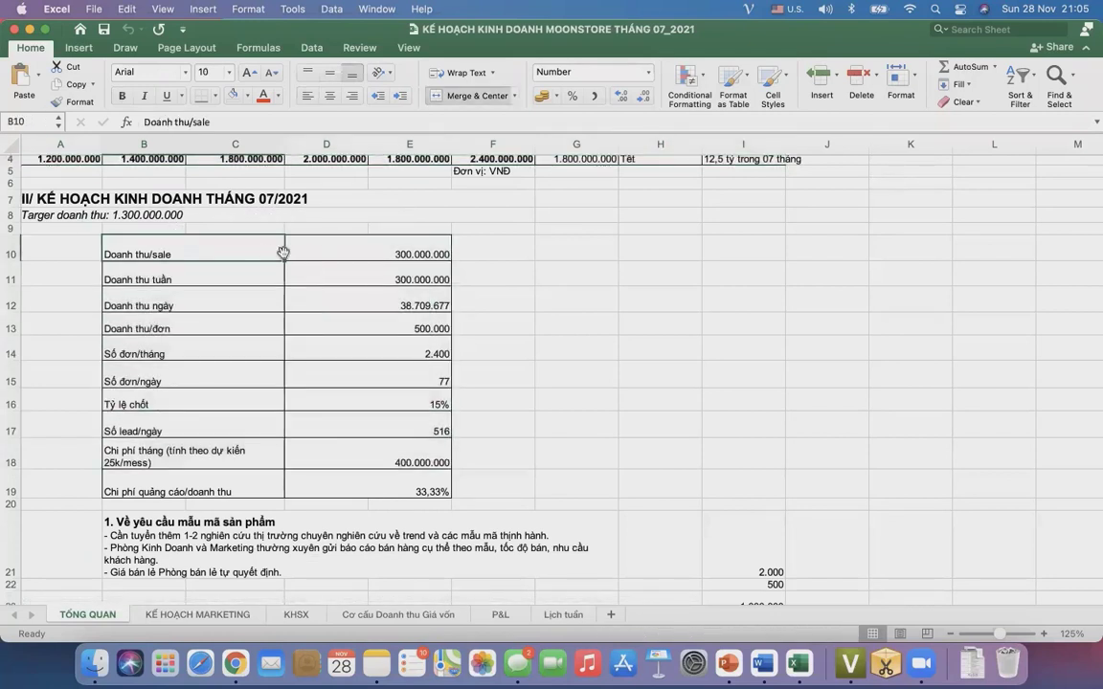
click(232, 270)
click(234, 298)
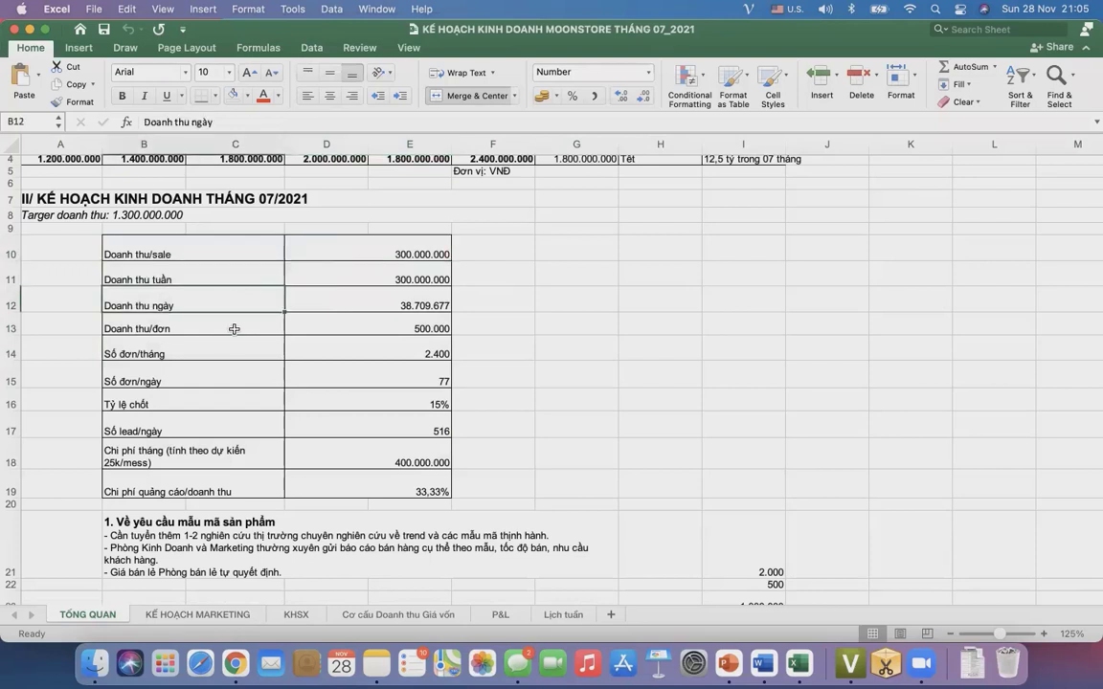
click(232, 328)
click(244, 347)
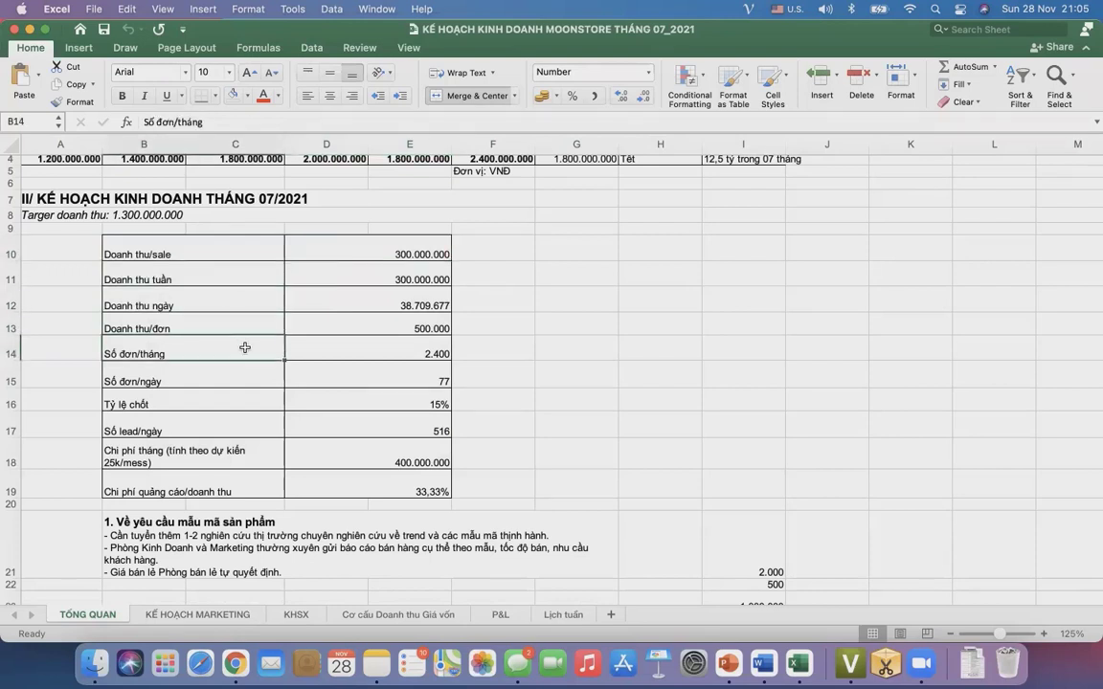
click(230, 376)
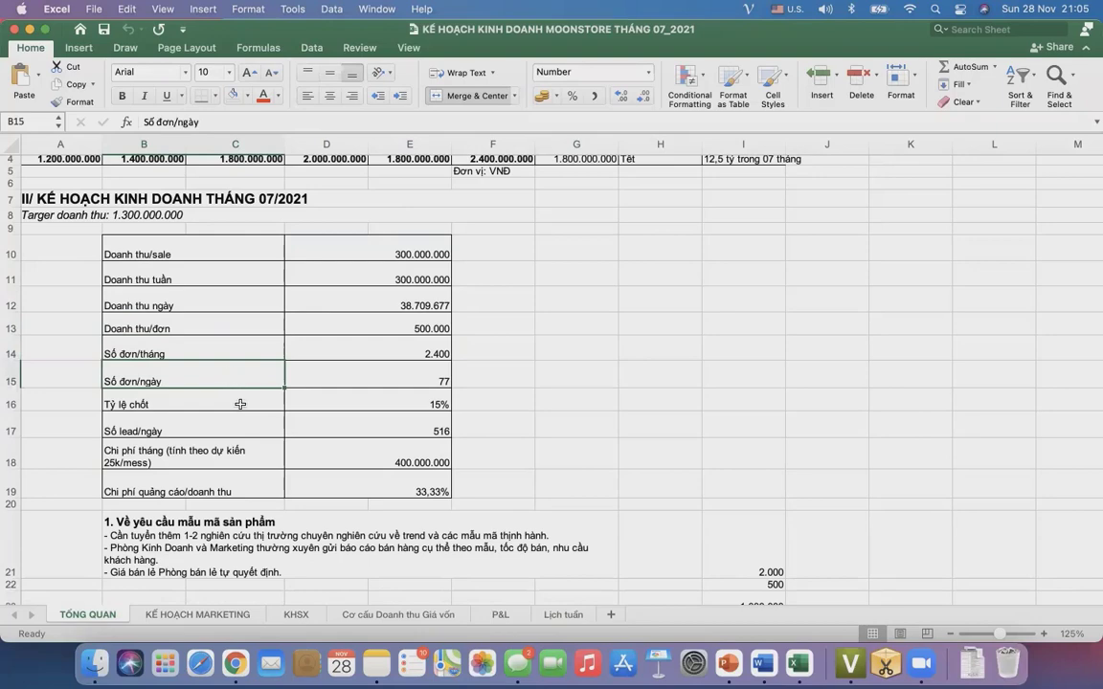
- Point out the closing rate, recheck the monthly and daily order rows, and continue to Số lead/ngày
click(241, 407)
click(220, 347)
click(223, 365)
click(202, 408)
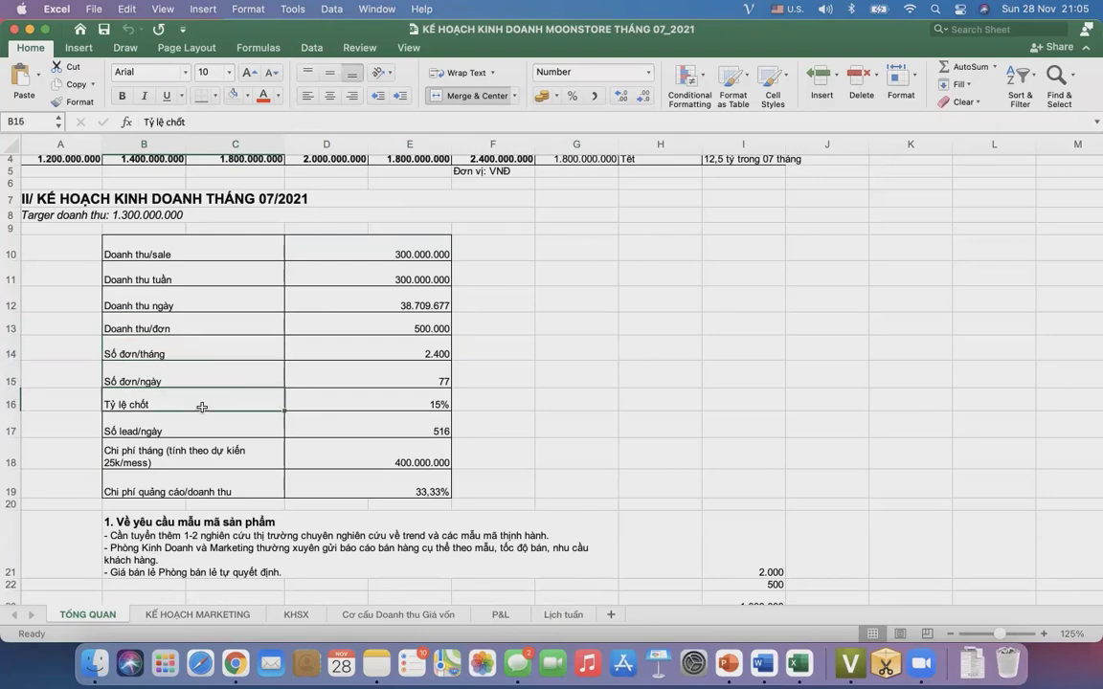
scroll(202, 407, down, 3)
click(221, 375)
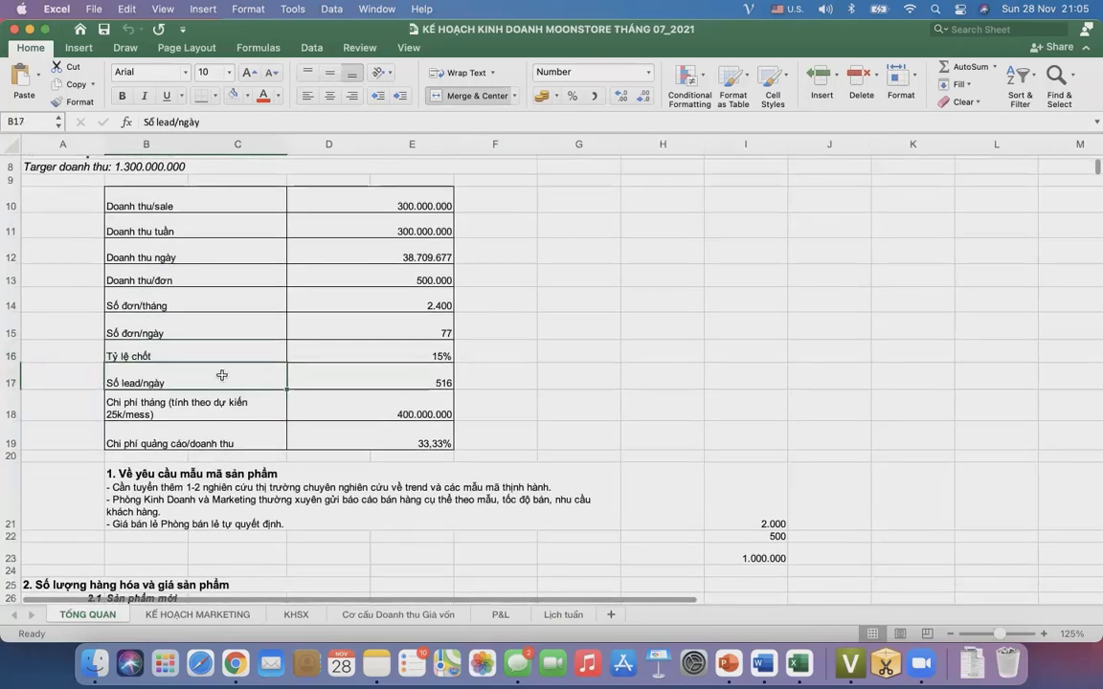
- Point out the monthly cost and Chi phí quảng cáo/doanh thu rows, including the ratio in D19, and recheck the target table
scroll(255, 369, down, 1)
click(251, 381)
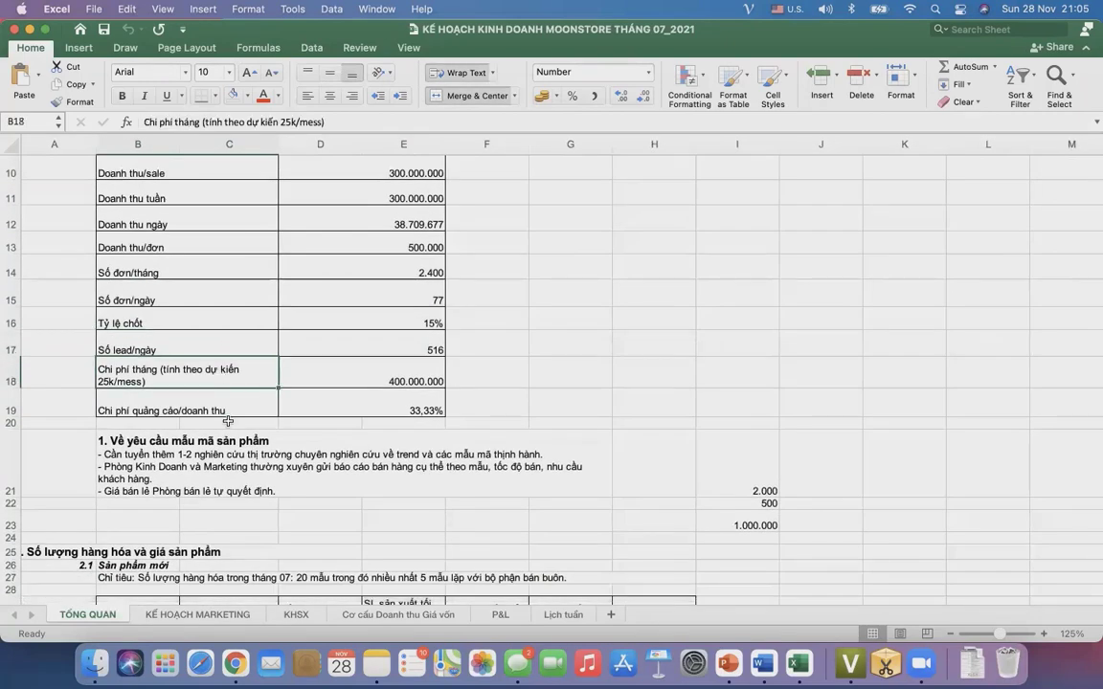
click(196, 410)
scroll(210, 341, down, 3)
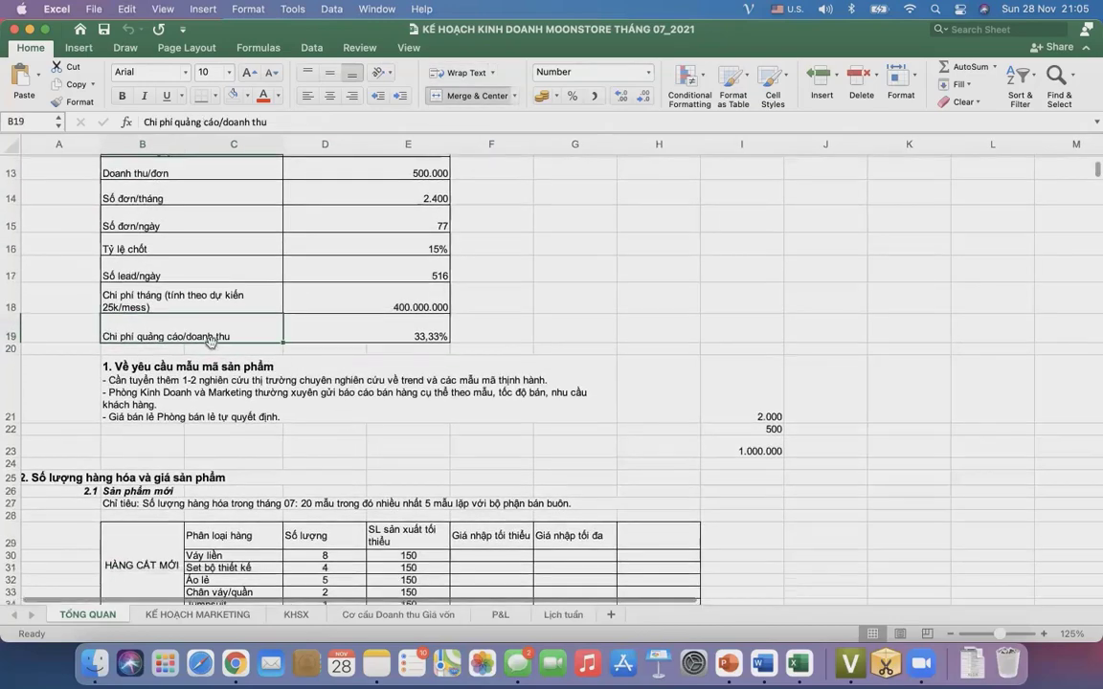
click(355, 330)
scroll(393, 496, down, 5)
scroll(393, 496, up, 2)
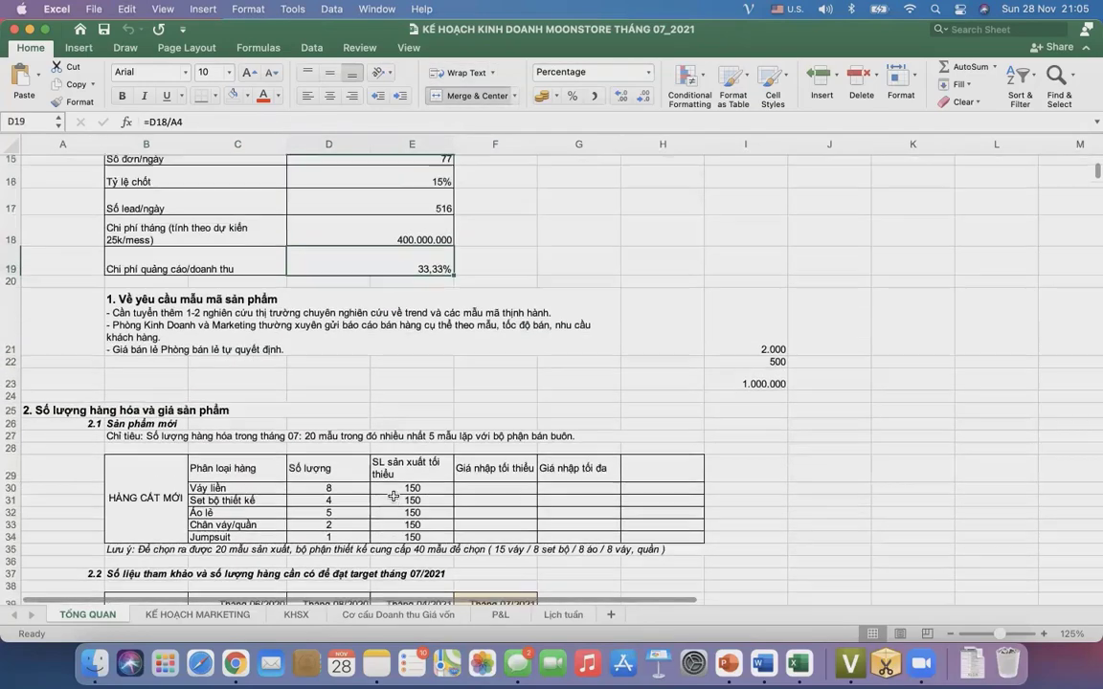
scroll(393, 496, down, 2)
scroll(254, 473, up, 8)
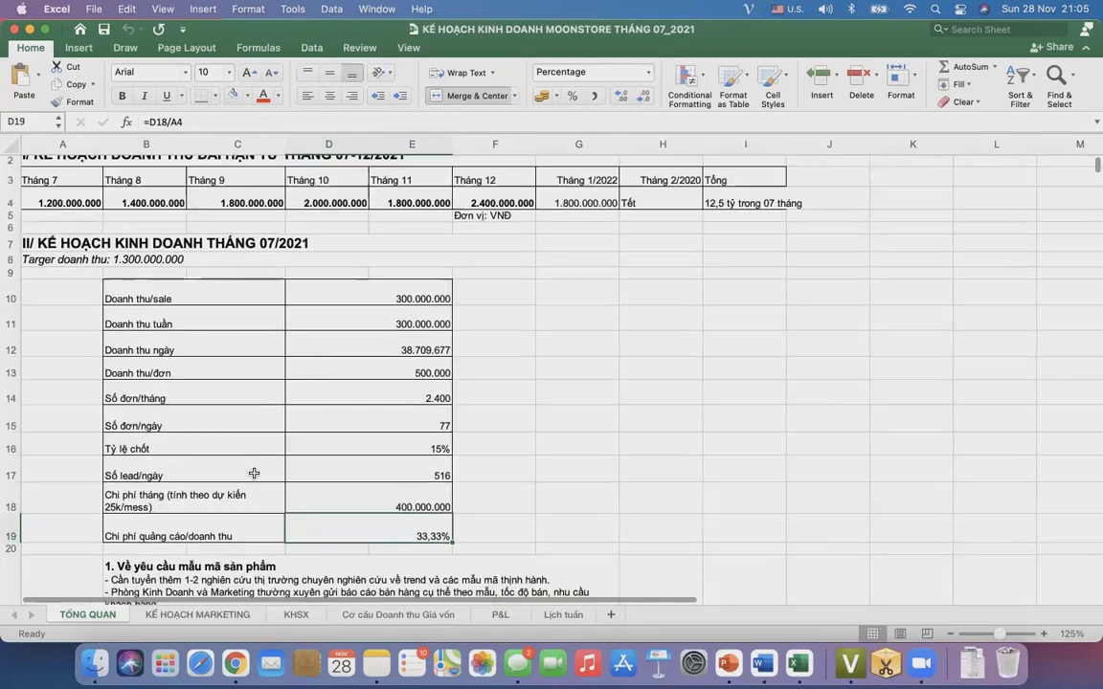
- Highlight the HÀNG CẮT MỚI product categories in C30:C34 and the section 2.2 reference table in B39:F44
scroll(253, 473, down, 10)
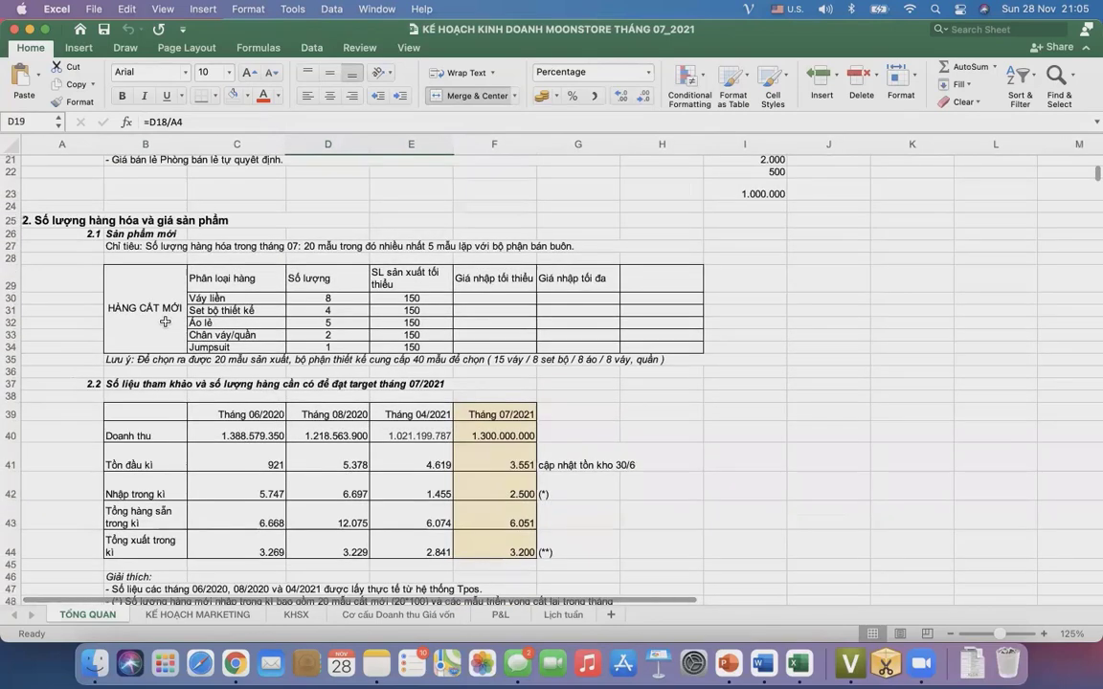
click(165, 322)
drag(219, 297, 259, 349)
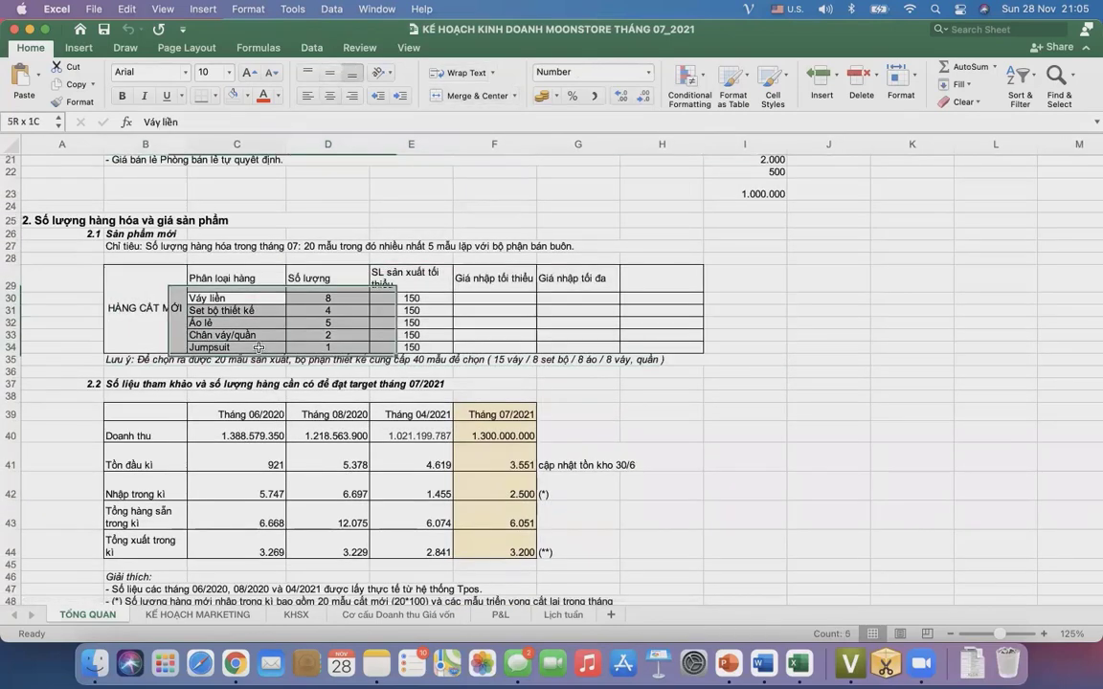
scroll(259, 349, down, 3)
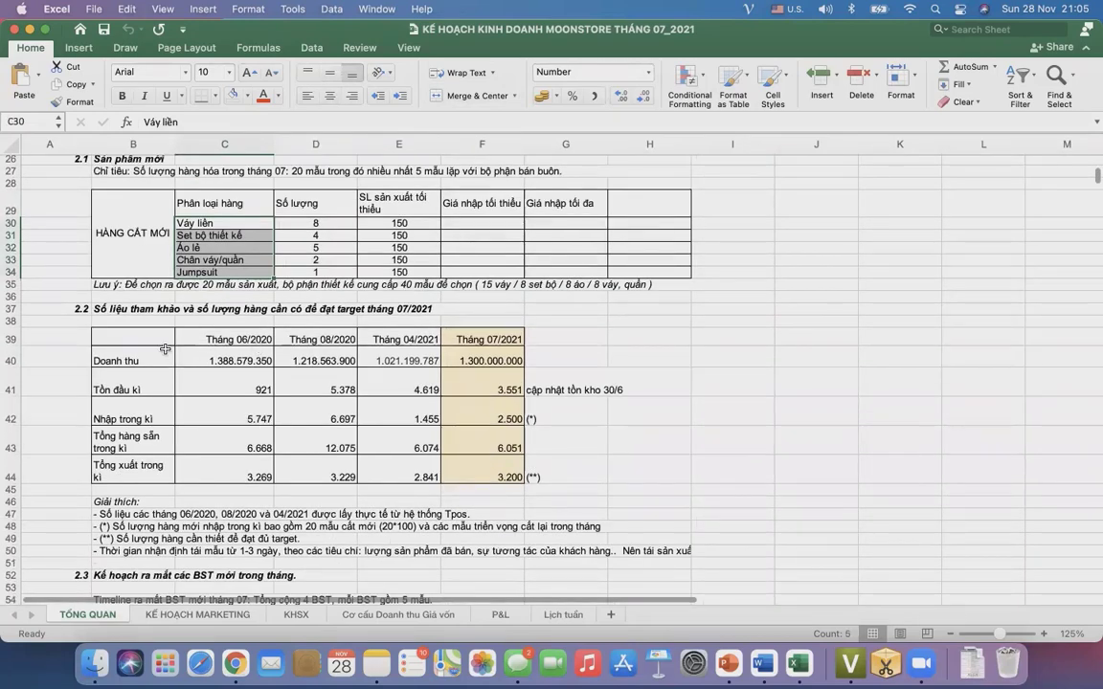
drag(165, 350, 475, 474)
scroll(476, 461, down, 3)
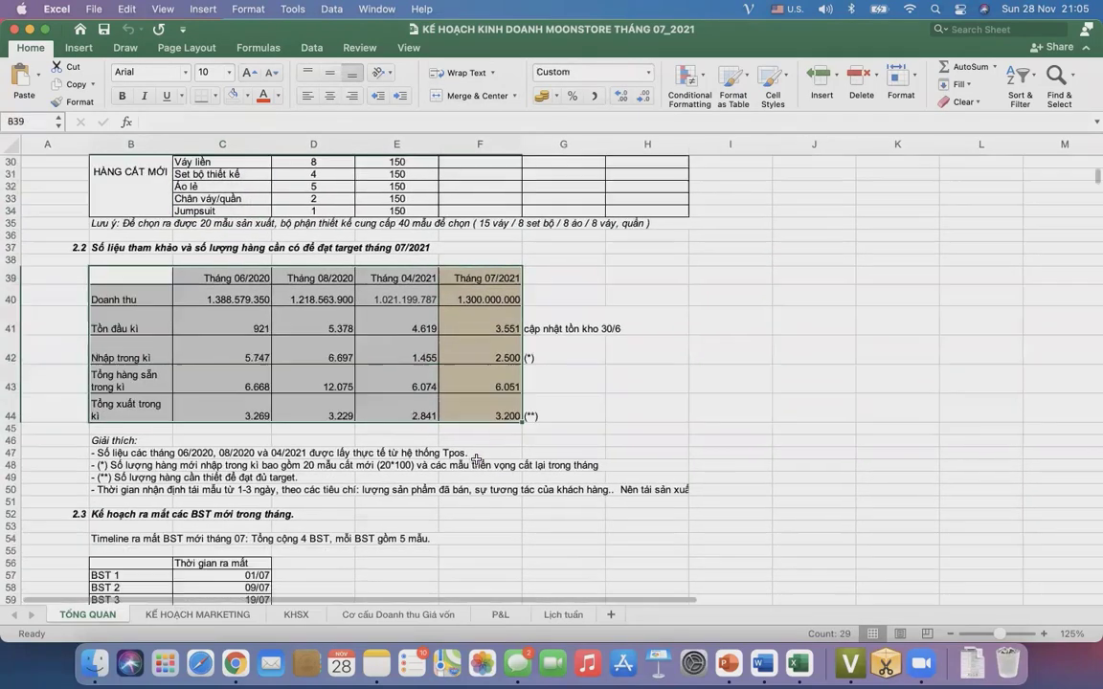
- Highlight the BST 1 to BST 3 launch dates in section 2.3 and the exchange and return policy in section 3.1
scroll(476, 461, down, 10)
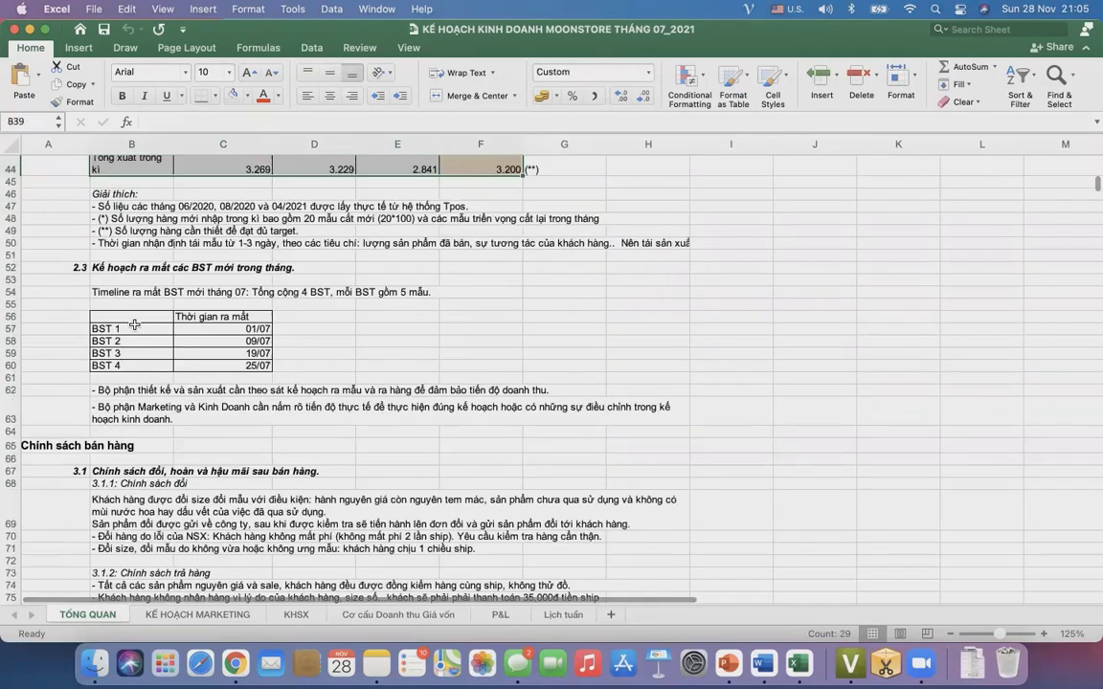
drag(134, 326, 245, 353)
scroll(259, 364, down, 5)
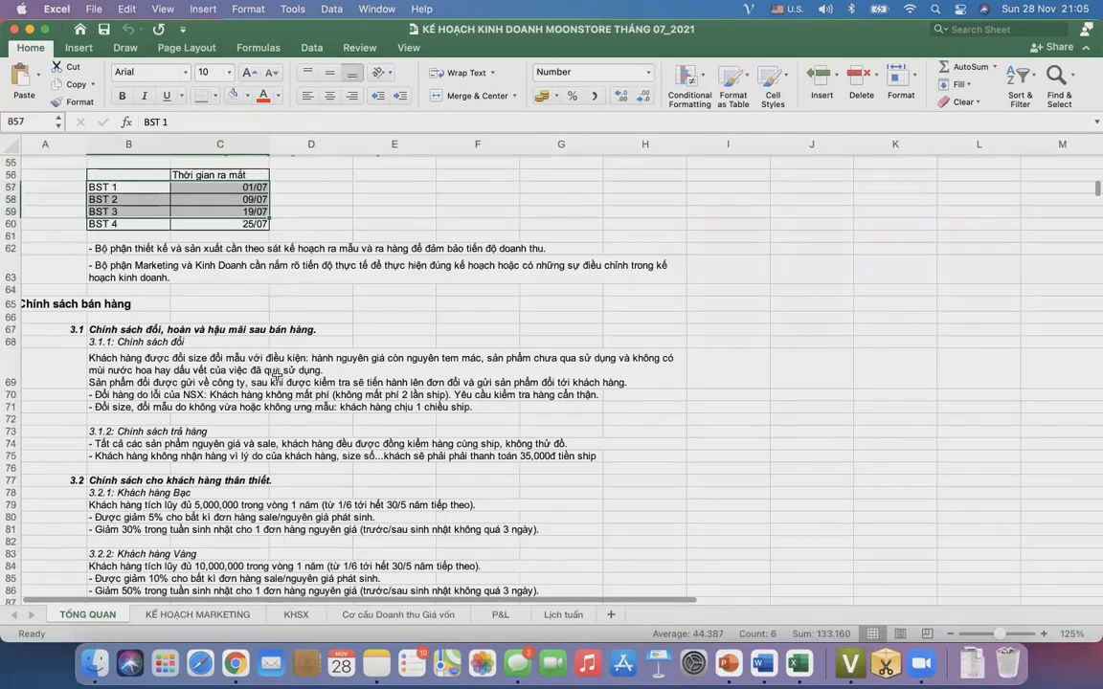
drag(146, 351, 632, 450)
- Review the loyal customer policies in section 3.2 and the monthly promotions under Chương trình khuyến mãi trong tháng
scroll(343, 445, down, 6)
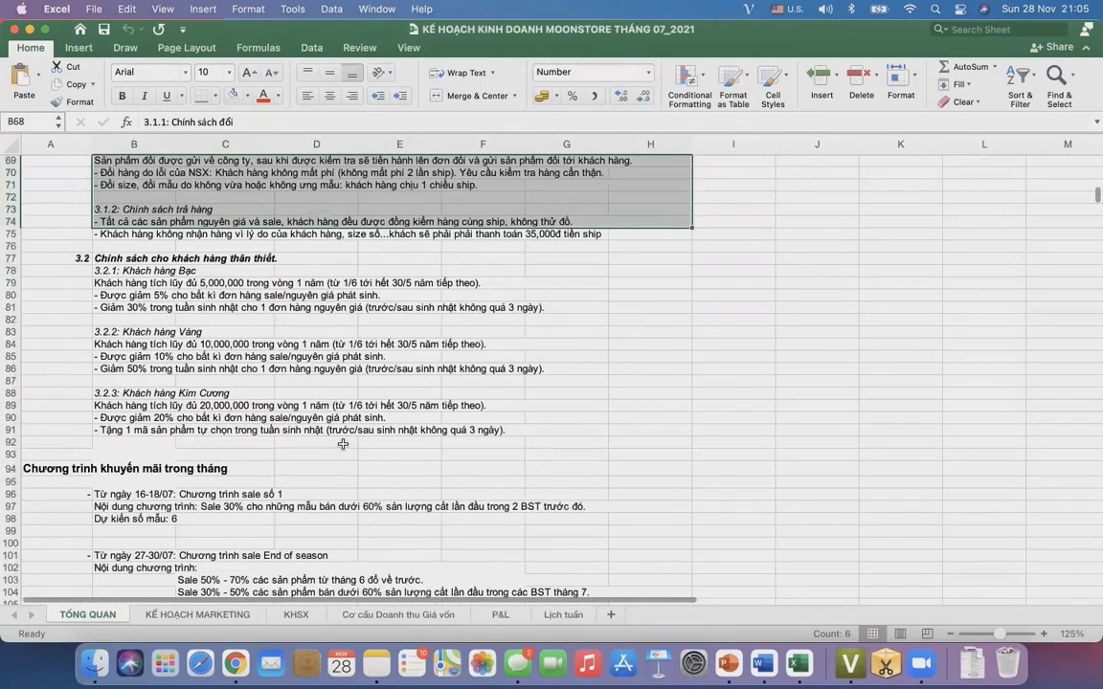
scroll(342, 444, down, 6)
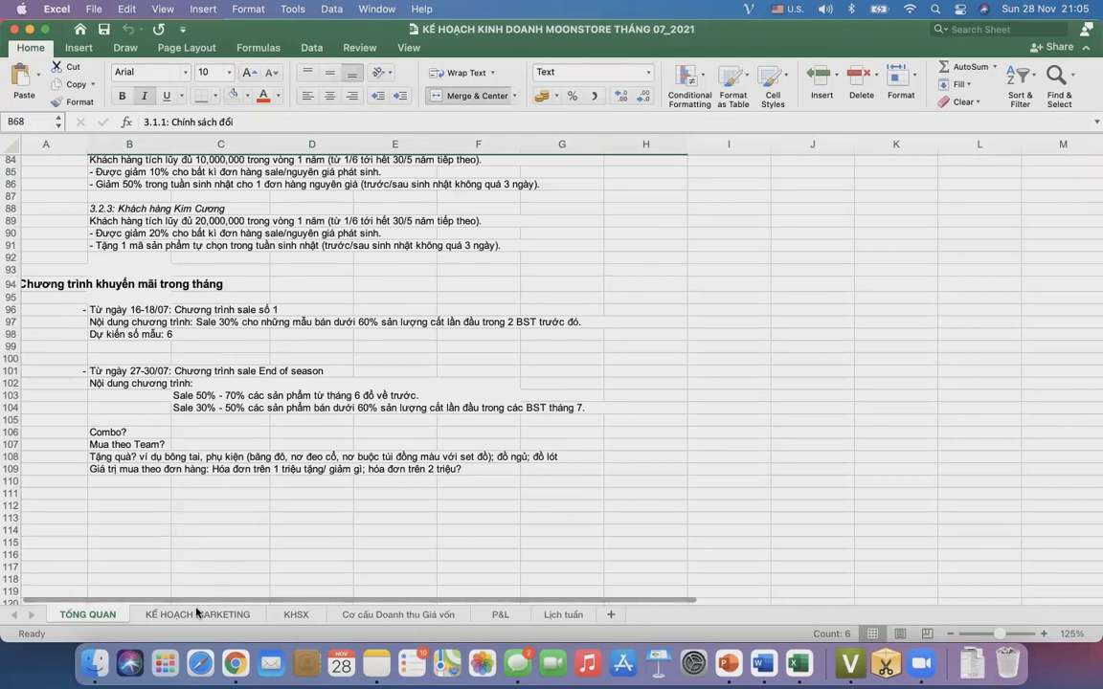
click(222, 296)
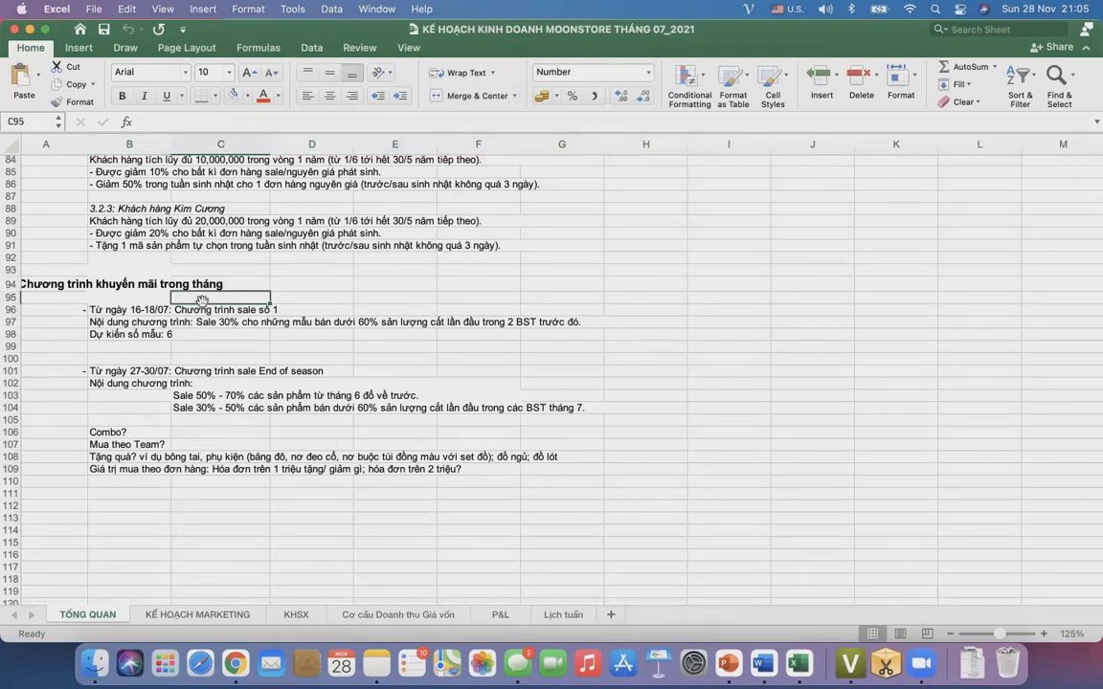
scroll(211, 430, up, 1)
- Show the KẾ HOẠCH MARKETING sheet and point out its collection launches, sale programme and the 3/7 content entry
click(197, 614)
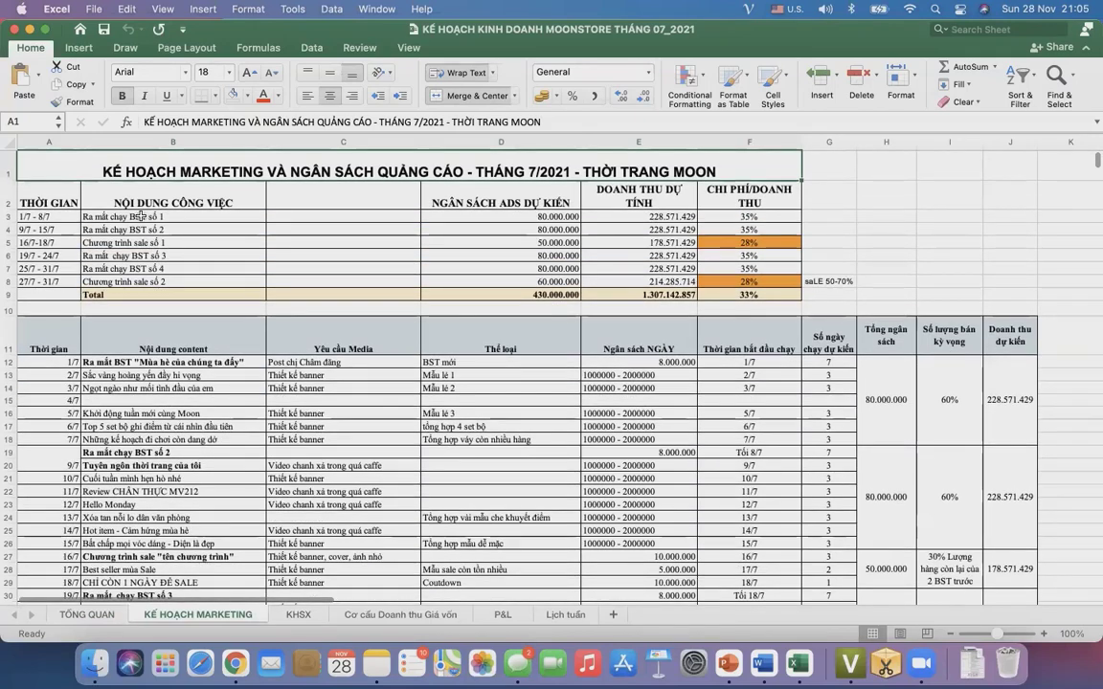
click(195, 215)
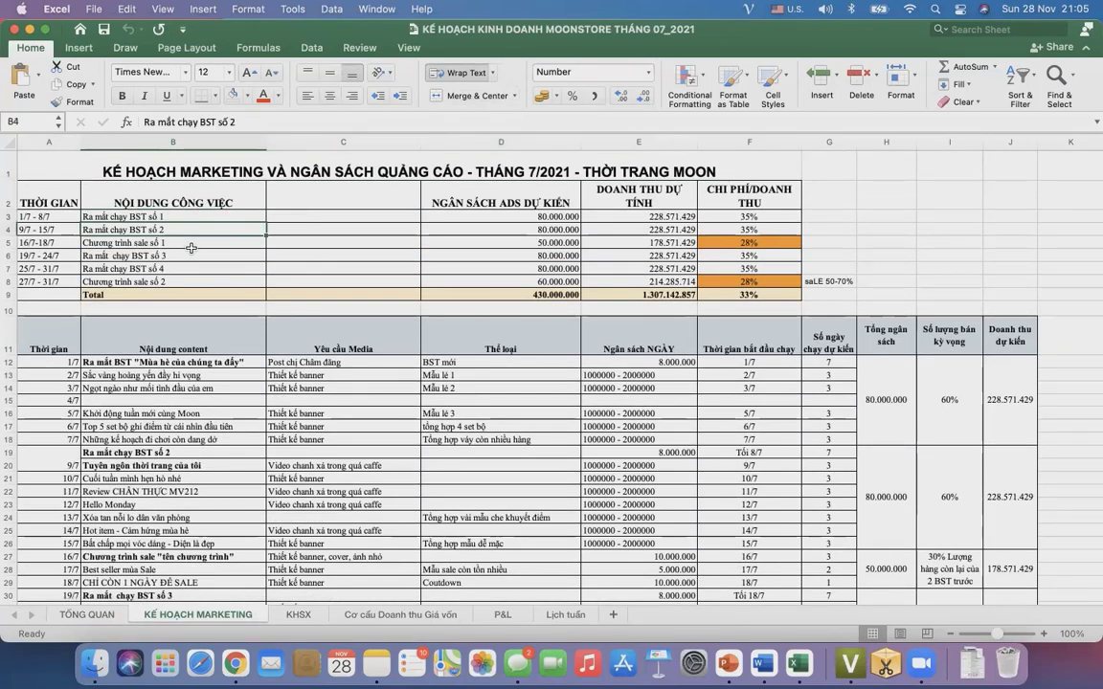
click(192, 280)
scroll(191, 280, down, 3)
click(161, 286)
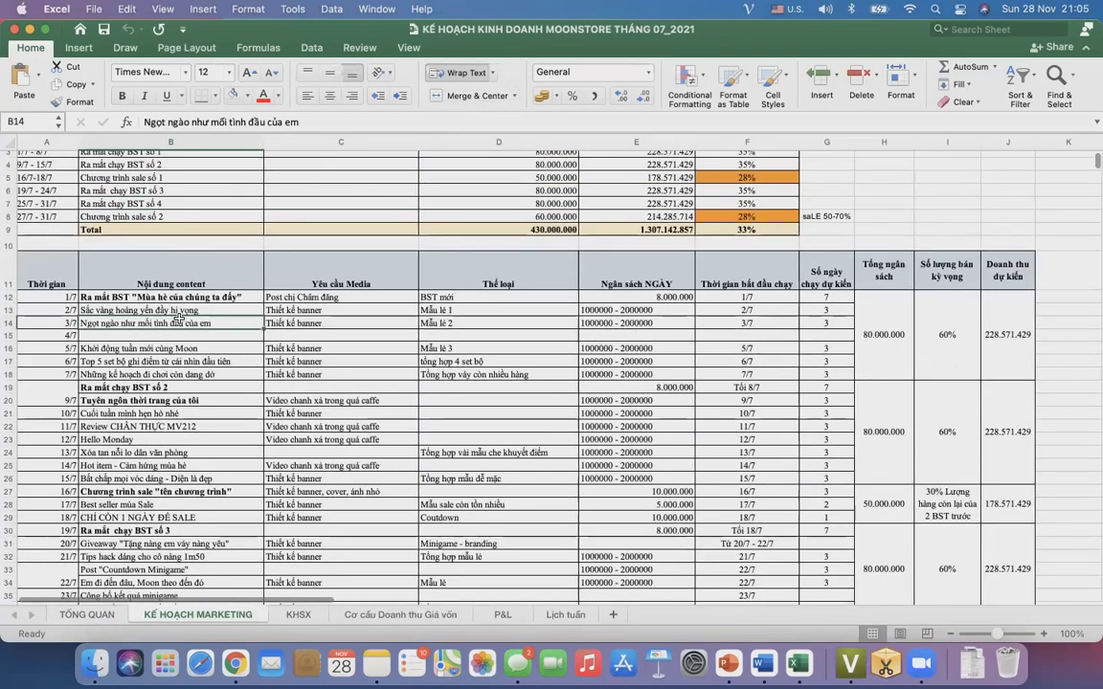
- Examine the July marketing budget summary and the full daily content calendar down to Chương trình sale số 2
scroll(216, 414, up, 3)
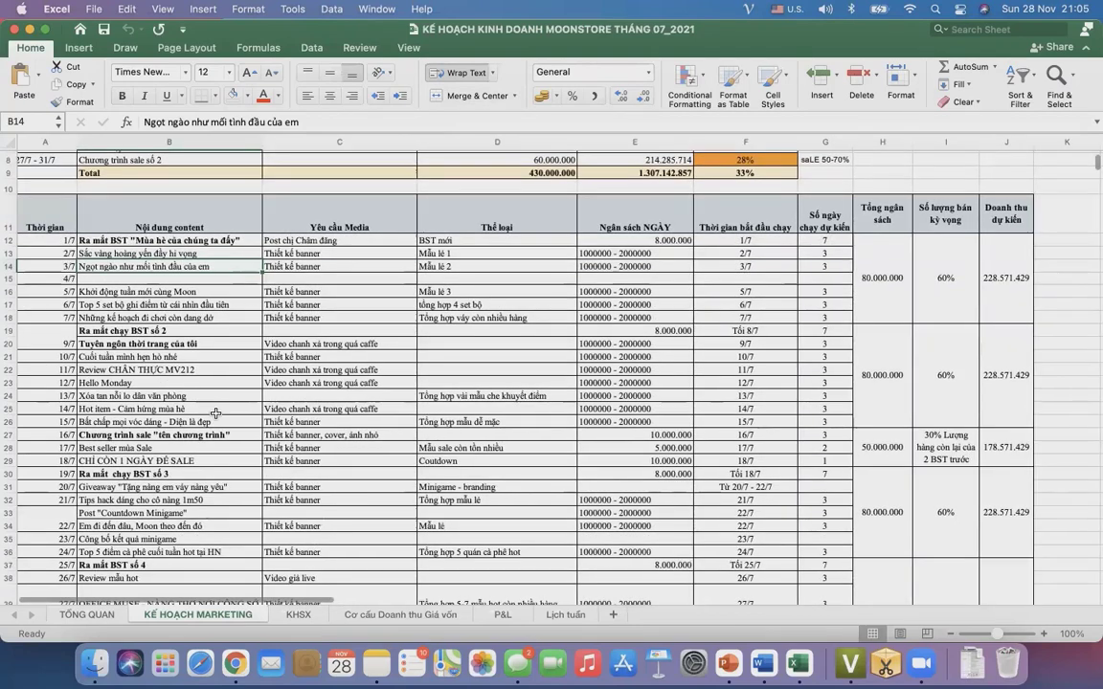
scroll(217, 413, down, 1)
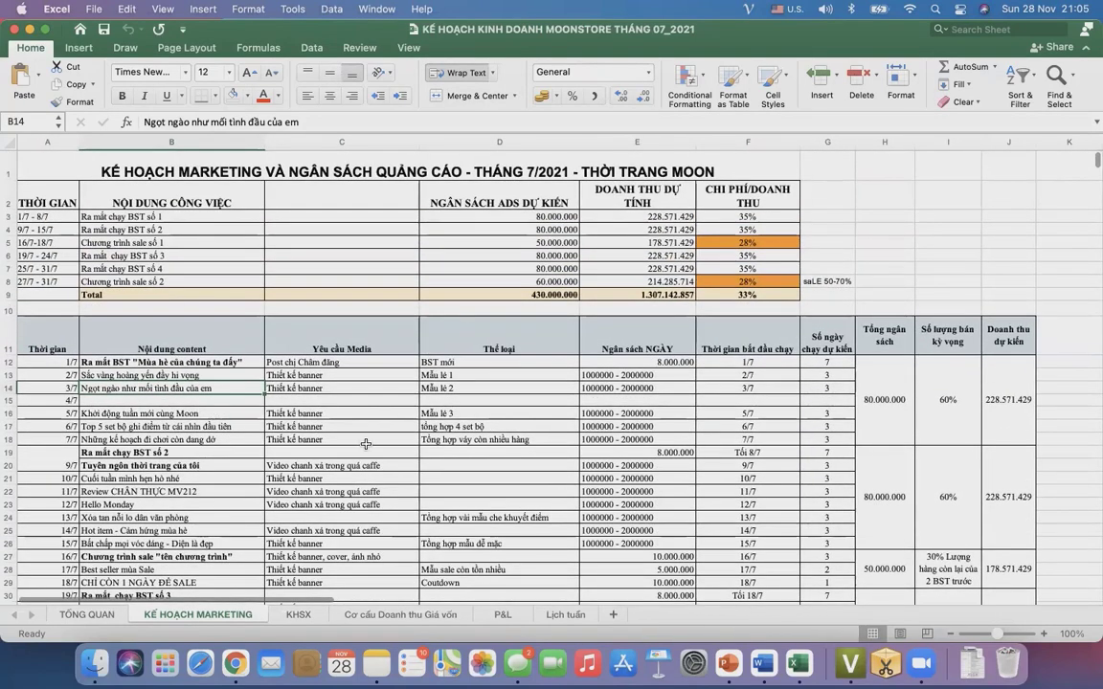
scroll(425, 485, down, 7)
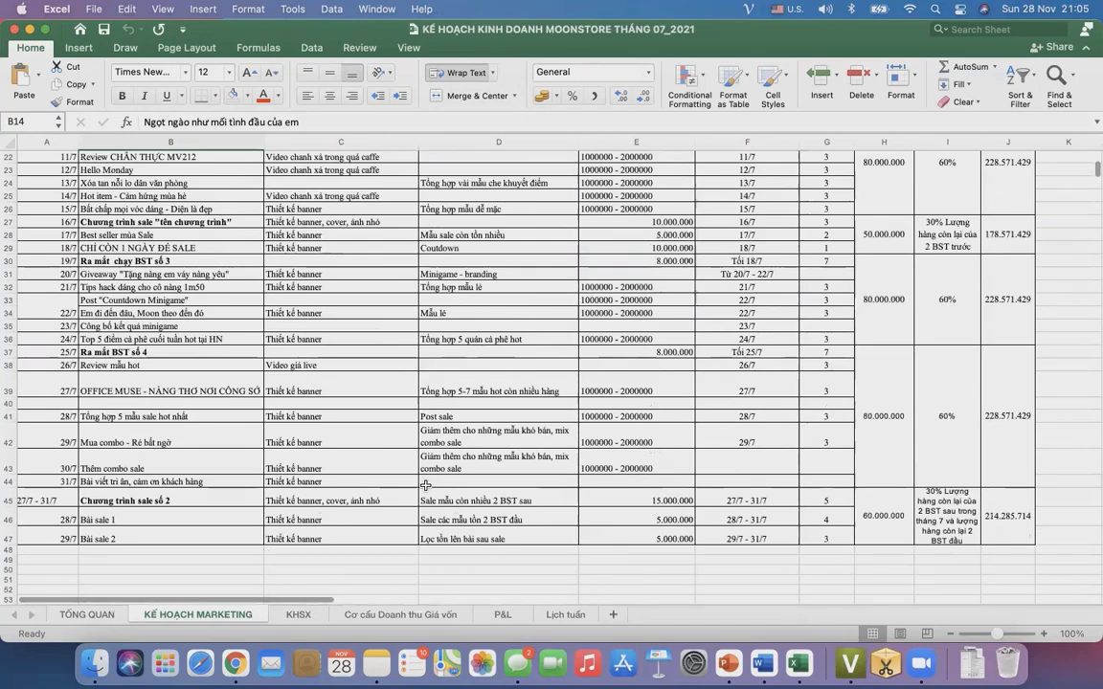
scroll(203, 372, up, 2)
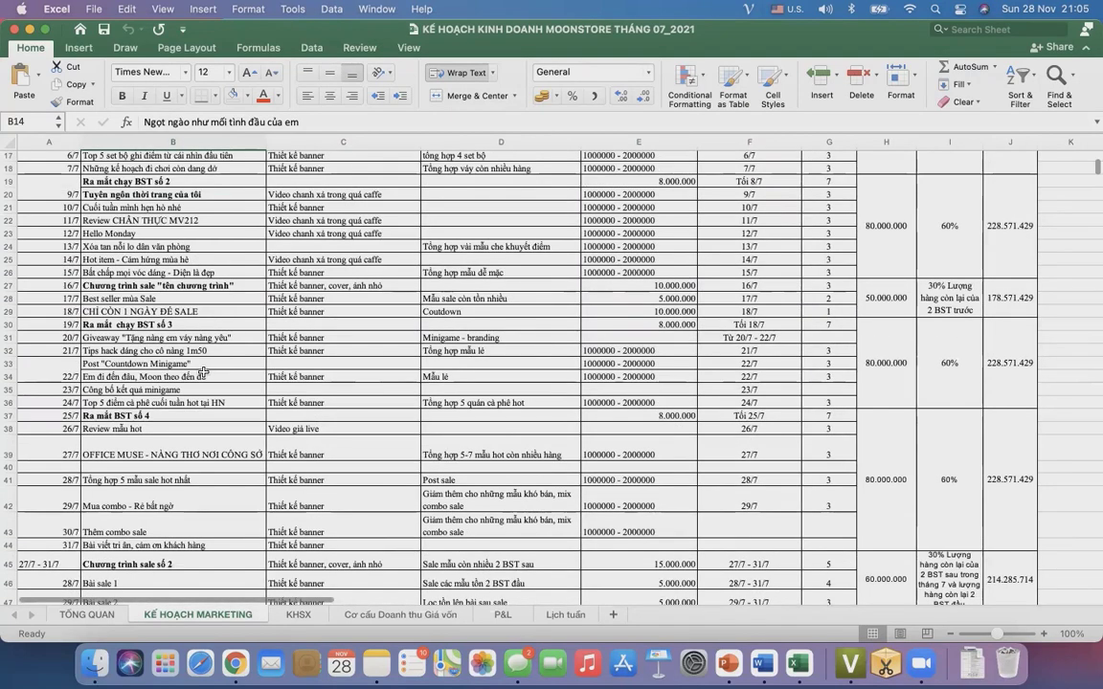
scroll(203, 371, up, 5)
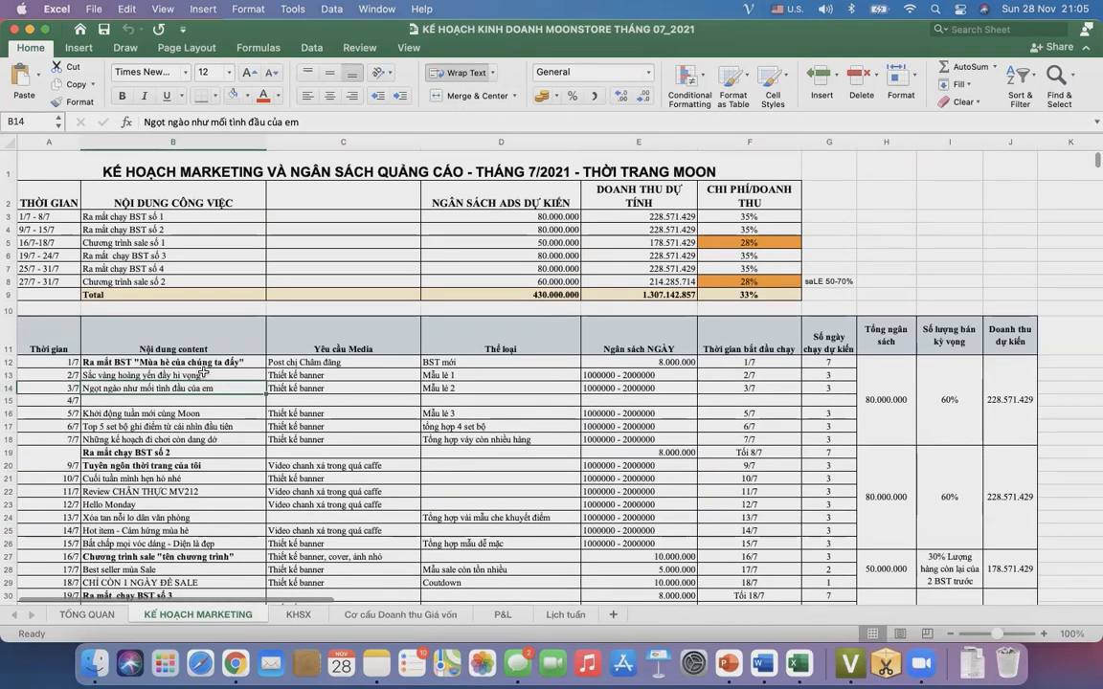
scroll(203, 372, down, 1)
scroll(203, 371, down, 2)
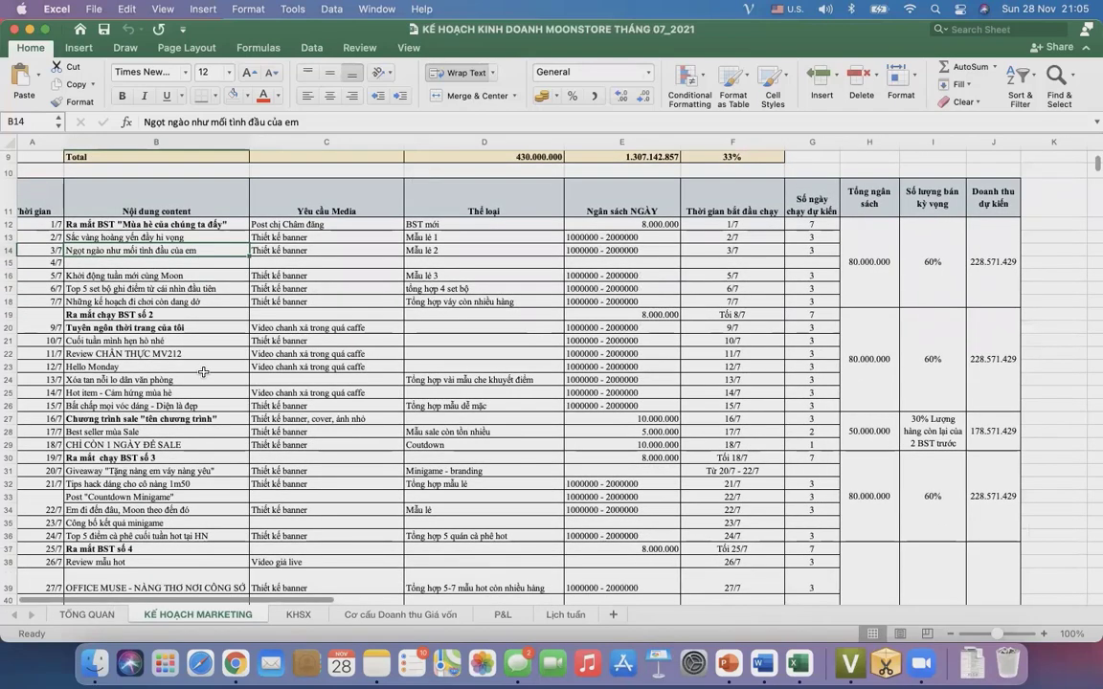
scroll(202, 372, down, 1)
scroll(509, 369, up, 3)
scroll(508, 370, up, 1)
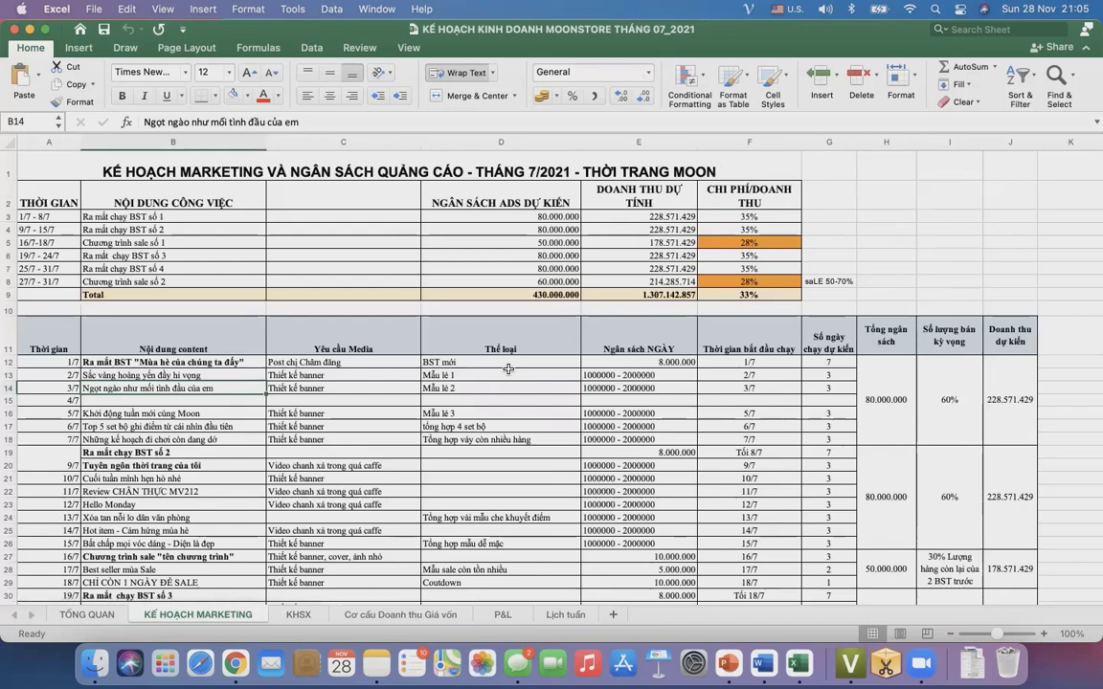
scroll(508, 370, down, 10)
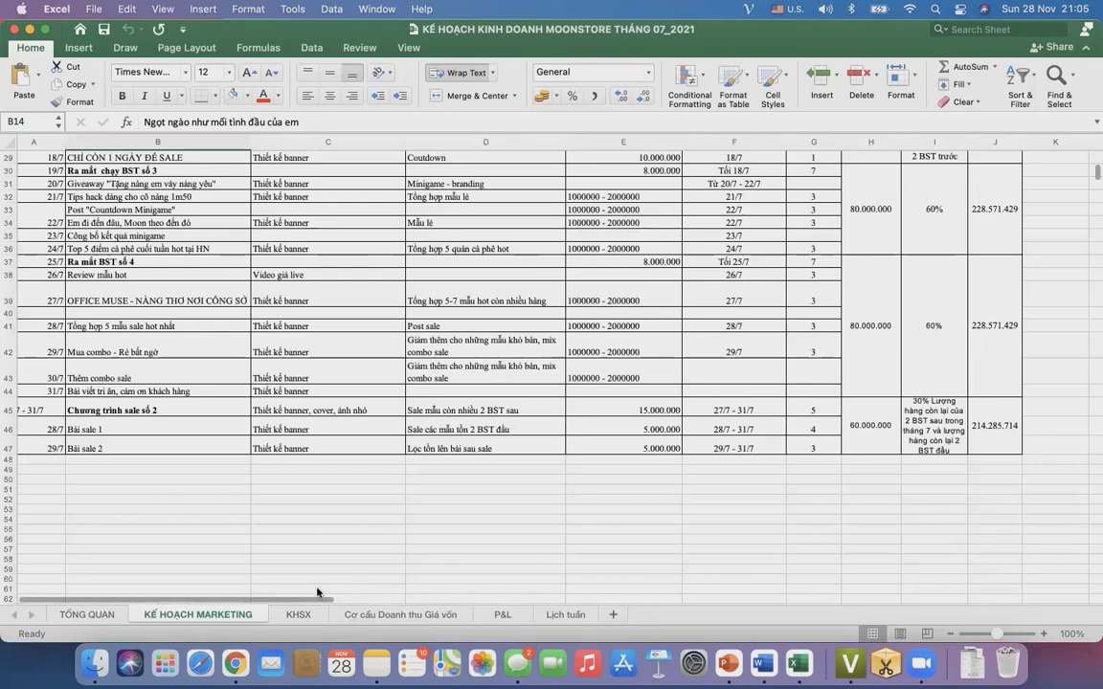
scroll(357, 445, up, 5)
scroll(357, 445, left, 1)
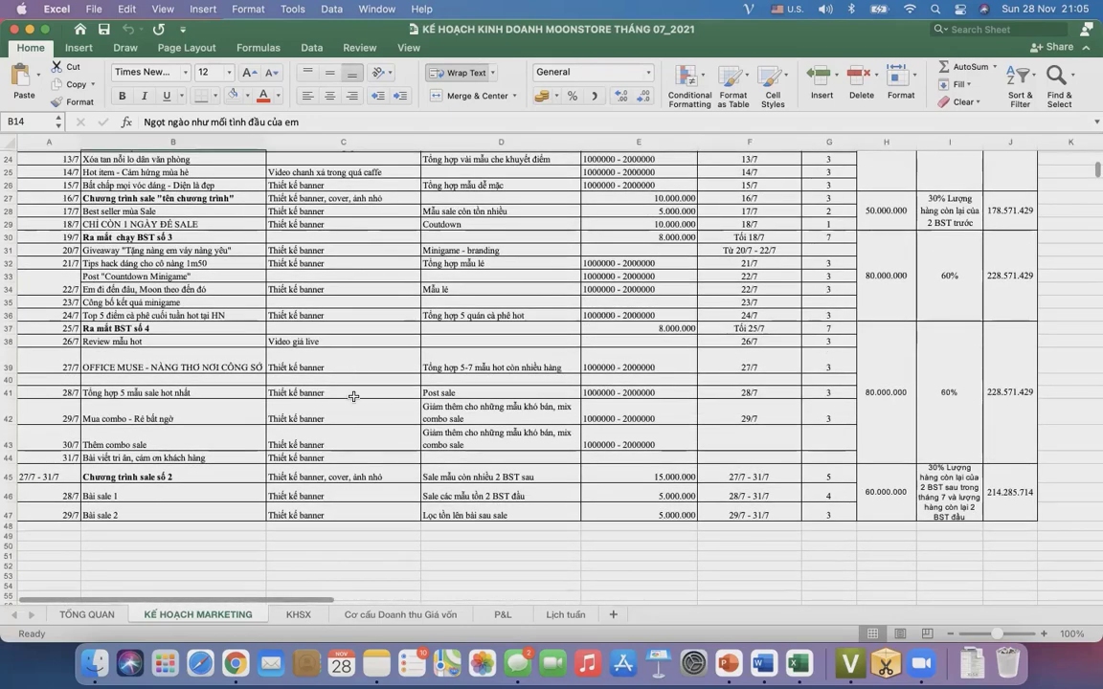
scroll(360, 462, up, 15)
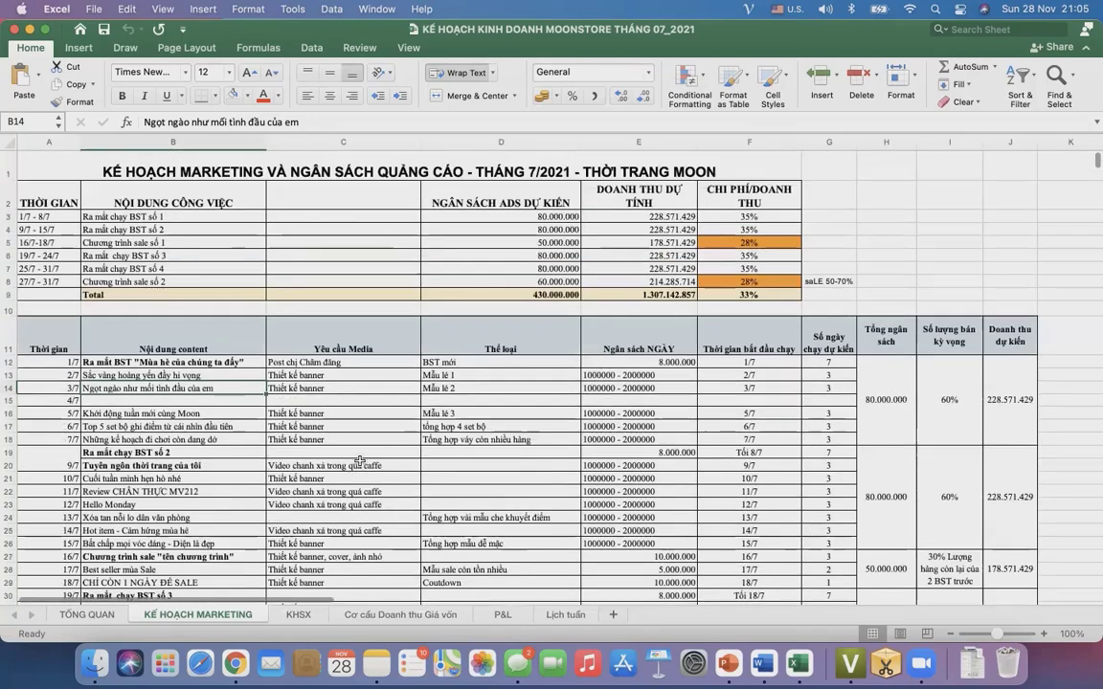
scroll(359, 462, down, 1)
scroll(359, 462, right, 1)
scroll(359, 462, down, 7)
scroll(359, 461, right, 1)
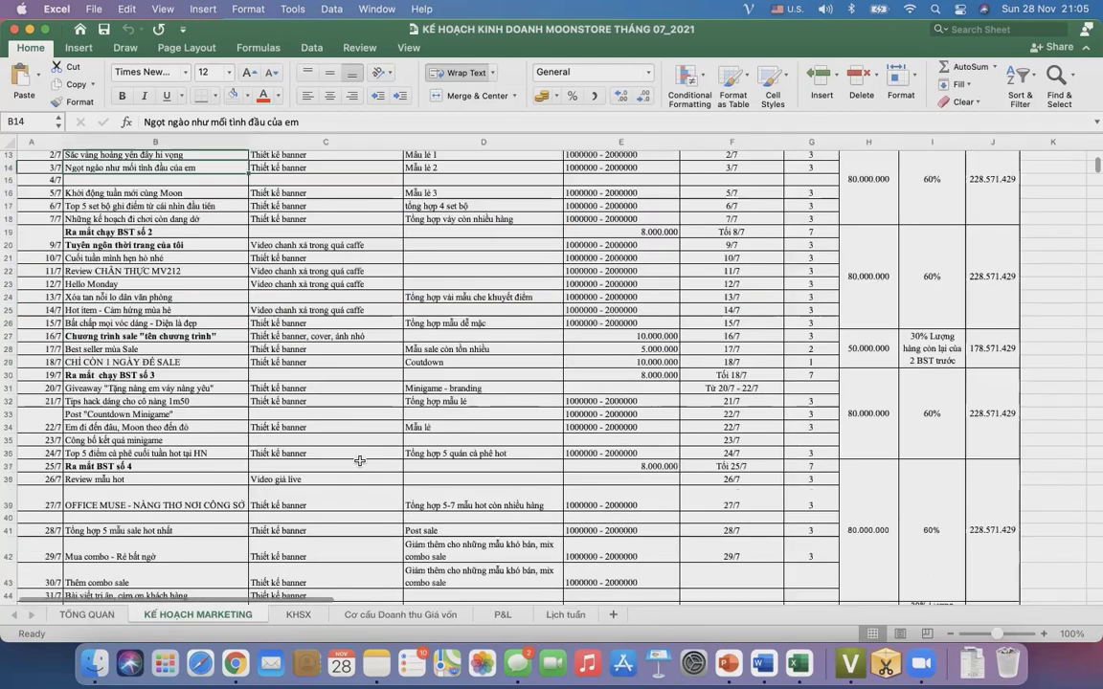
scroll(360, 461, down, 5)
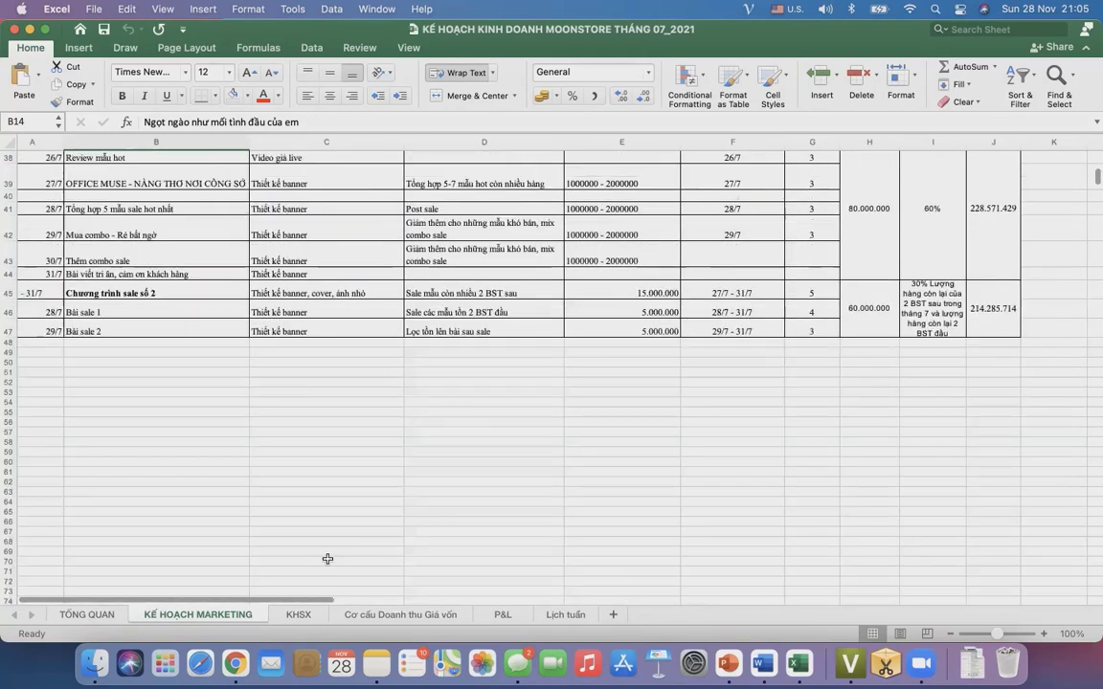
- Show the KHSX sheet and highlight A5:N36, covering the unit cost, production quantity and monthly quantity tables
click(297, 615)
scroll(396, 431, down, 8)
scroll(396, 431, up, 10)
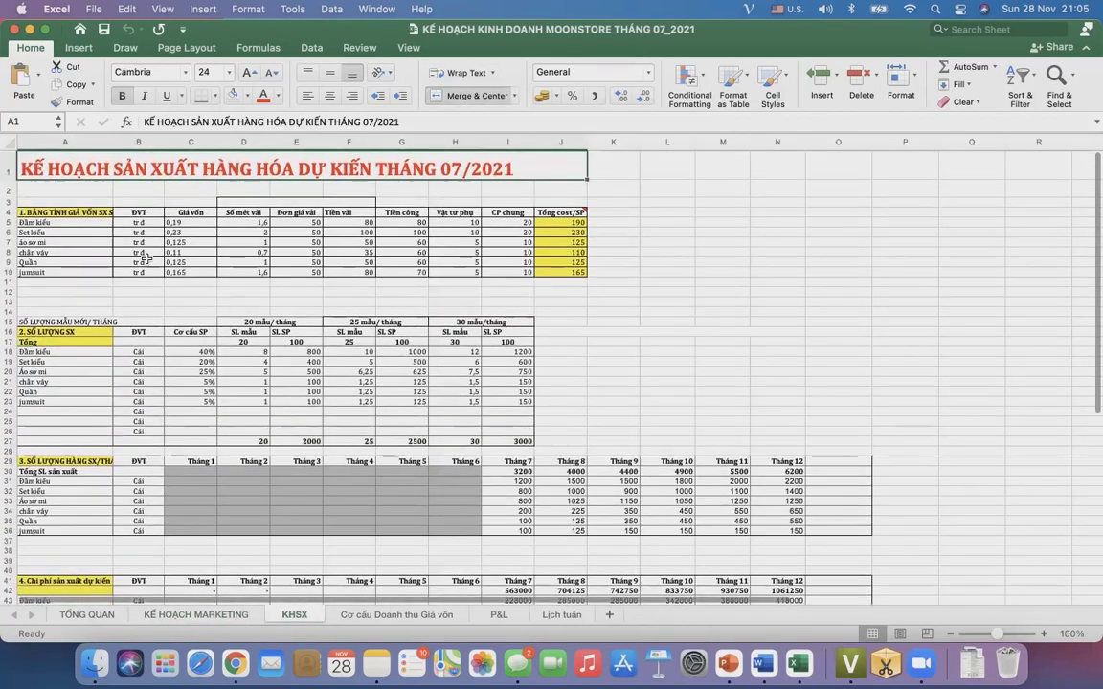
drag(58, 222, 730, 485)
scroll(756, 503, down, 4)
scroll(757, 503, right, 1)
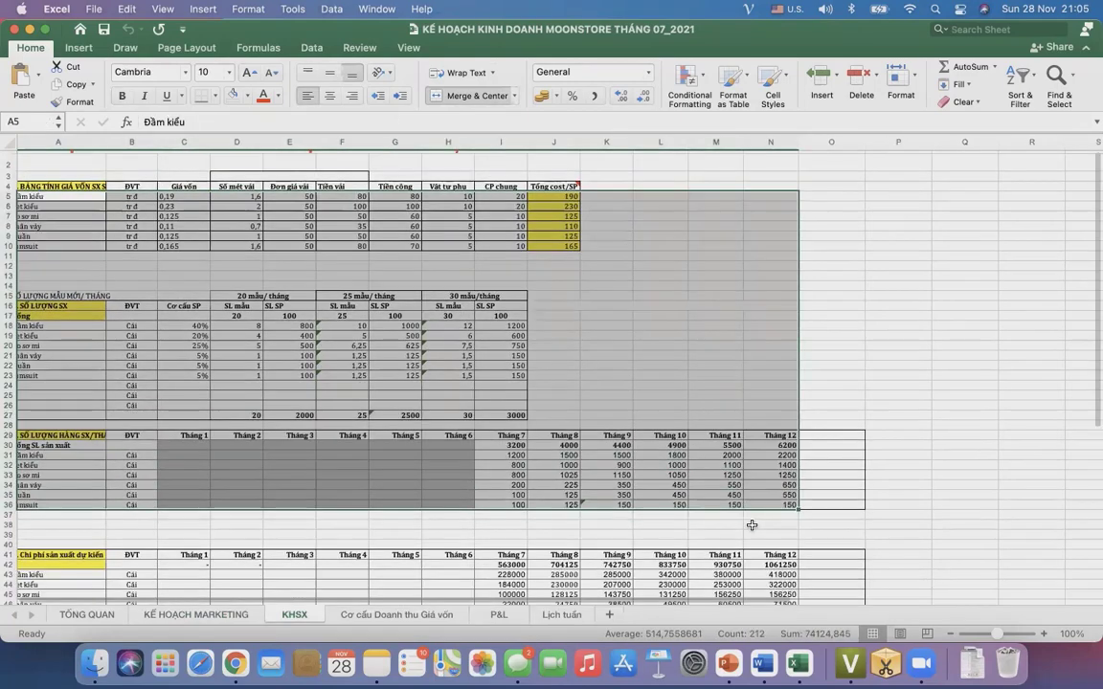
- Point out the Tháng 12 production cost total, highlight the unit cost rows from B6, and review the Chi phí sản xuất dự kiến table
click(769, 518)
scroll(769, 518, up, 5)
scroll(768, 518, left, 1)
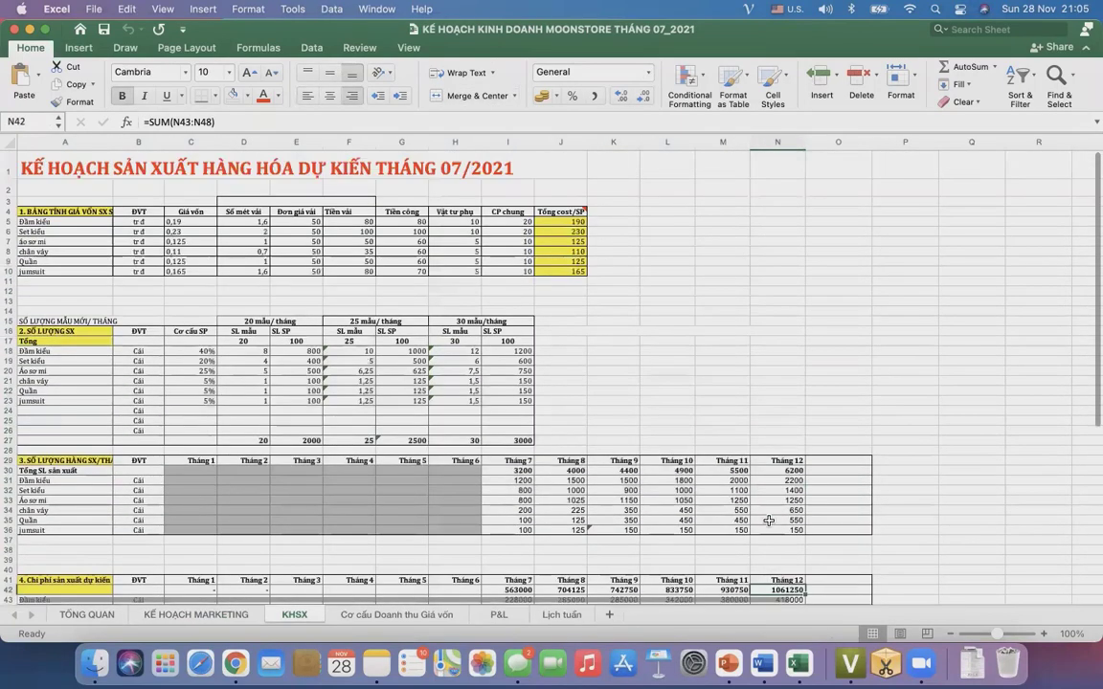
drag(138, 232, 532, 301)
scroll(531, 301, down, 9)
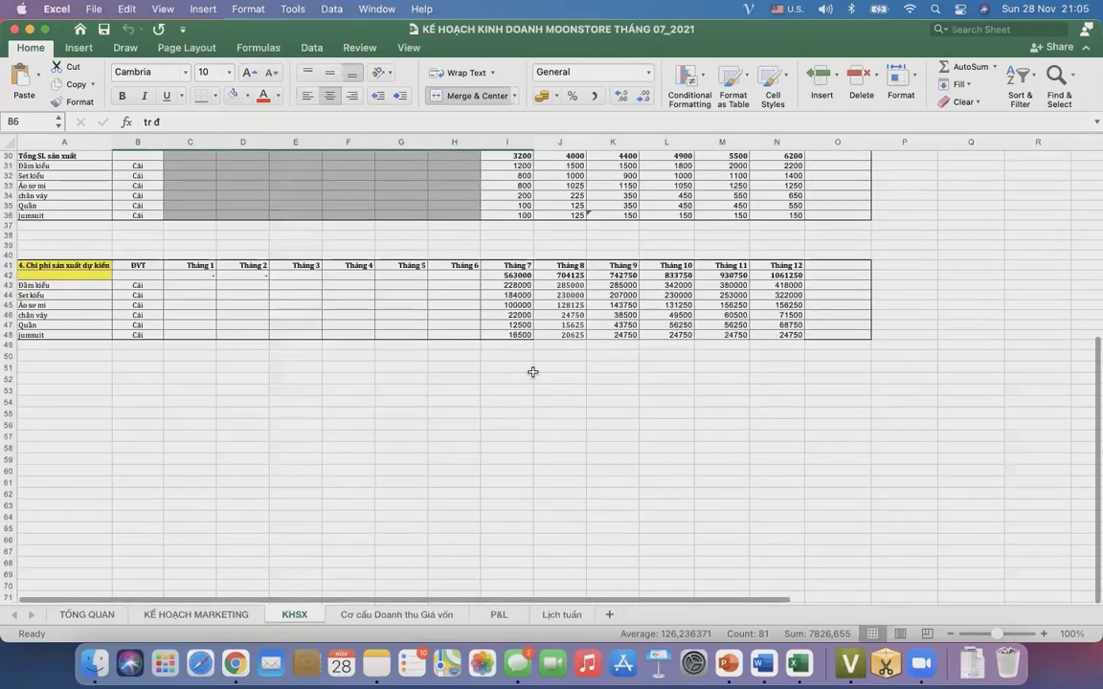
scroll(532, 369, up, 9)
scroll(477, 557, down, 3)
scroll(478, 557, down, 5)
- Show the Cơ cấu Doanh thu Giá vốn sheet and highlight its GIÁ BÁN and VÒNG ĐỜI SẢN PHẨM tables
click(402, 615)
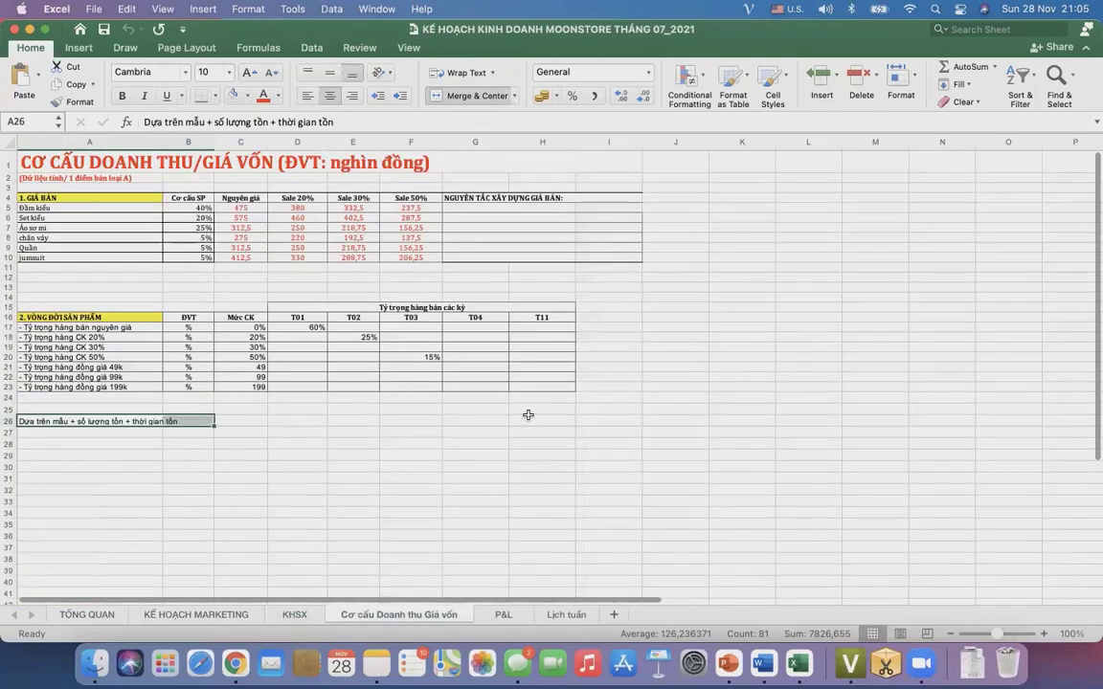
drag(29, 198, 569, 374)
click(646, 524)
- Show the P&L sheet and skim its projected cost, revenue and profit lines for Tháng 7
click(502, 614)
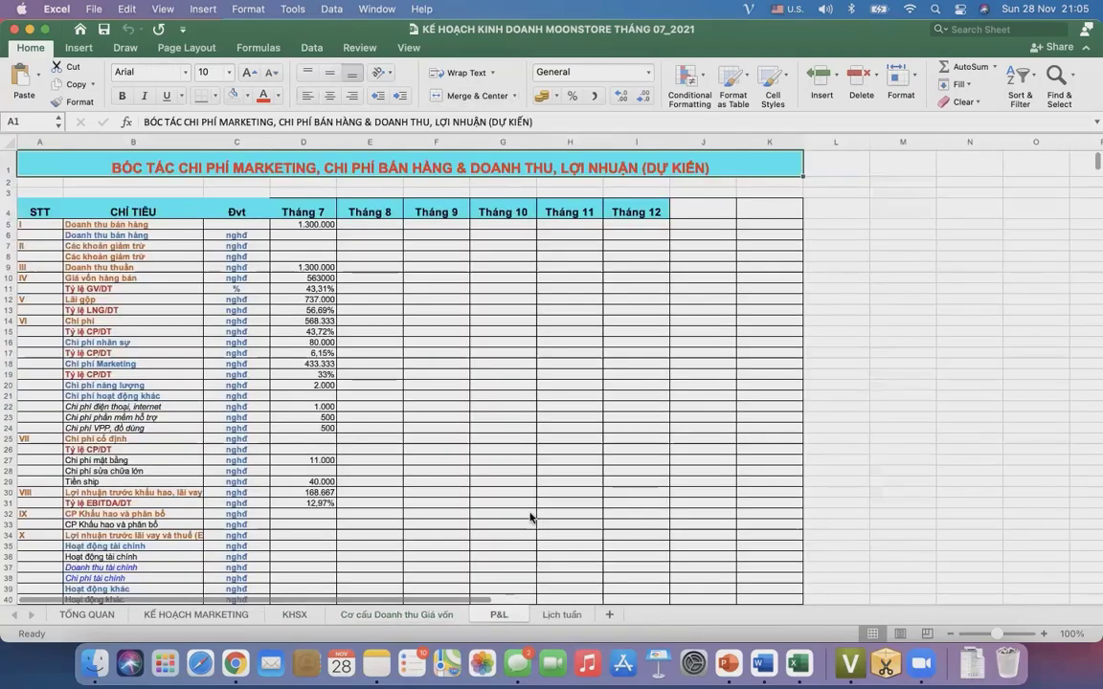
scroll(363, 276, down, 5)
scroll(363, 277, up, 5)
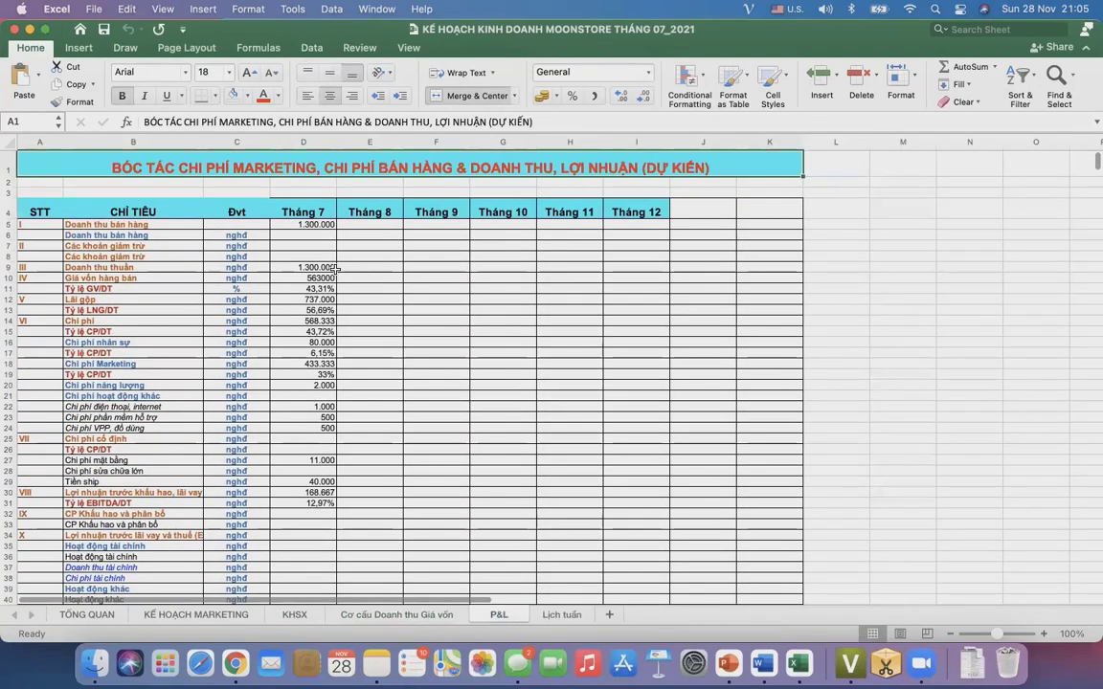
- Highlight the P&L lines from B6, review them down to Tỷ lệ EAT/DT, and show the Lịch tuần sheet's planning and evaluation columns
drag(163, 230, 661, 430)
scroll(675, 469, down, 10)
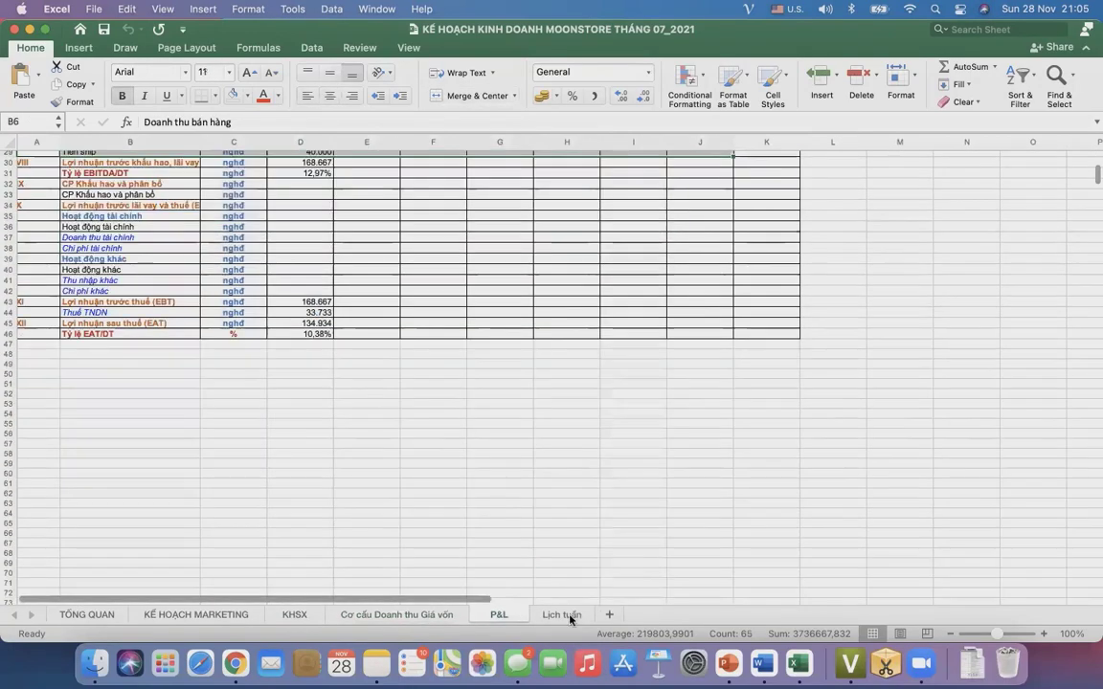
click(562, 614)
scroll(571, 402, right, 10)
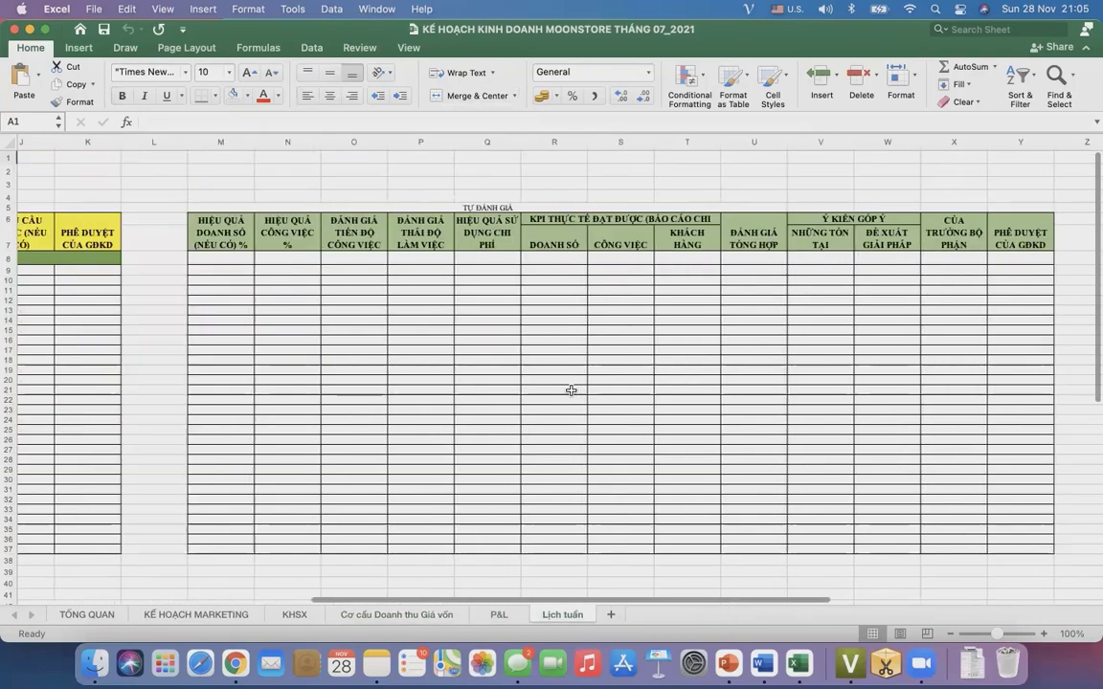
scroll(571, 390, left, 10)
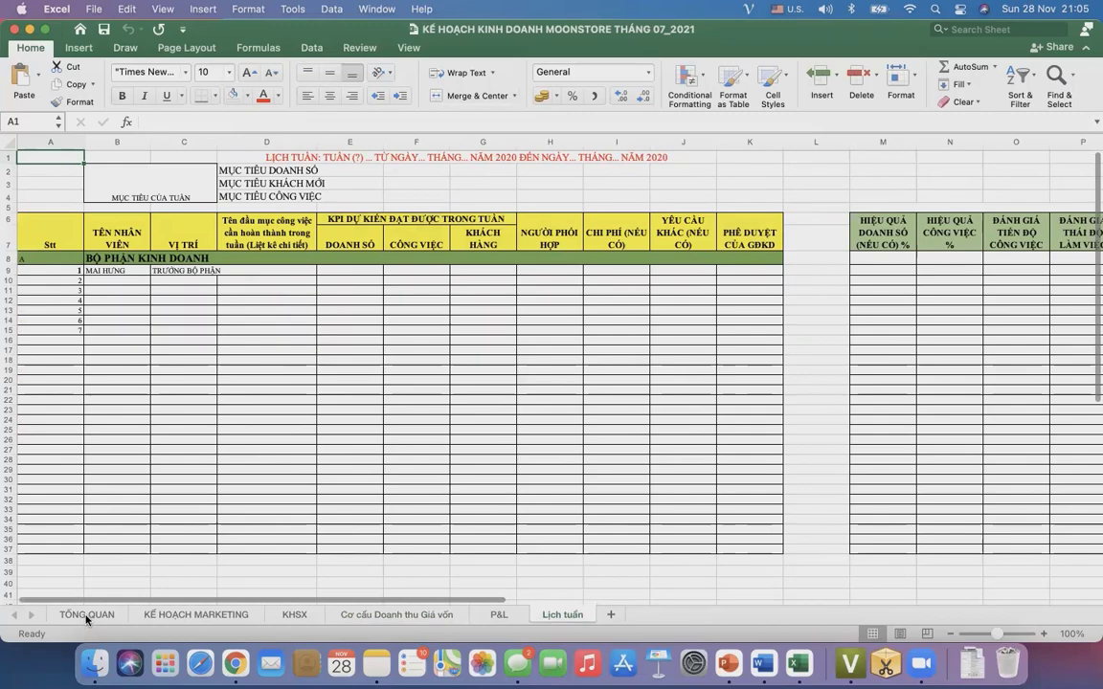
- Recap the TỔNG QUAN, KẾ HOẠCH MARKETING and KHSX sheets, and close the Moonstore July 2021 workbook
click(87, 616)
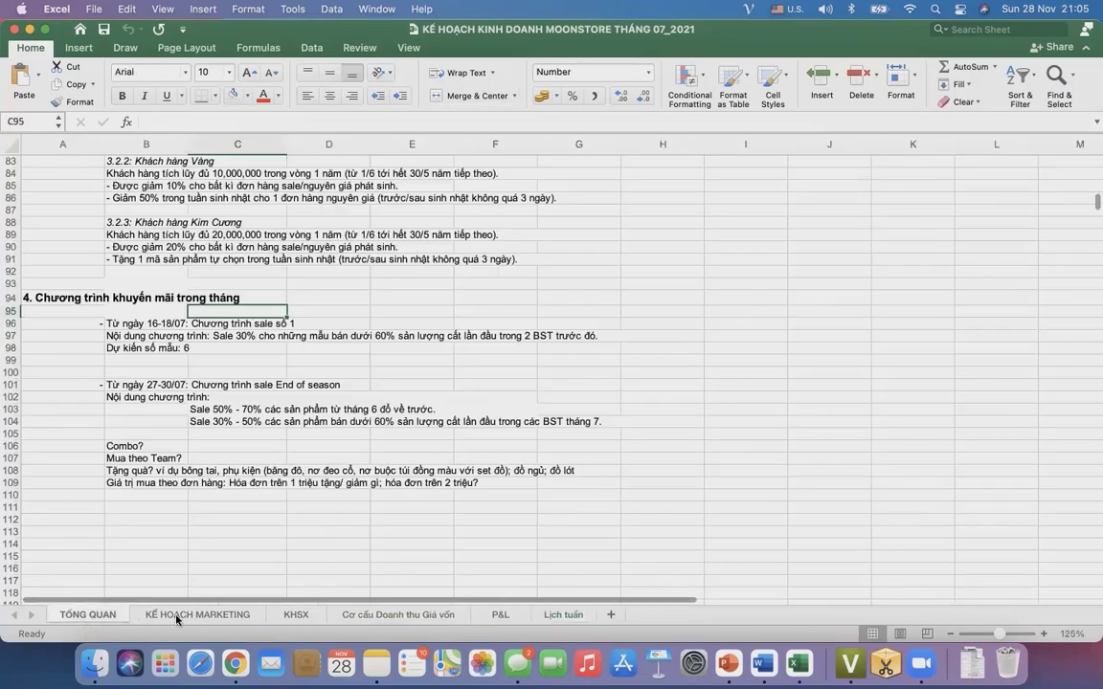
click(191, 615)
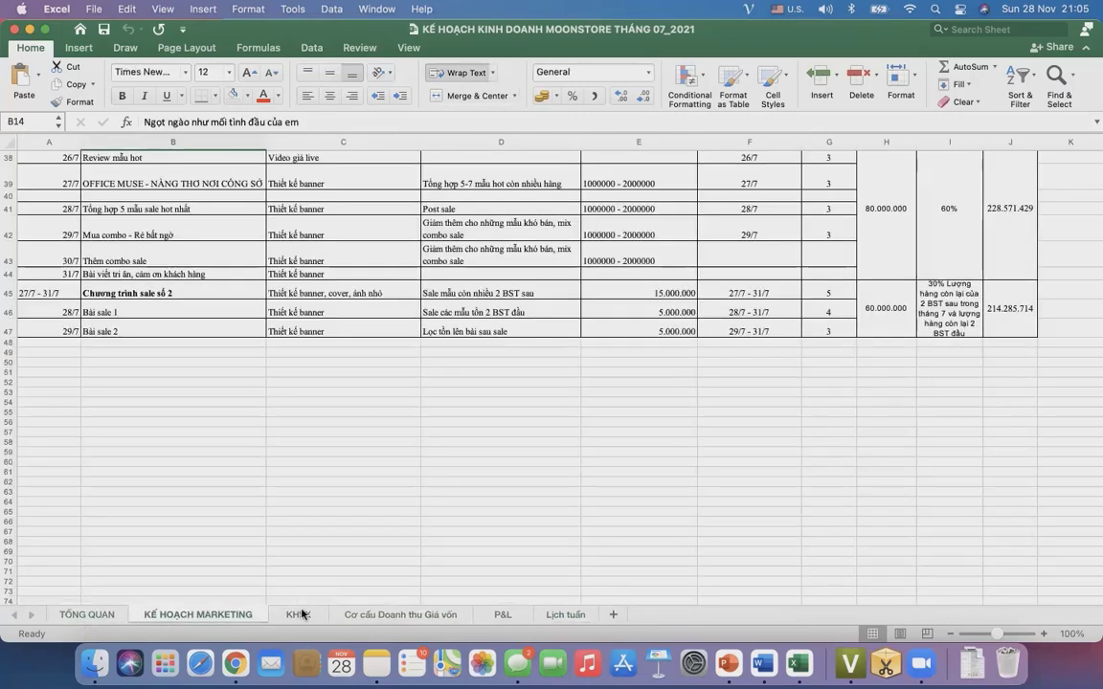
click(299, 614)
scroll(300, 435, up, 10)
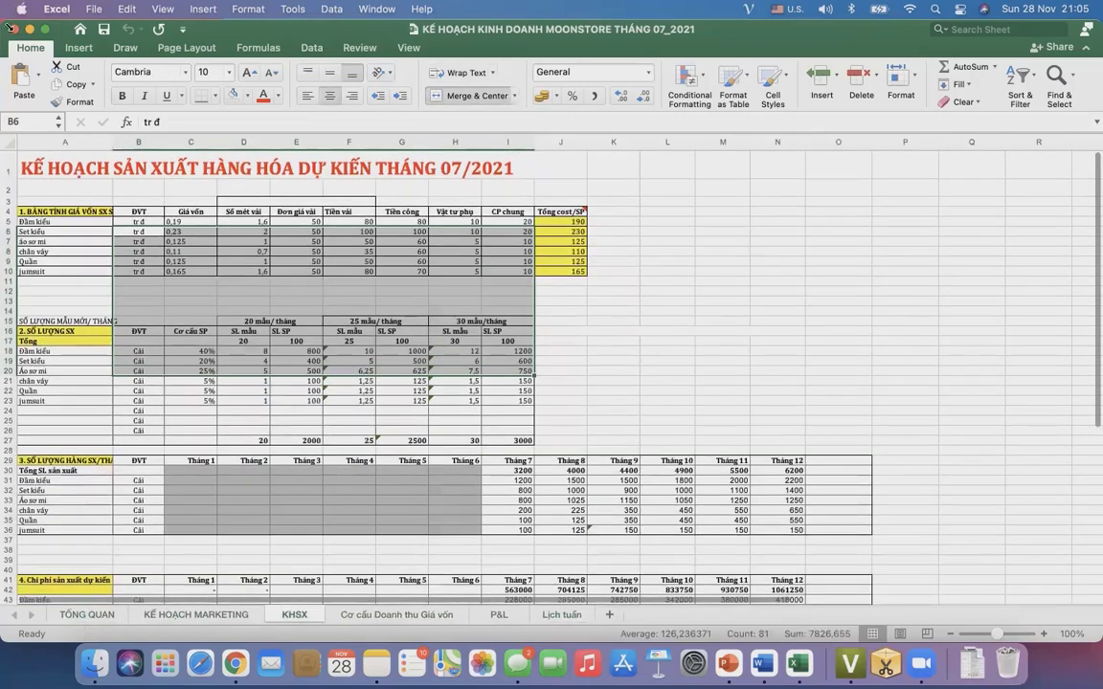
click(15, 31)
- Switch to Finder and open Ke hoach Kinh doanh - Marketing Tong hop [03.03.13].xls from the Lập kế hoạch kinh doanh folder
click(94, 663)
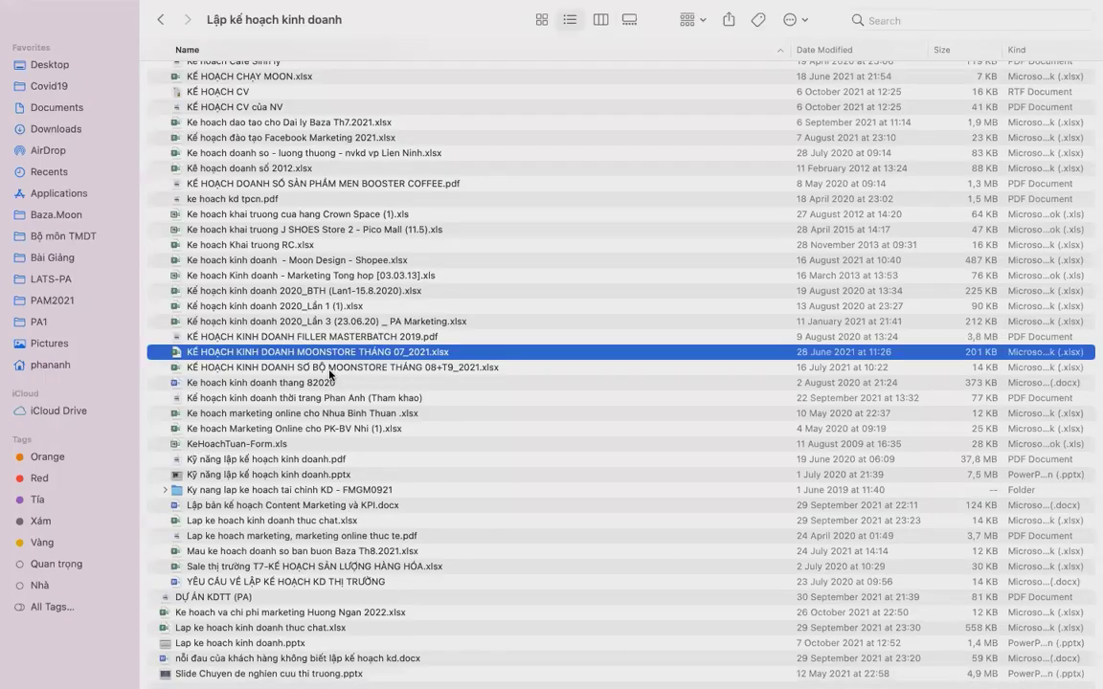
click(328, 371)
click(305, 384)
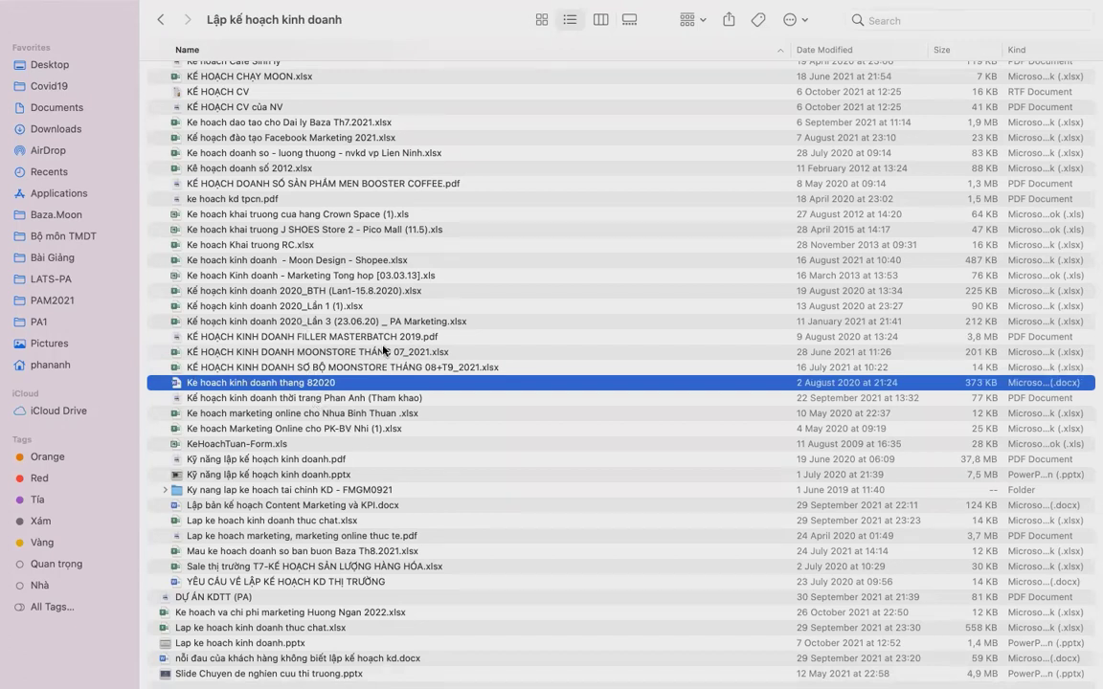
click(326, 291)
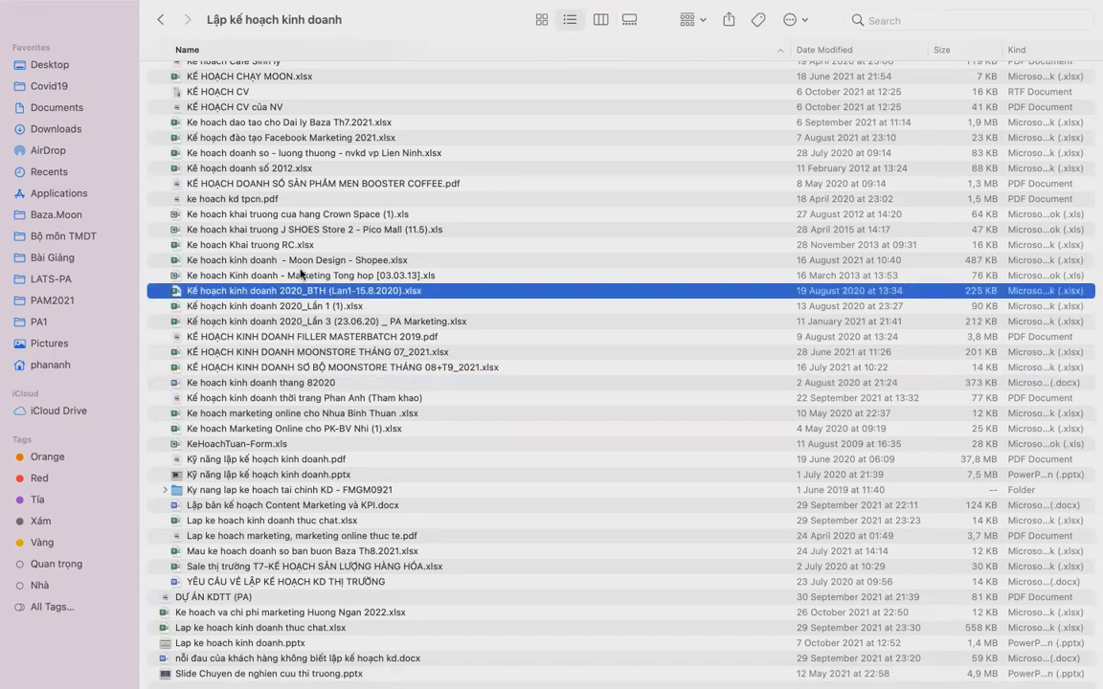
click(287, 275)
double_click(292, 278)
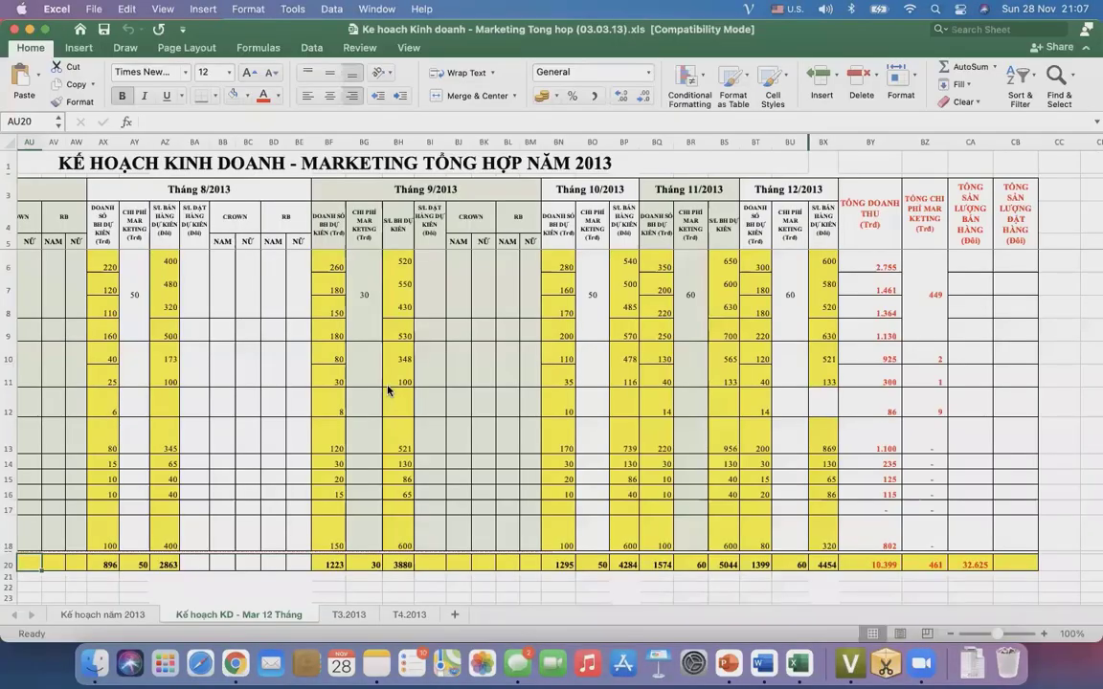
- Review the Kế hoạch KD - Mar 12 Tháng sheet from Tháng 1/2013 through Tháng 12/2013 and the yearly total columns
scroll(388, 390, left, 3)
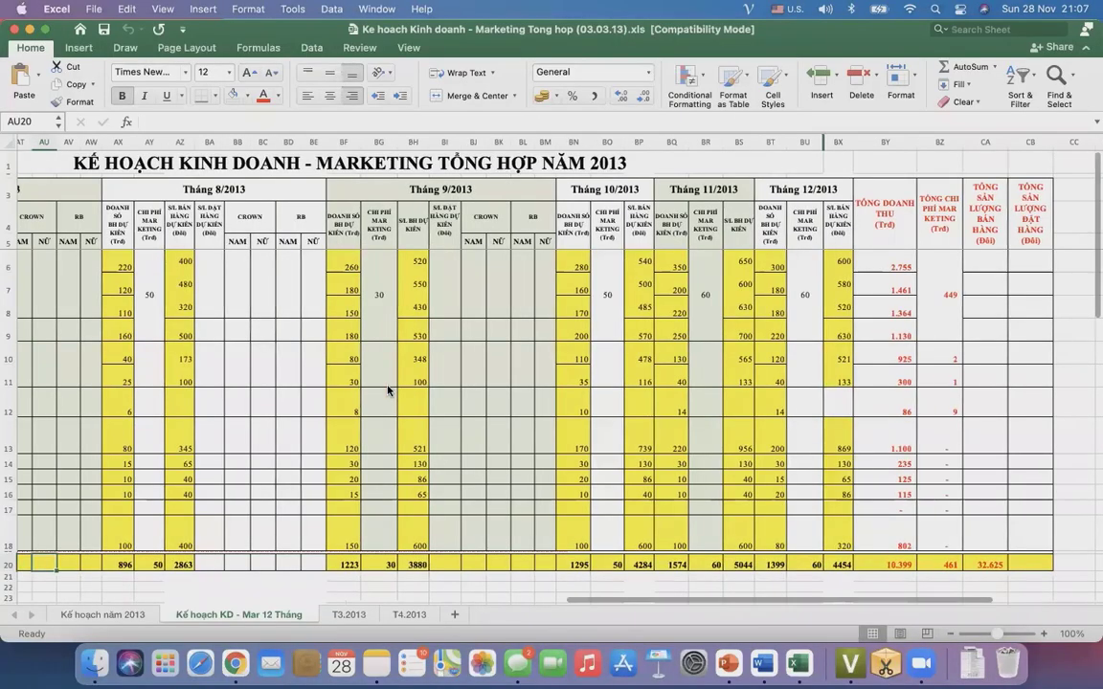
scroll(388, 390, left, 10)
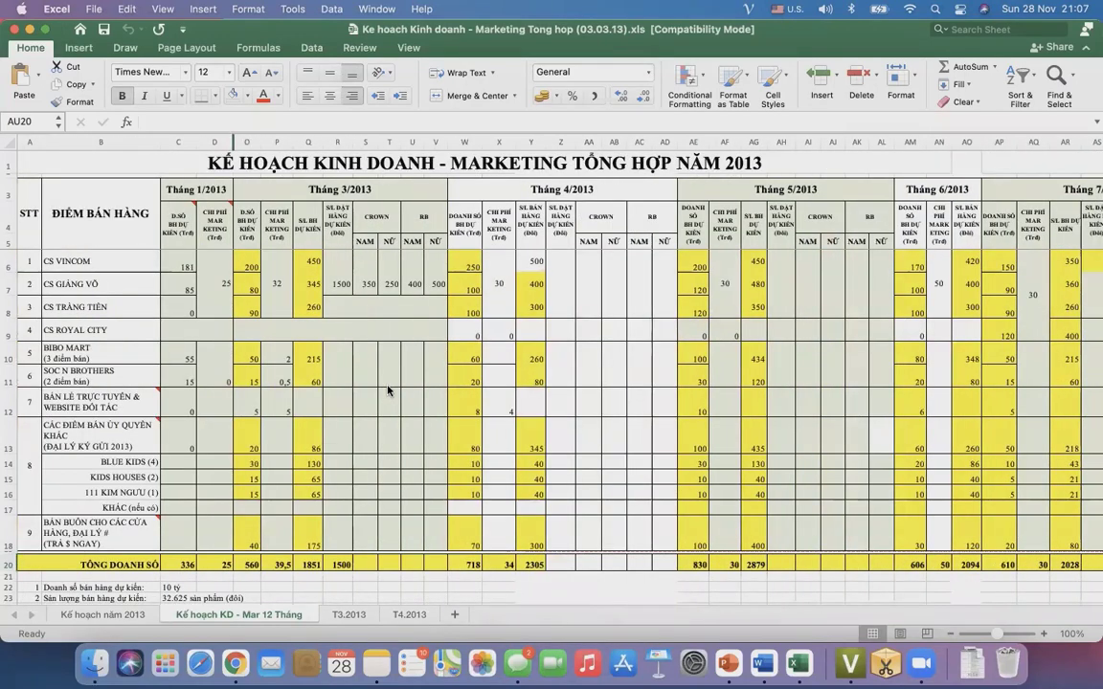
scroll(388, 390, right, 8)
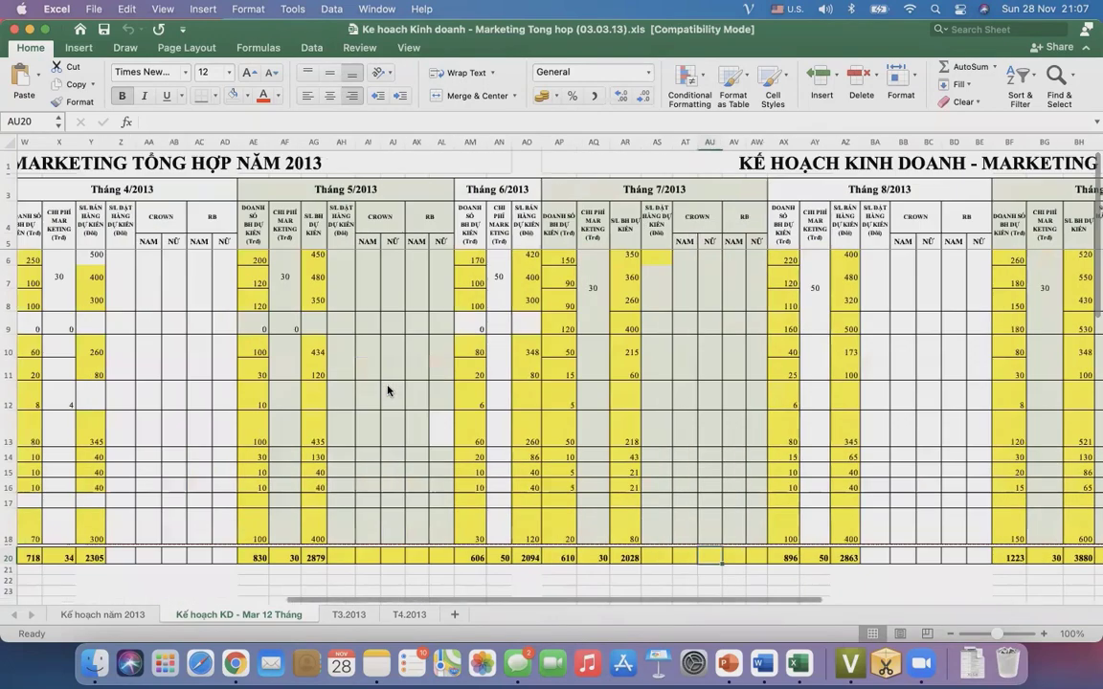
scroll(387, 390, right, 10)
scroll(388, 389, down, 5)
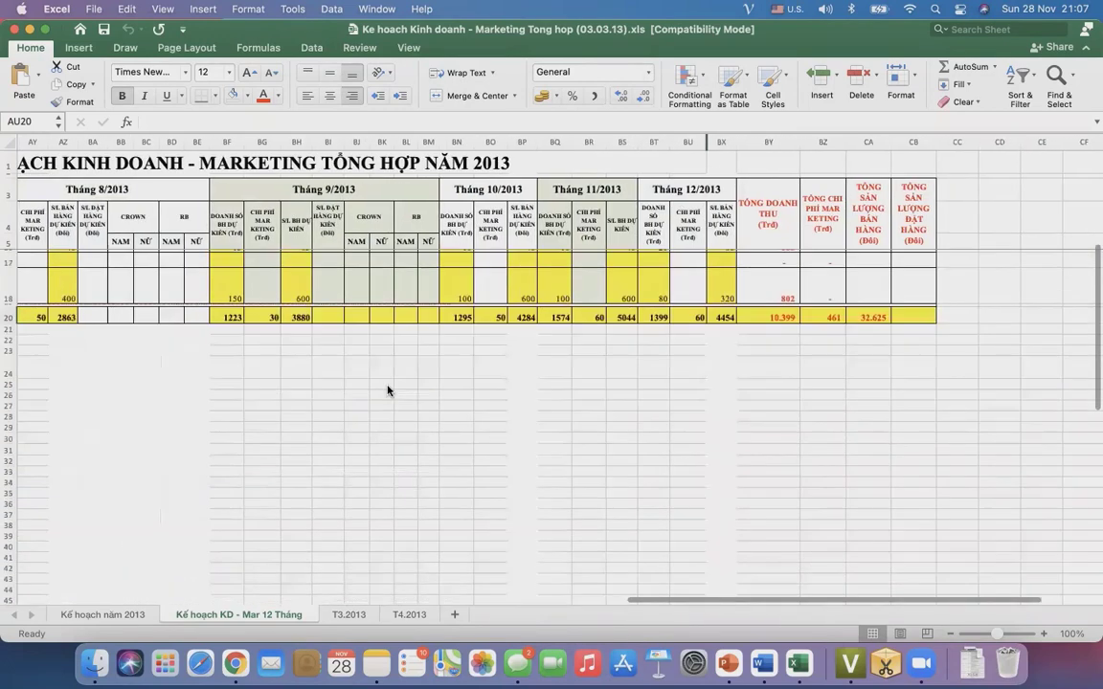
- Show the Kế hoạch năm 2013 marketing budget and the T3.2013 sheet, and close the 2013 workbook
click(106, 613)
scroll(480, 489, left, 3)
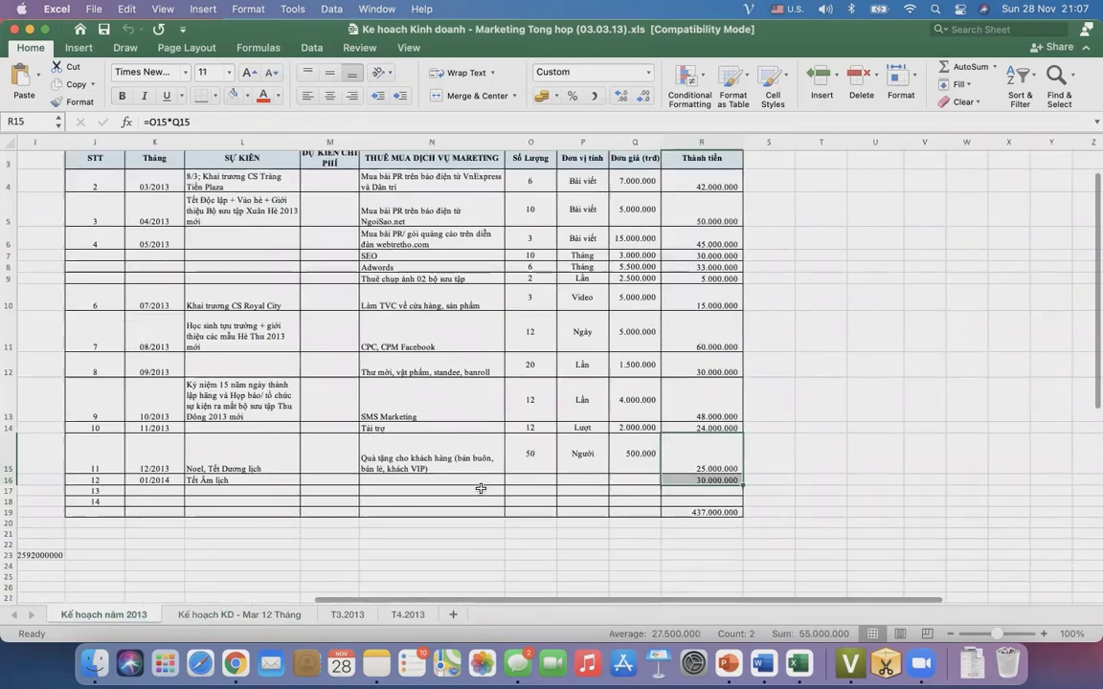
scroll(481, 488, left, 4)
click(283, 615)
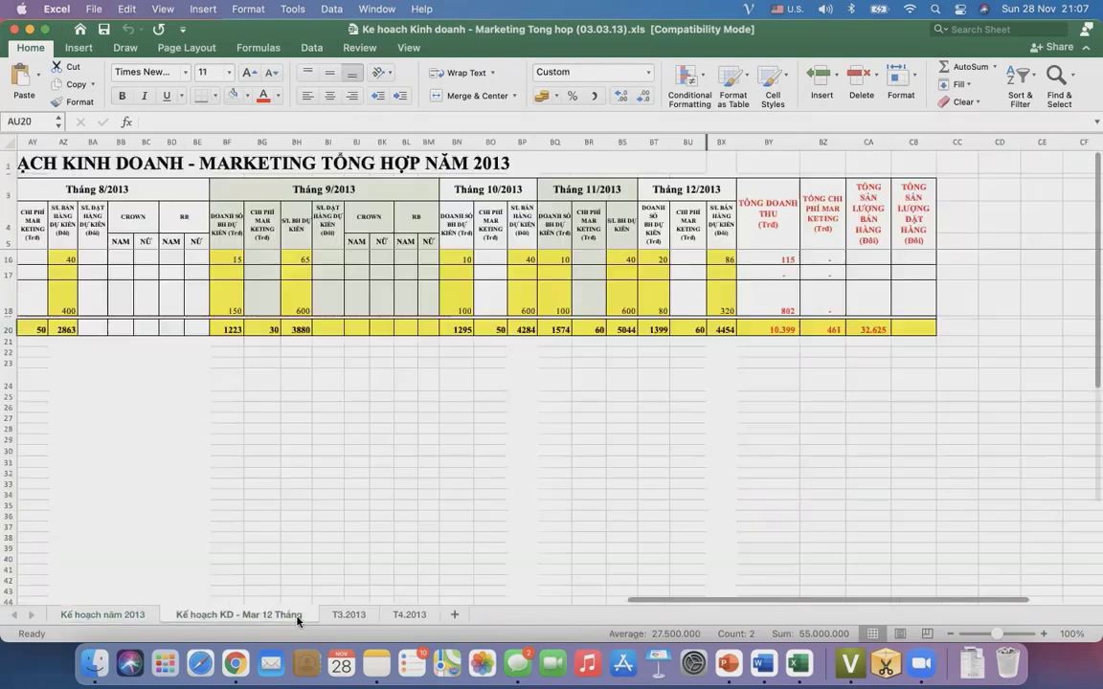
click(346, 614)
scroll(525, 534, down, 5)
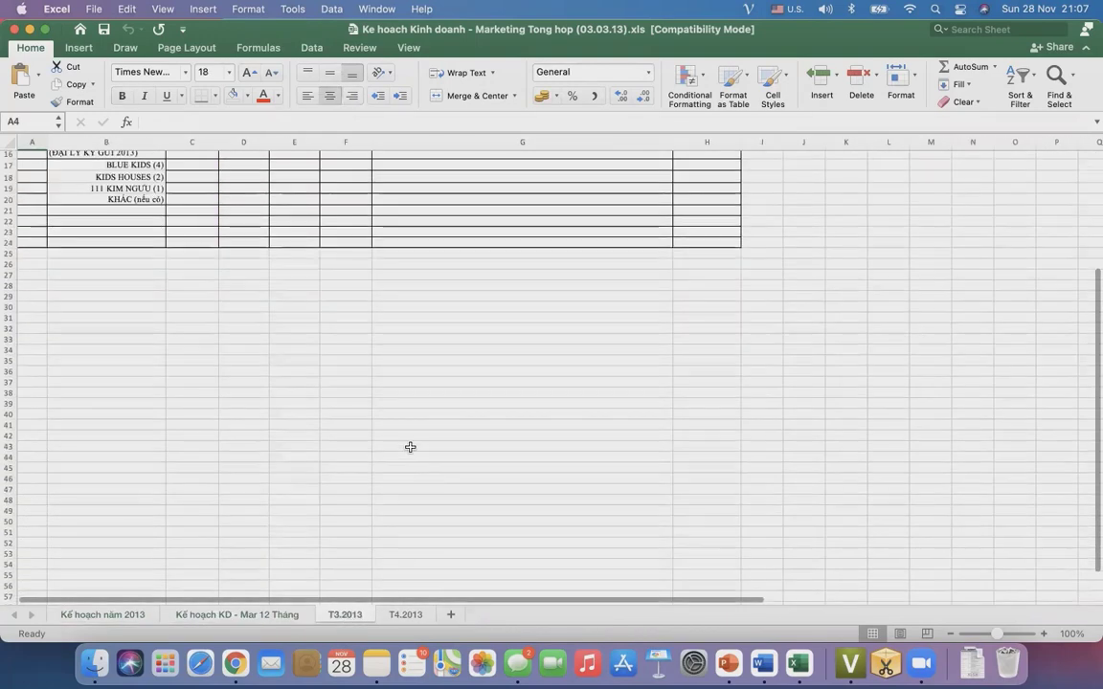
click(16, 28)
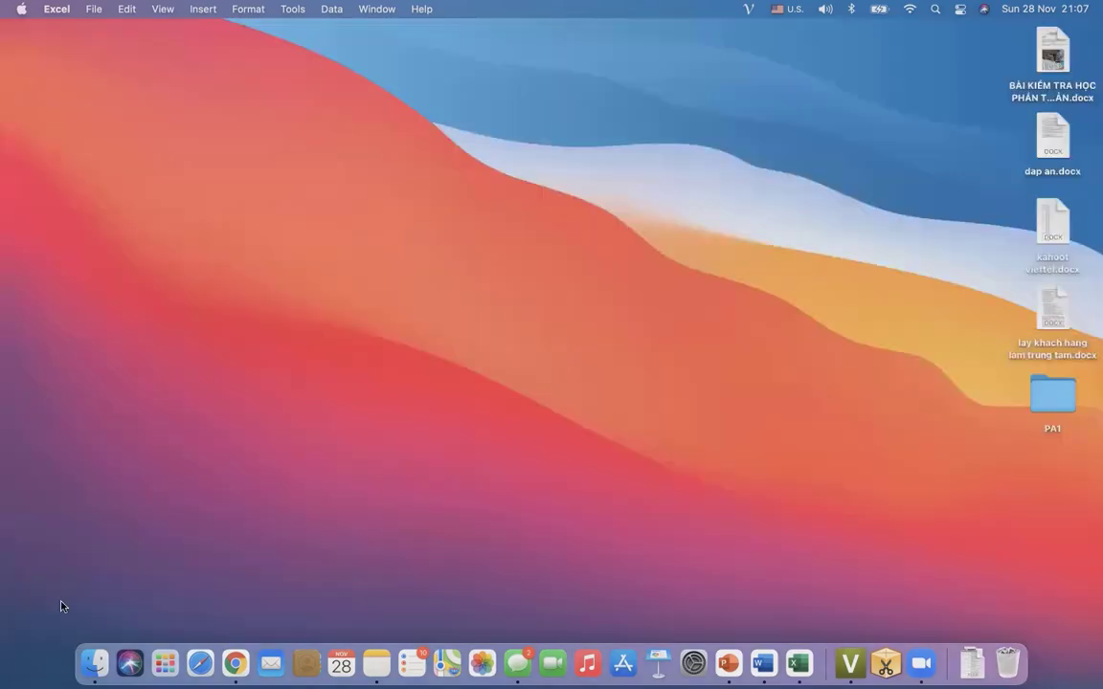
- Switch to Finder and open the reference fashion business plan PDF (Kế hoạch kinh doanh thời trang, Tham khao) in Preview
click(94, 663)
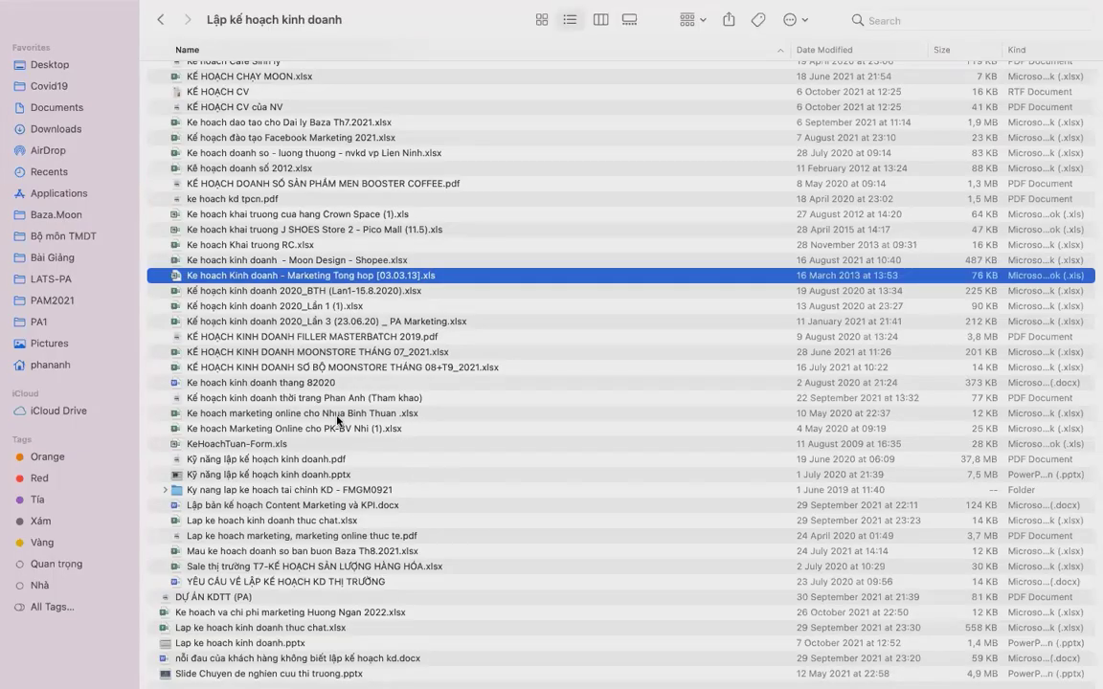
click(306, 400)
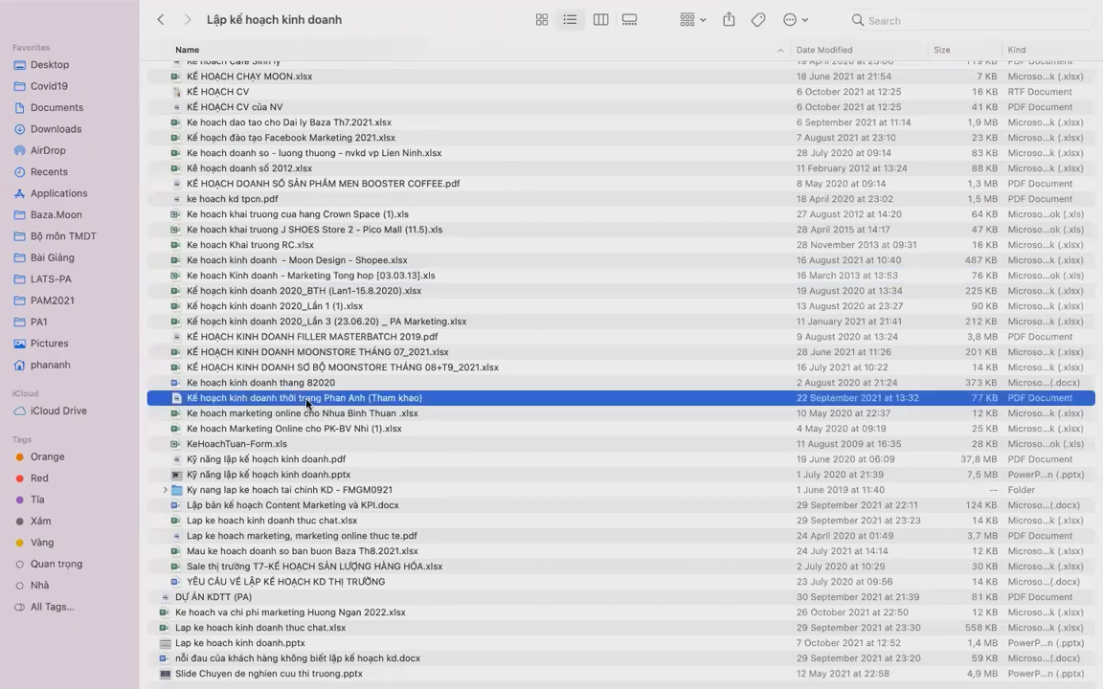
double_click(297, 401)
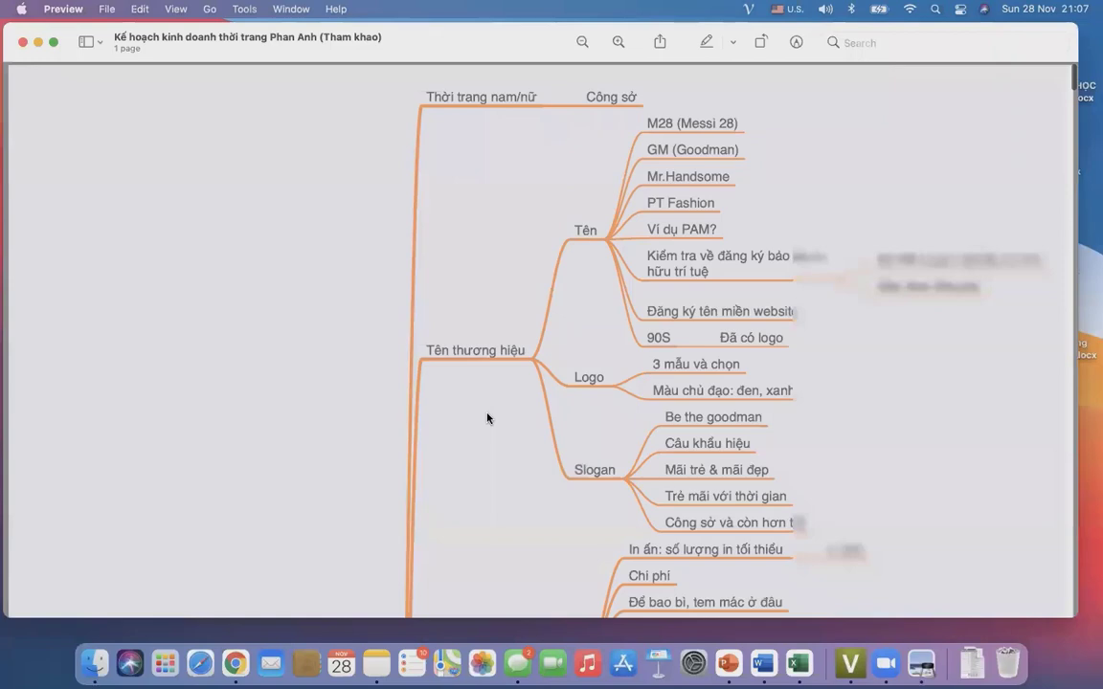
- Skim the fashion plan mind map from the brand name branch through product, price, channels, staff and capital to branch 9
scroll(487, 419, down, 10)
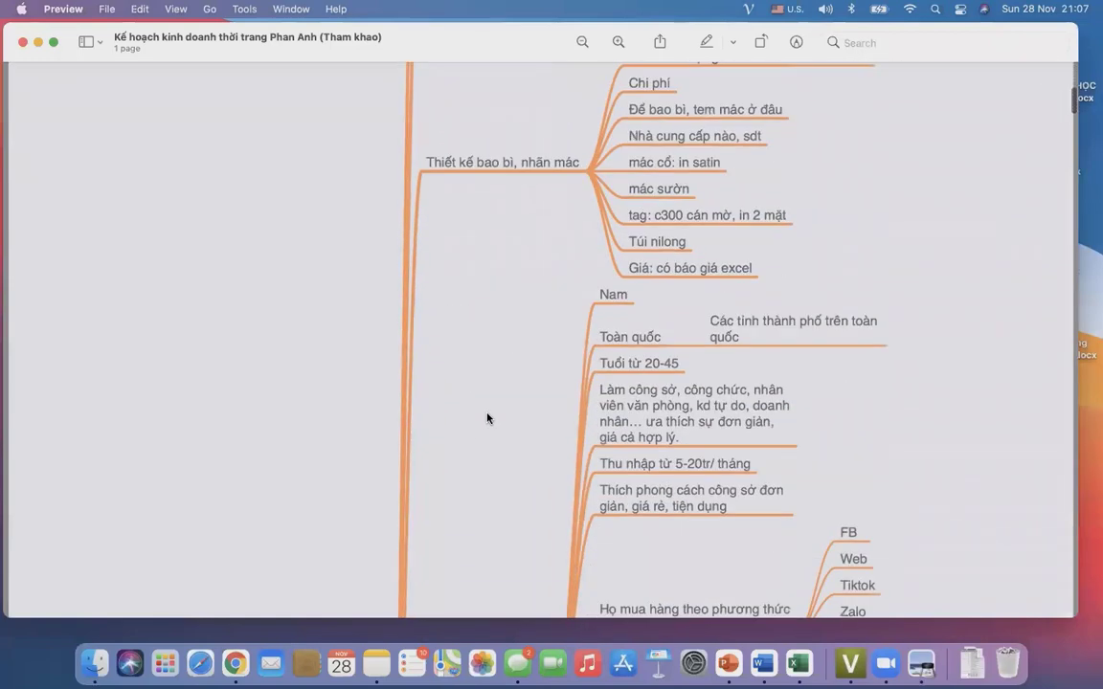
scroll(487, 419, down, 8)
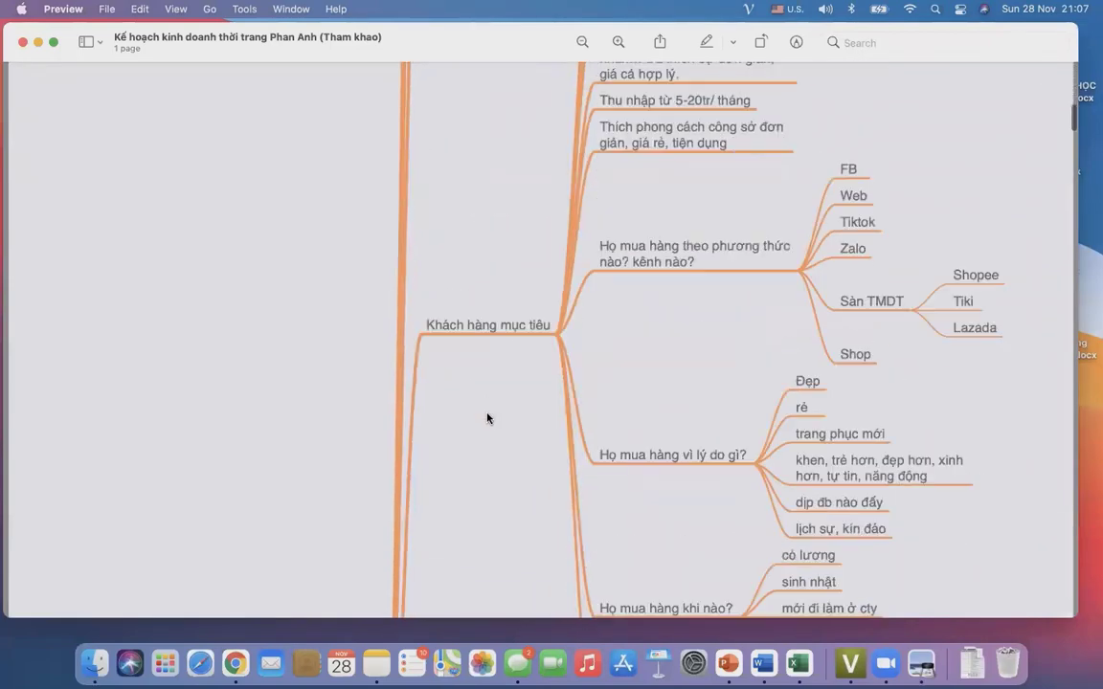
scroll(487, 418, down, 1)
scroll(487, 419, down, 20)
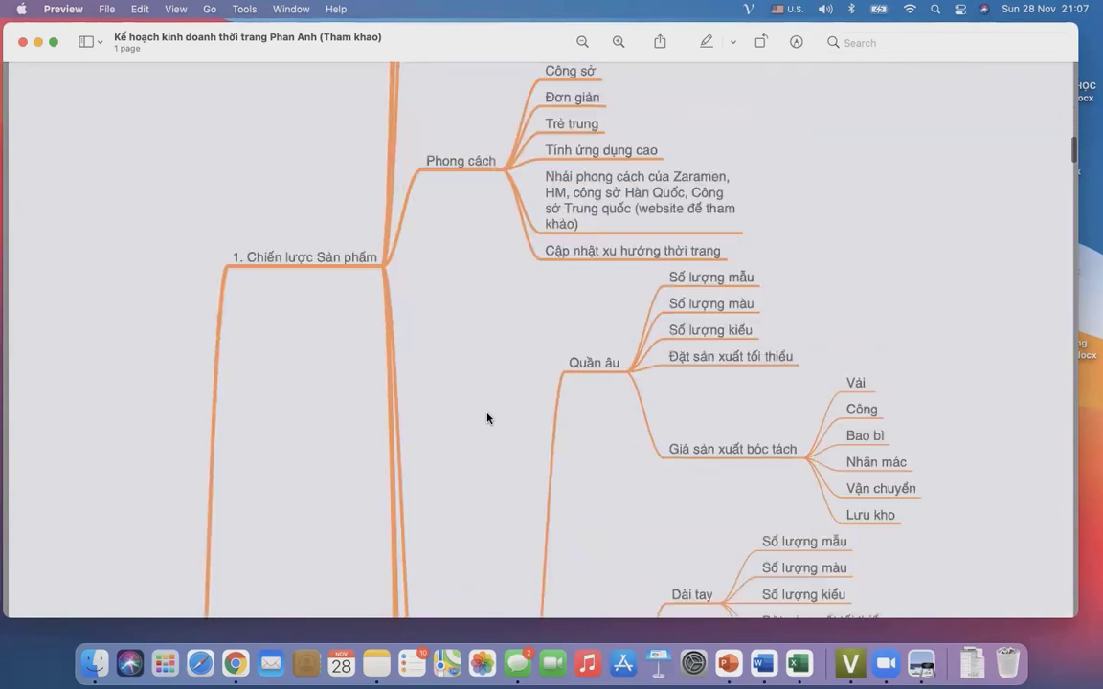
scroll(488, 419, down, 20)
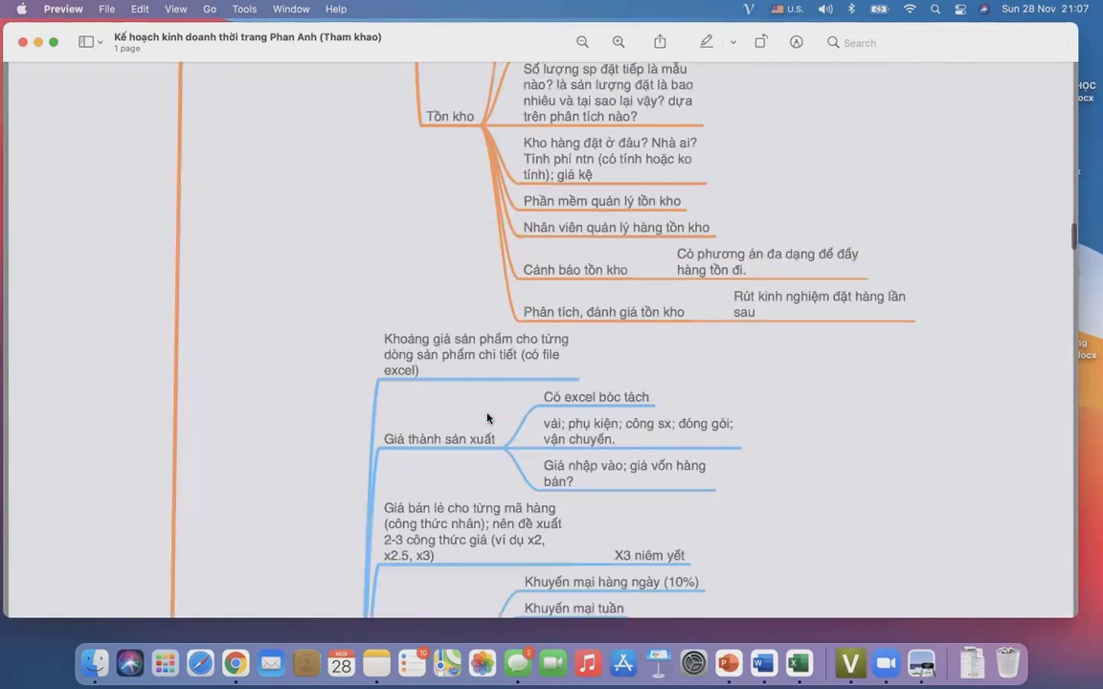
scroll(488, 419, down, 20)
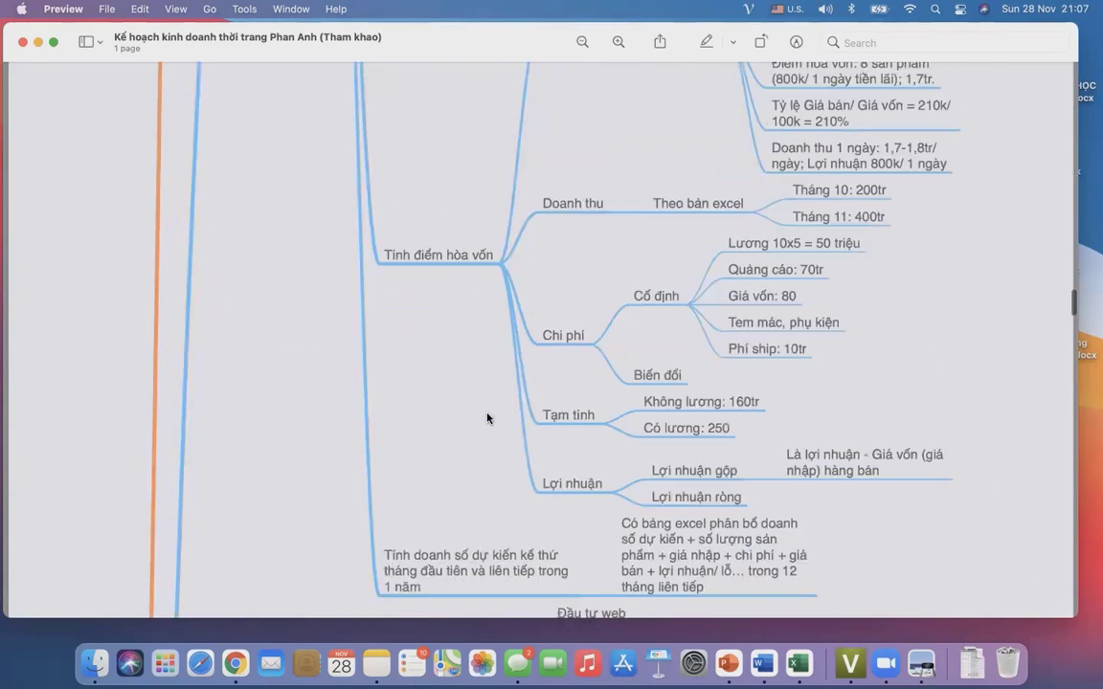
scroll(487, 418, down, 20)
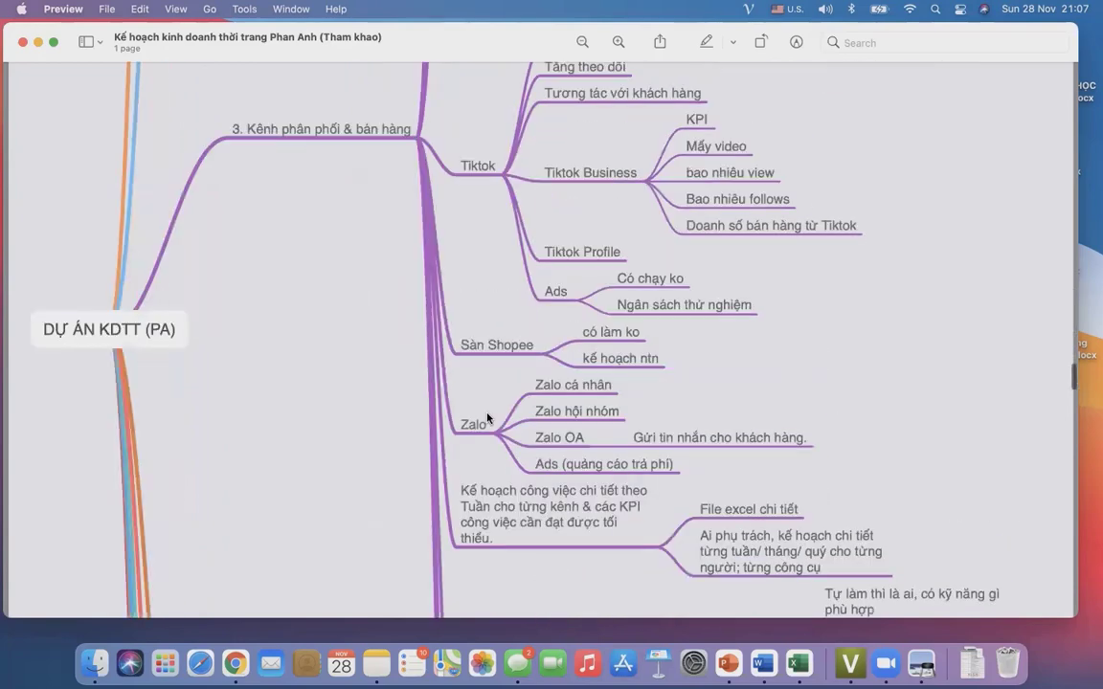
scroll(487, 419, down, 20)
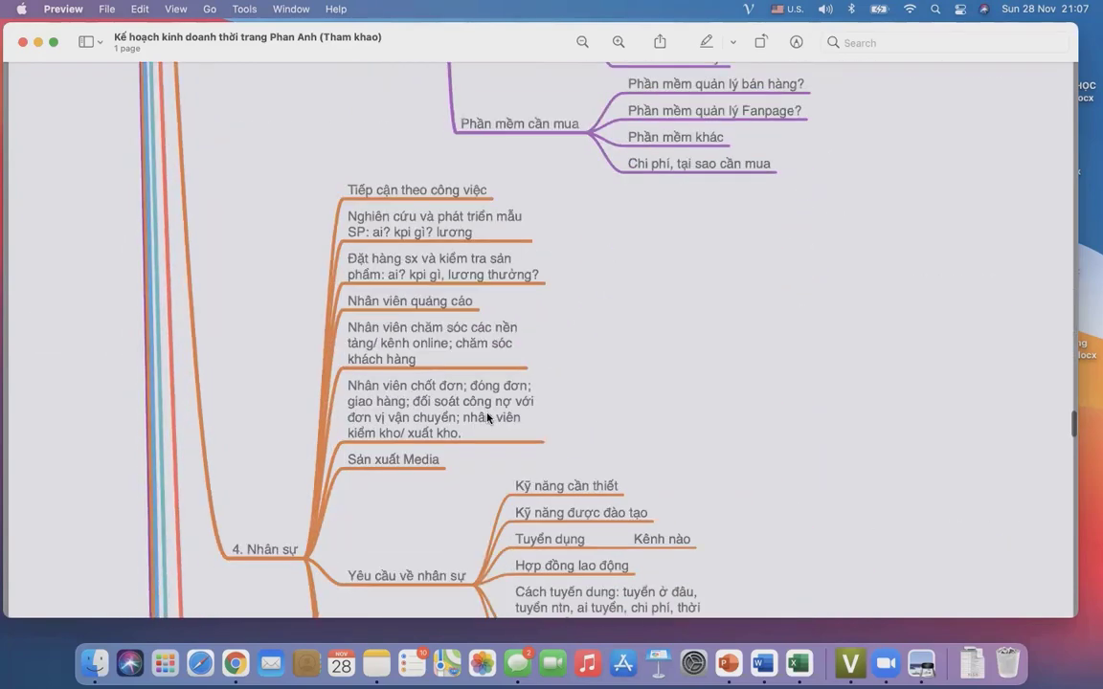
scroll(487, 419, down, 20)
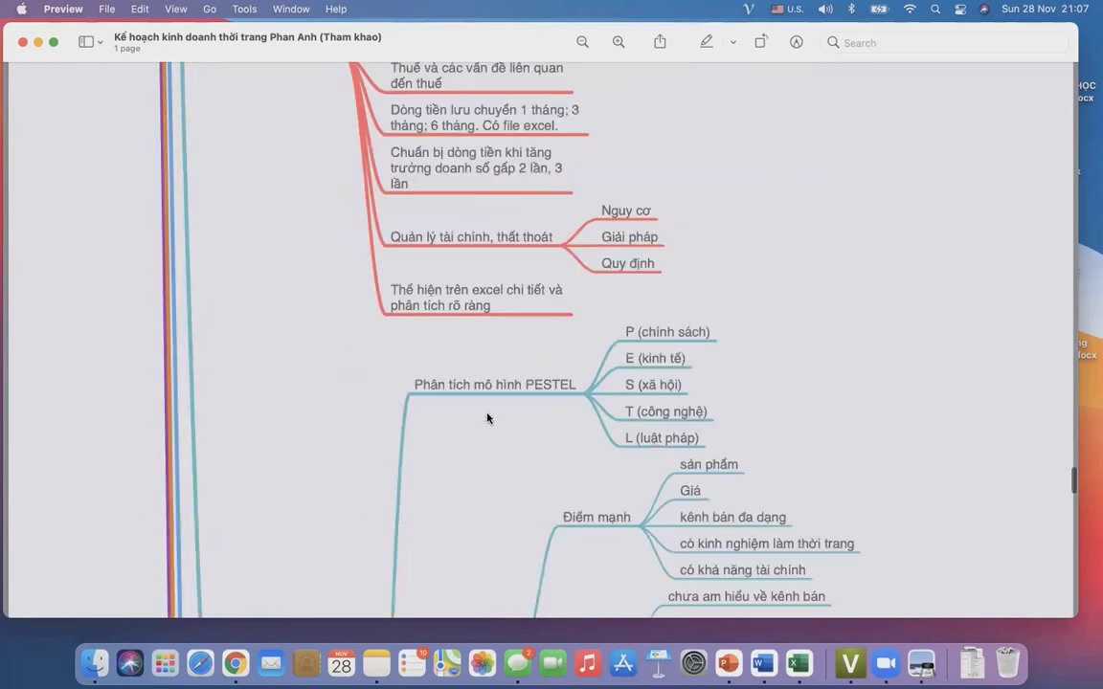
scroll(487, 418, down, 20)
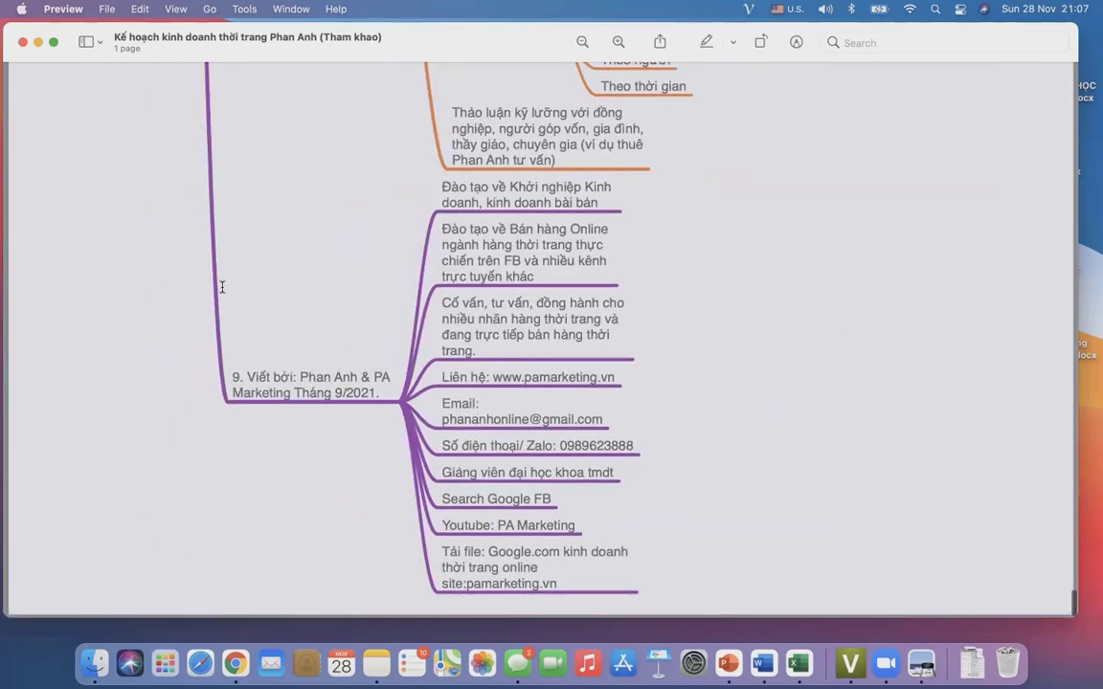
- Revisit branch 8, Kế hoạch công việc, and go back up through Vốn & dòng tiền and Chiến lược giá to the mind map's beginning
scroll(101, 146, up, 10)
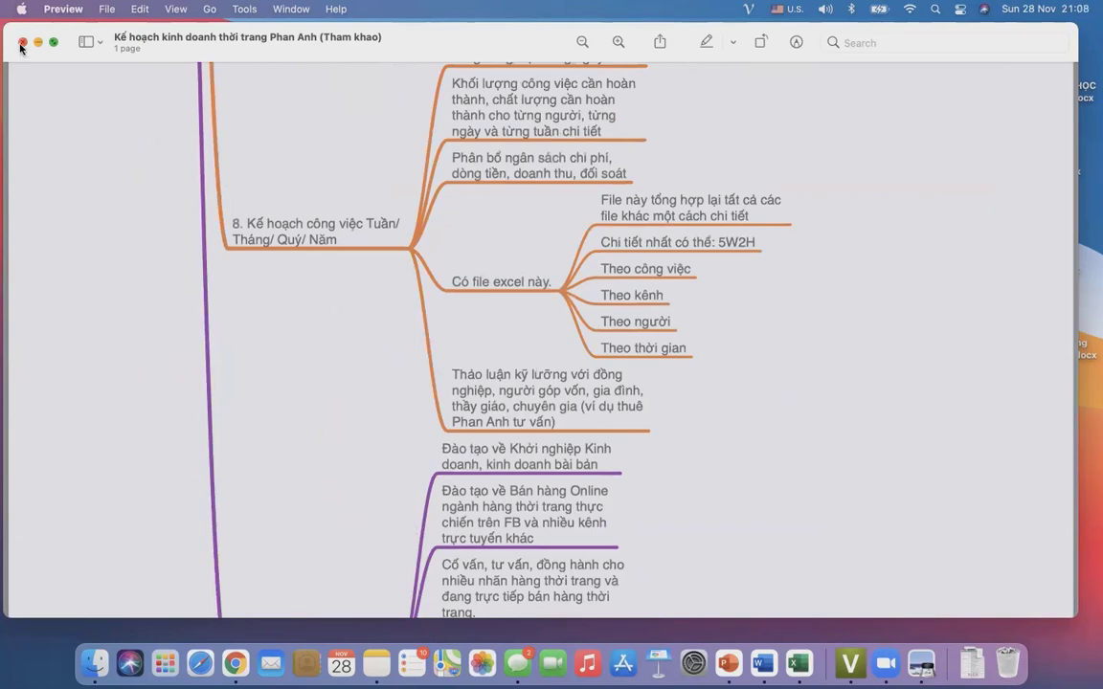
scroll(285, 287, up, 15)
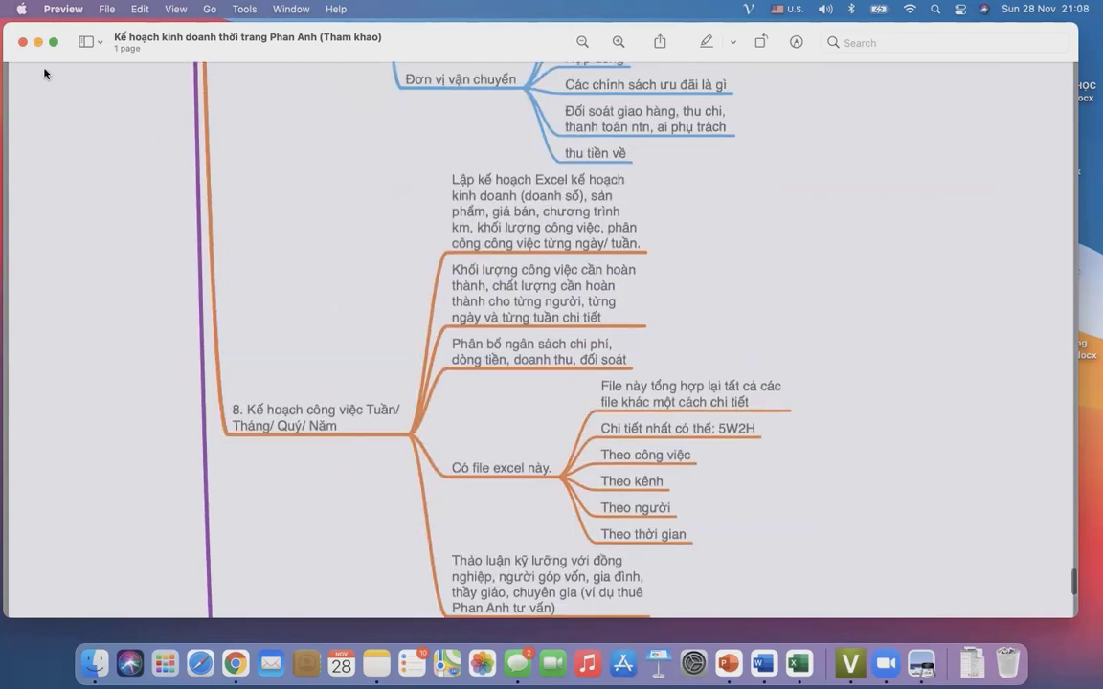
scroll(289, 259, up, 20)
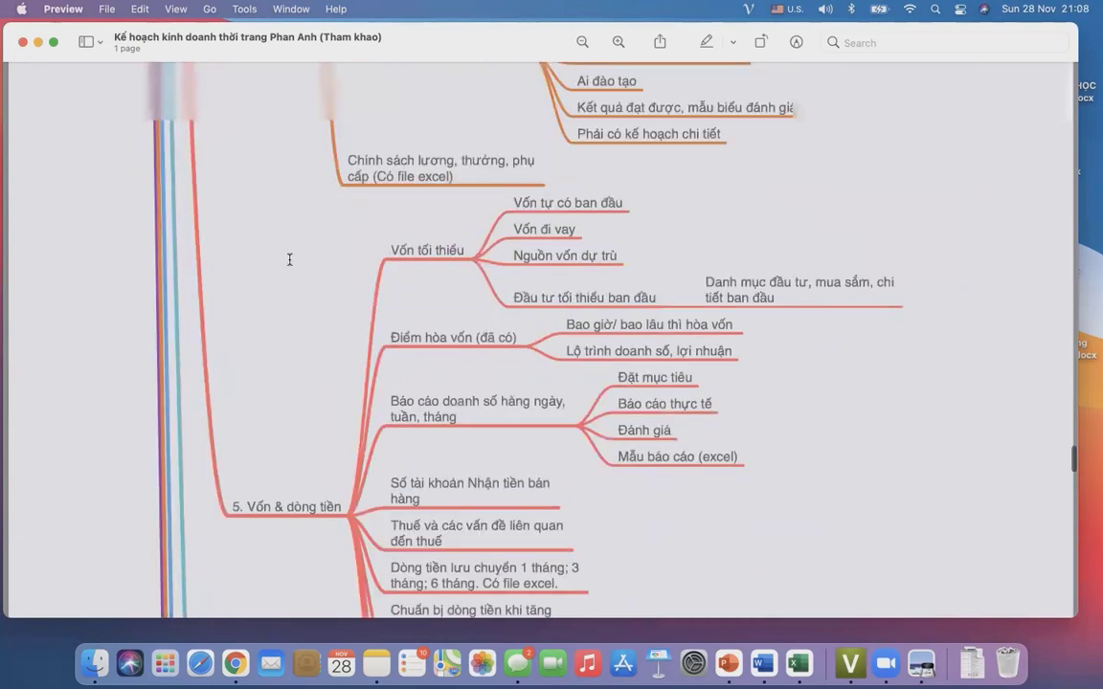
scroll(289, 260, up, 20)
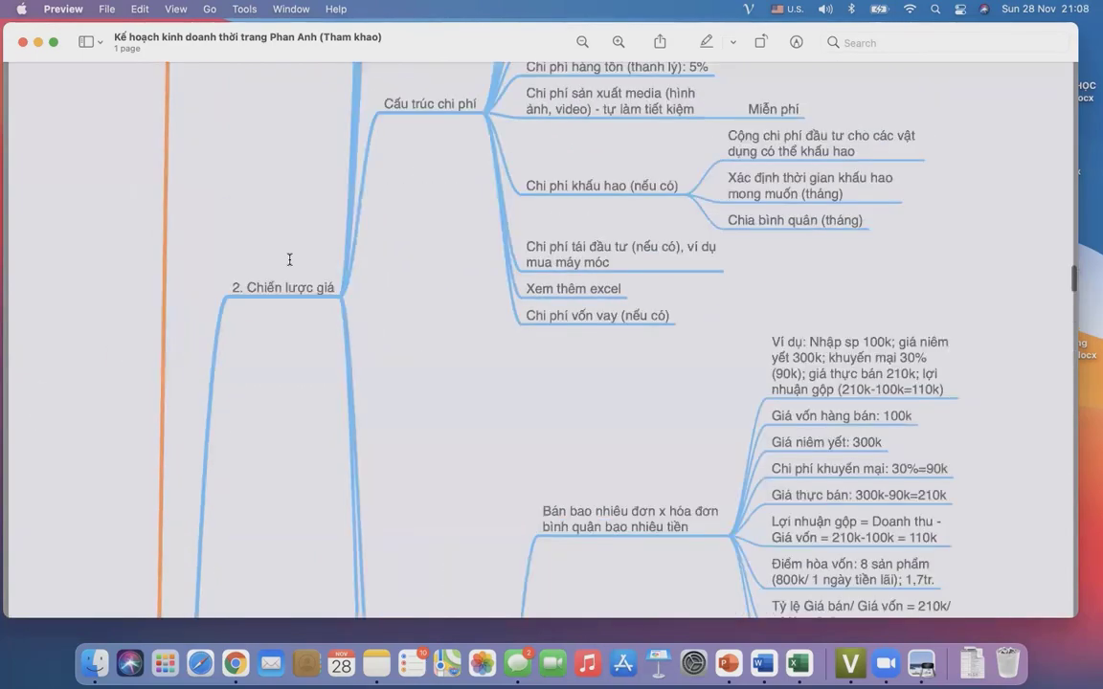
scroll(260, 239, up, 20)
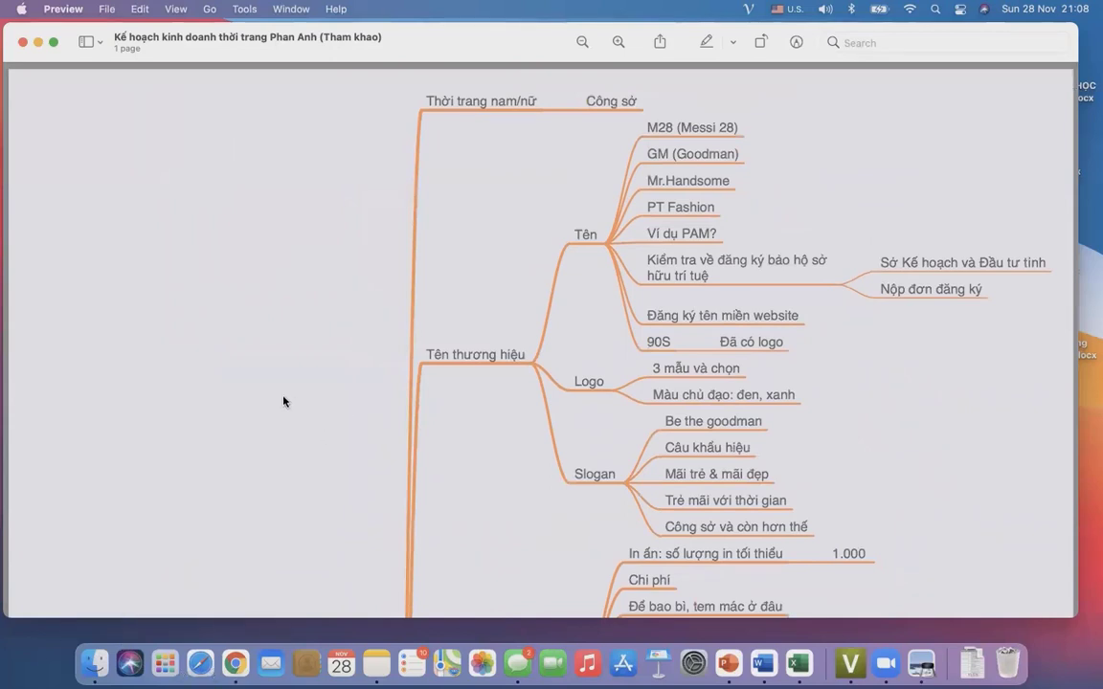
- Enlarge the mind map window, skim from the brand name branch down to the Website and Facebook branches, and close the PDF
drag(1071, 615, 1079, 640)
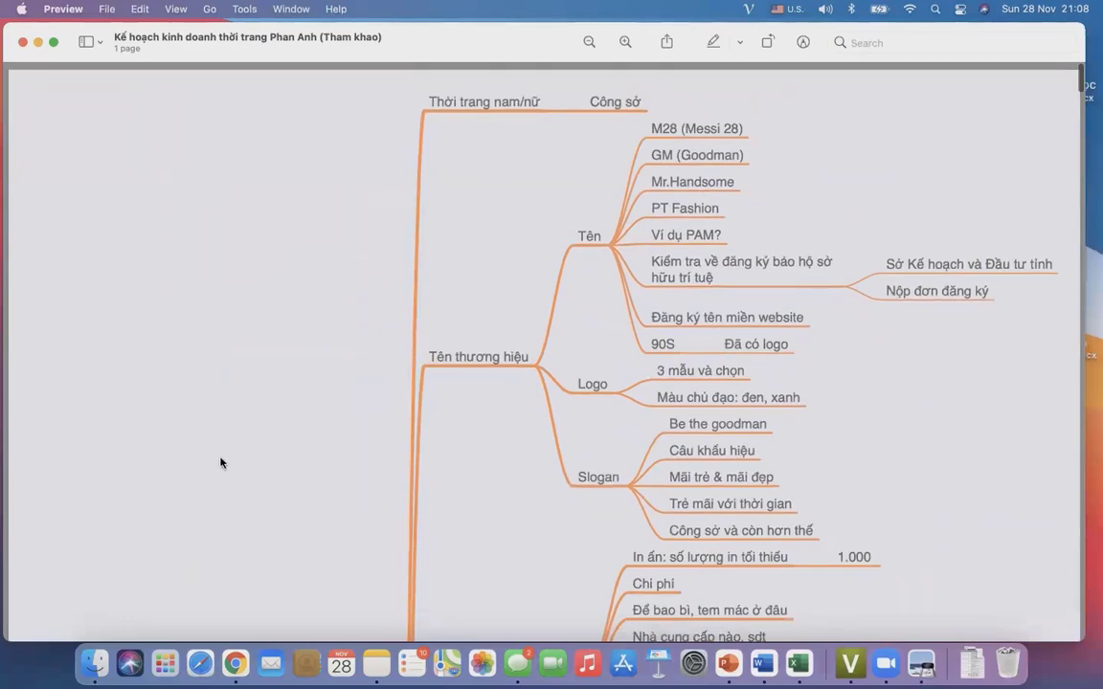
scroll(220, 462, down, 5)
scroll(220, 462, down, 10)
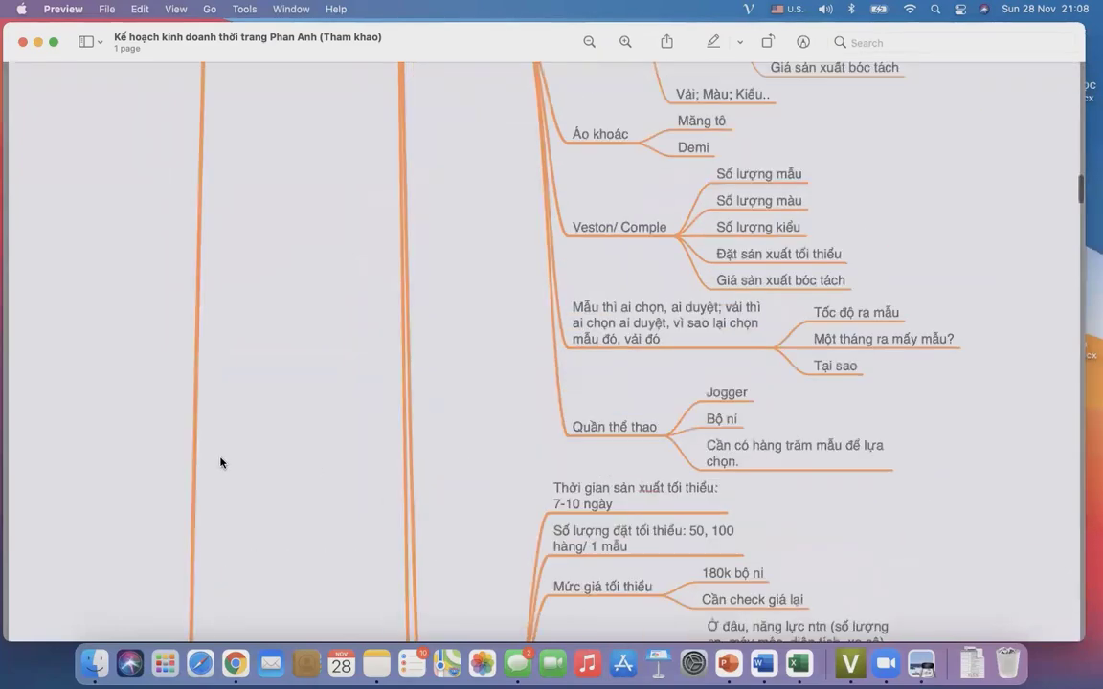
scroll(220, 463, down, 15)
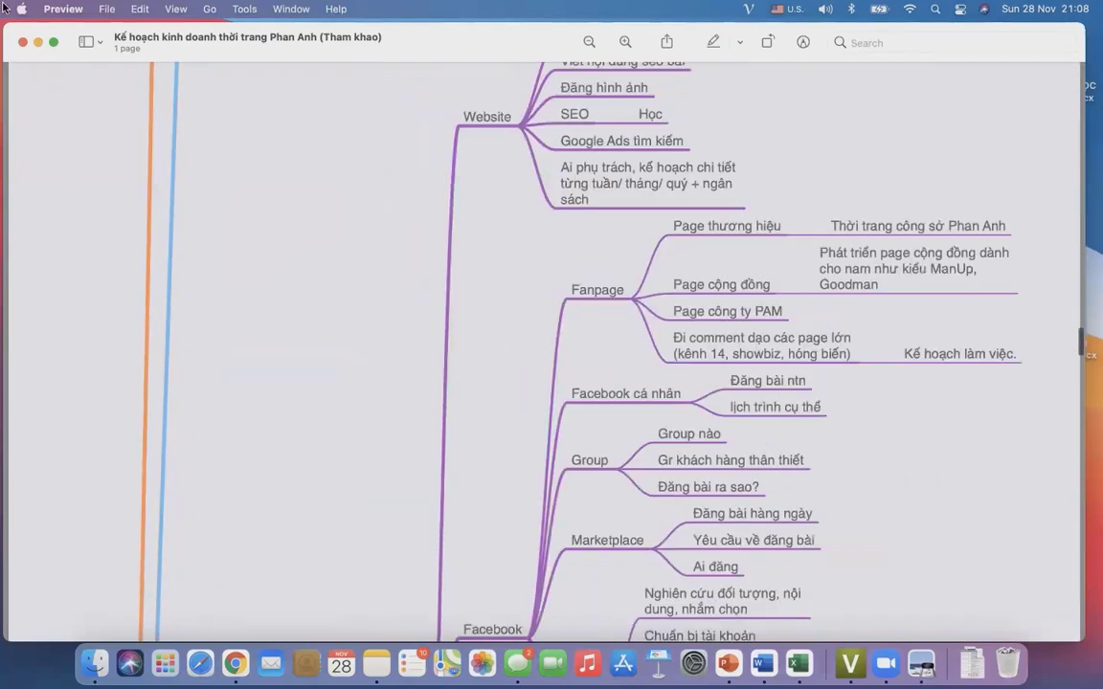
click(37, 42)
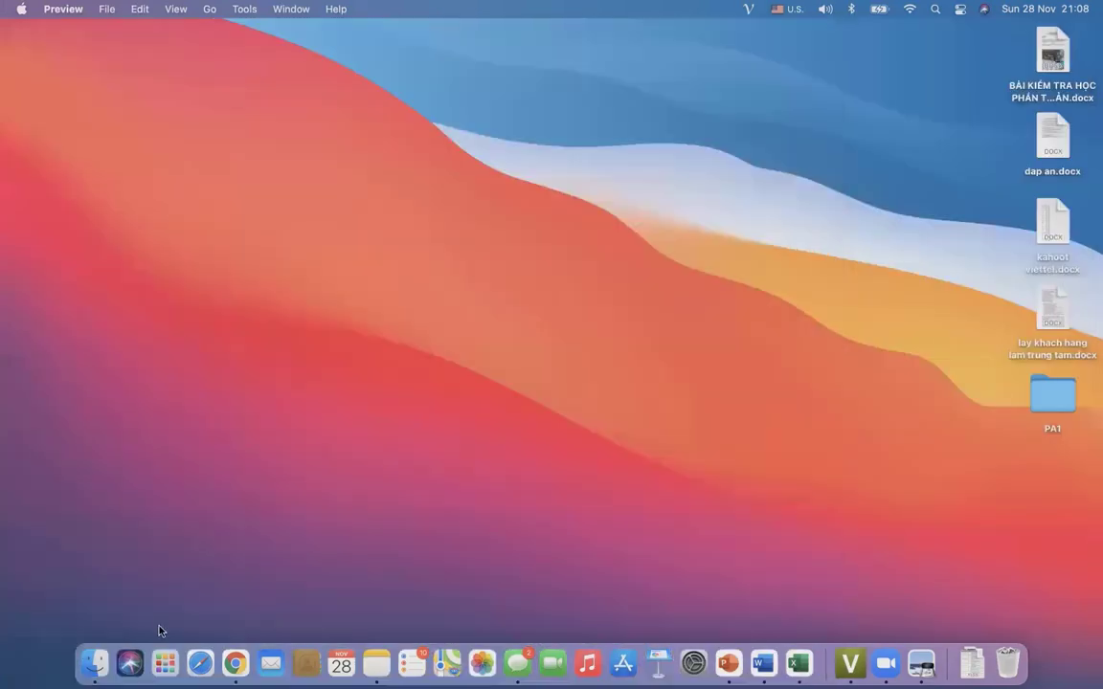
- Switch to Finder, open KẾ HOẠCH BÁN HÀNG FANPAGE TUẦN TỚI.docx from the Các file kế hoạch folder in Word, and make it full screen
click(96, 667)
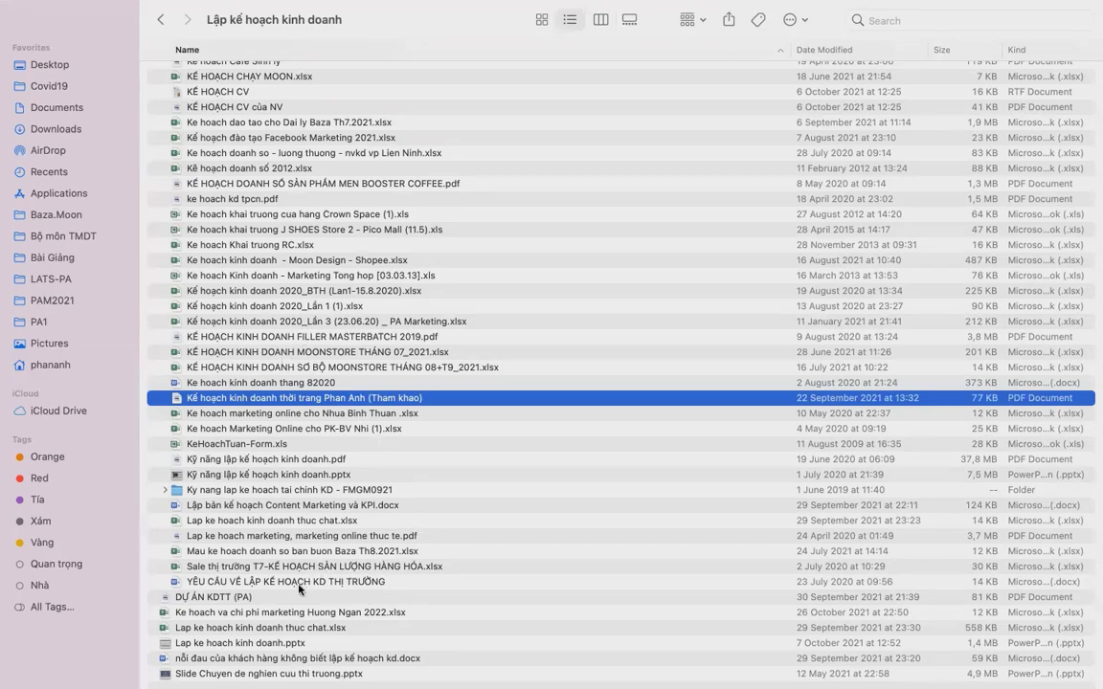
scroll(307, 593, down, 1)
click(325, 626)
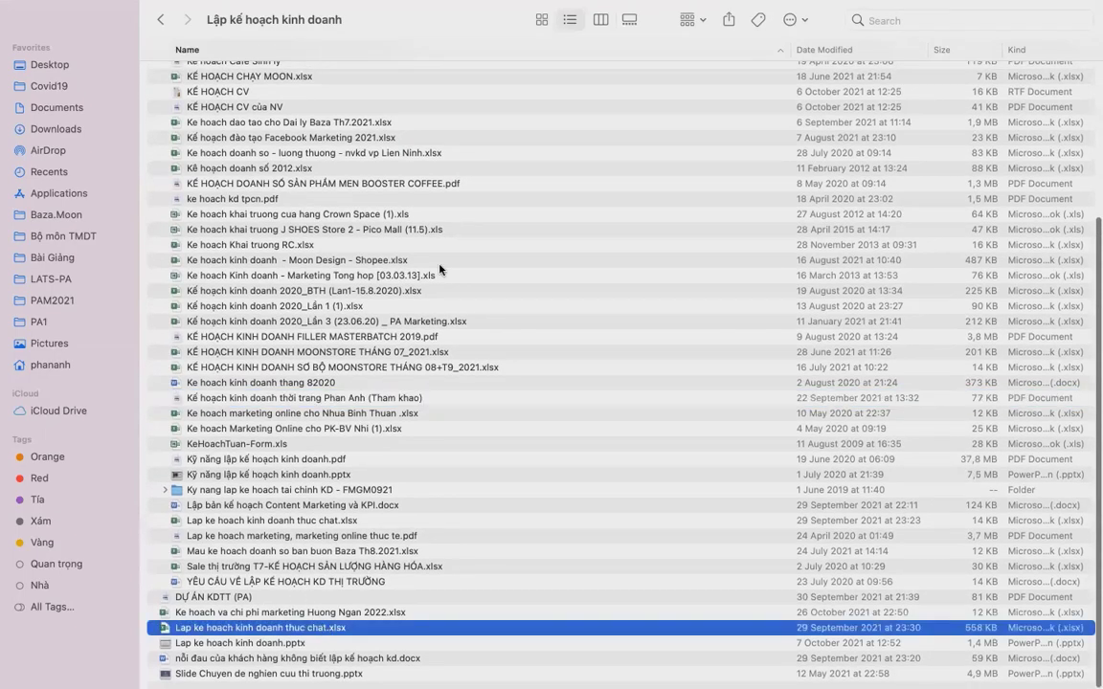
scroll(440, 269, up, 10)
scroll(440, 269, up, 1)
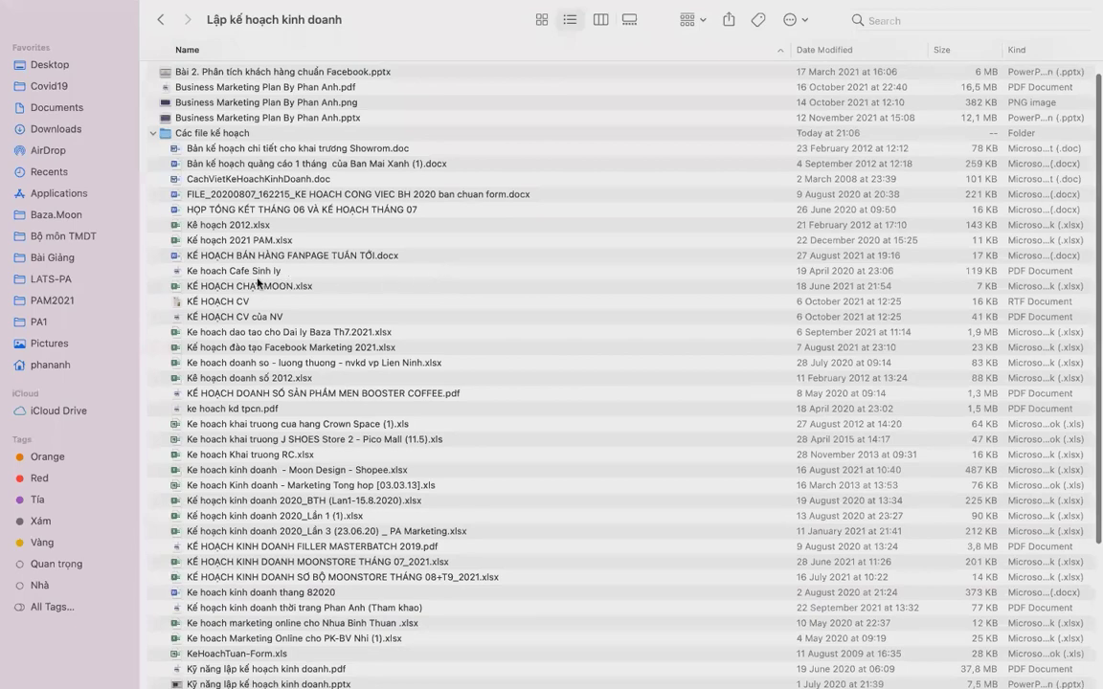
scroll(254, 282, up, 1)
click(209, 275)
double_click(209, 274)
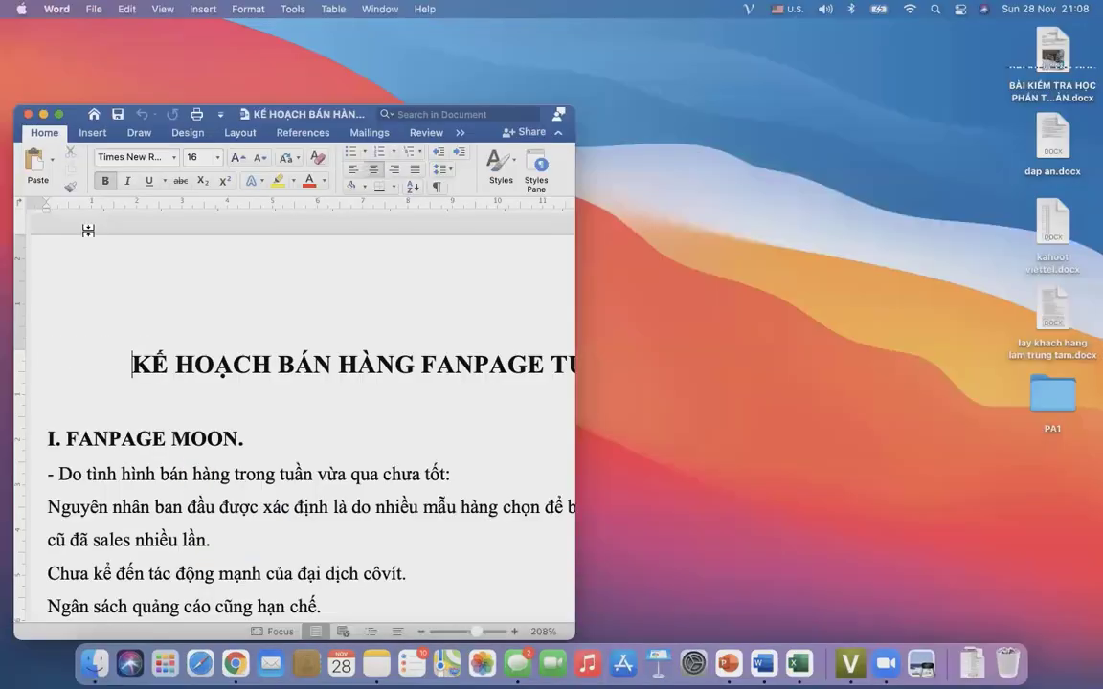
click(58, 116)
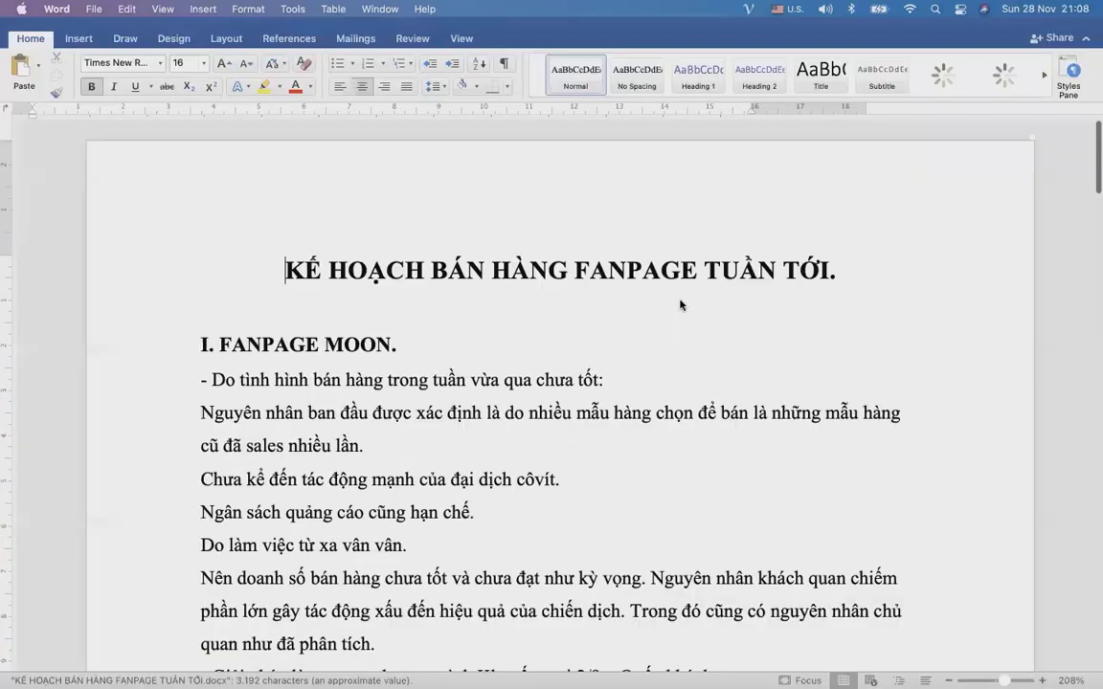
- Select the fanpage sales plan's title, followed by the situation and solution paragraphs under I. FANPAGE MOON, to point them out
scroll(815, 351, down, 5)
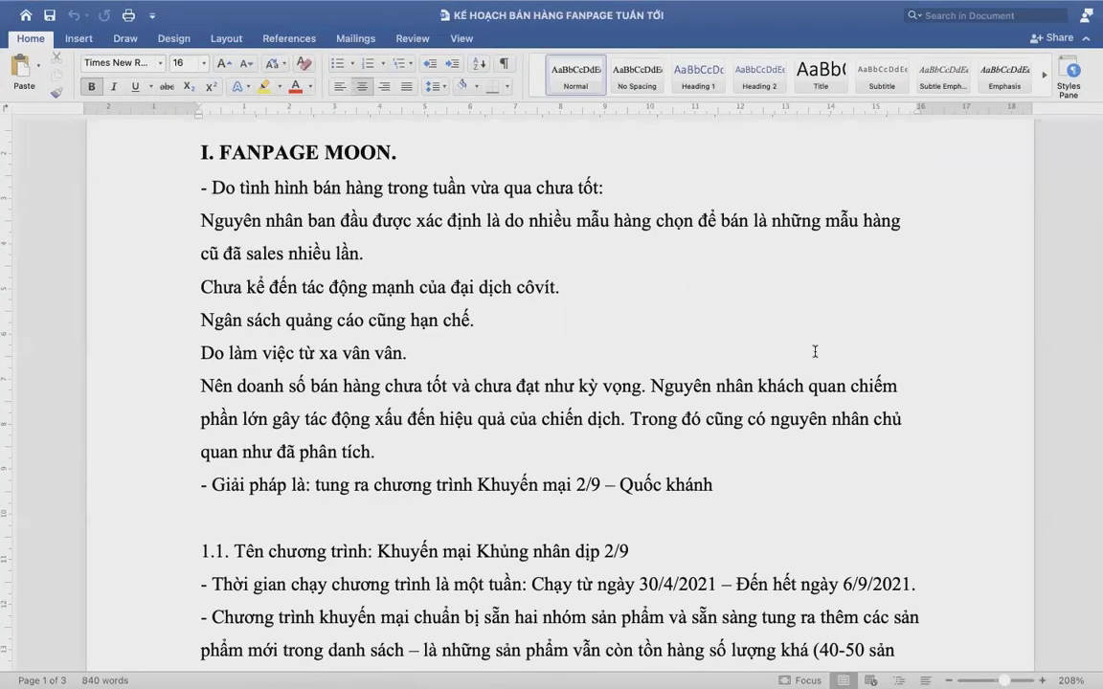
key(ctrl+Up)
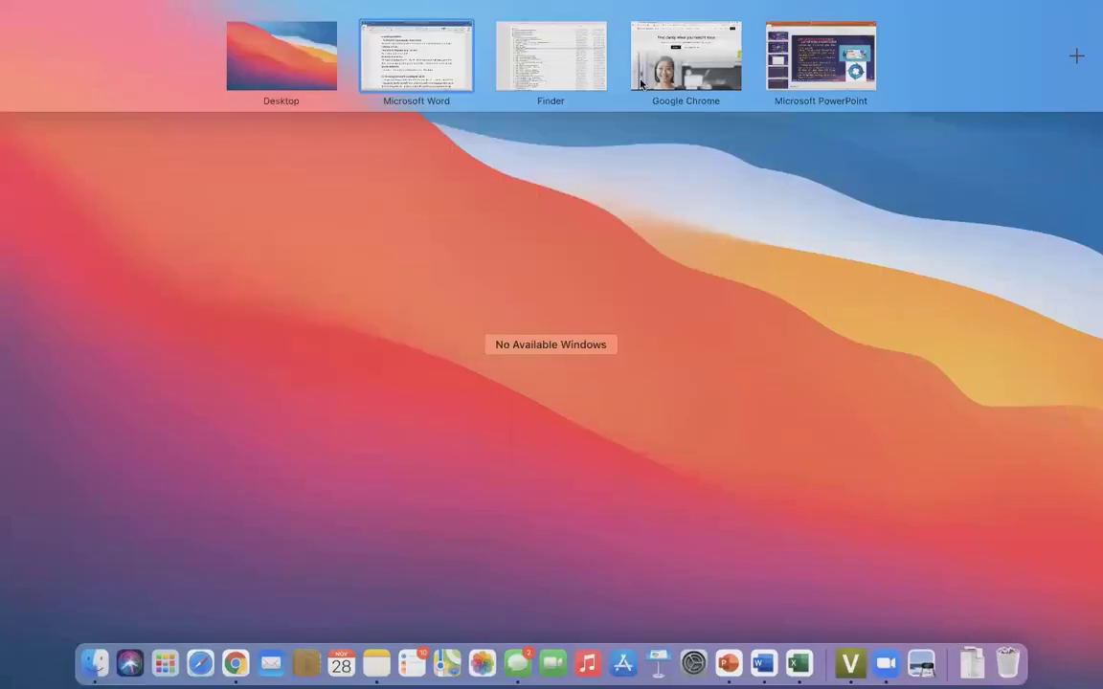
click(417, 86)
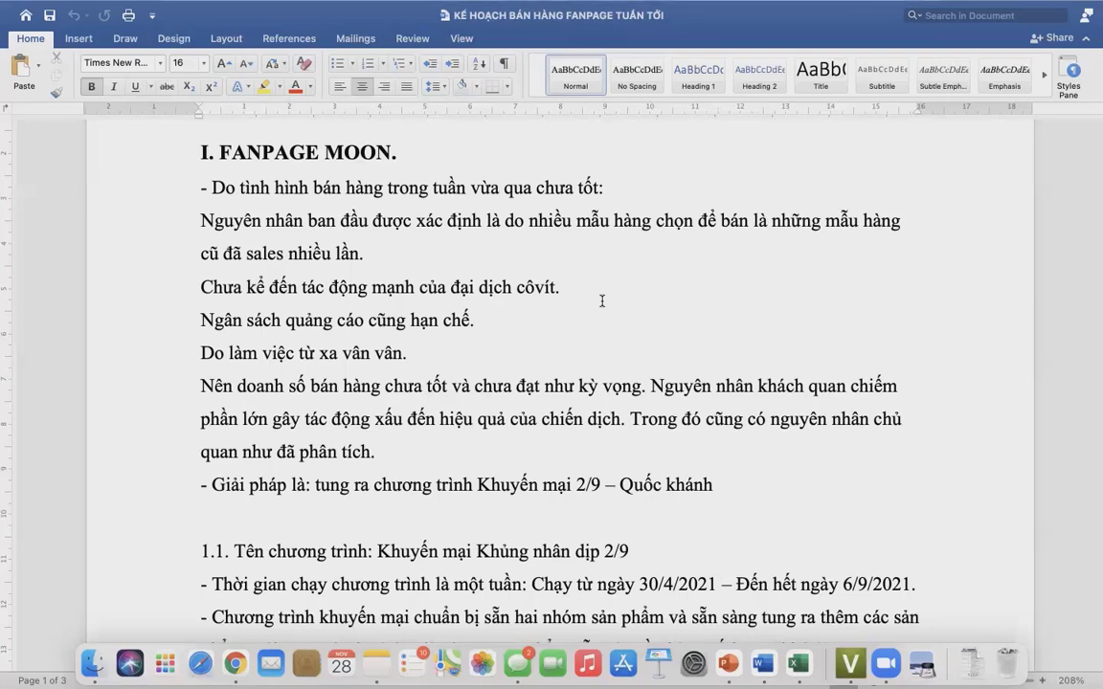
scroll(603, 301, up, 4)
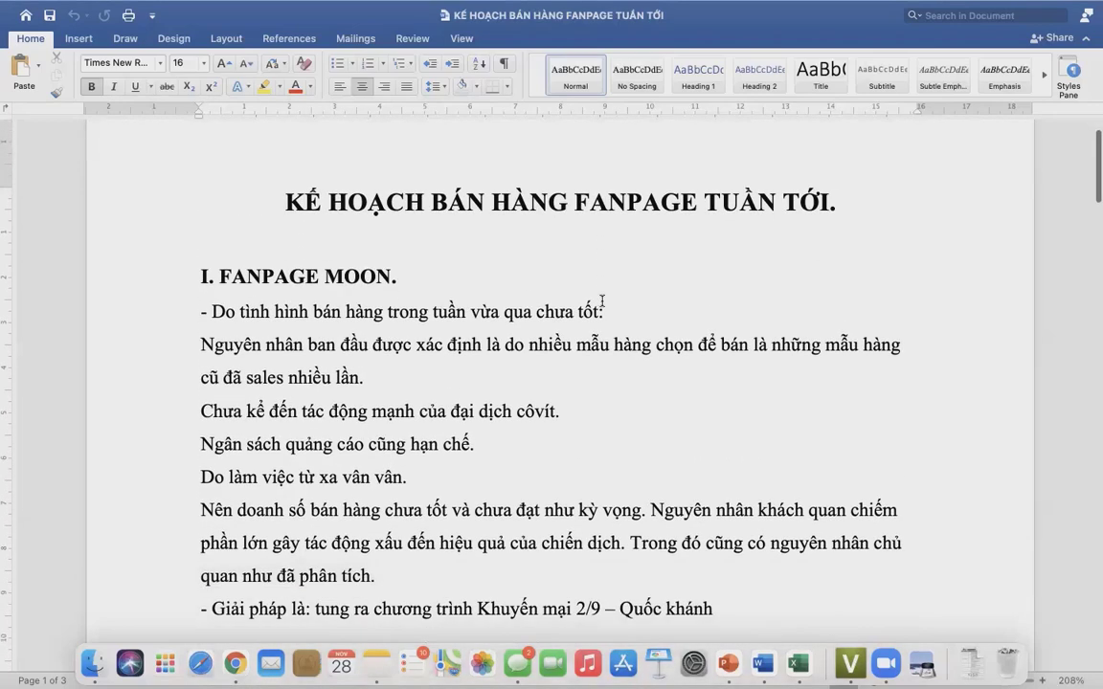
drag(221, 196, 771, 263)
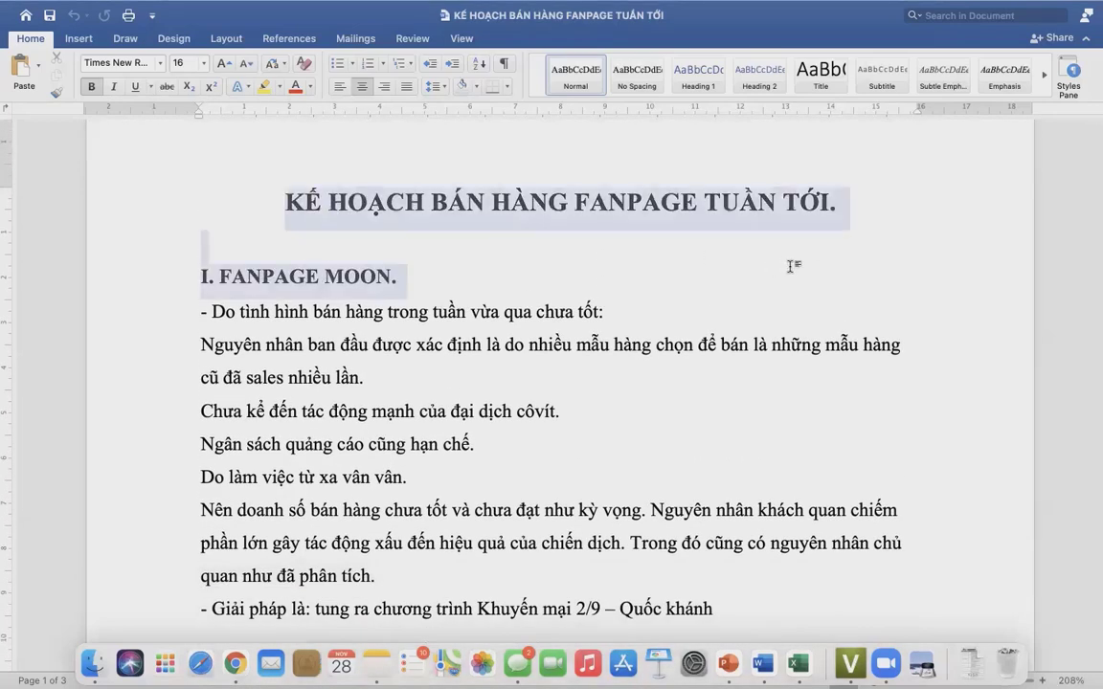
click(390, 208)
drag(273, 198, 836, 201)
scroll(578, 450, down, 3)
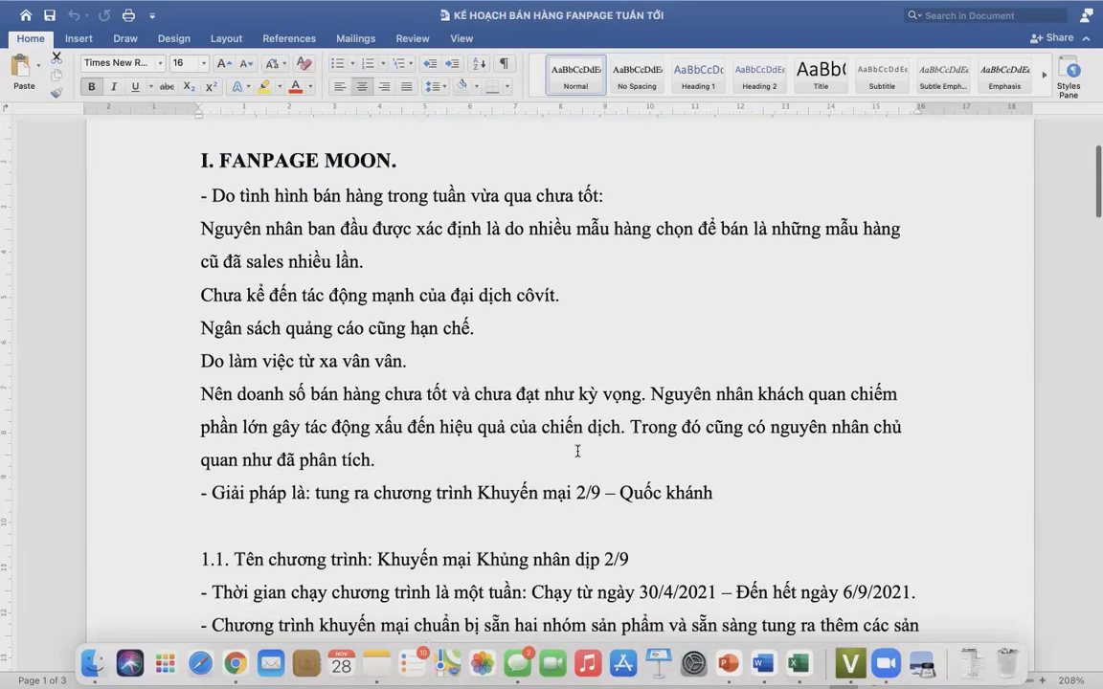
drag(163, 192, 483, 484)
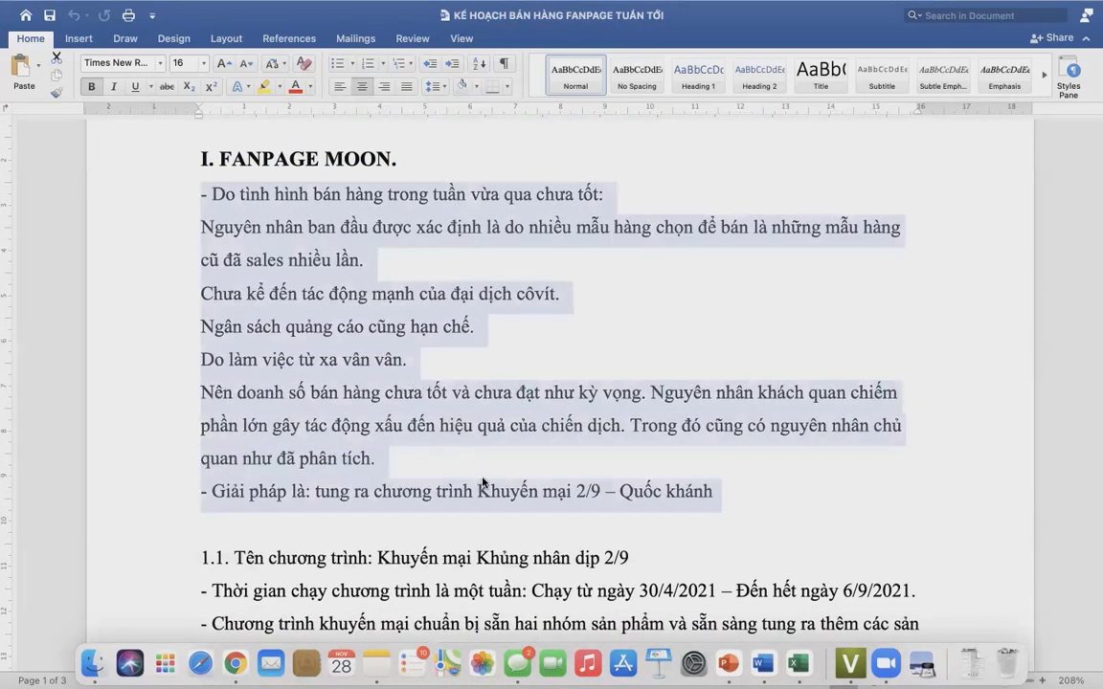
- Point out the 2/9 promotion details in section 1.1 and the product codes and discount lines in section 1.2 by selecting them
scroll(483, 484, down, 3)
scroll(483, 479, down, 3)
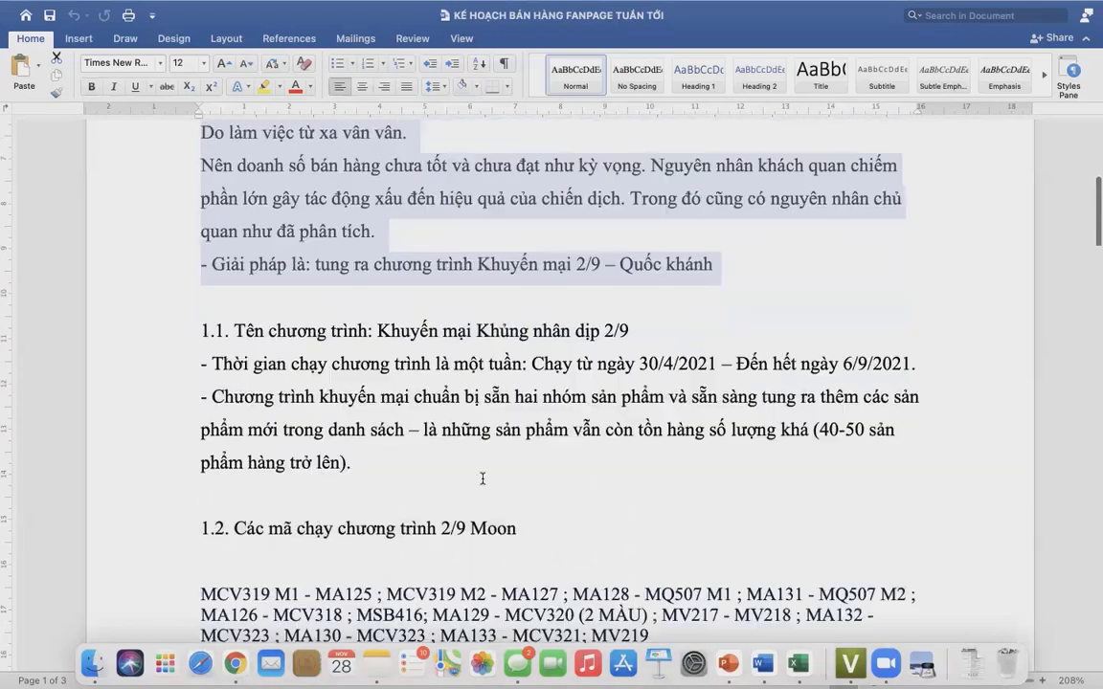
drag(180, 302, 184, 428)
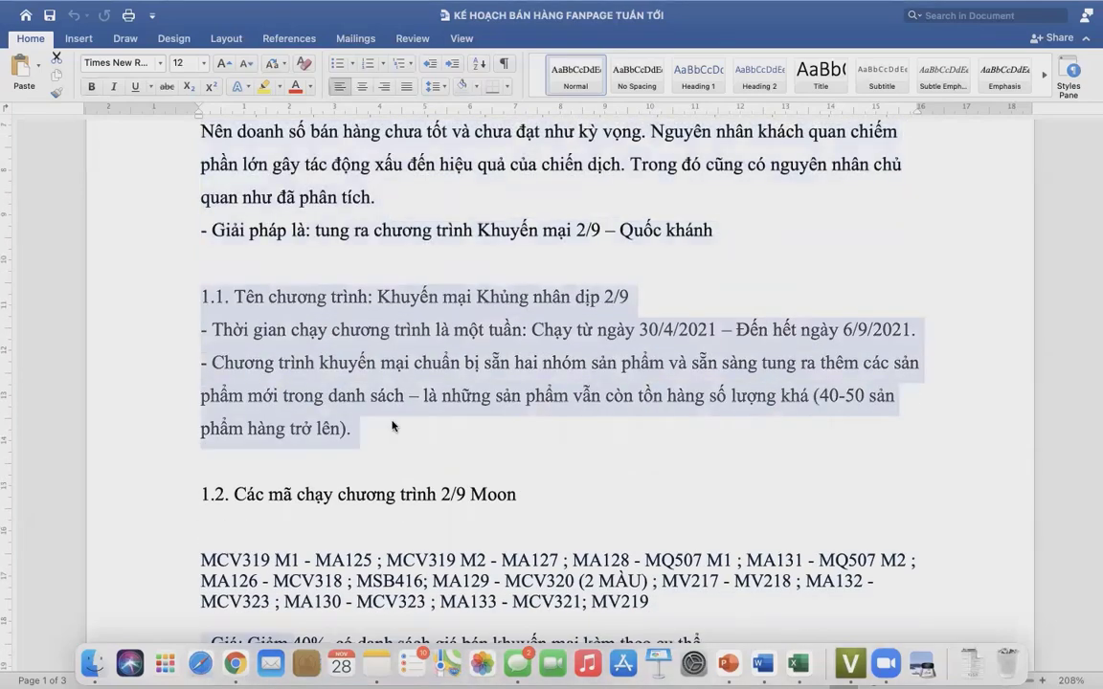
scroll(191, 421, down, 5)
drag(194, 288, 196, 354)
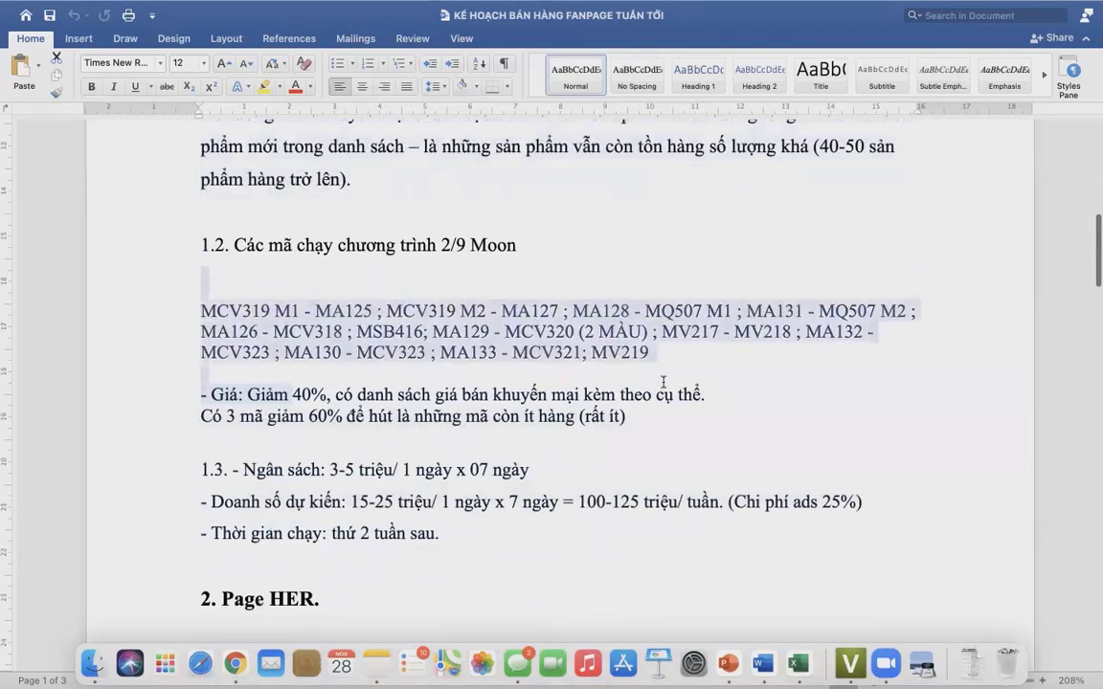
scroll(215, 243, down, 3)
drag(215, 243, 551, 290)
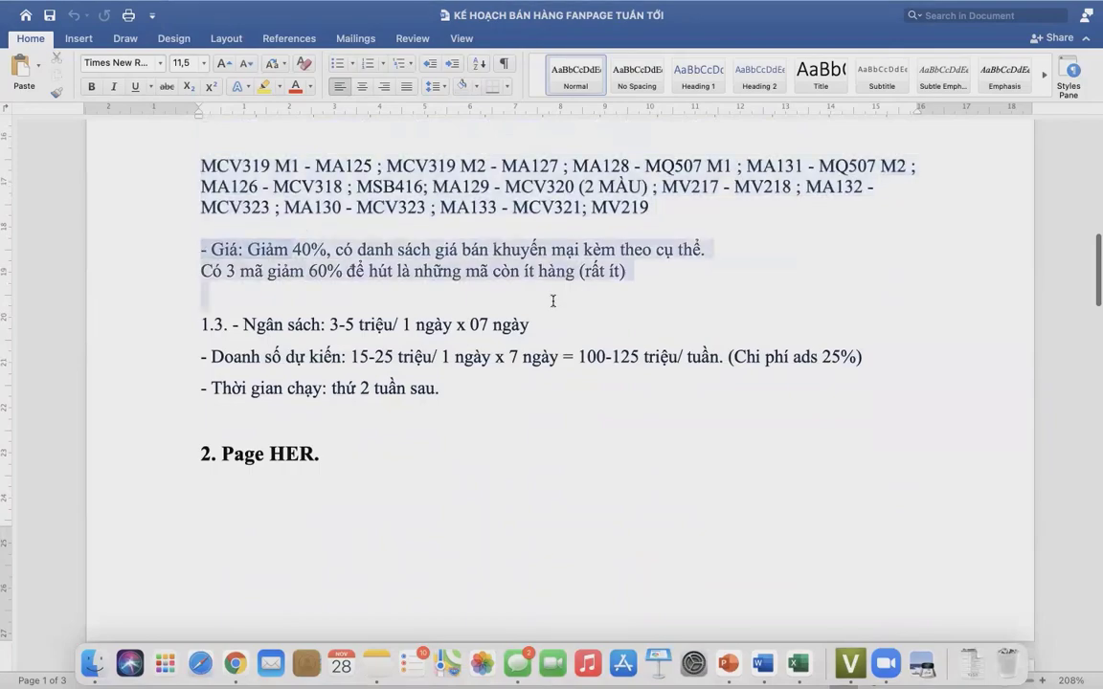
- Skim the Page HER section through 3. Phân công công việc to the document's end, and close the fanpage sales plan
scroll(552, 300, down, 9)
scroll(552, 302, down, 20)
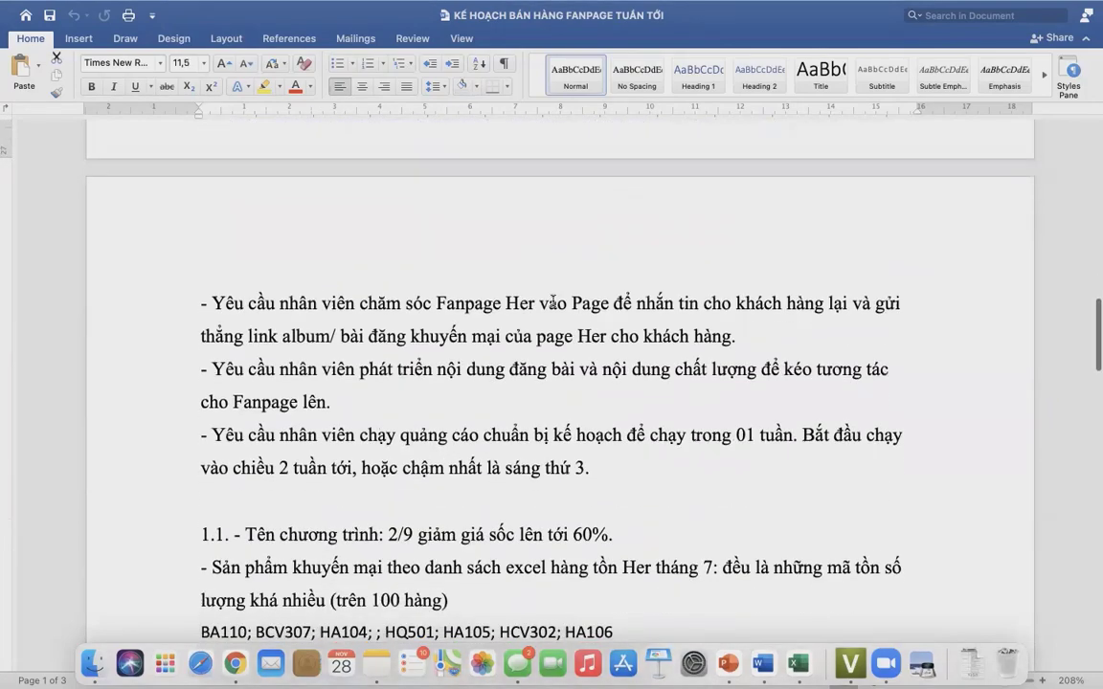
scroll(552, 302, up, 10)
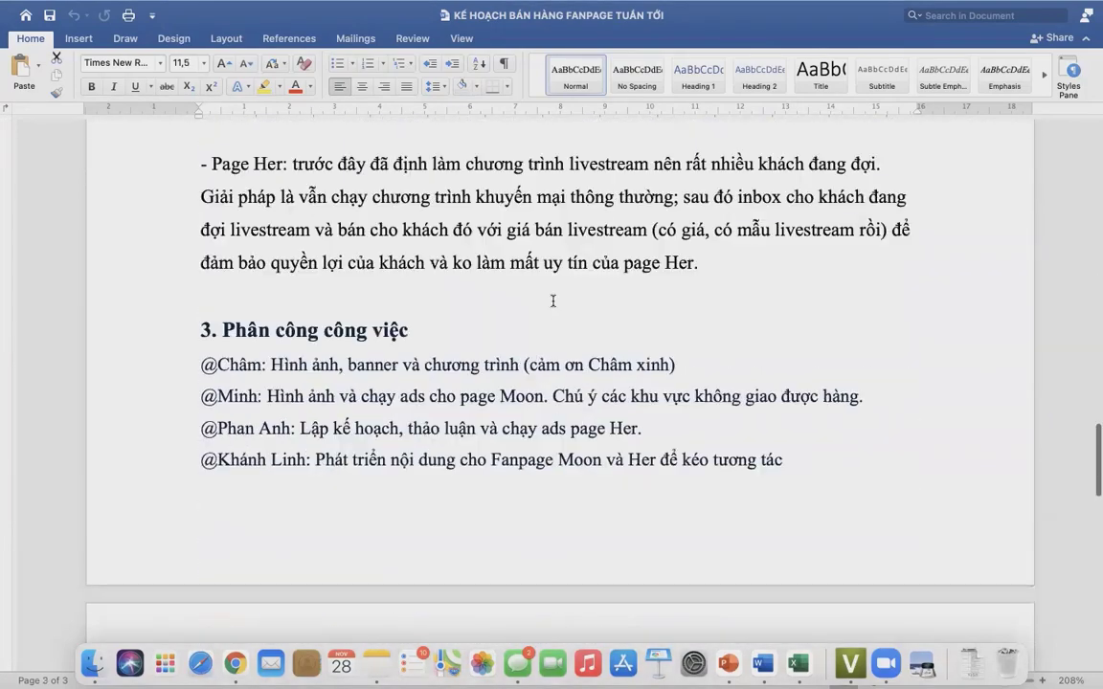
scroll(552, 302, down, 20)
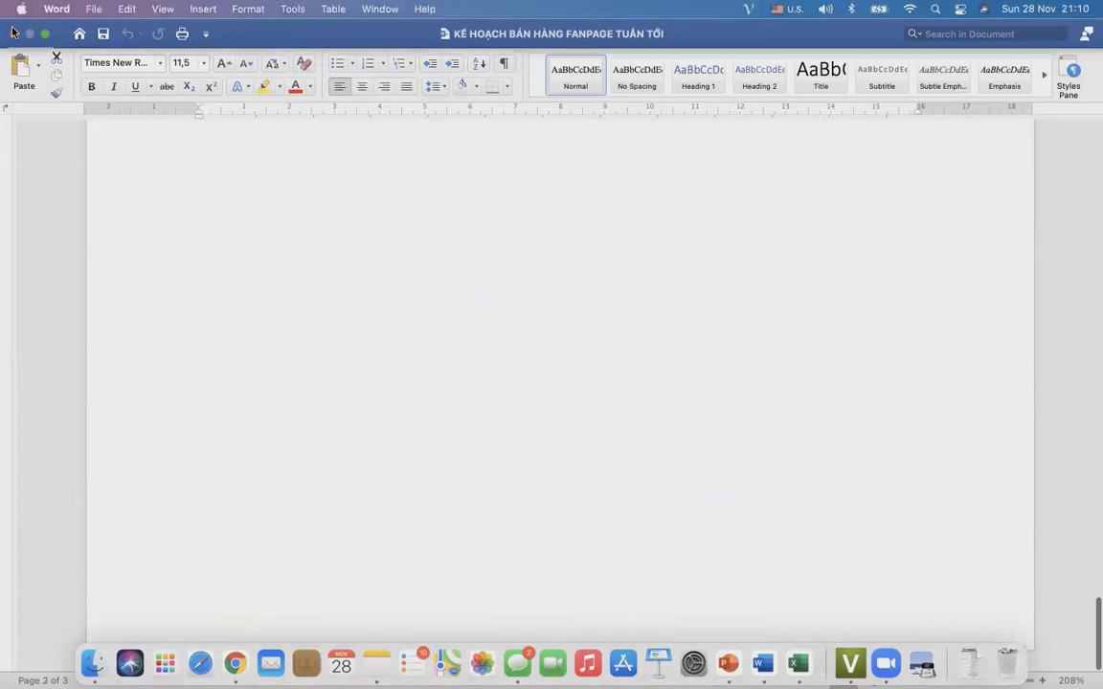
key(ctrl+Left)
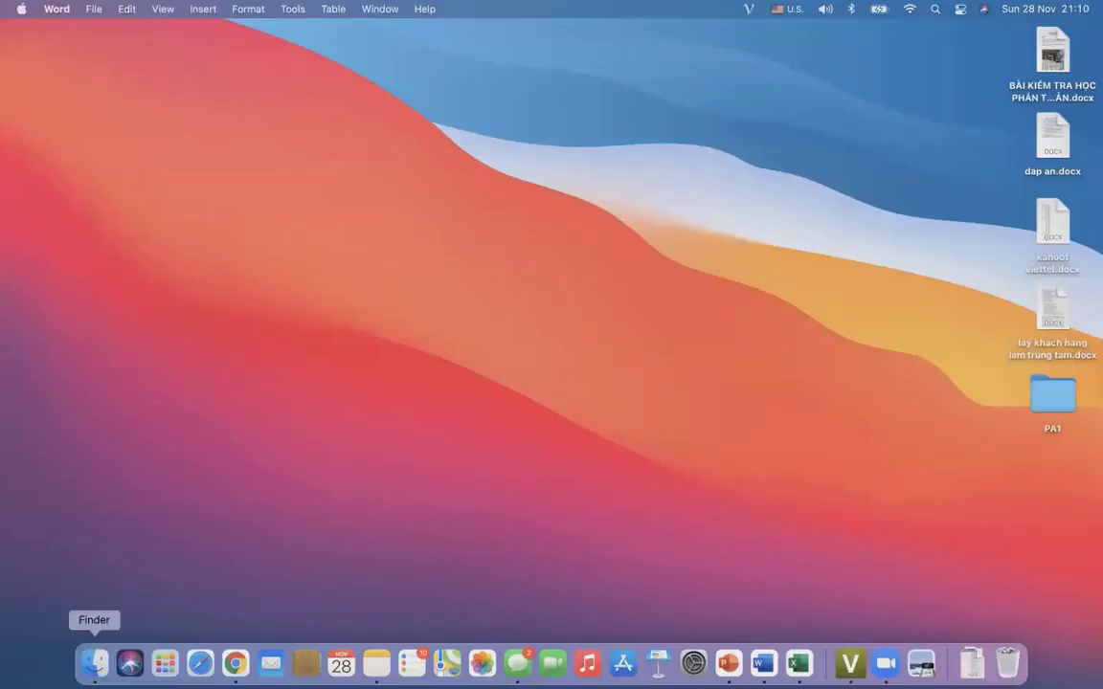
- Switch to Finder and open KẾ HOẠCH DOANH SỐ SẢN PHẨM MEN BOOSTER COFFEE.pdf in Preview
click(93, 662)
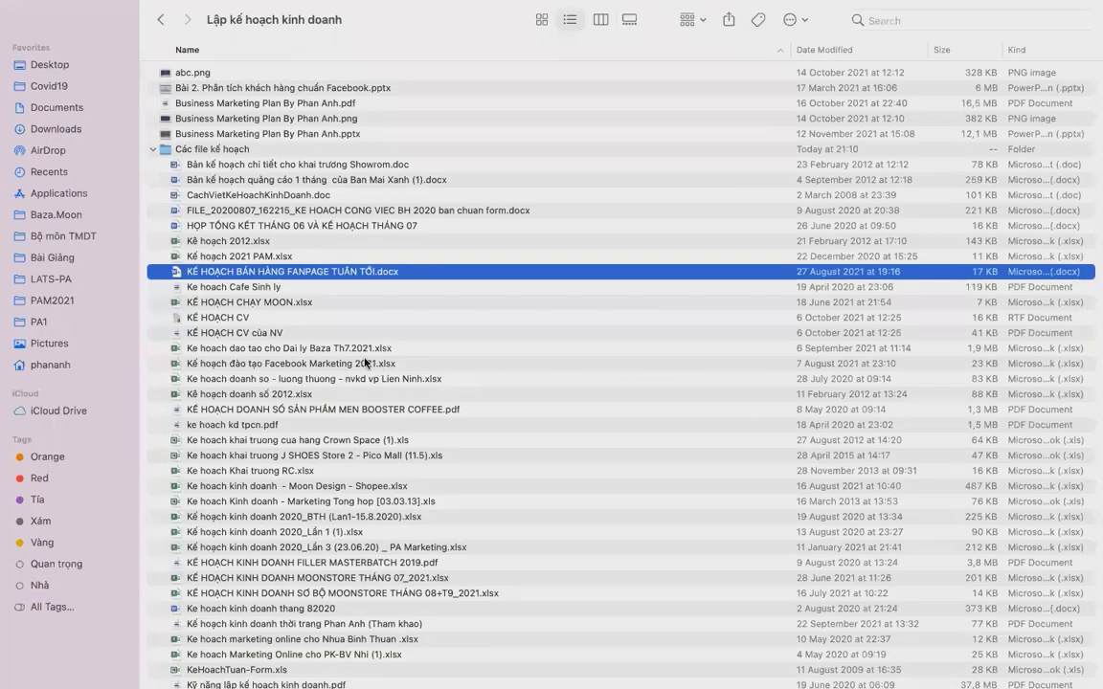
click(347, 412)
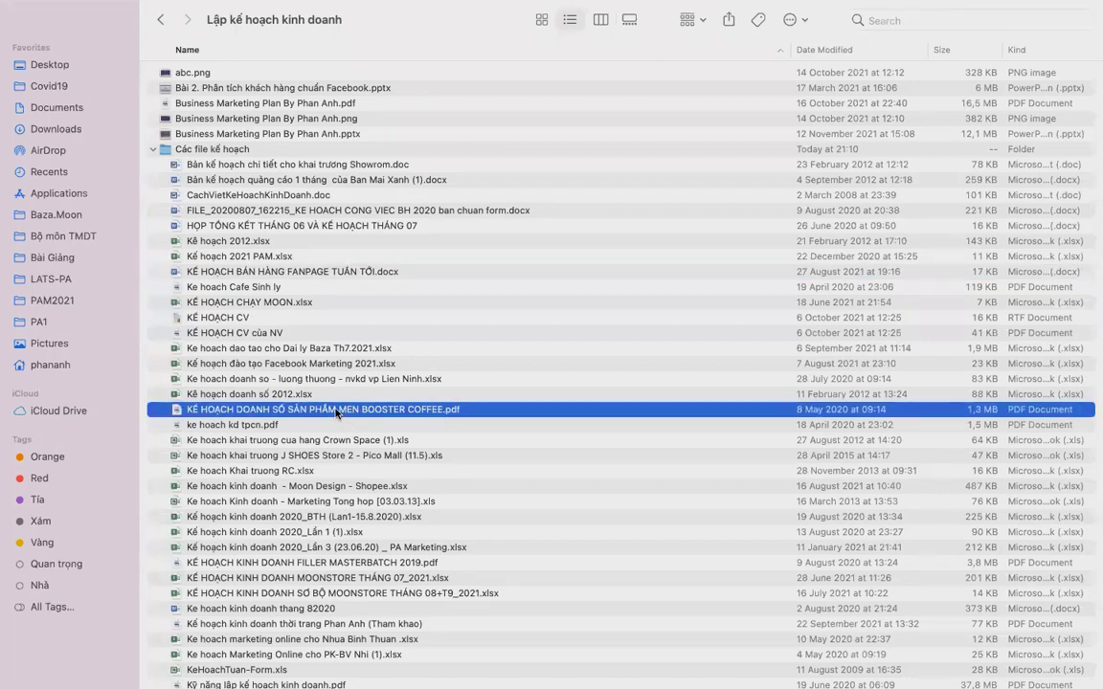
double_click(336, 414)
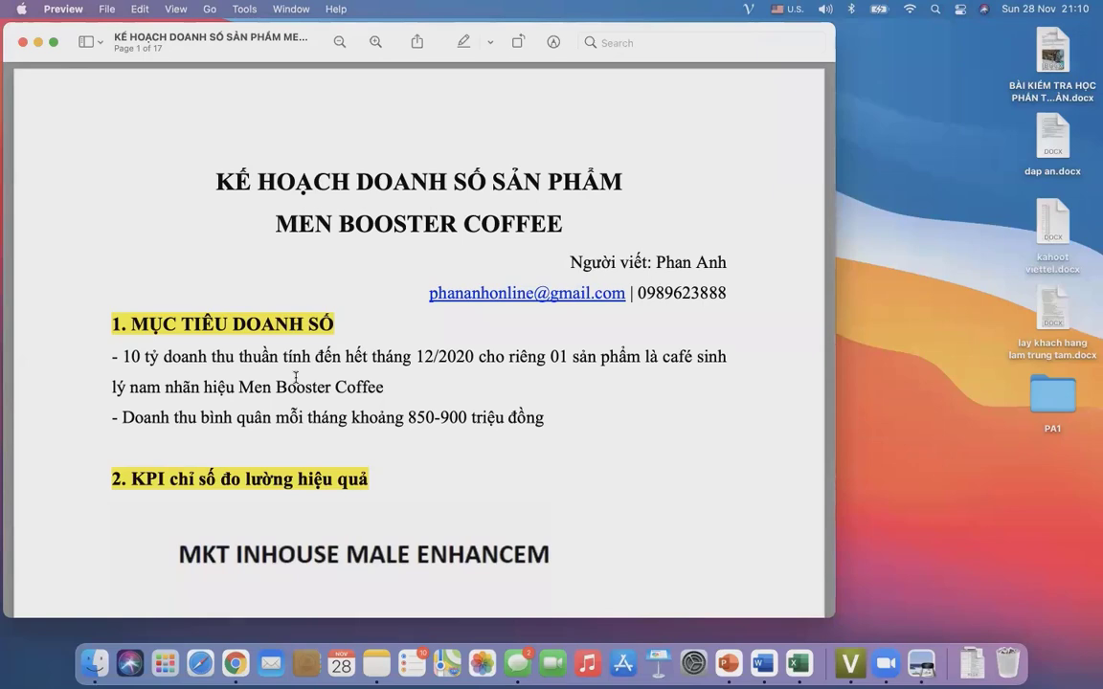
- Enlarge the Men Booster Coffee PDF window to nearly the full screen width, with the first page in view
scroll(296, 376, down, 5)
scroll(362, 374, up, 6)
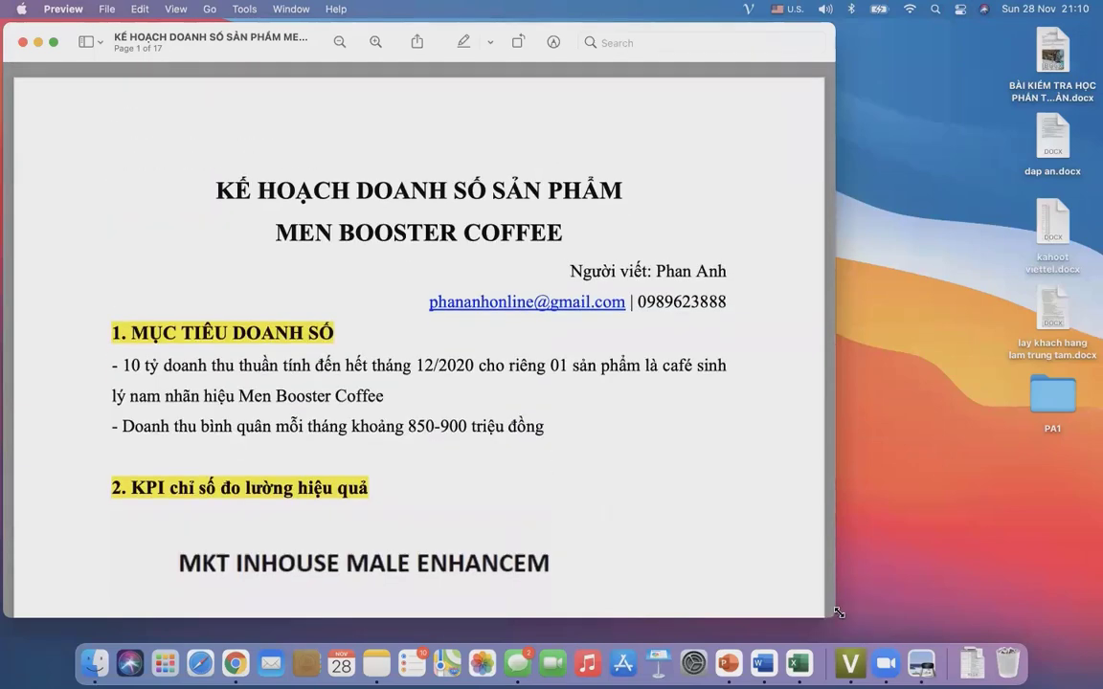
drag(838, 612, 1053, 640)
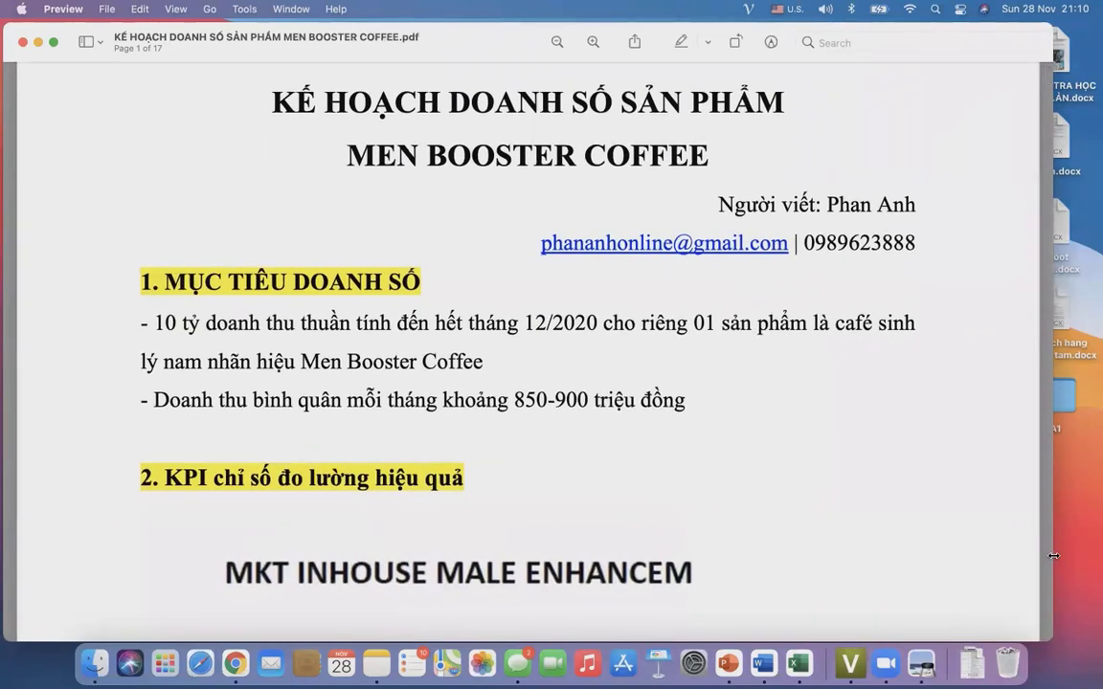
drag(1053, 556, 1091, 553)
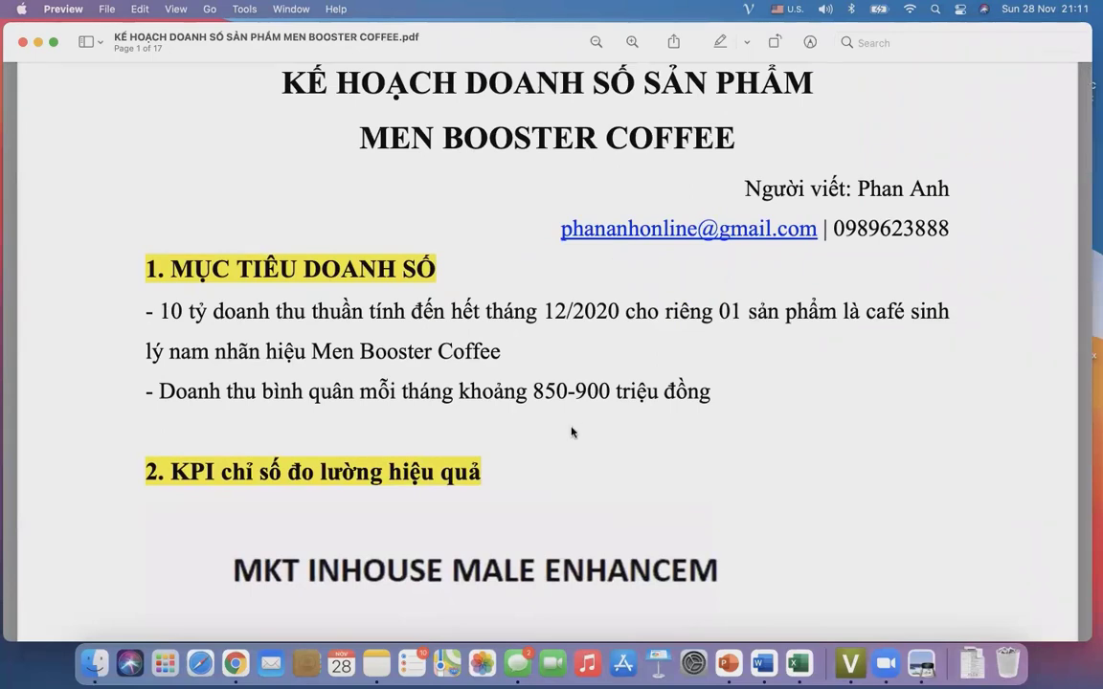
- Point out the revenue target lines under 1. MỤC TIÊU DOANH SỐ and go on to the tables under 2. KPI chỉ số đo lường hiệu quả
scroll(568, 376, down, 4)
scroll(568, 376, up, 5)
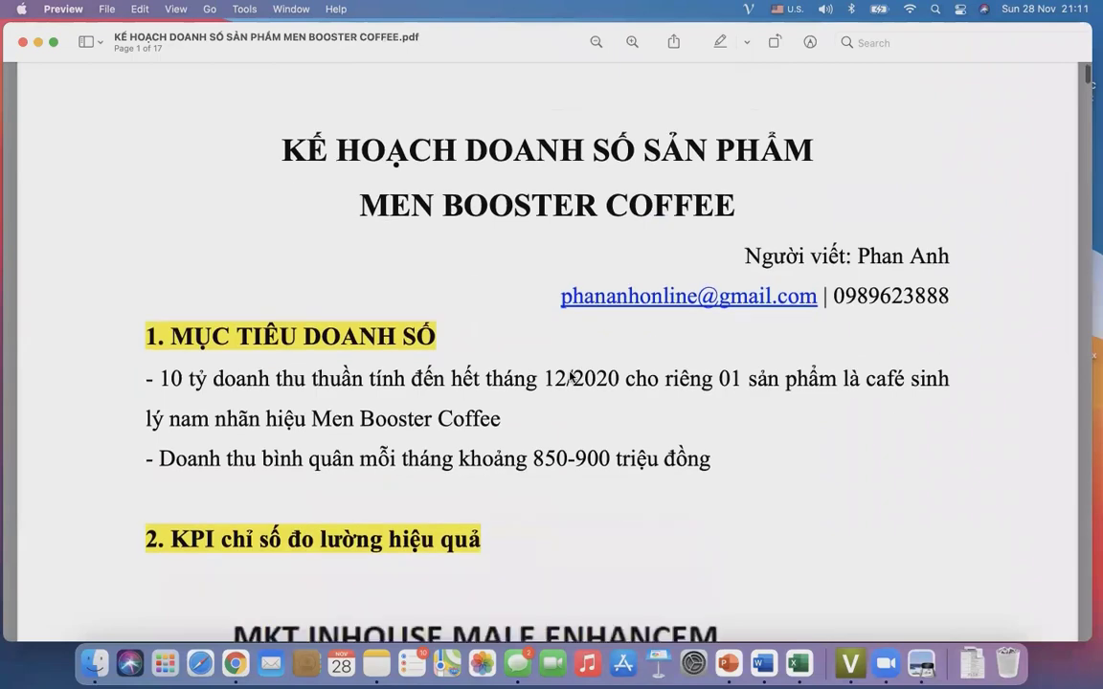
scroll(570, 376, down, 3)
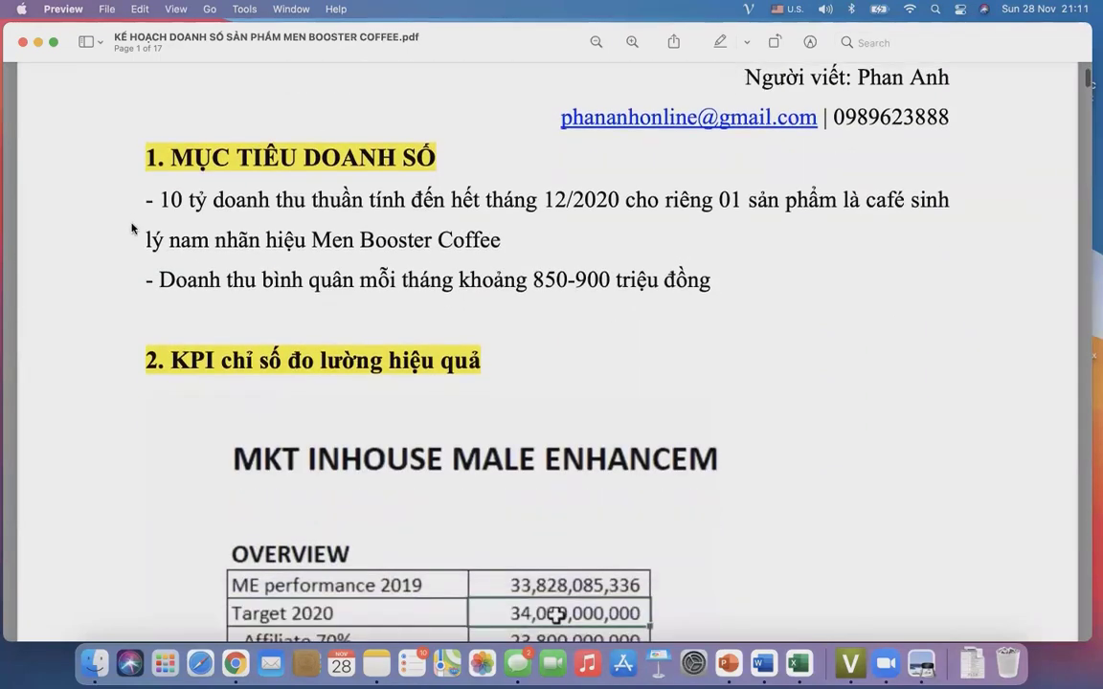
drag(143, 200, 374, 216)
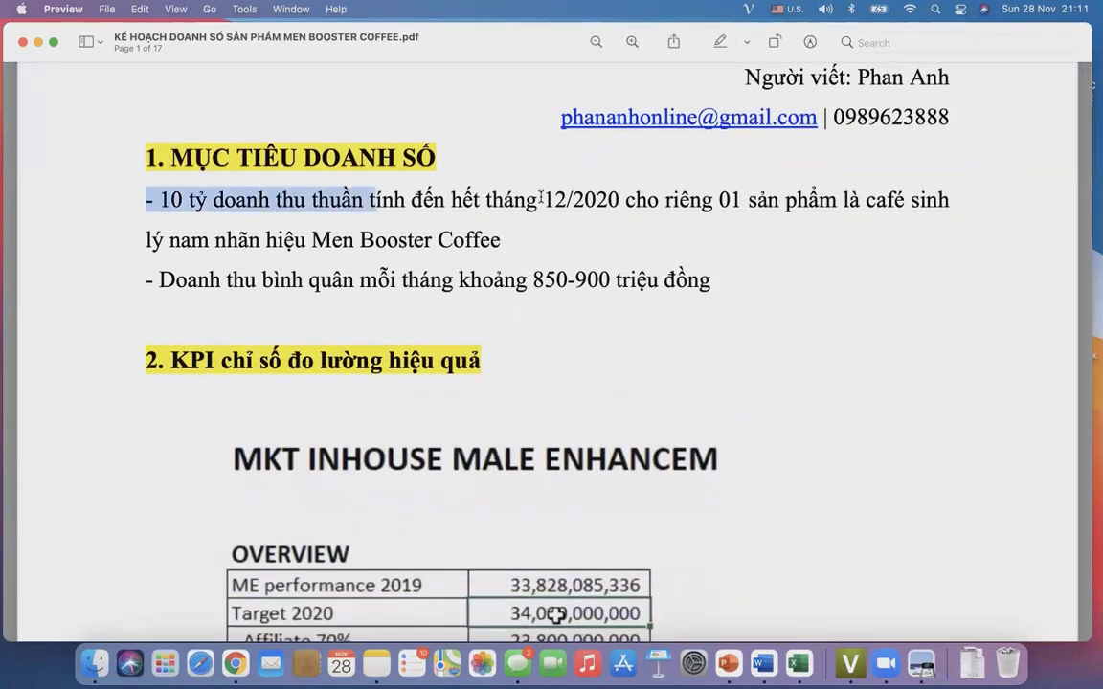
drag(542, 200, 721, 240)
click(722, 240)
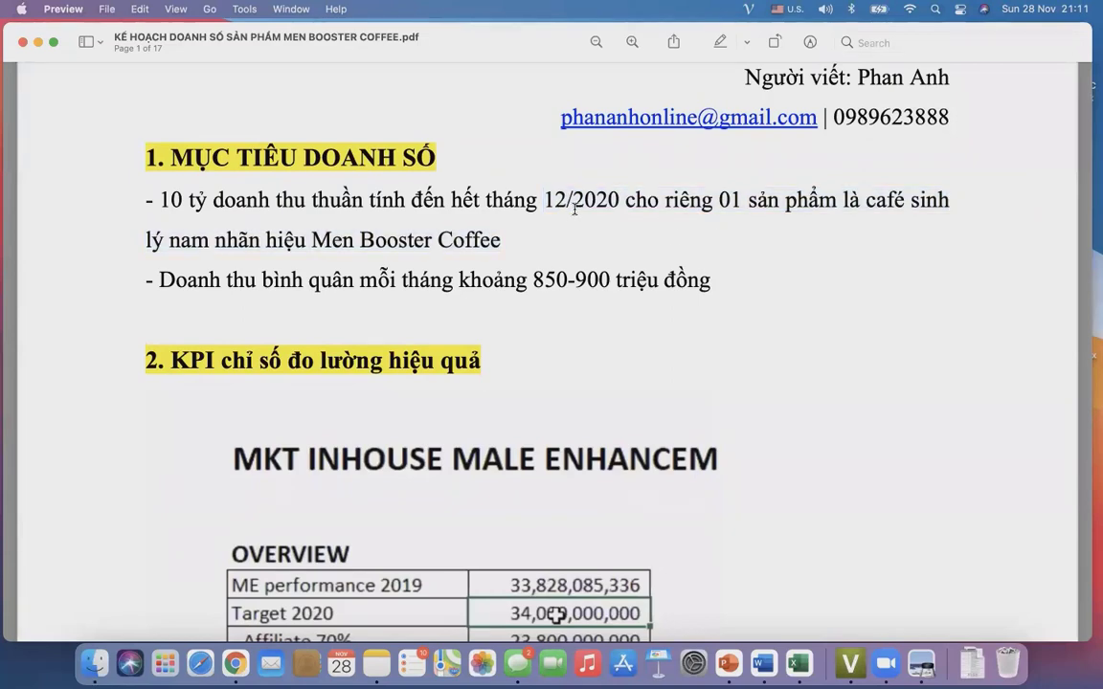
scroll(646, 294, down, 10)
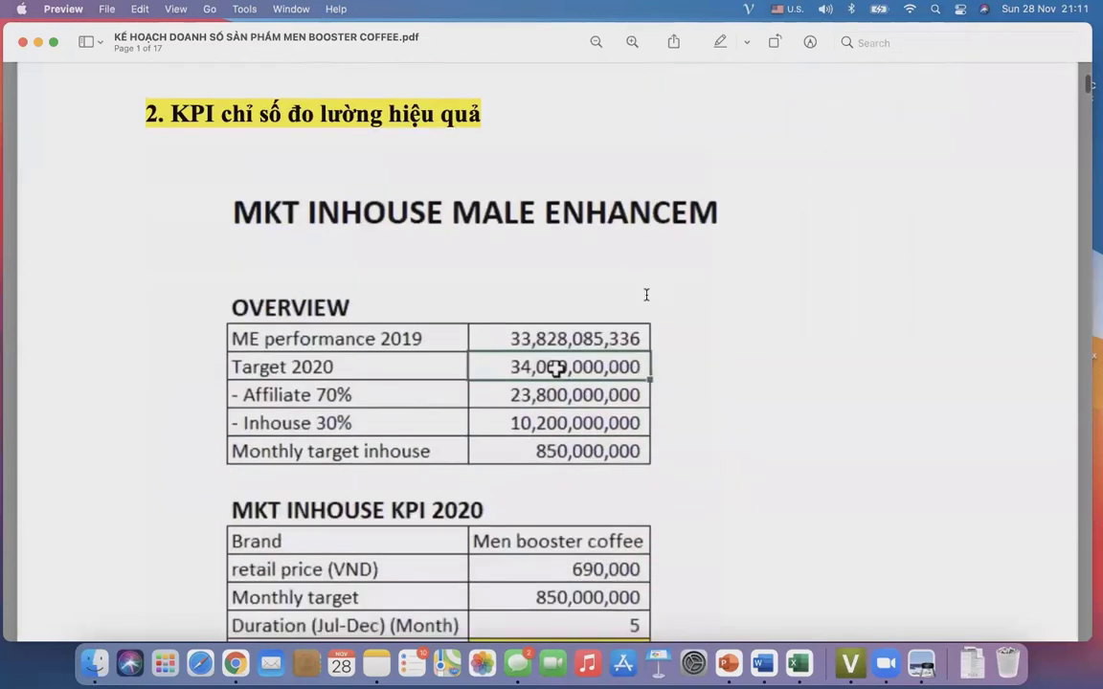
- Go over the OVERVIEW table and the MKT INHOUSE KPI 2020 table, from the Brand row to the Est daily leads row
scroll(646, 295, down, 6)
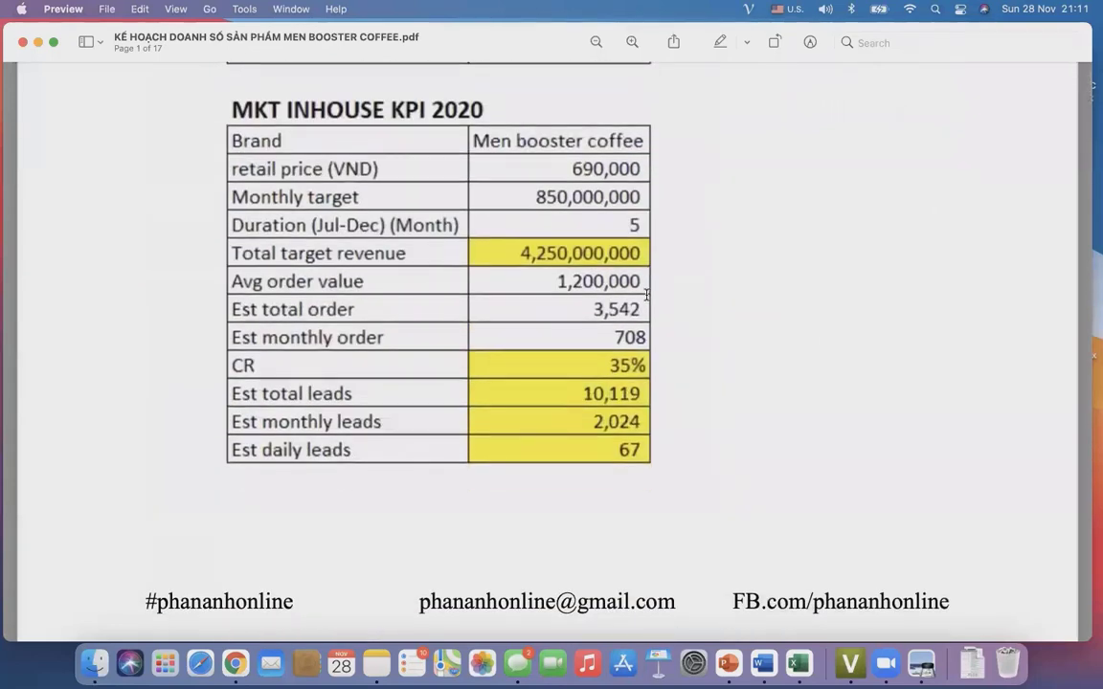
scroll(646, 295, up, 8)
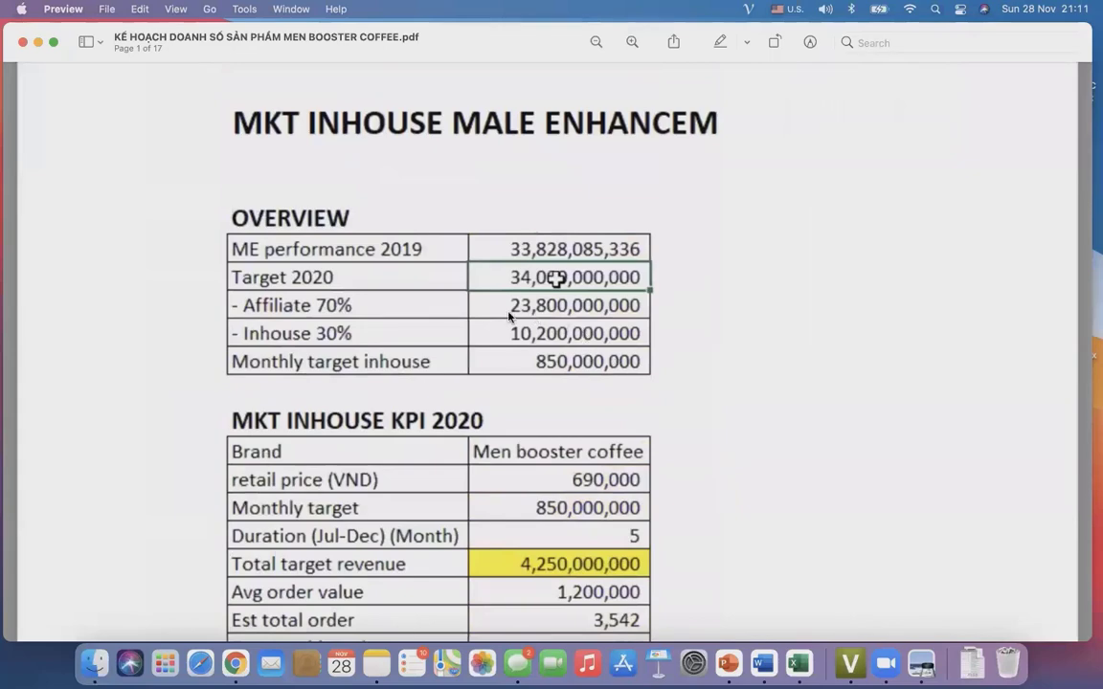
scroll(503, 321, down, 5)
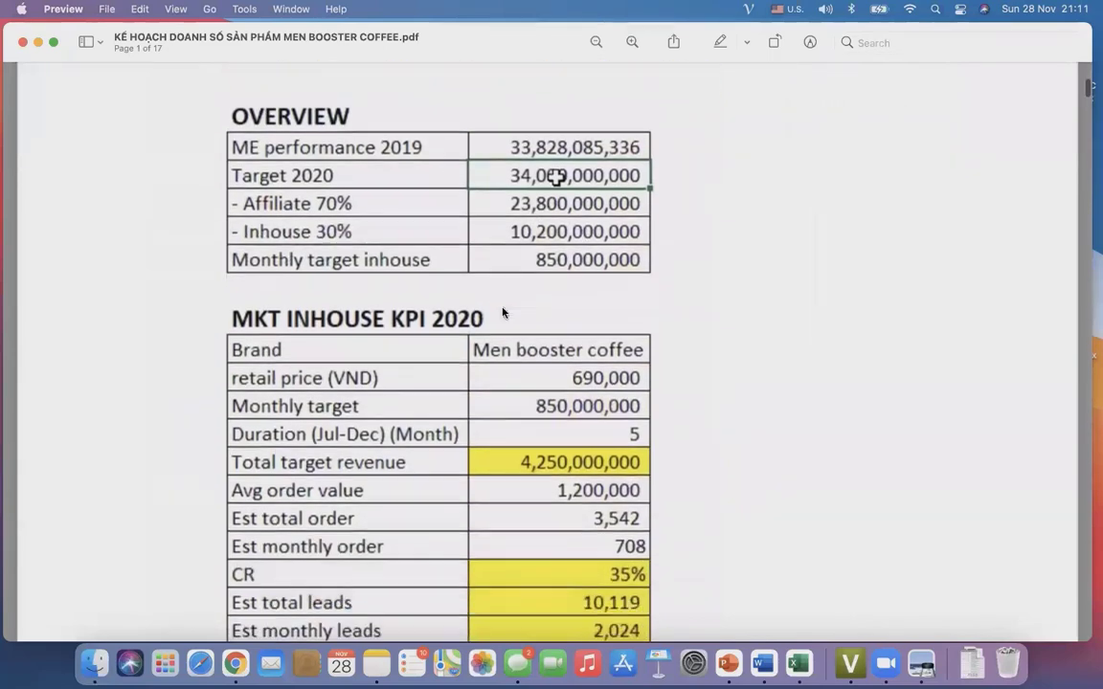
scroll(503, 312, down, 2)
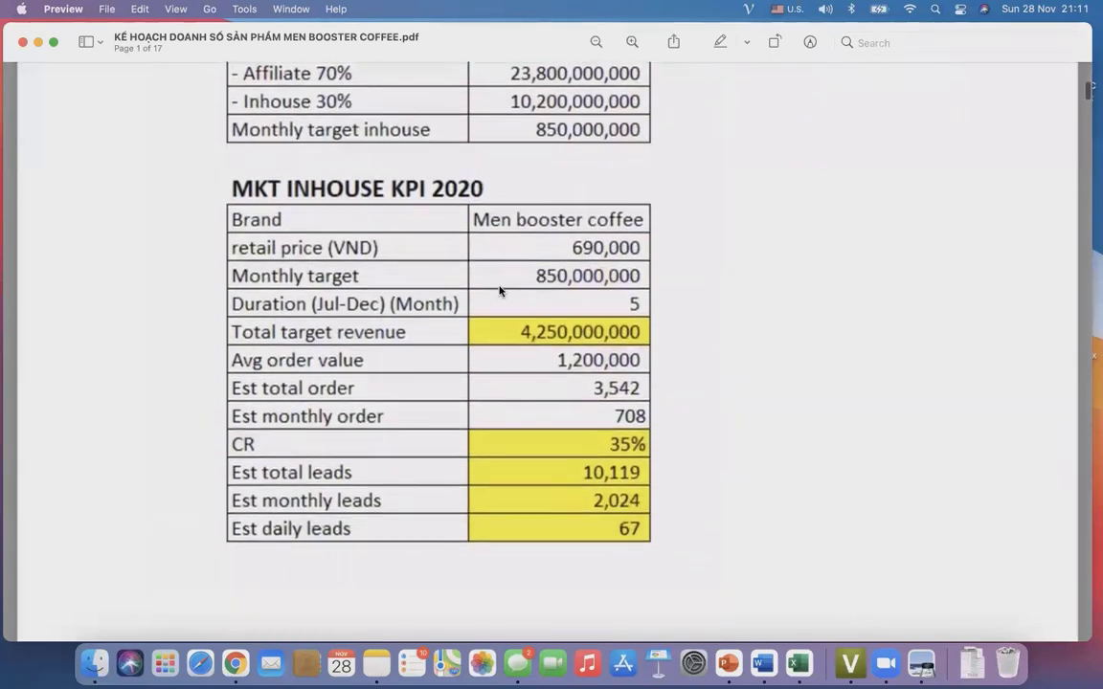
scroll(499, 290, down, 2)
scroll(498, 301, down, 1)
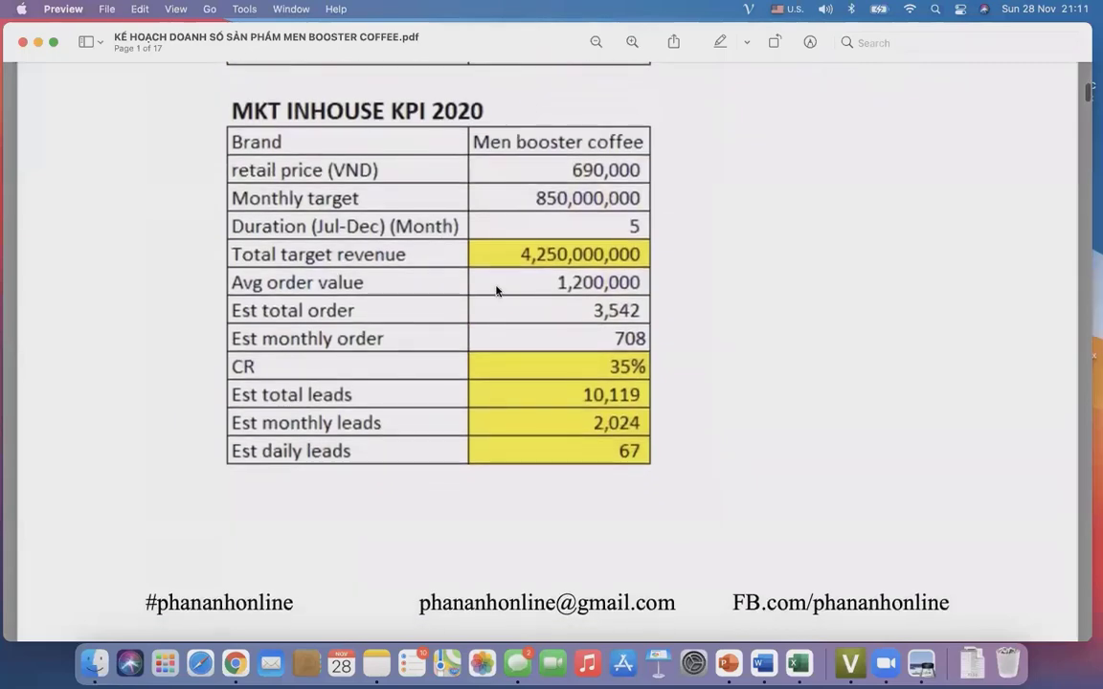
scroll(548, 402, down, 1)
- Highlight the CPL label, the 150.000Đ cost, the 2.000 Leads and ad budget text, and the CR 35% line on page 2
scroll(548, 402, down, 15)
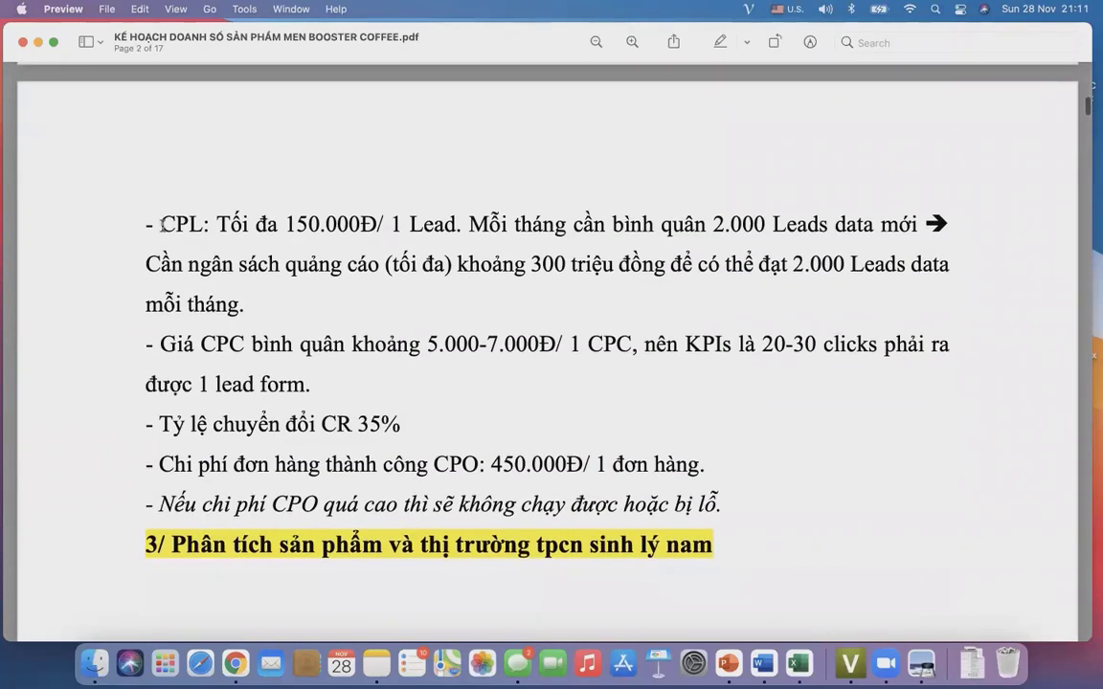
drag(162, 224, 196, 229)
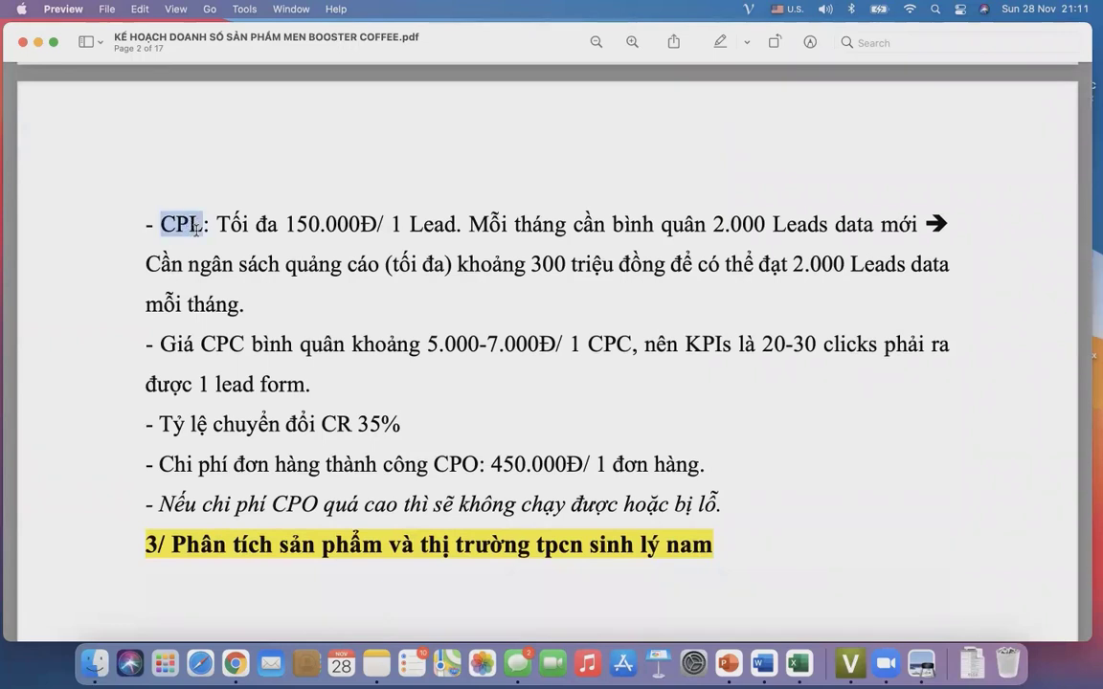
click(315, 231)
drag(284, 231, 374, 231)
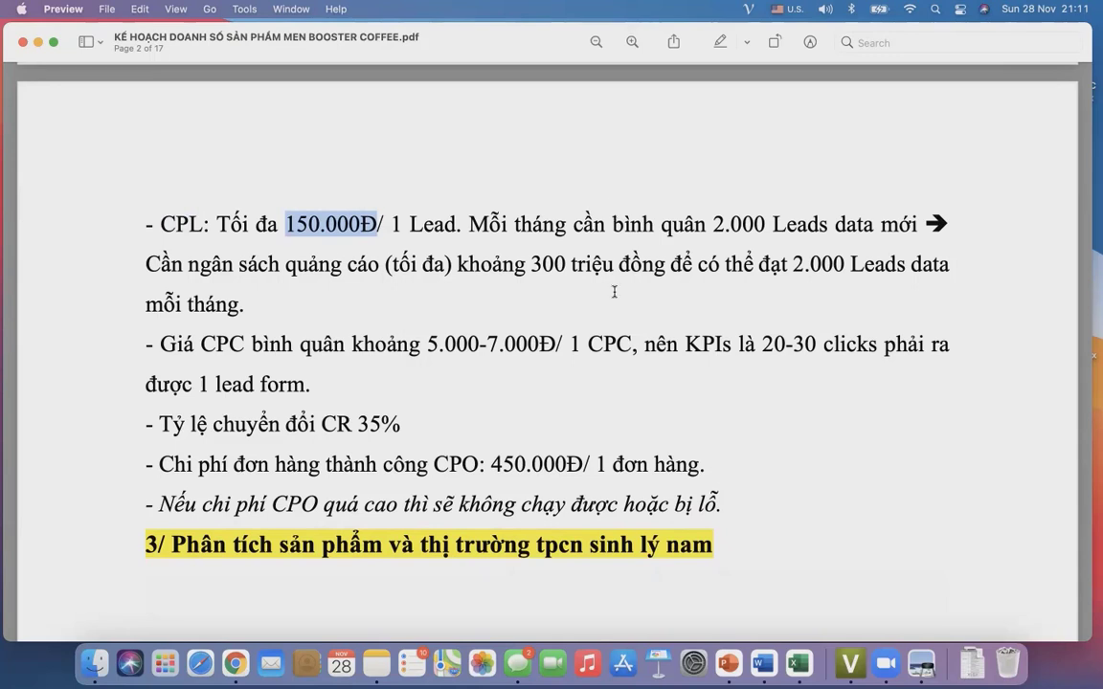
drag(614, 291, 613, 224)
scroll(518, 313, down, 3)
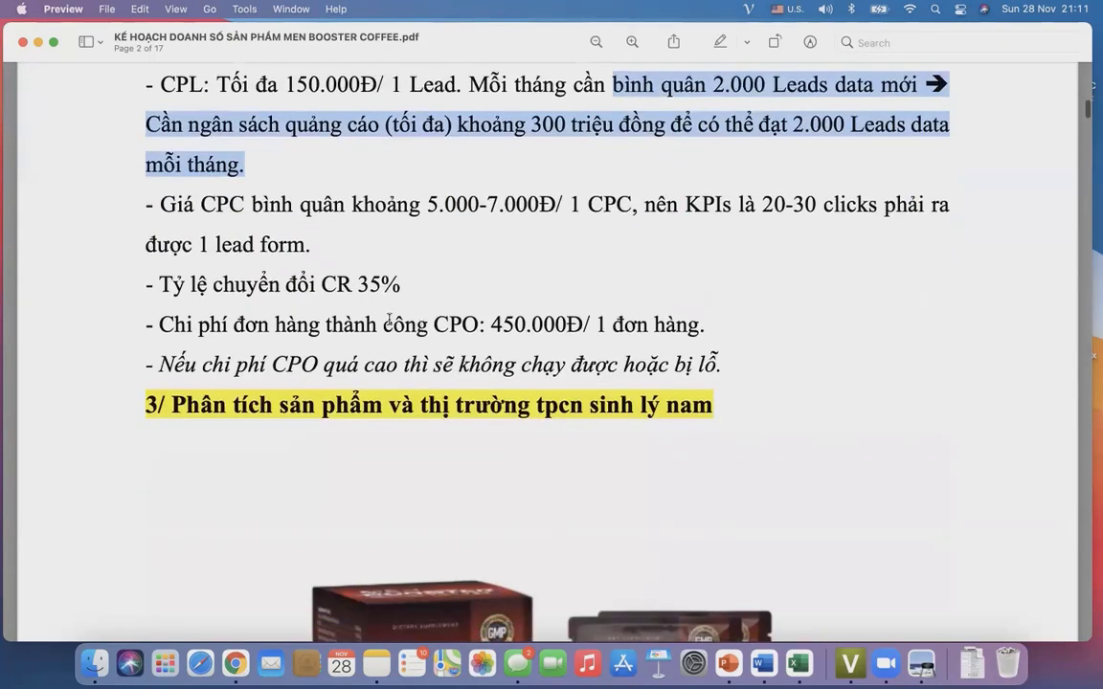
drag(136, 293, 458, 292)
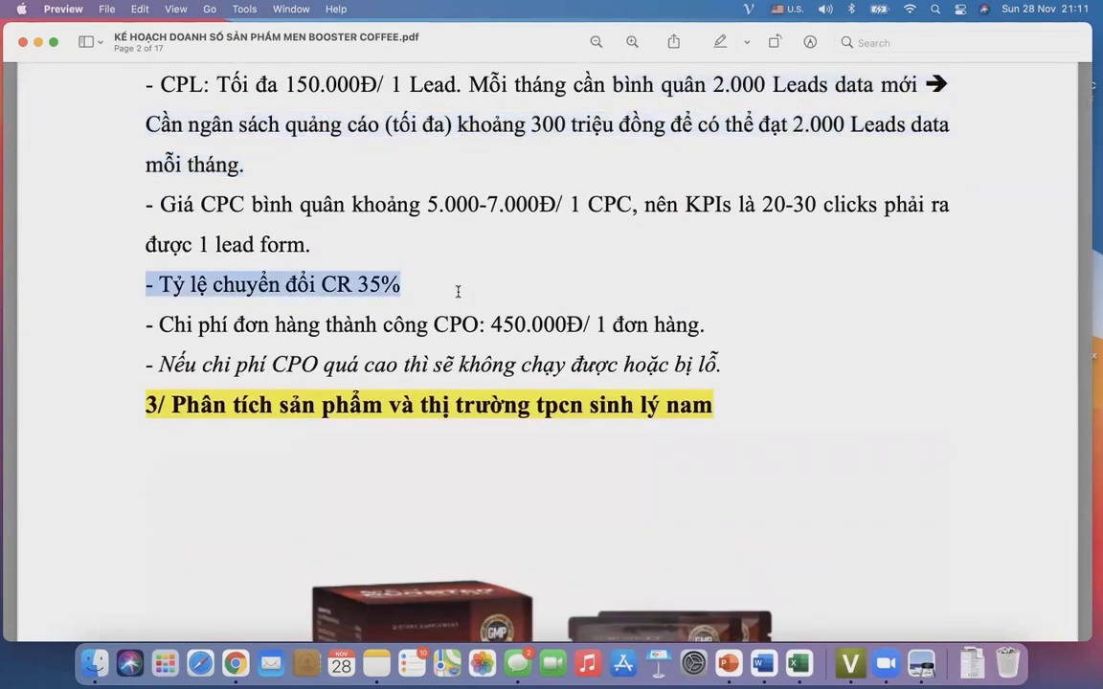
click(457, 292)
- Skim section 3/ Phân tích sản phẩm và thị trường tpcn sinh lý nam, from the product photo to the competing brands
scroll(427, 364, down, 5)
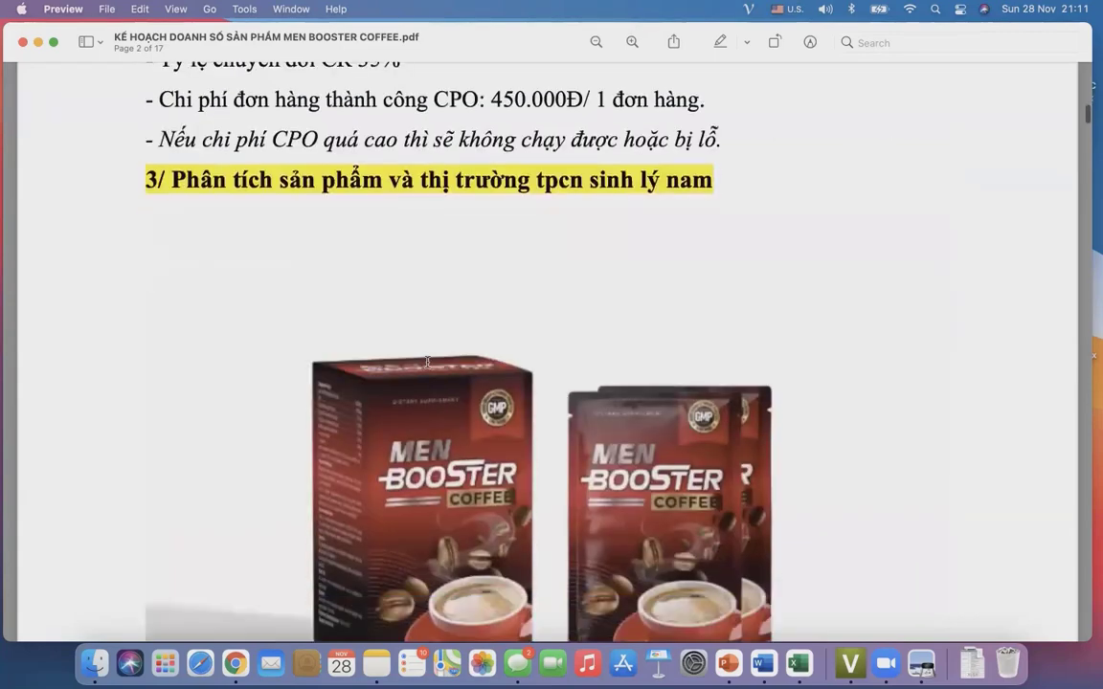
scroll(427, 363, down, 10)
scroll(427, 362, down, 10)
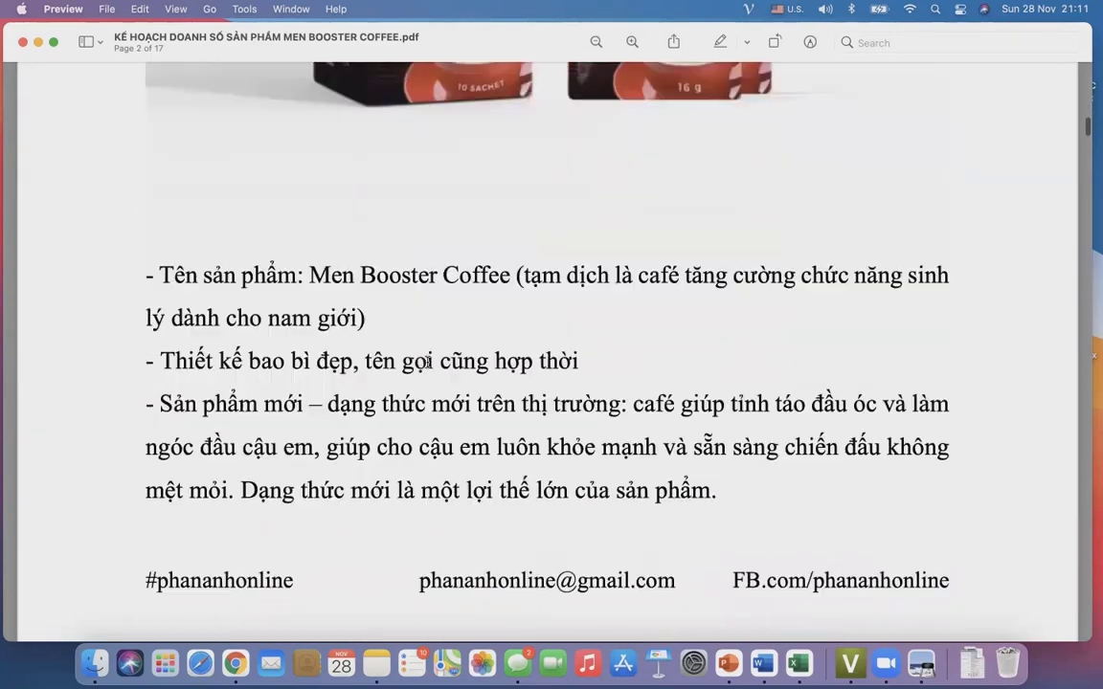
scroll(427, 361, down, 8)
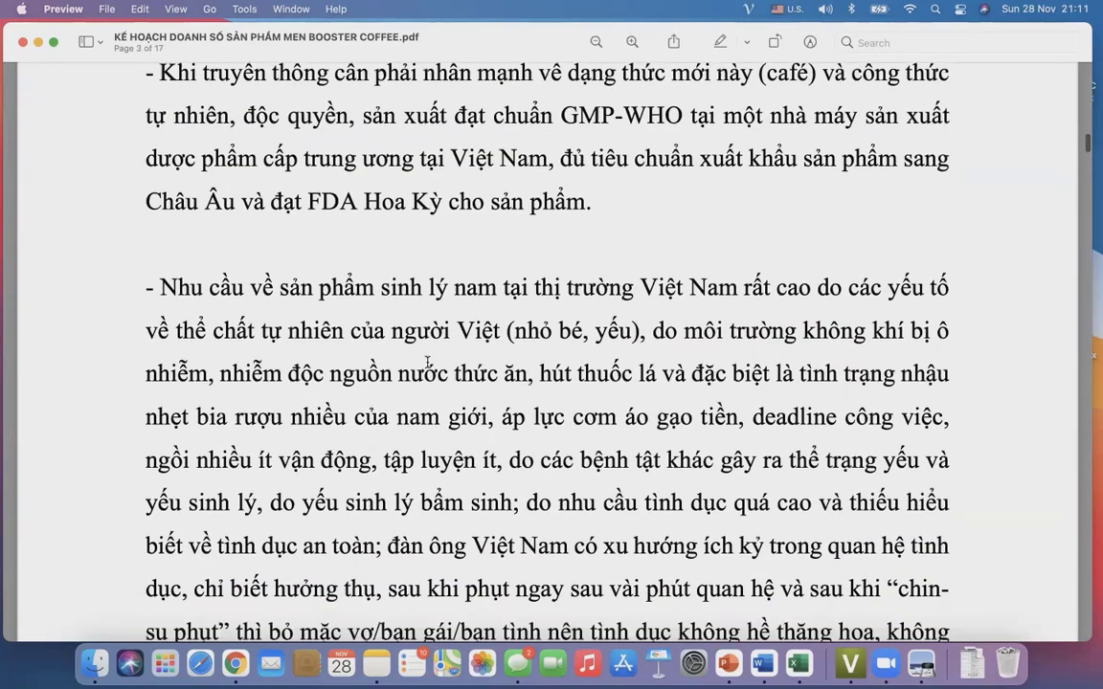
scroll(427, 362, down, 15)
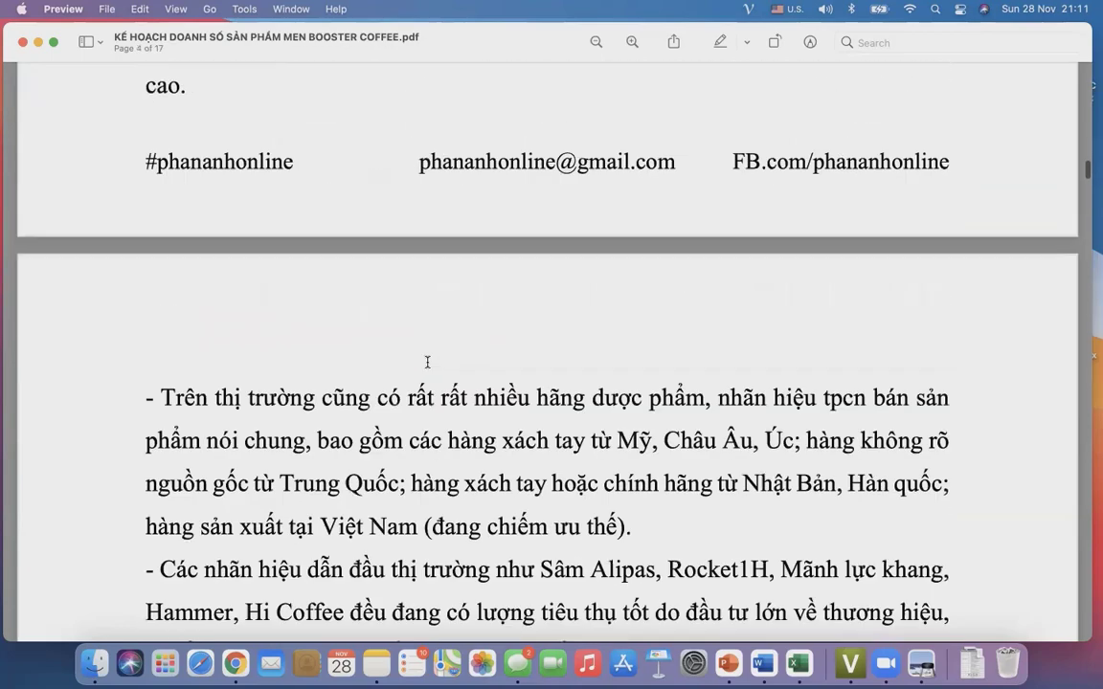
- Skim section 4/ on target customers and sales messages, passing through the customer groups up to the end of page 7
scroll(427, 362, down, 8)
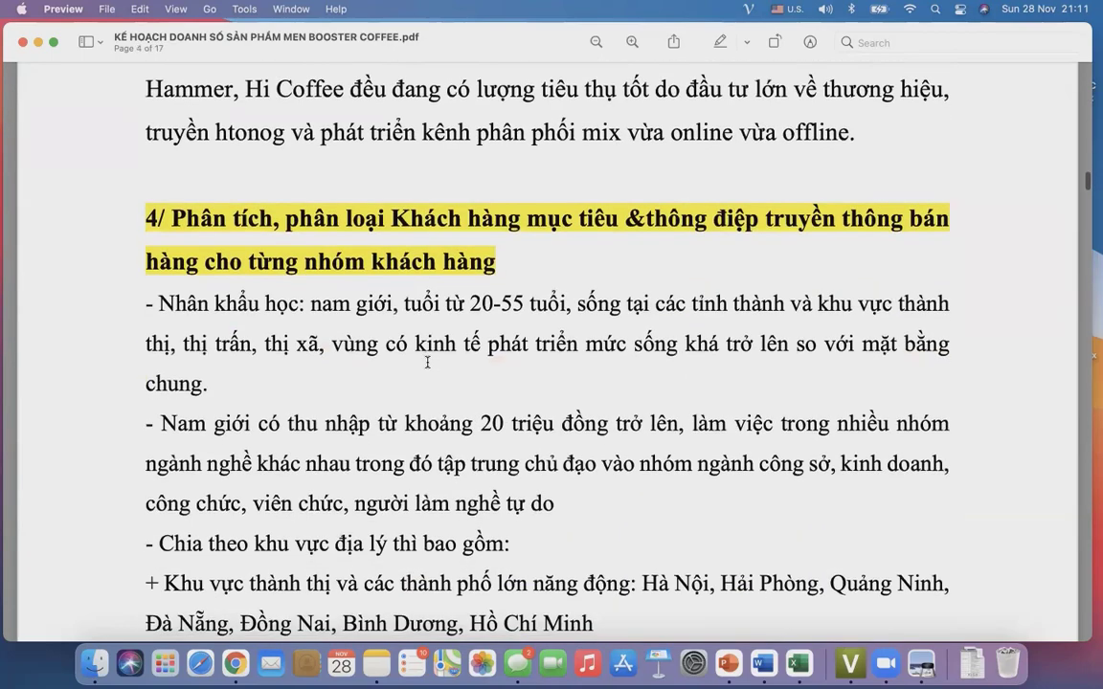
scroll(362, 278, down, 20)
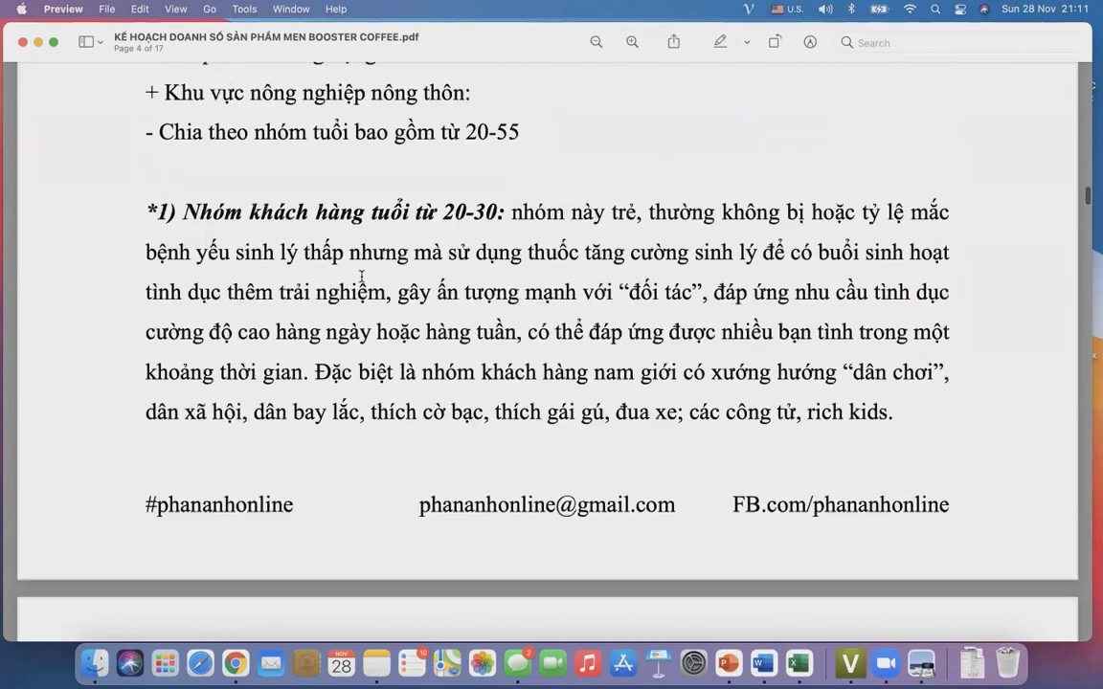
scroll(361, 278, down, 10)
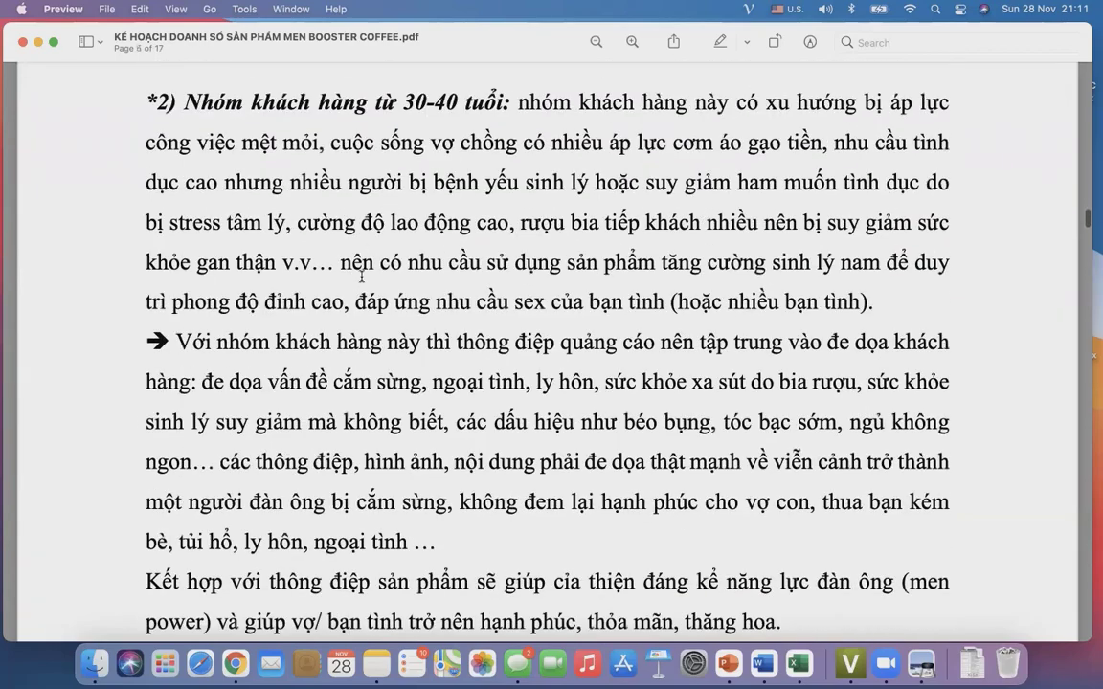
scroll(362, 278, down, 20)
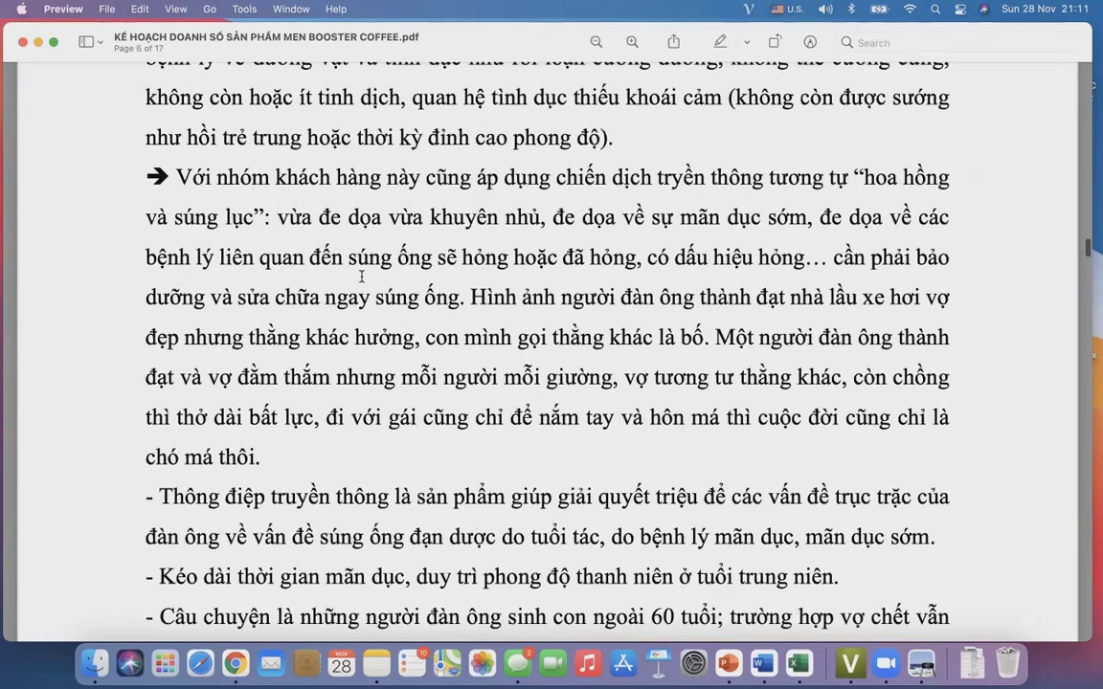
scroll(361, 278, down, 20)
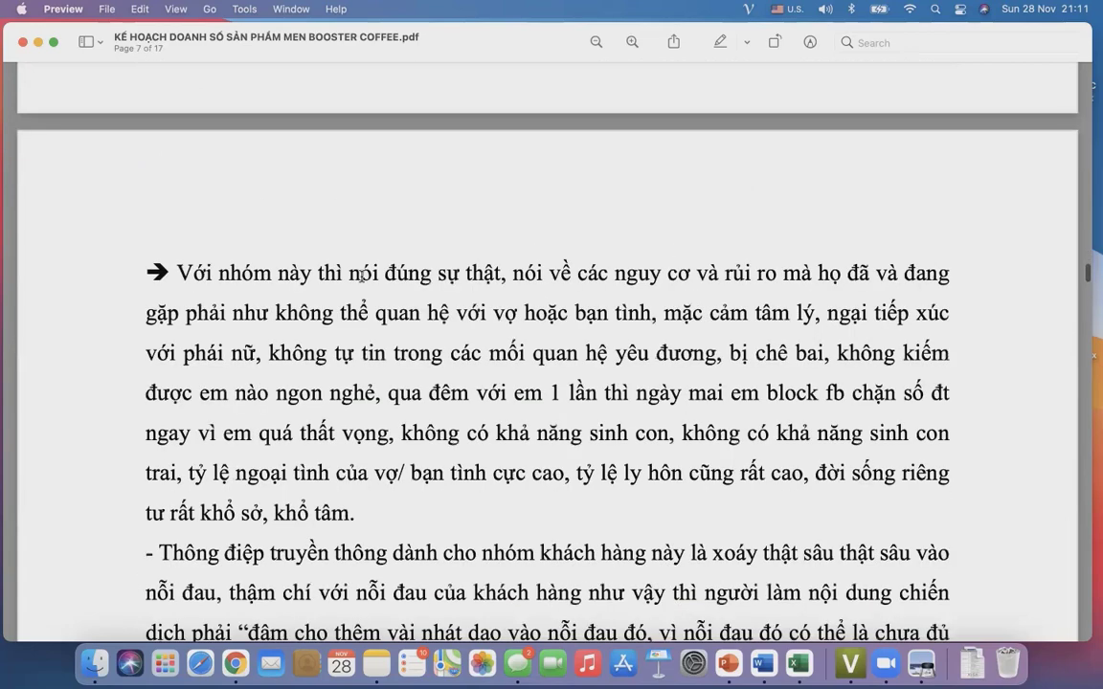
scroll(362, 278, down, 20)
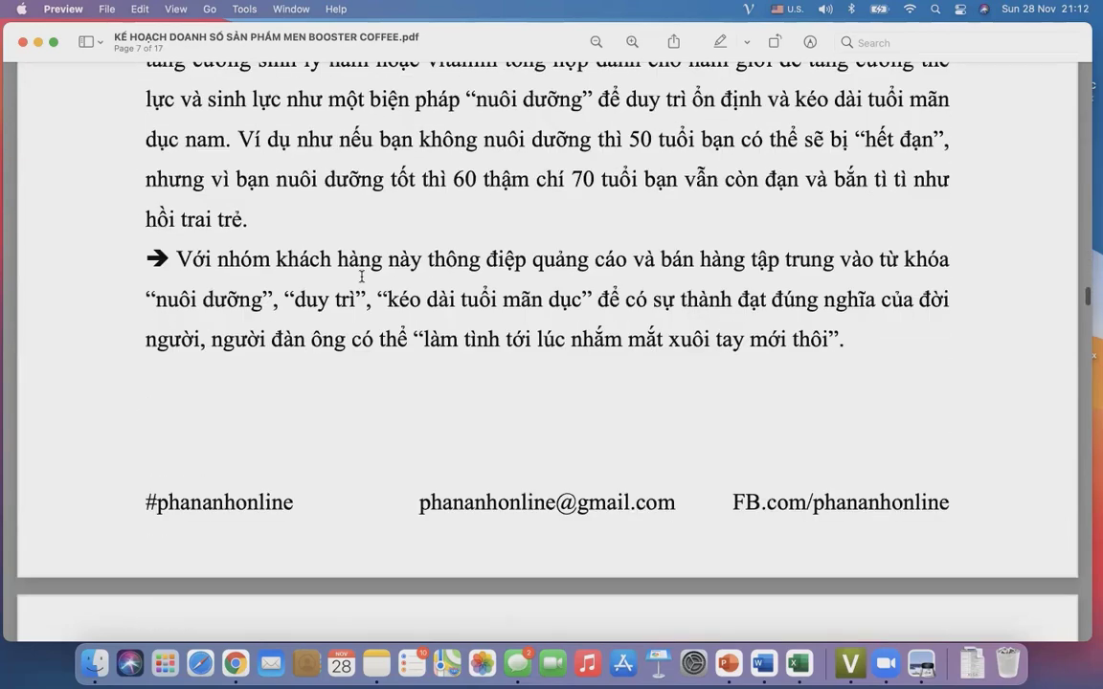
- Move on to section 5. Phương án triển khai and skim the staffing requirements under 5.1. Về nhân sự
scroll(362, 277, down, 20)
scroll(343, 431, down, 10)
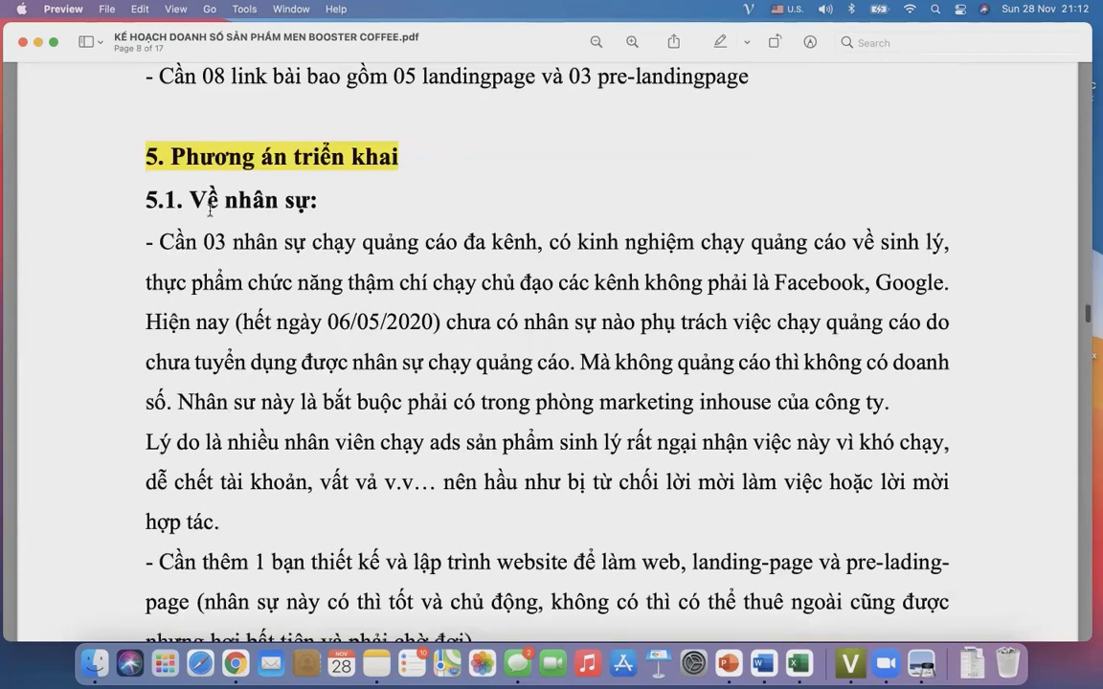
scroll(457, 416, down, 5)
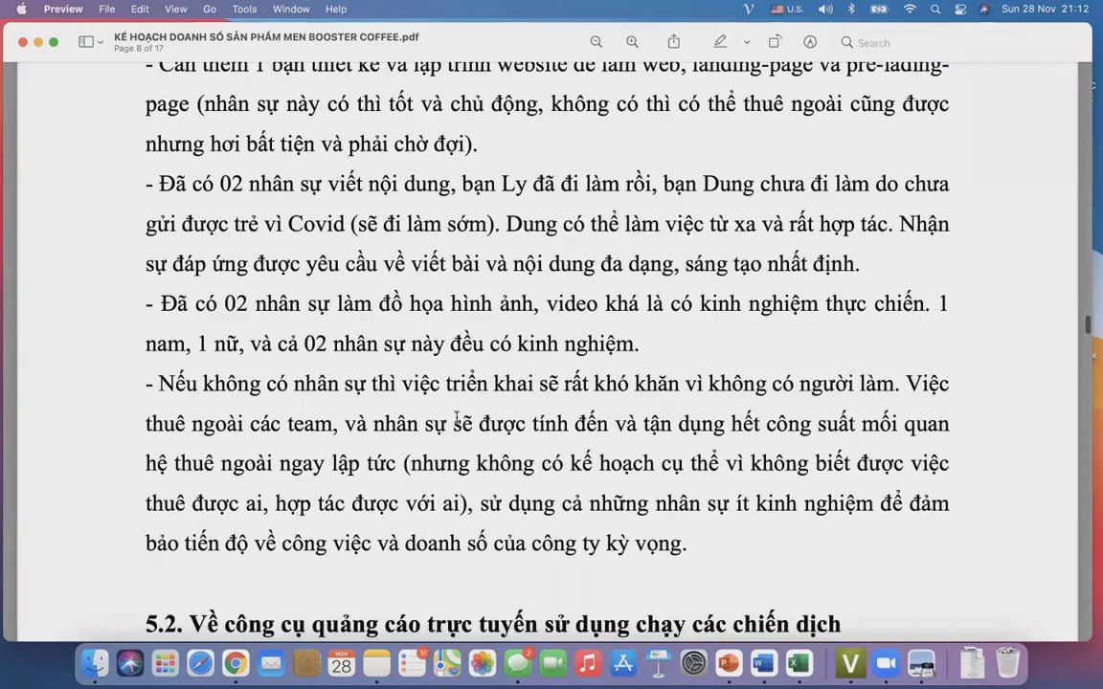
scroll(456, 416, down, 3)
- Skim section 5.2 on online advertising tools, covering the budget, the branding campaign and the sales advertising campaign
scroll(456, 416, down, 7)
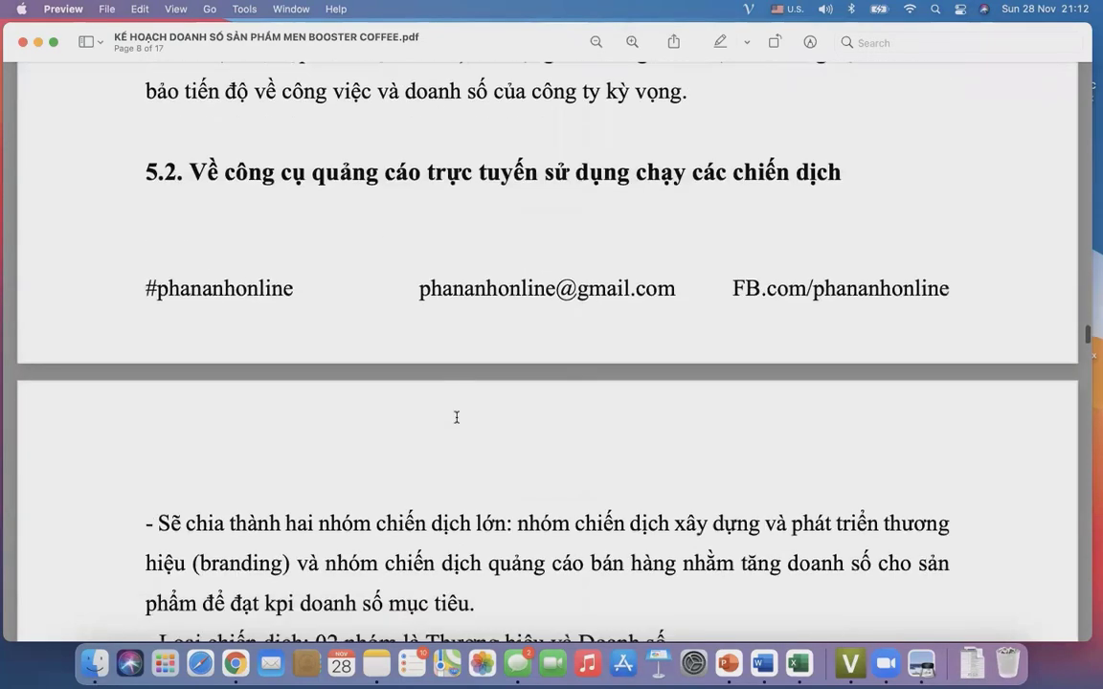
scroll(457, 416, down, 15)
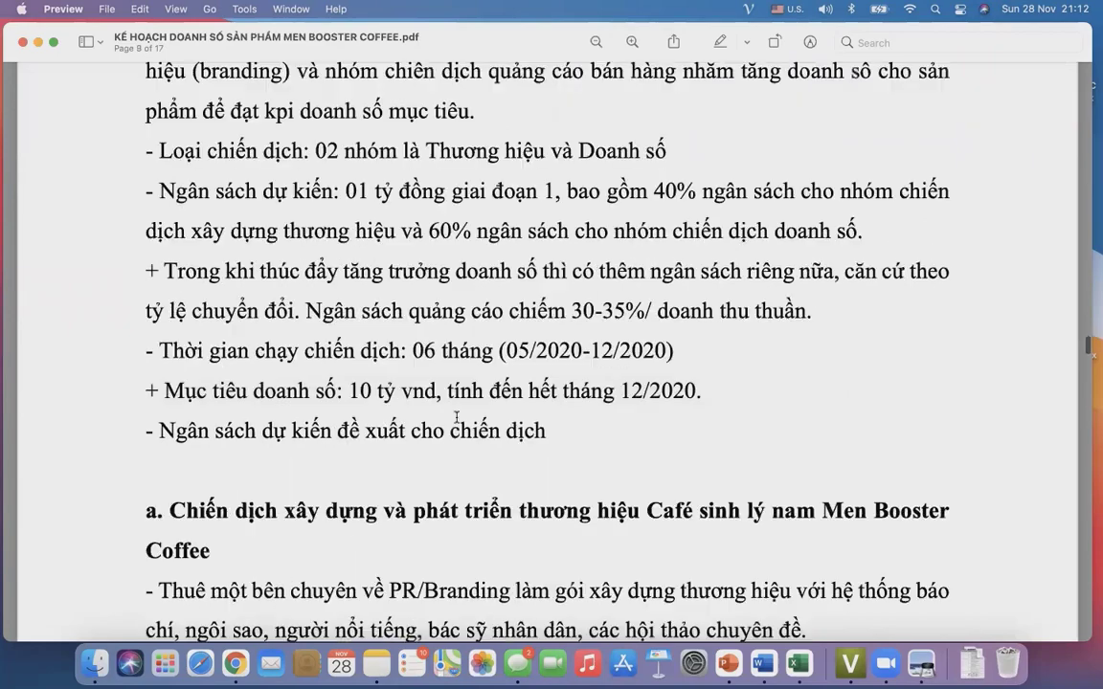
scroll(456, 416, down, 7)
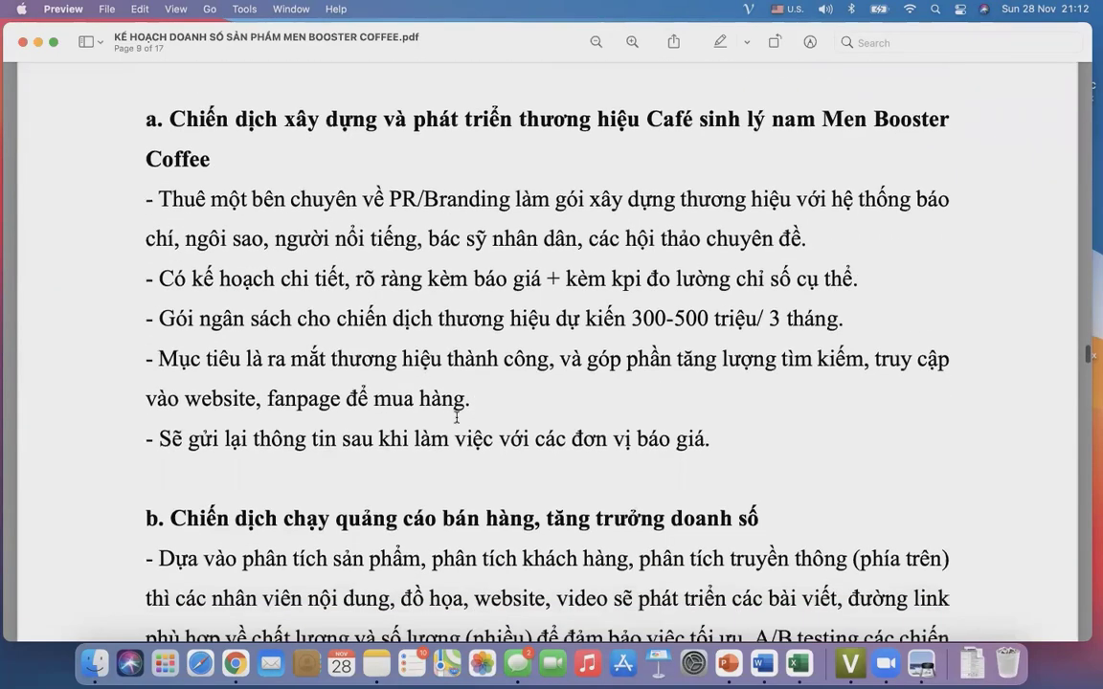
scroll(457, 419, down, 15)
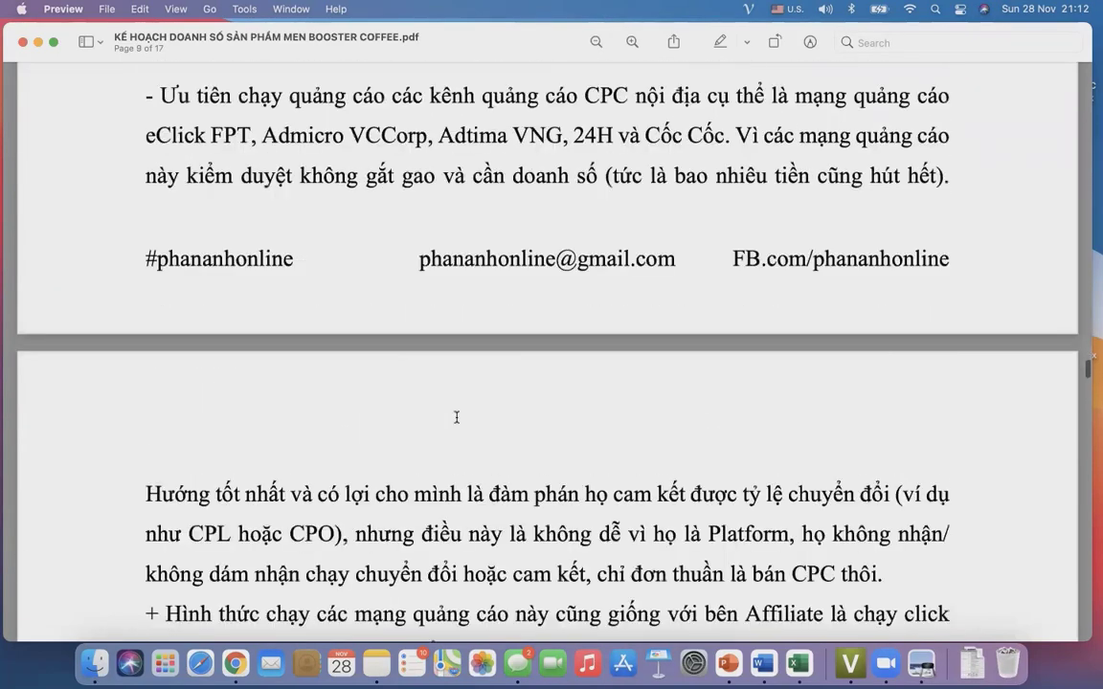
scroll(456, 416, down, 10)
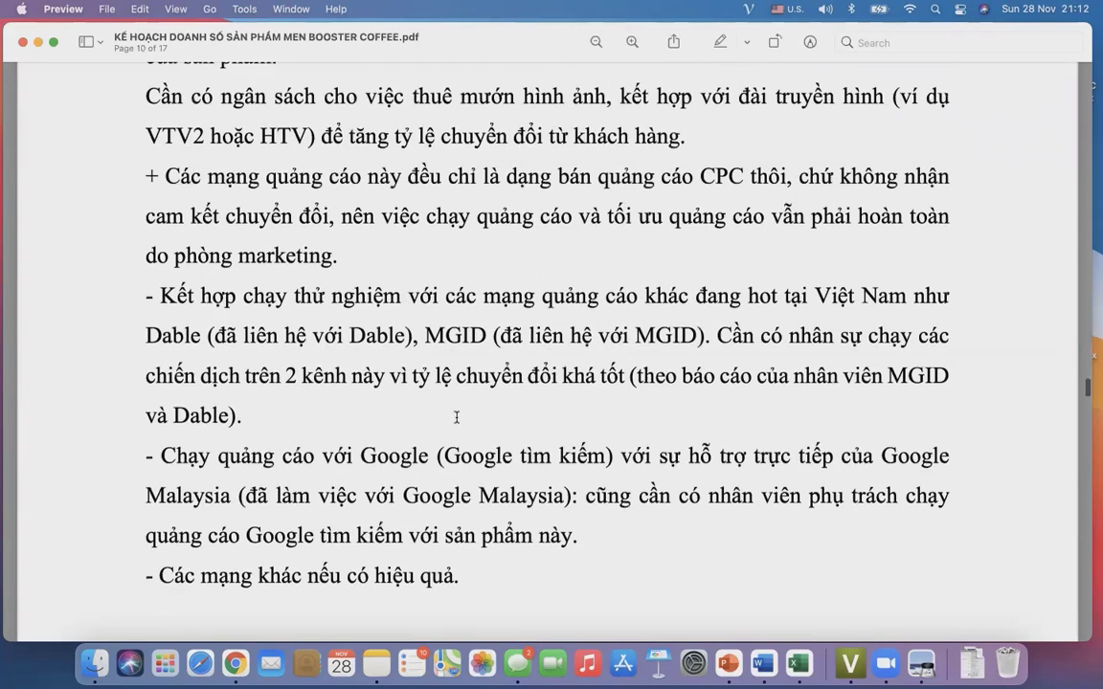
- Review the website, landing page, image and video preparation under 5.3. Kế hoạch hành động, down to the VTV2 or VTC14 broadcast item
scroll(456, 417, down, 15)
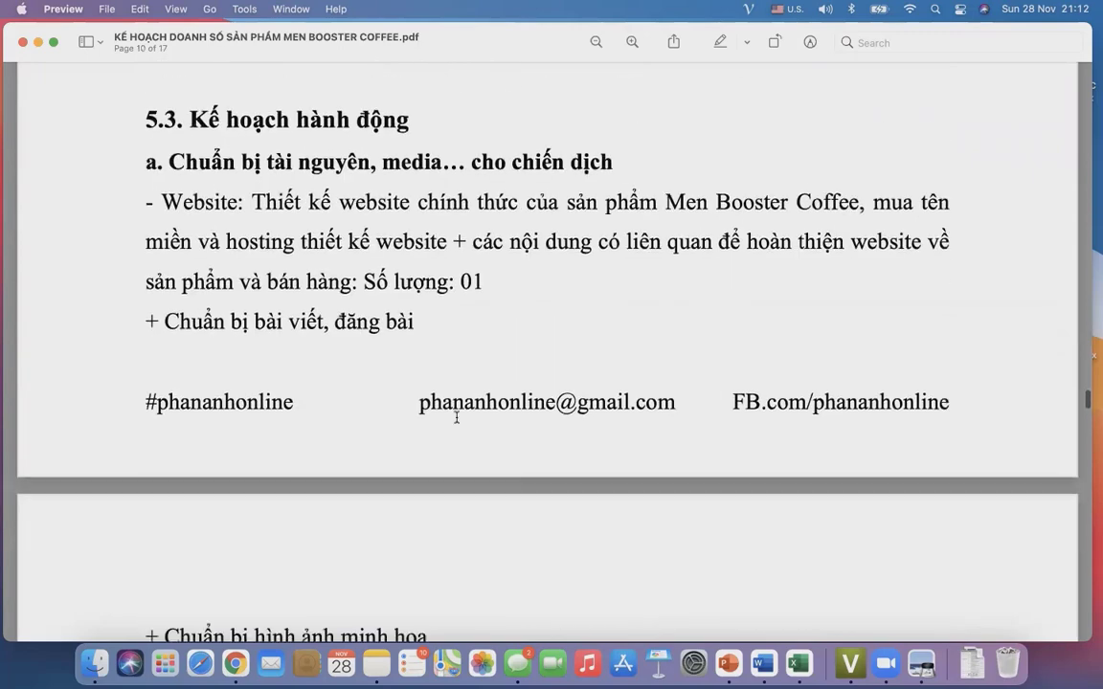
scroll(456, 415, up, 4)
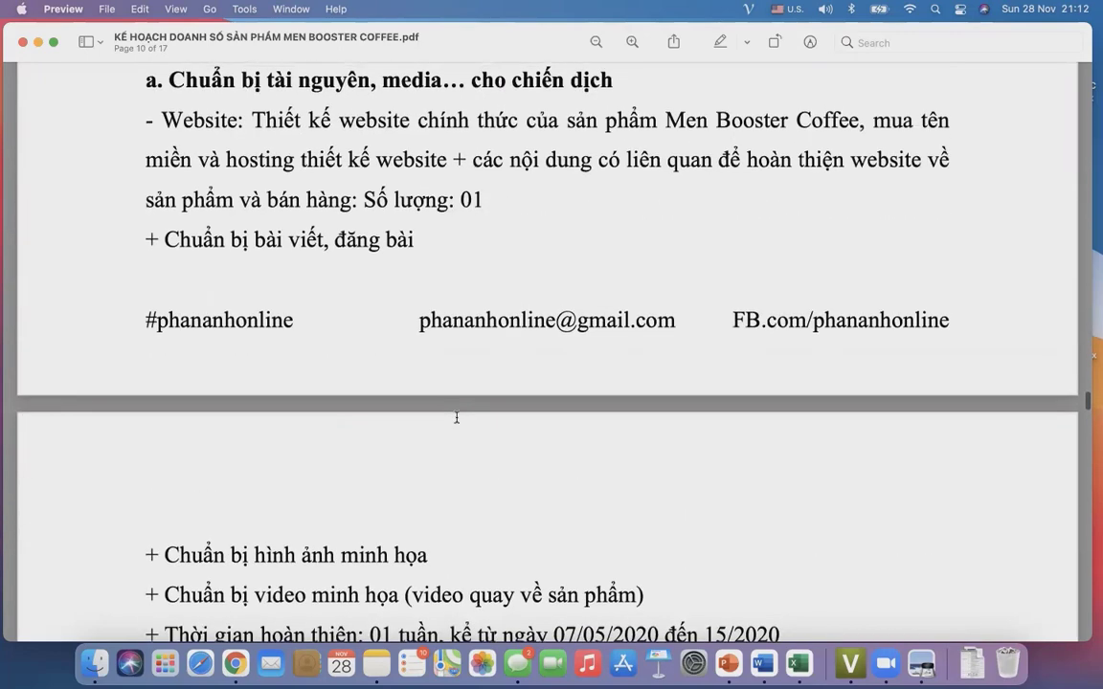
scroll(456, 417, down, 4)
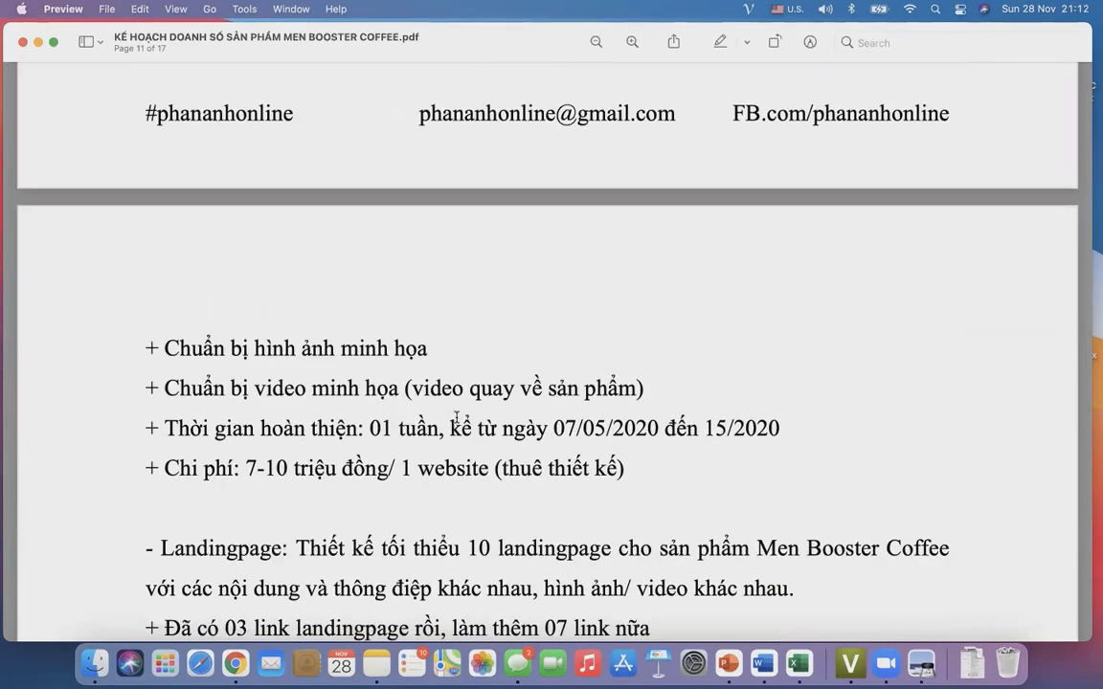
scroll(457, 418, down, 3)
scroll(456, 418, down, 4)
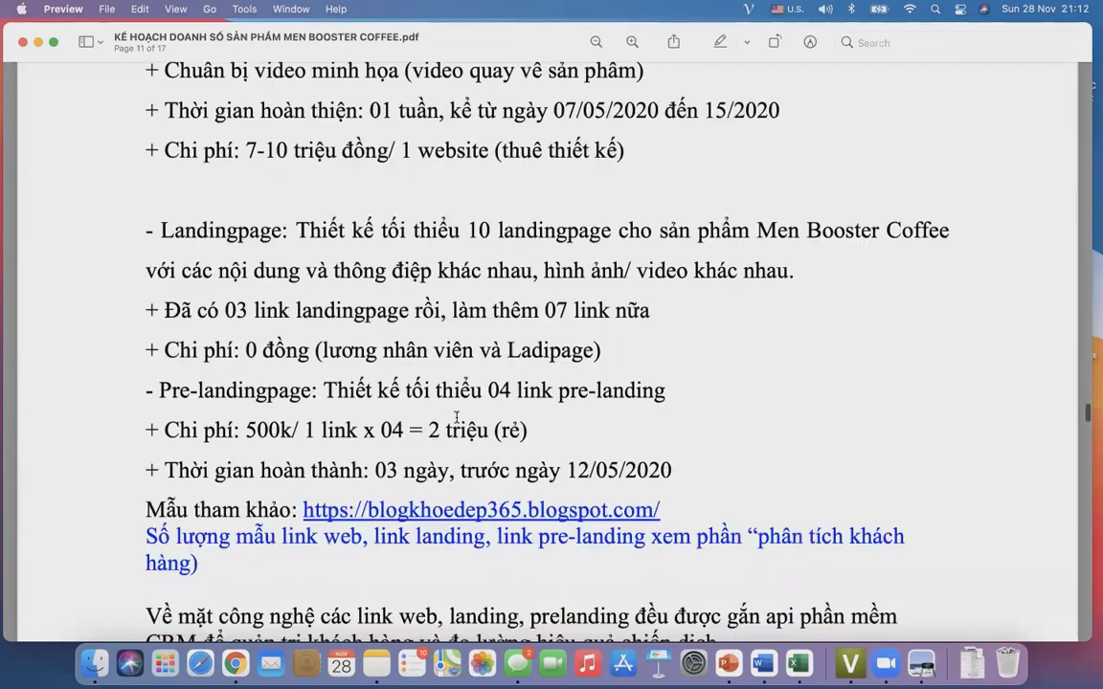
scroll(456, 418, down, 7)
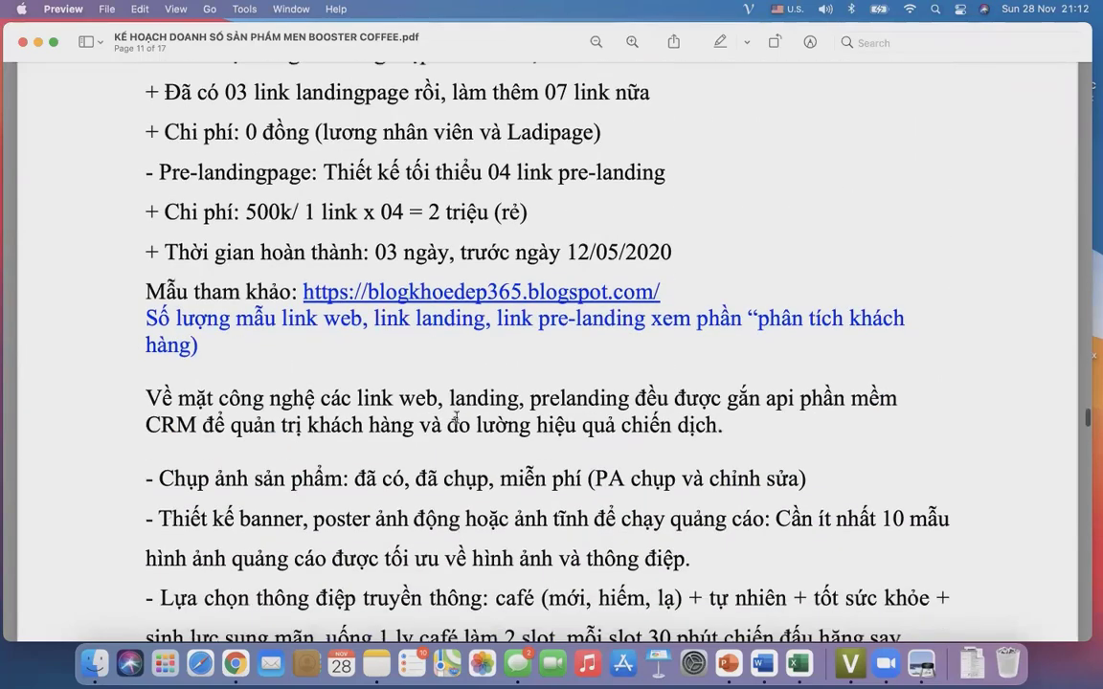
scroll(457, 418, down, 2)
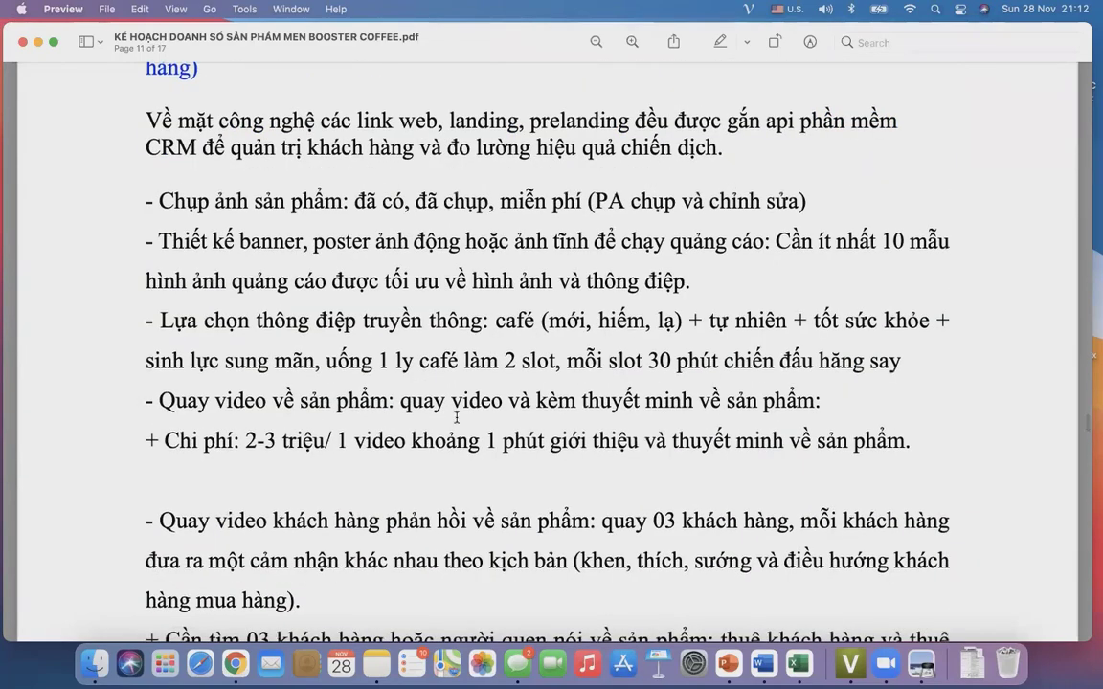
scroll(457, 418, down, 3)
scroll(457, 417, down, 6)
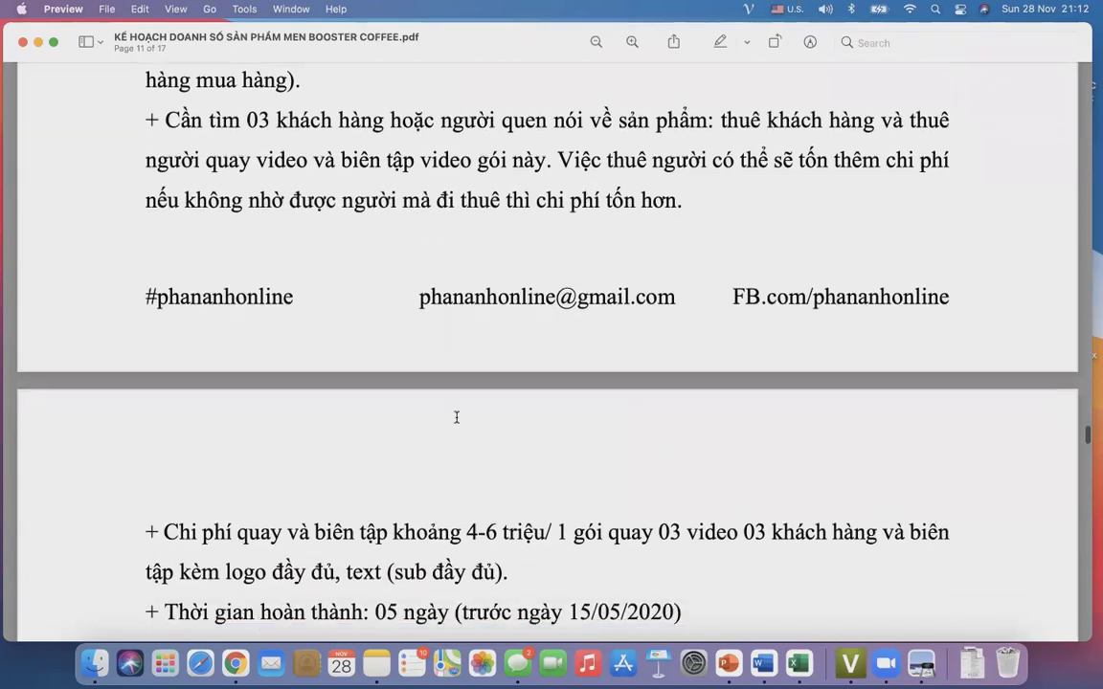
scroll(456, 417, down, 3)
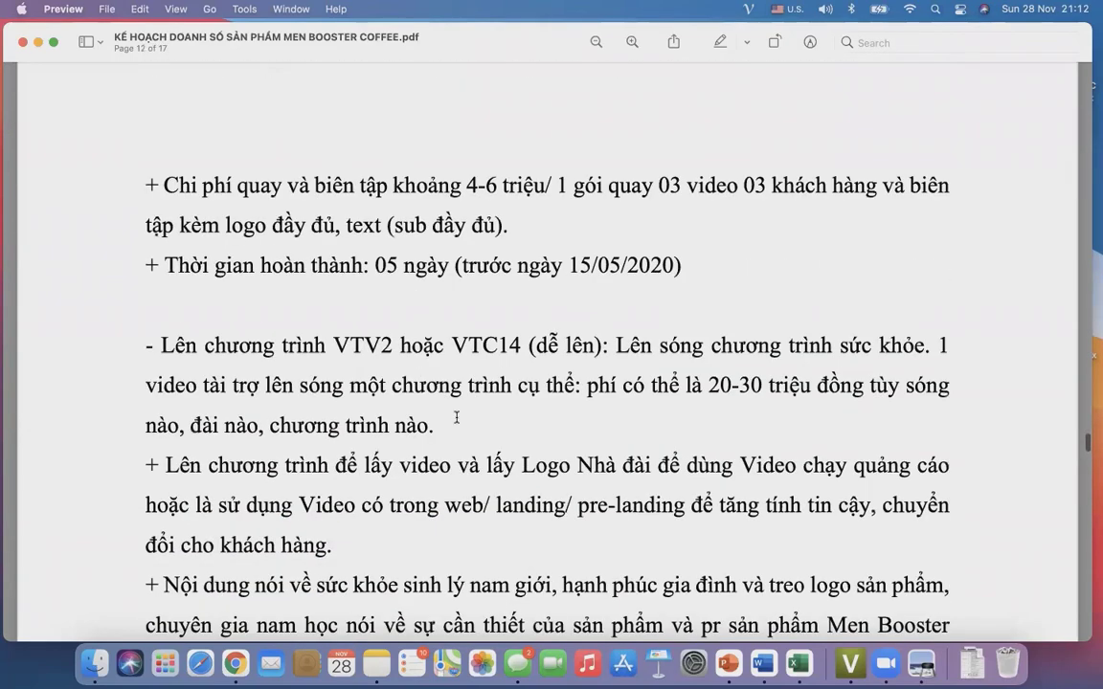
- Skim the remaining page 12 action items: the TV broadcast, the Afamily.vn PR article and opening advertising platform accounts
scroll(457, 418, down, 5)
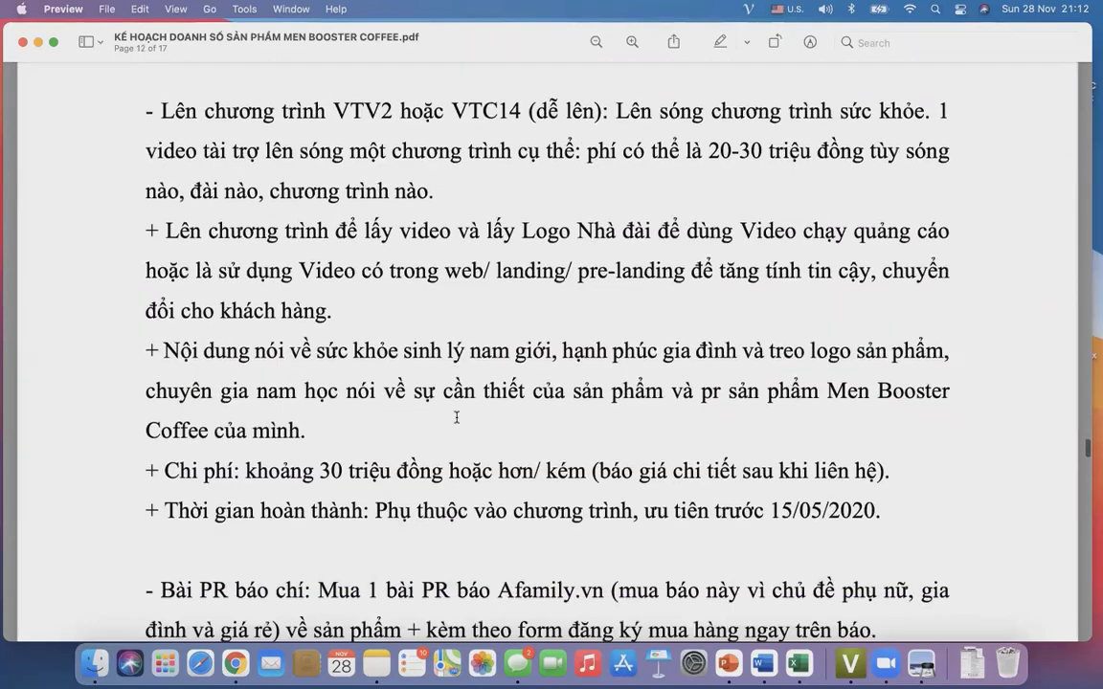
scroll(457, 417, down, 1)
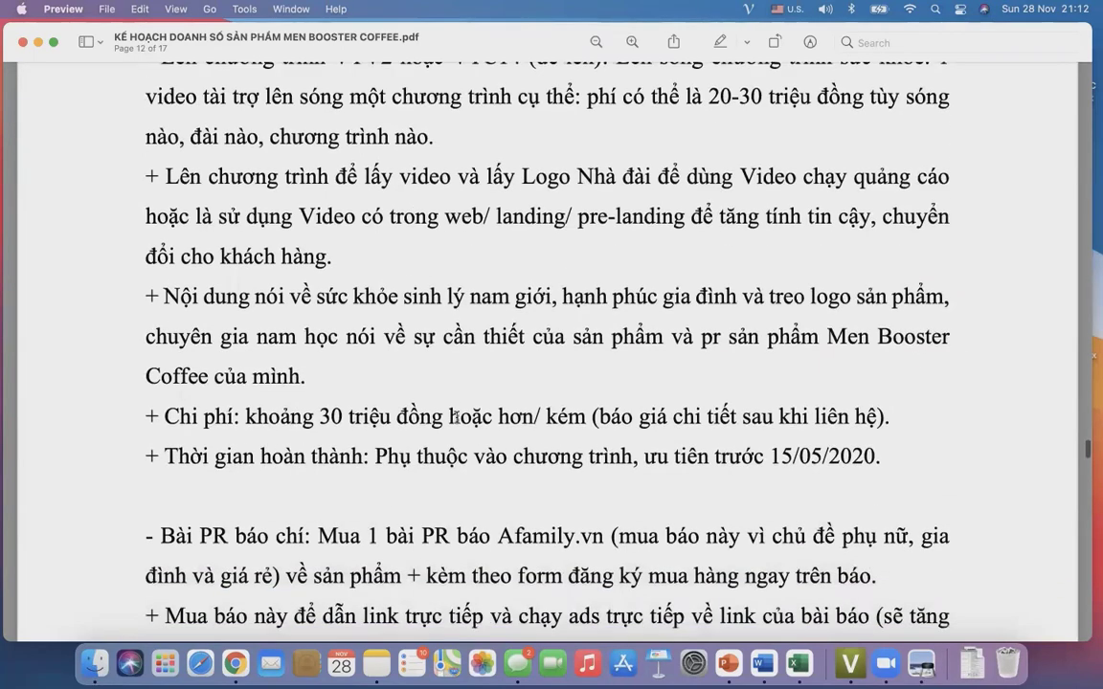
scroll(457, 418, down, 1)
scroll(456, 418, down, 3)
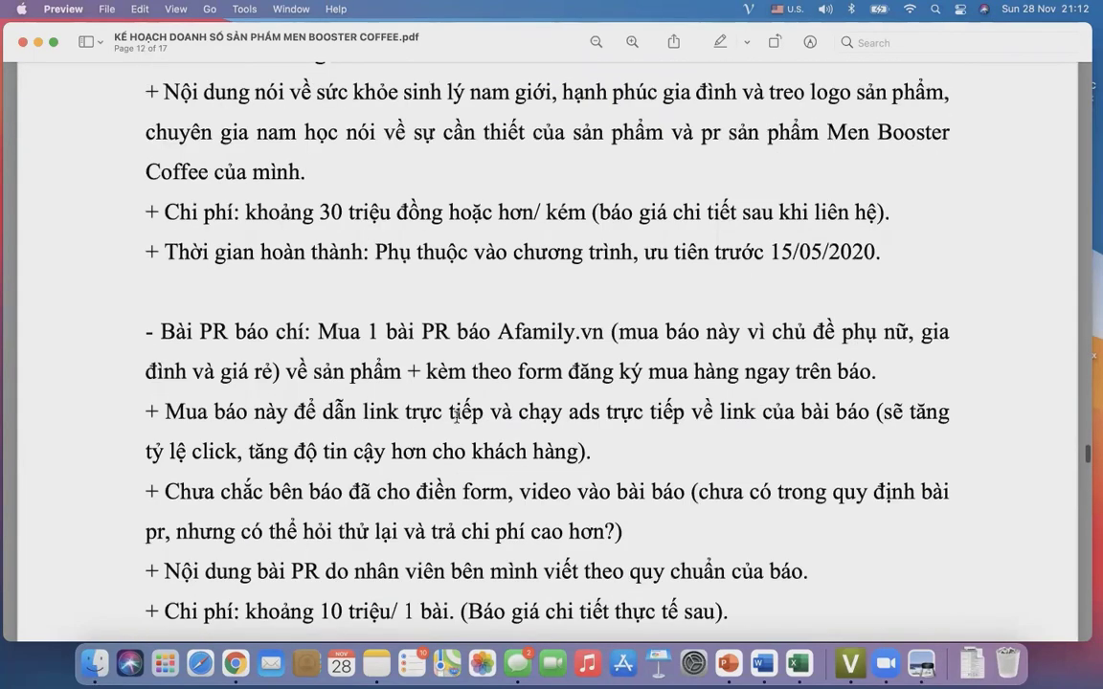
scroll(456, 416, down, 7)
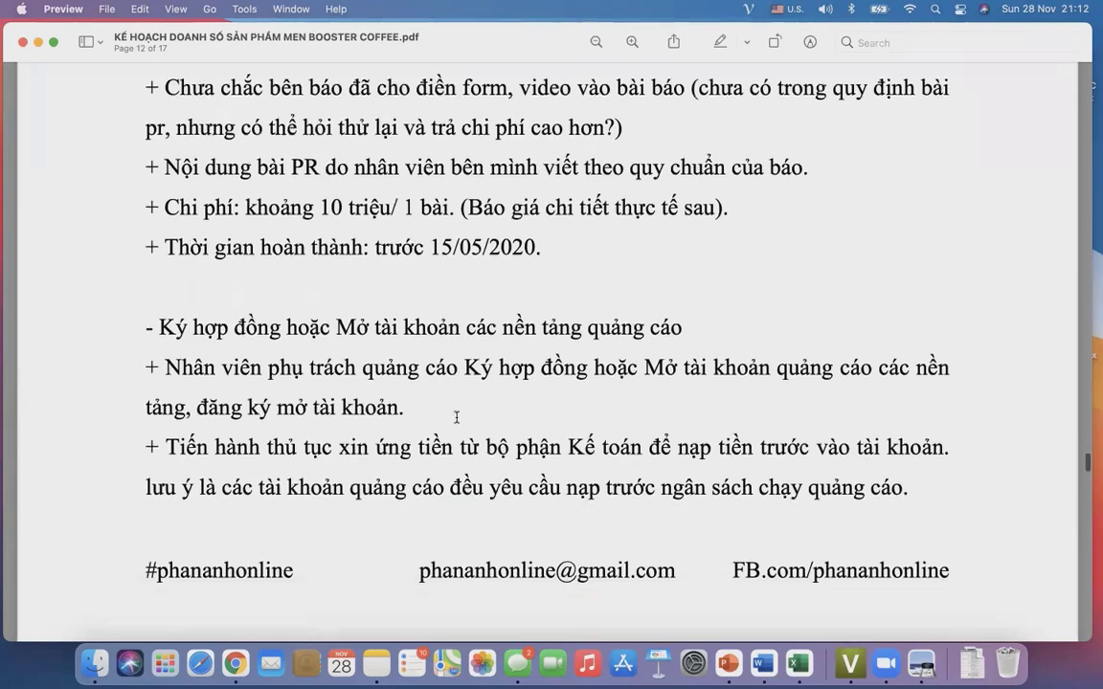
- Review page 13 on test campaigns, Tiki, Lazada and Shopee stores, KOLs, livestream selling, promotions and the refund commitment
scroll(457, 418, down, 10)
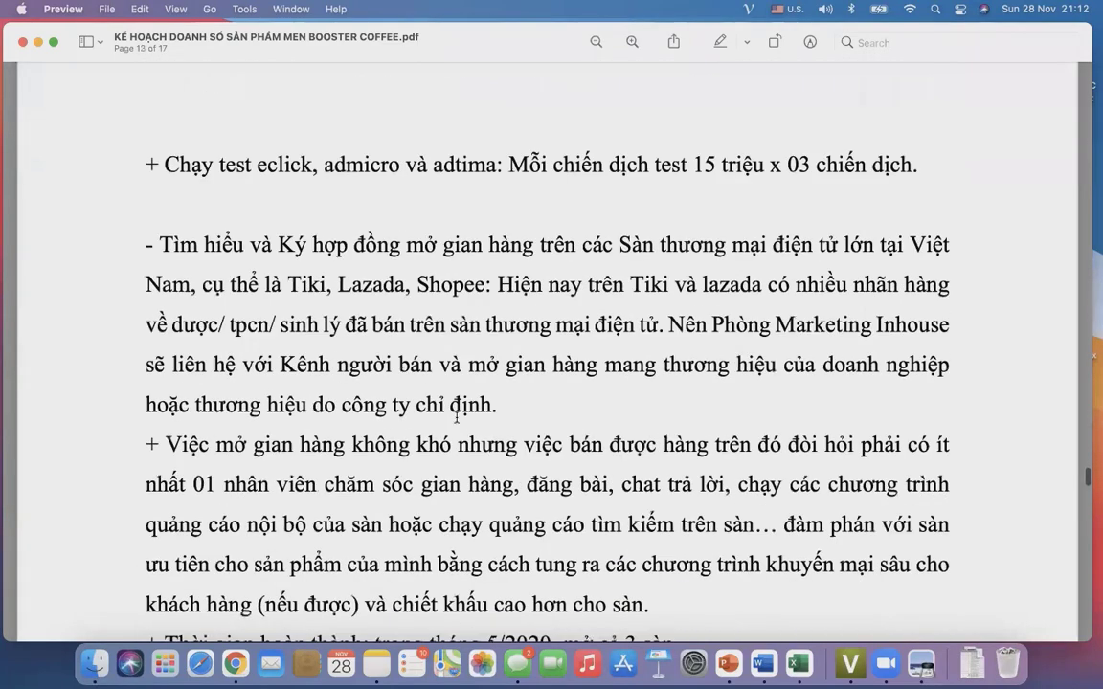
scroll(456, 417, down, 3)
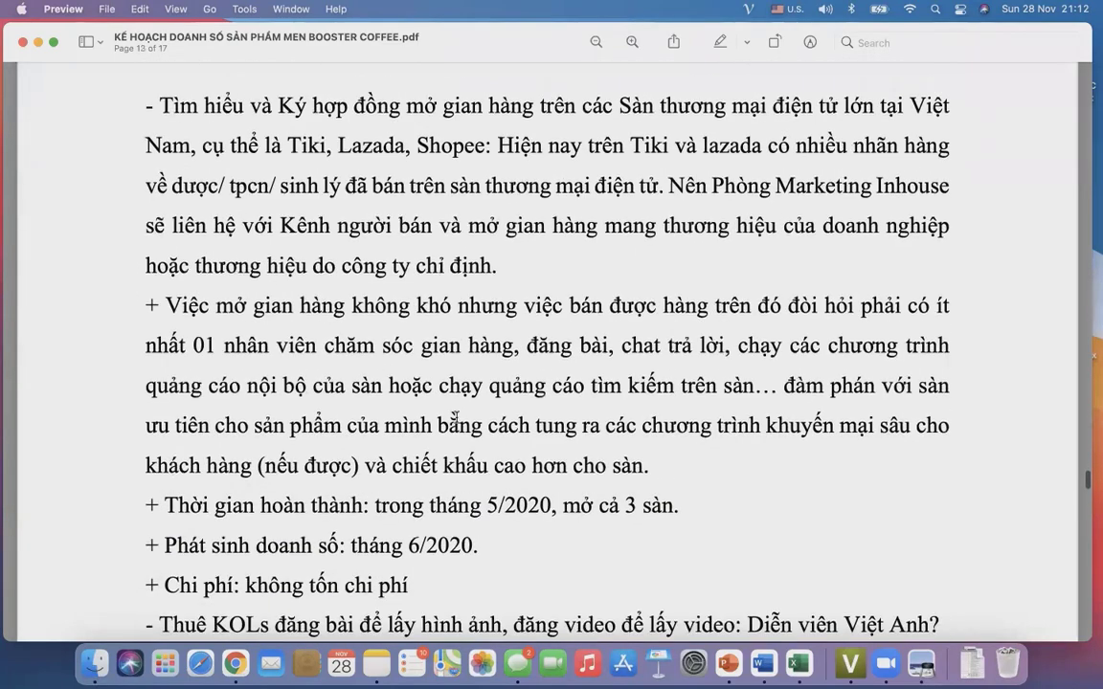
scroll(454, 419, down, 7)
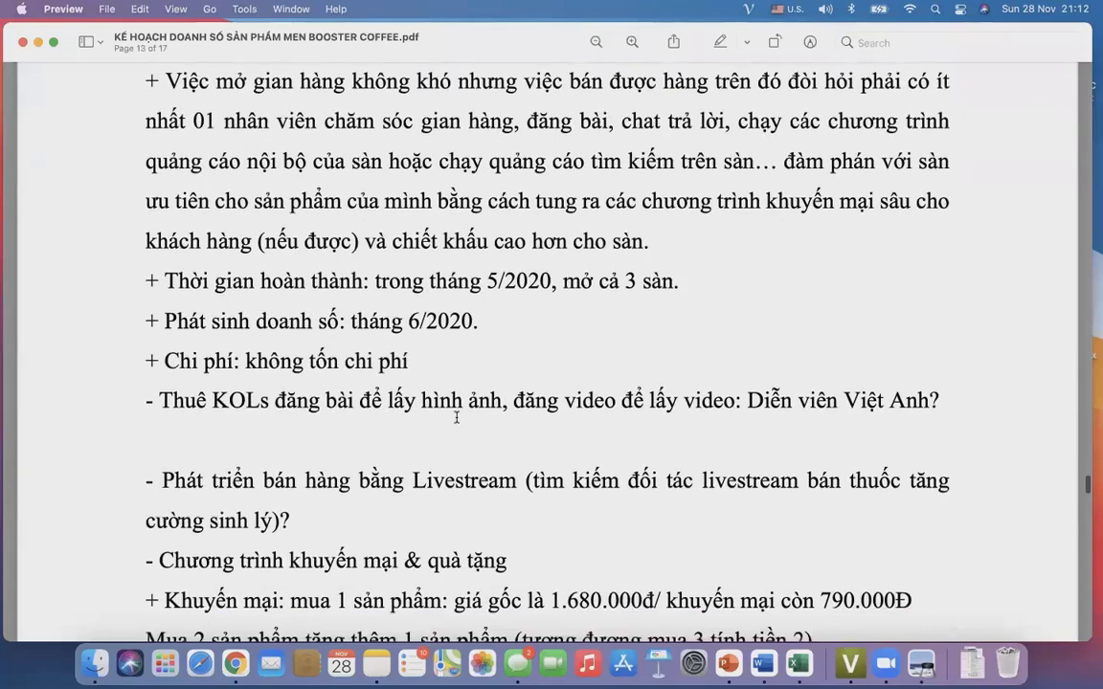
scroll(456, 417, down, 14)
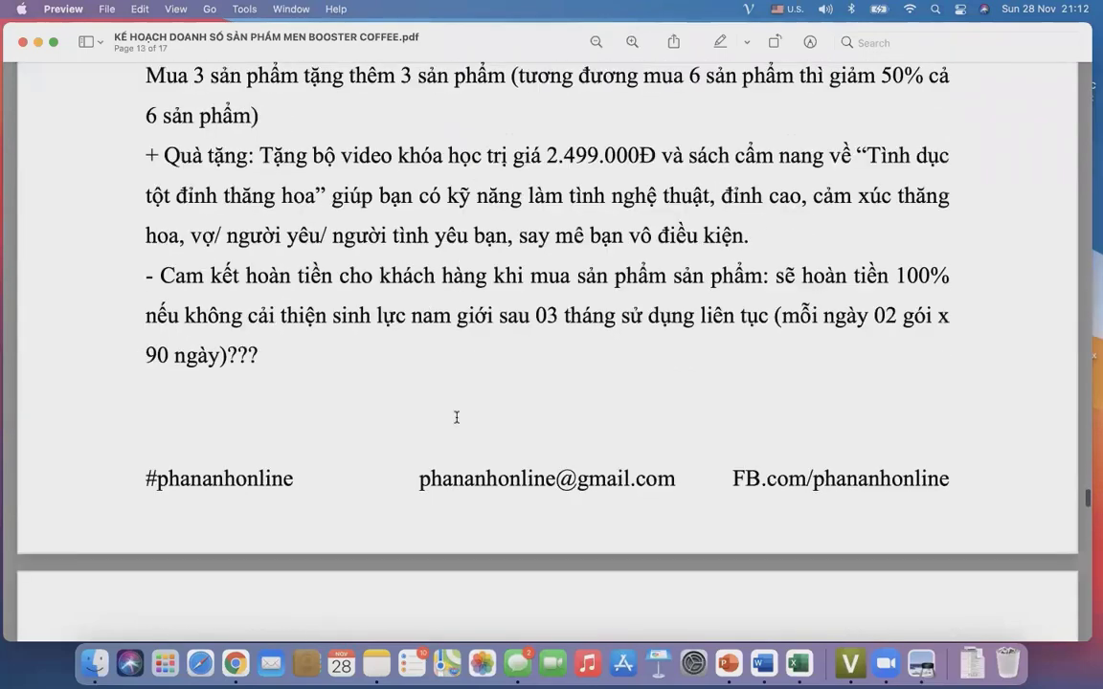
- Skim section b. Kế hoạch hành động cụ thể, covering the advertising process and the Kế hoạch Tháng 5/2020 goals
scroll(456, 418, down, 6)
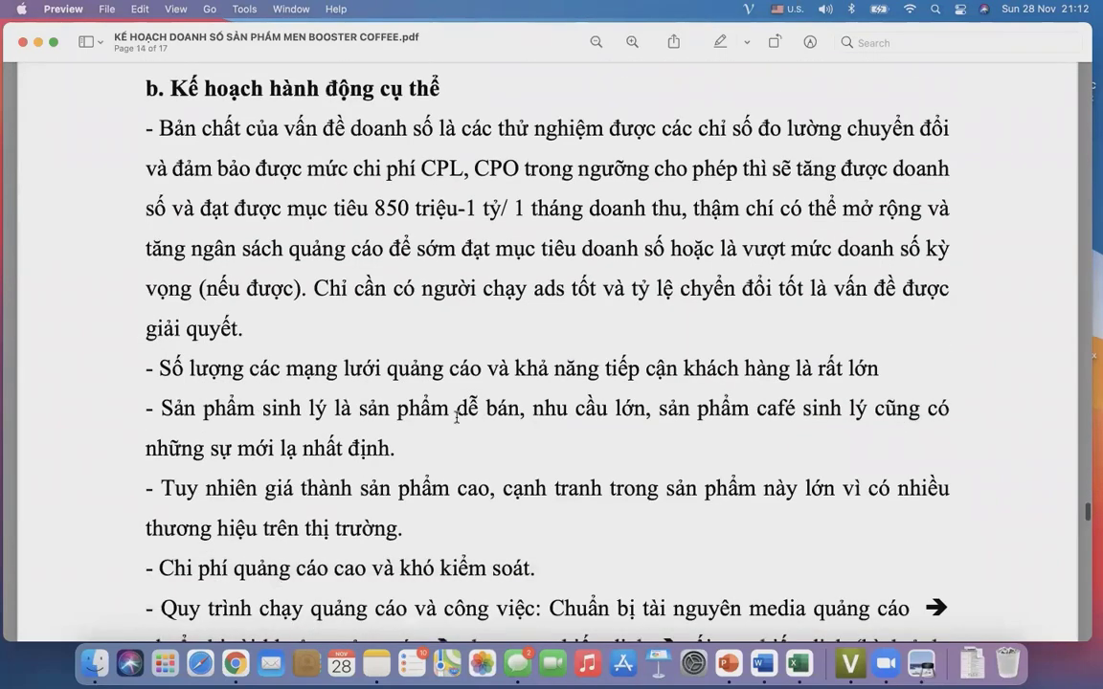
scroll(457, 417, down, 8)
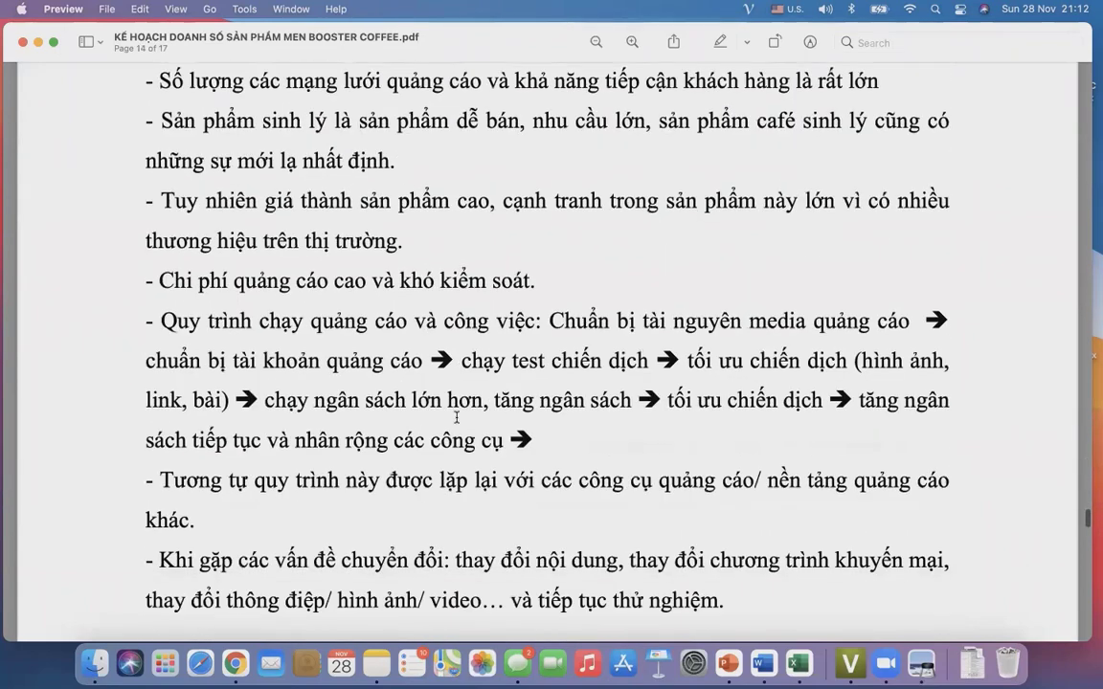
scroll(457, 418, down, 6)
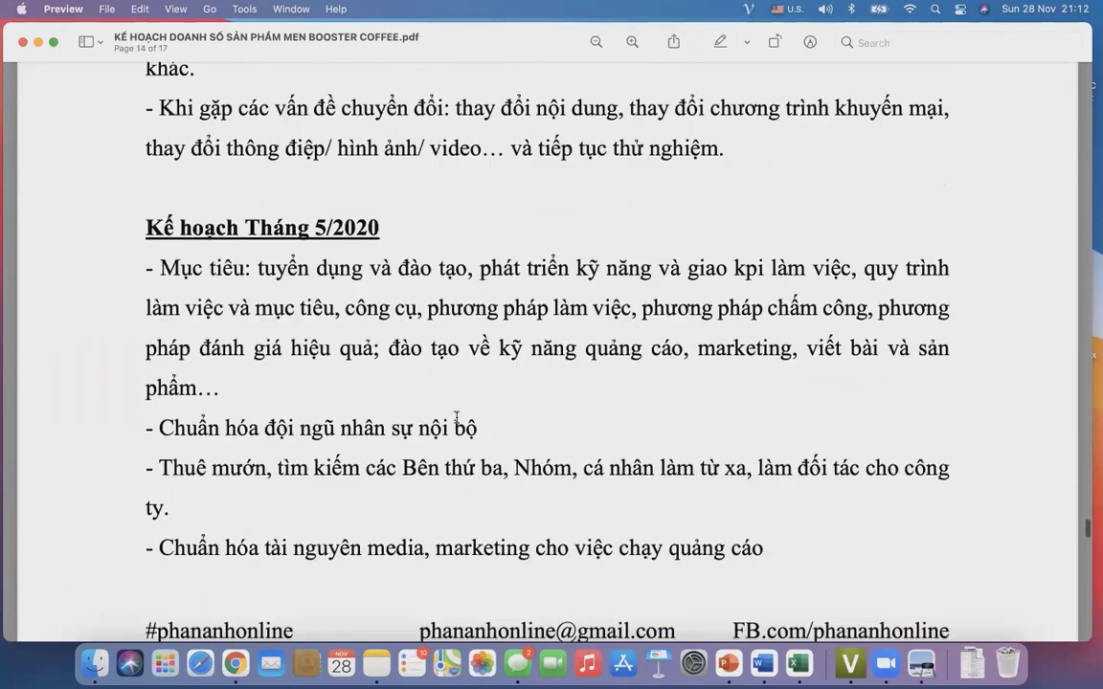
scroll(456, 417, down, 4)
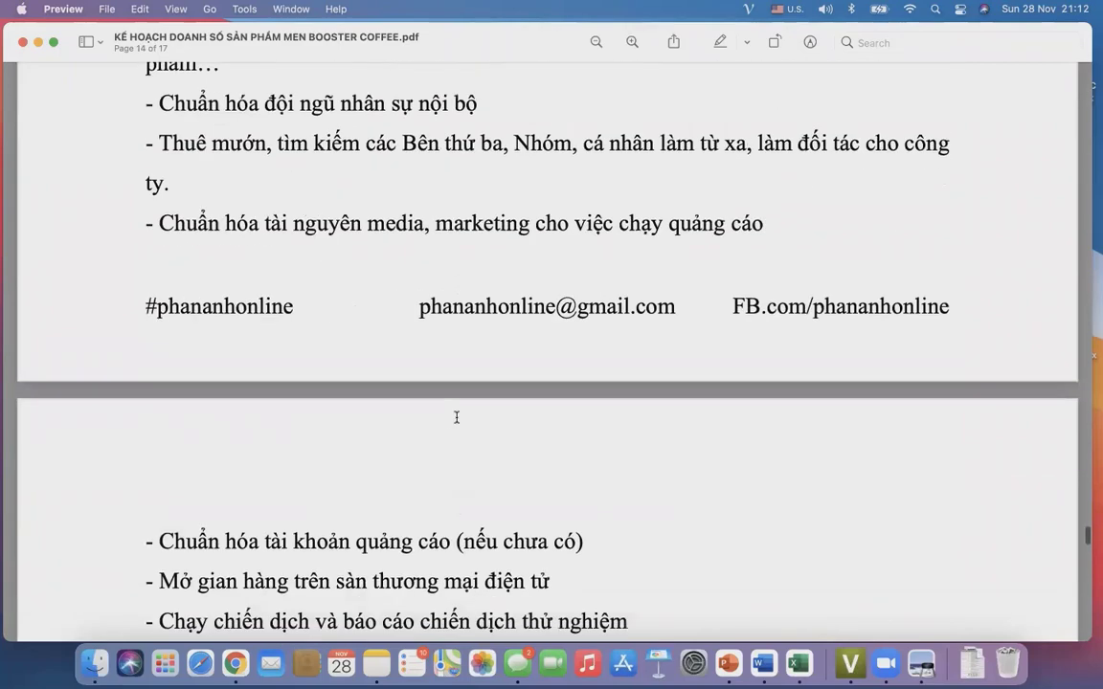
- Look through the weekly schedule tables, Tuần 1 to Tuần 4, on pages 15 and 16
scroll(457, 417, down, 9)
scroll(457, 418, down, 14)
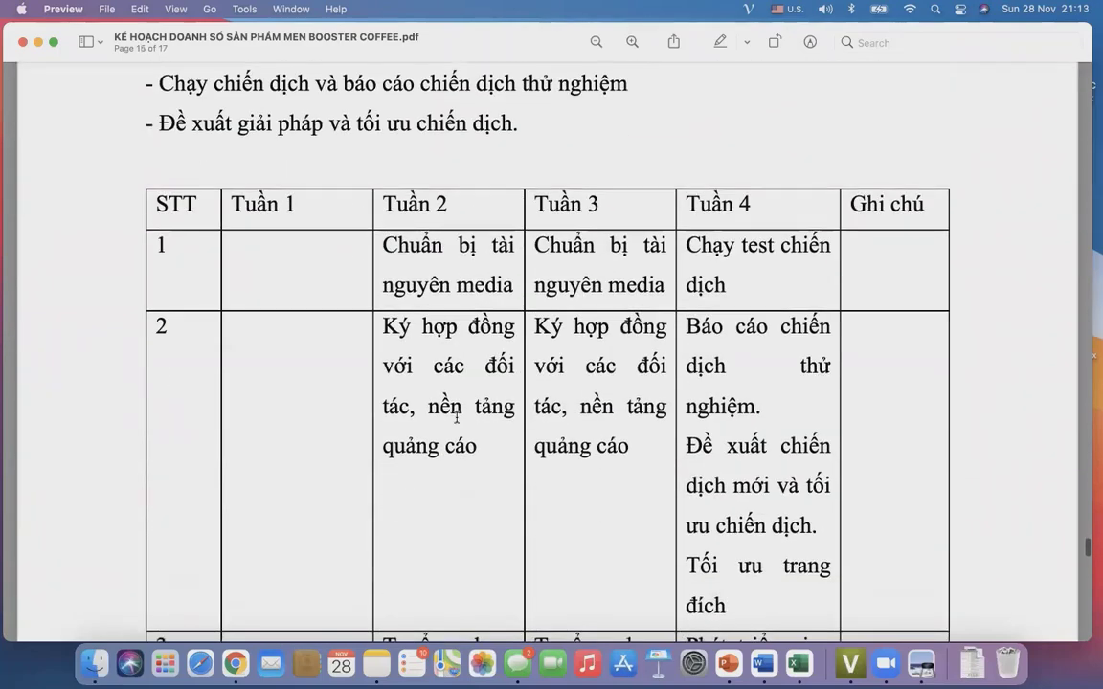
scroll(456, 417, down, 15)
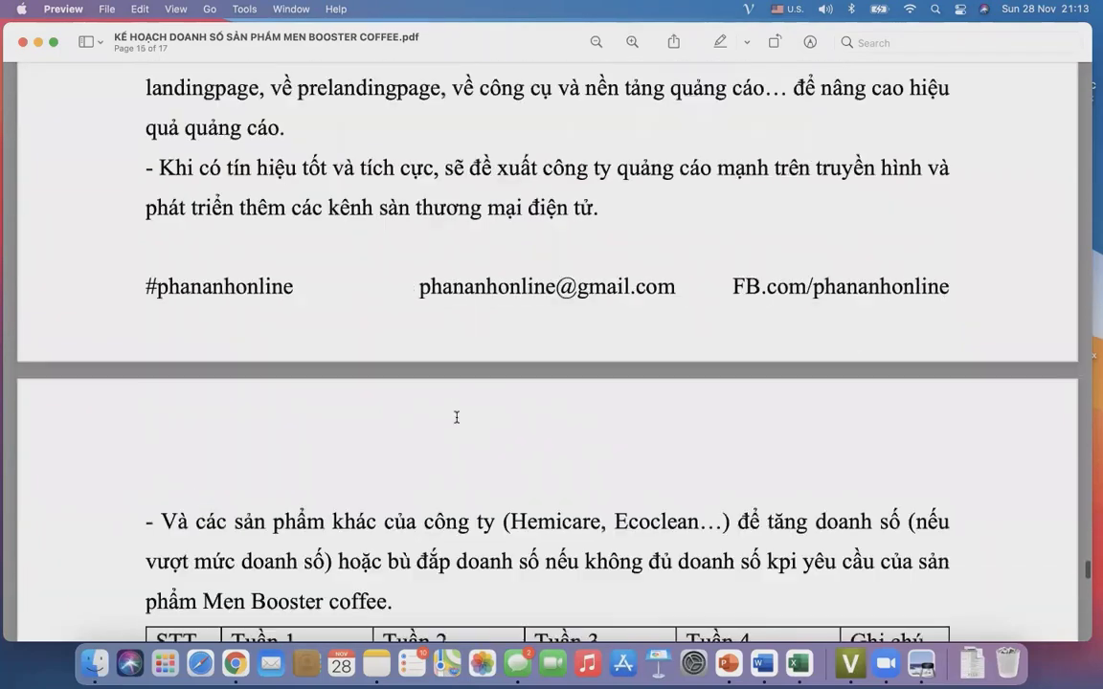
scroll(456, 417, down, 15)
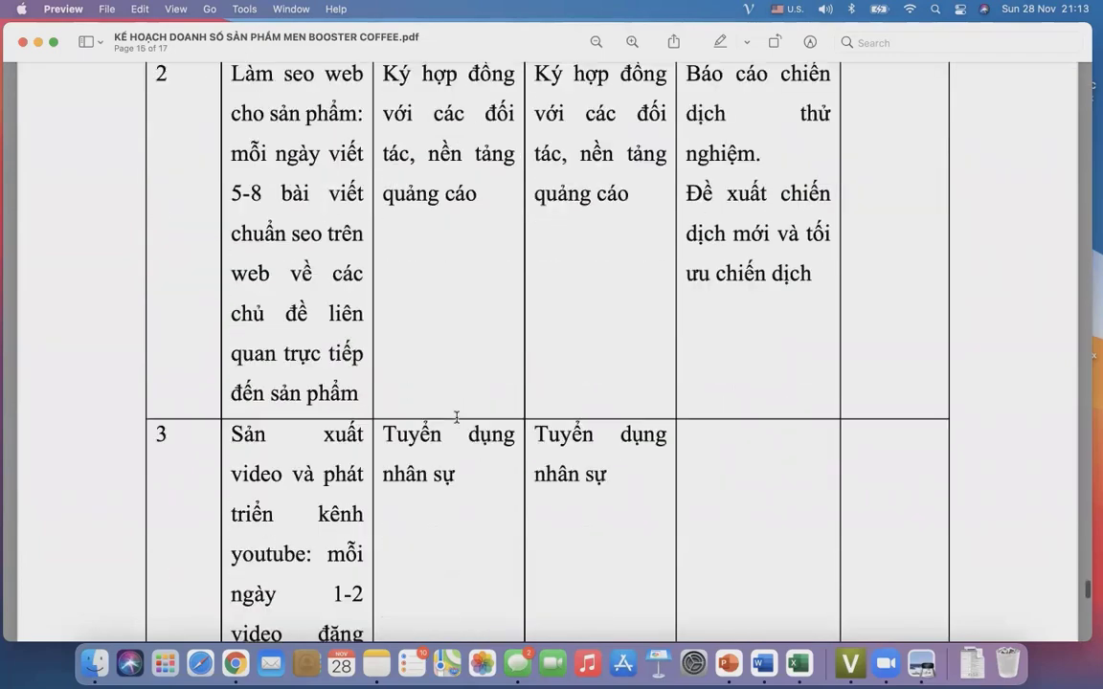
- Examine the cost table under 6. Tổng hợp chi phí, checking back against the preceding monthly plan on page 16
scroll(455, 414, down, 8)
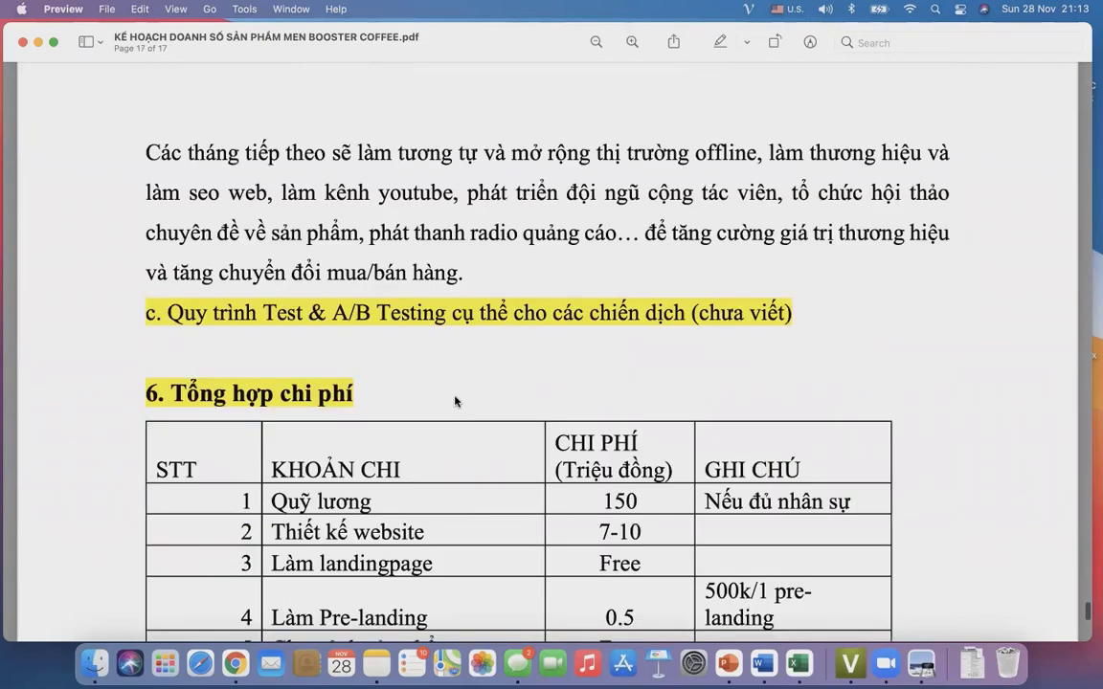
scroll(456, 401, down, 10)
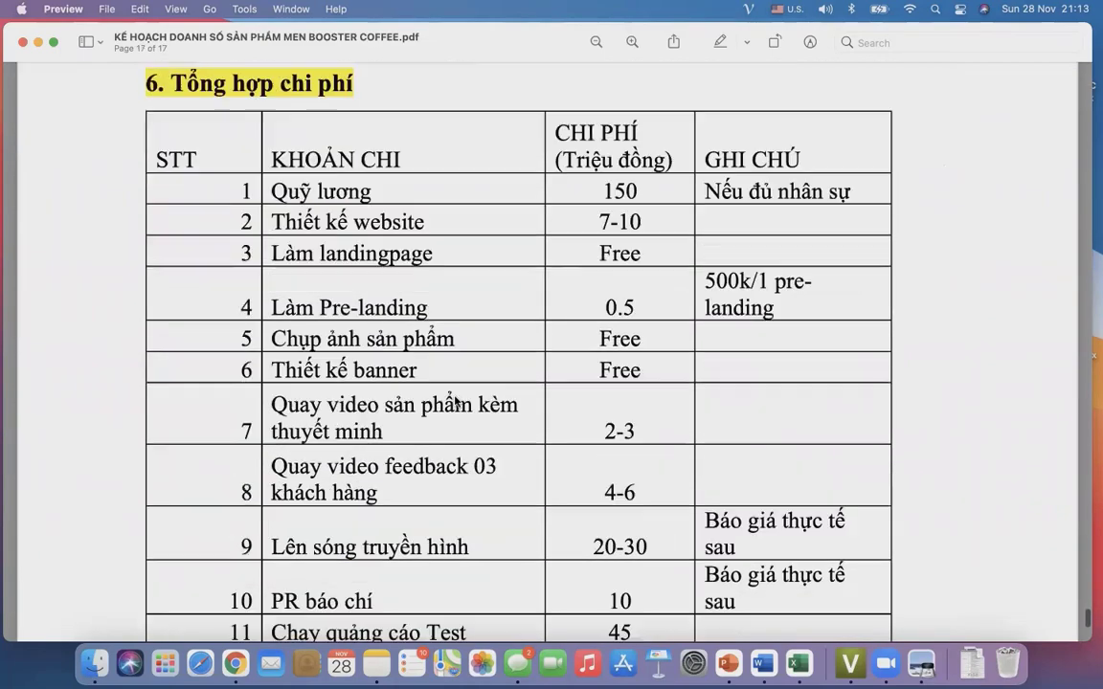
scroll(456, 401, down, 1)
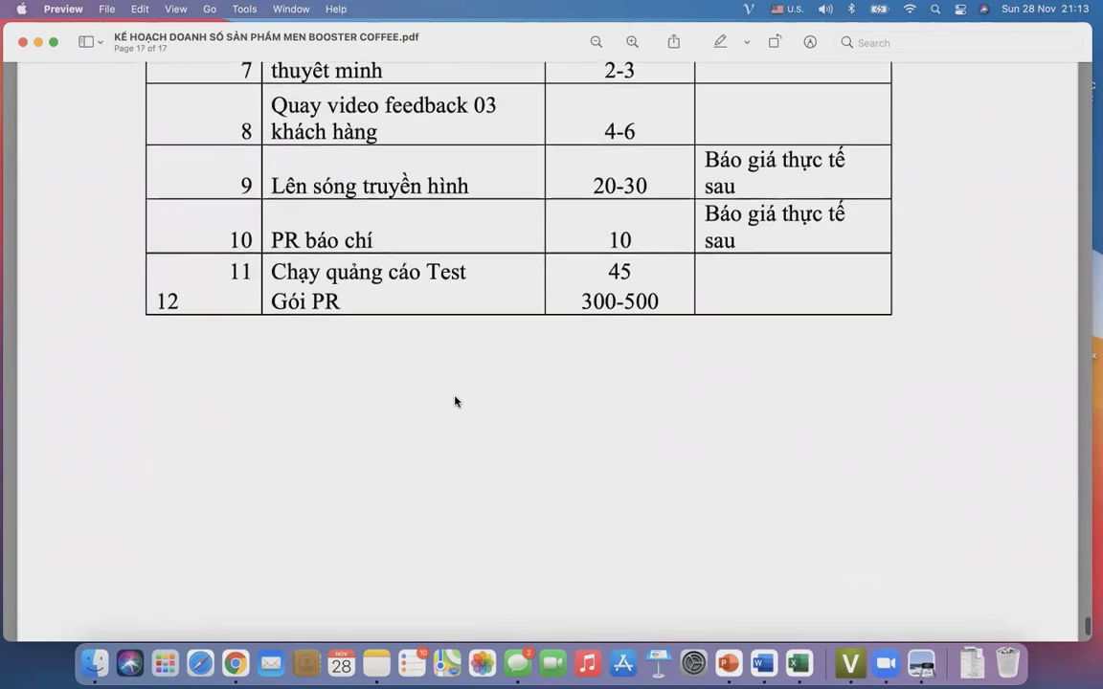
scroll(456, 401, down, 3)
scroll(455, 401, up, 15)
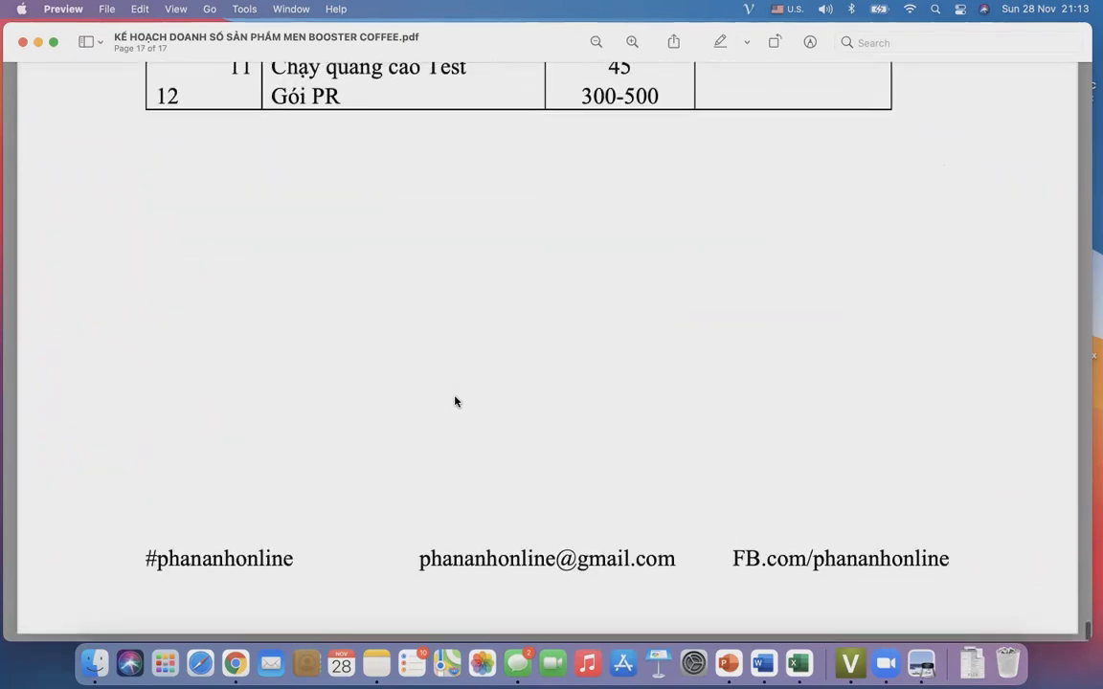
scroll(455, 402, down, 12)
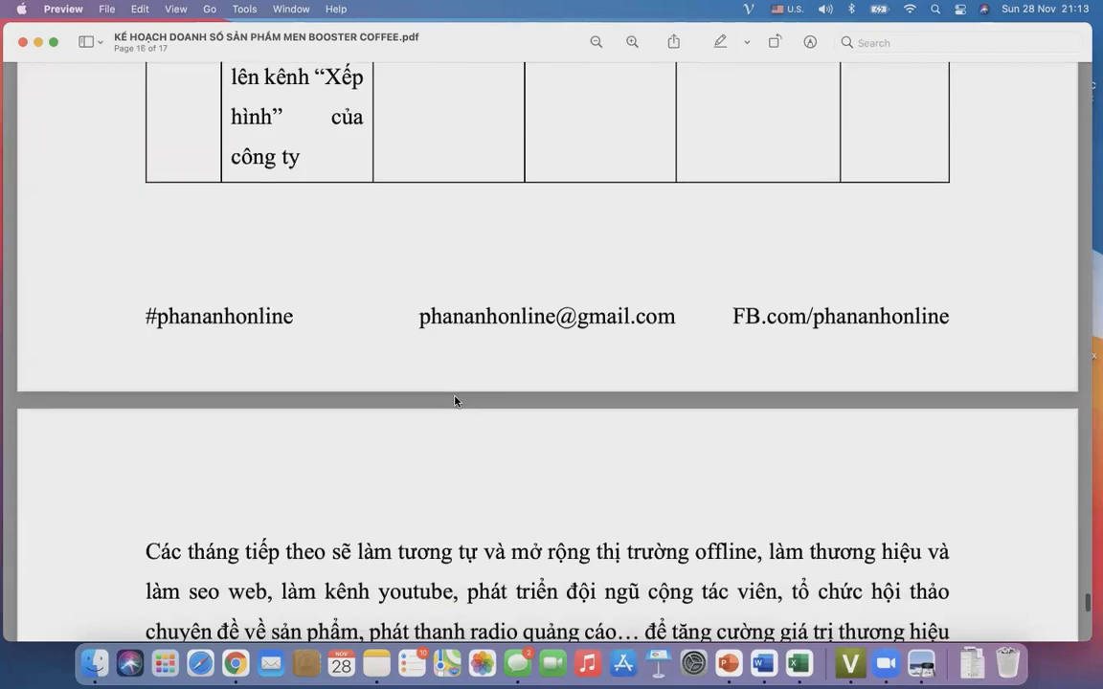
scroll(455, 401, down, 8)
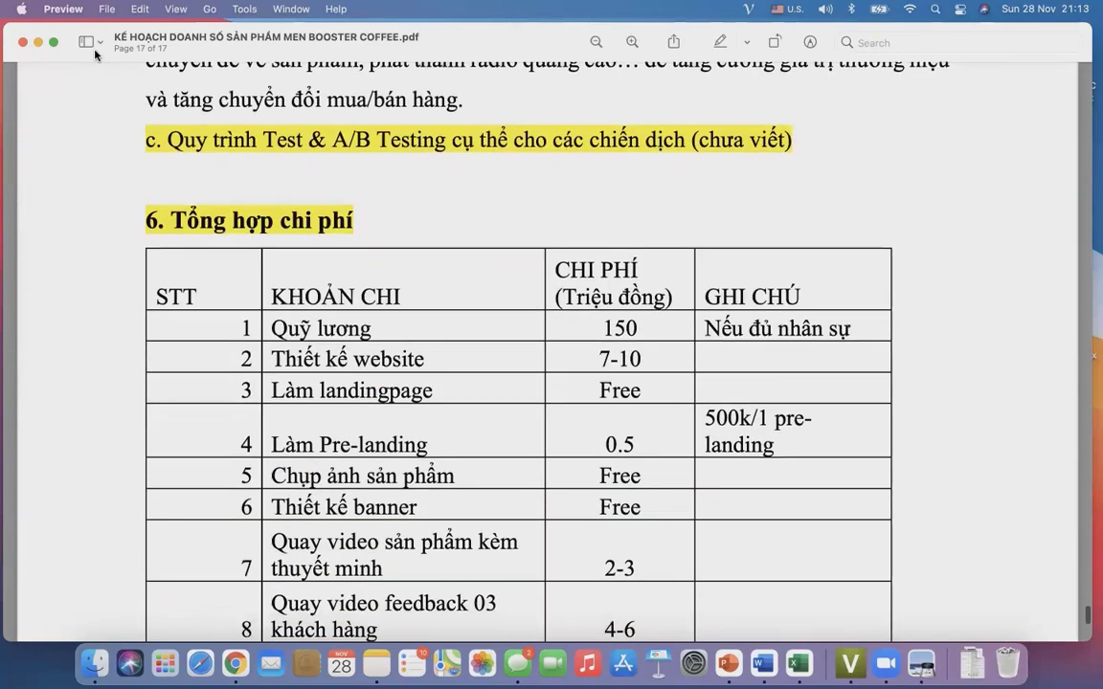
scroll(536, 365, down, 5)
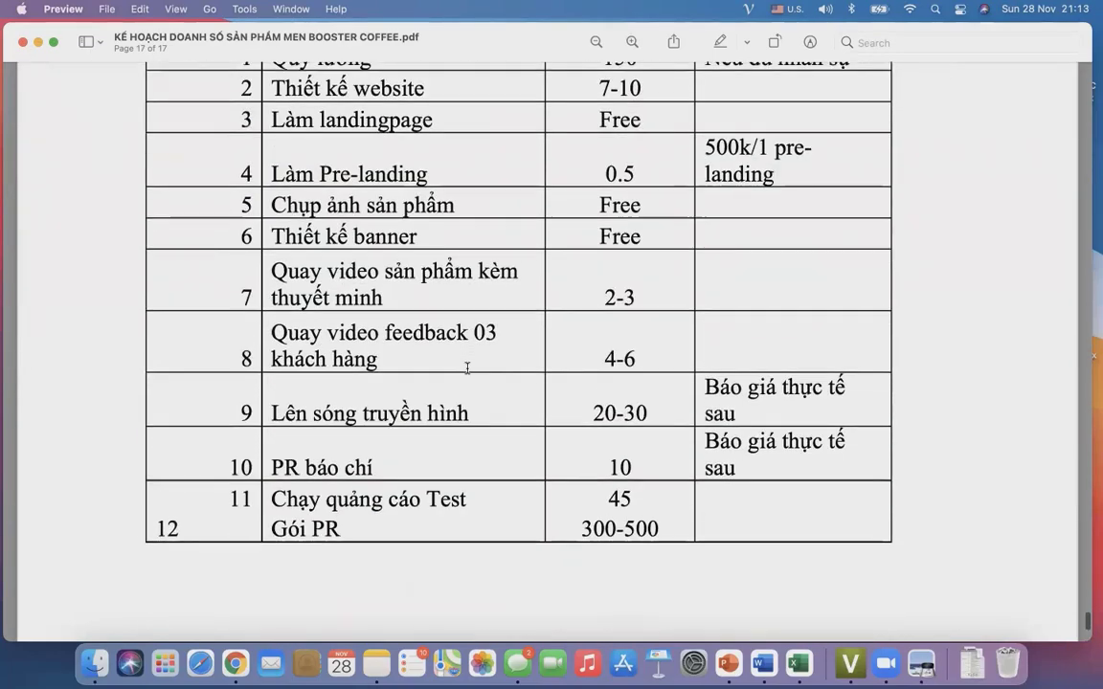
scroll(536, 365, up, 1)
scroll(468, 369, down, 10)
scroll(467, 368, down, 15)
scroll(98, 159, up, 10)
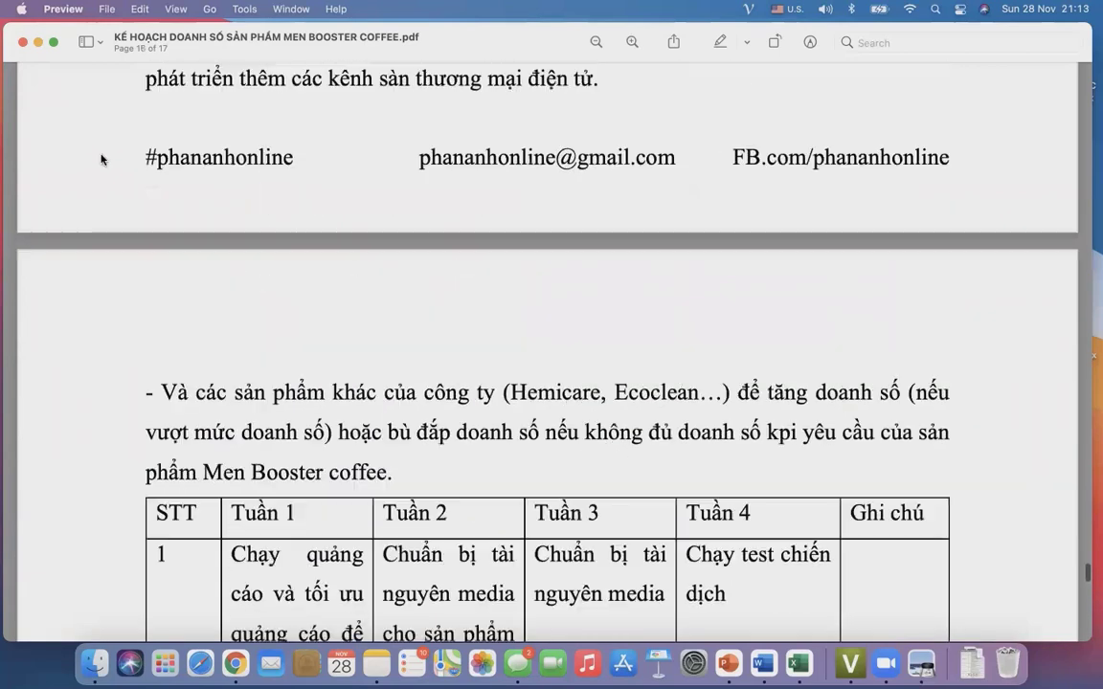
- Close the Men Booster Coffee plan, switch to Finder and open ke hoach kd tpcn.pdf from the Các file kế hoạch folder
click(23, 43)
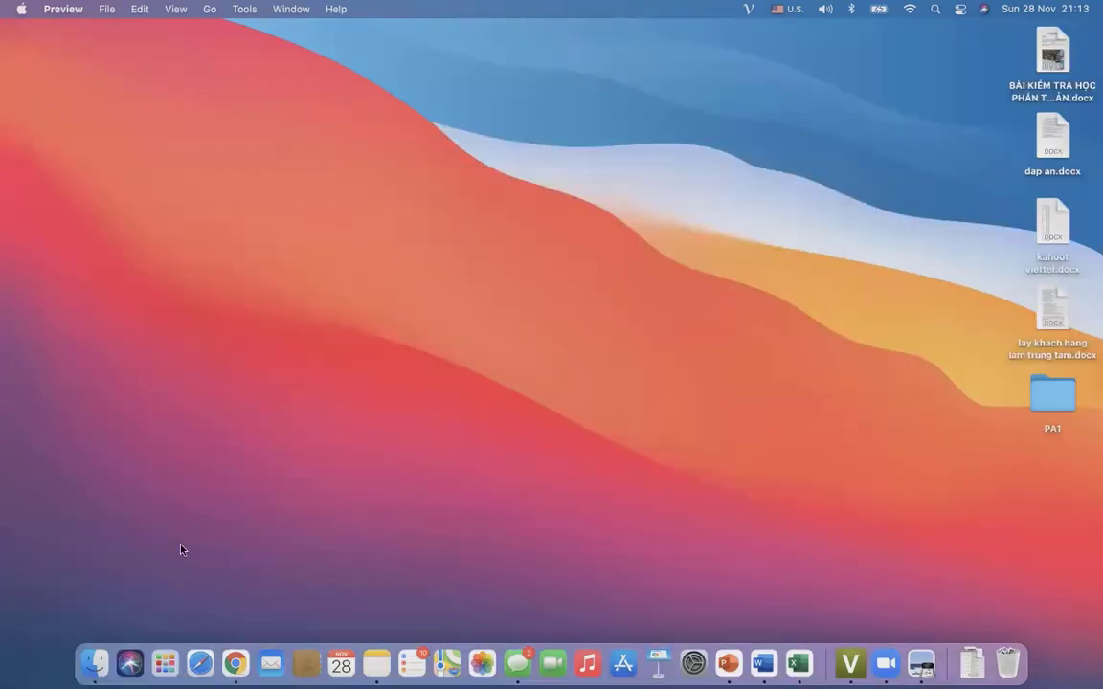
click(322, 440)
key(ctrl+Right)
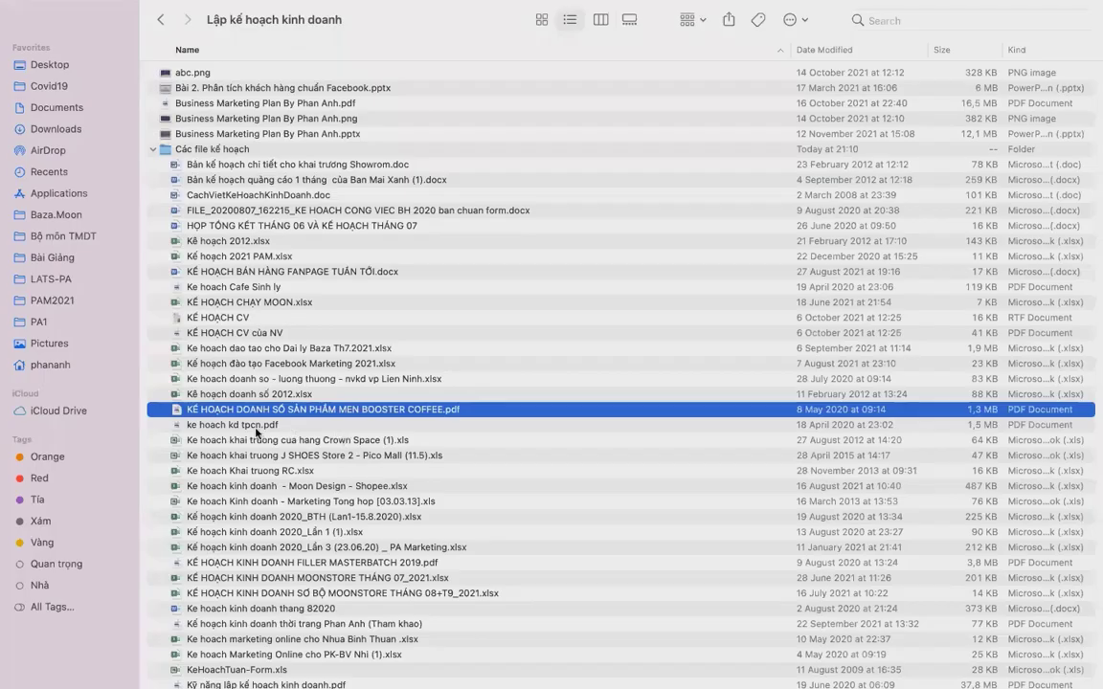
click(257, 426)
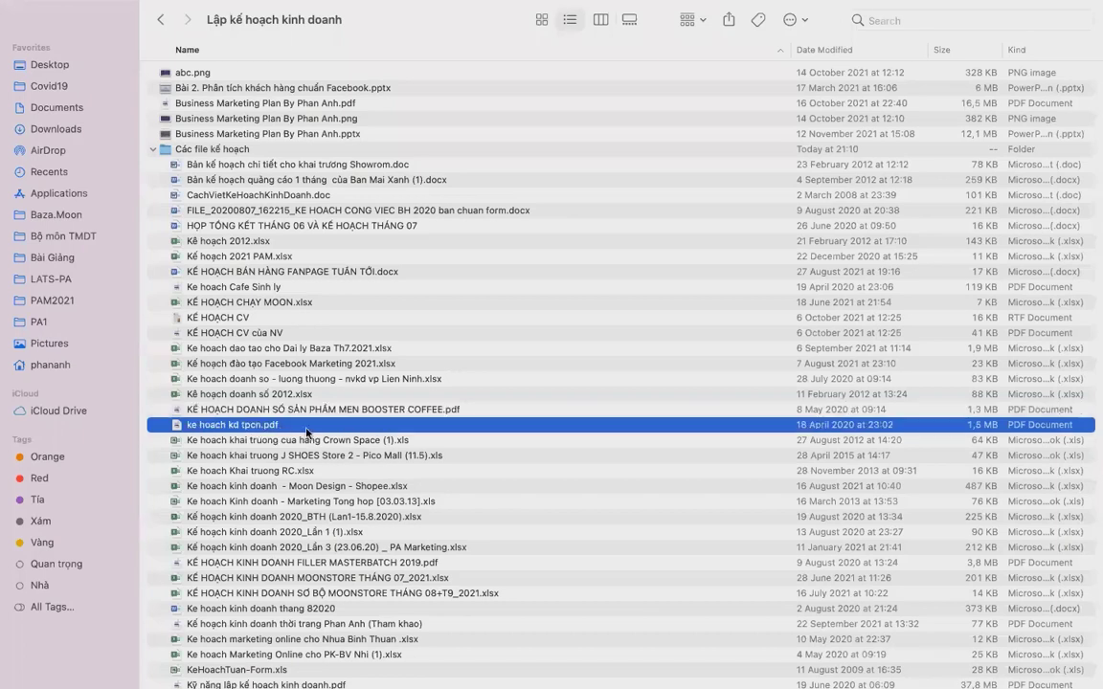
double_click(237, 426)
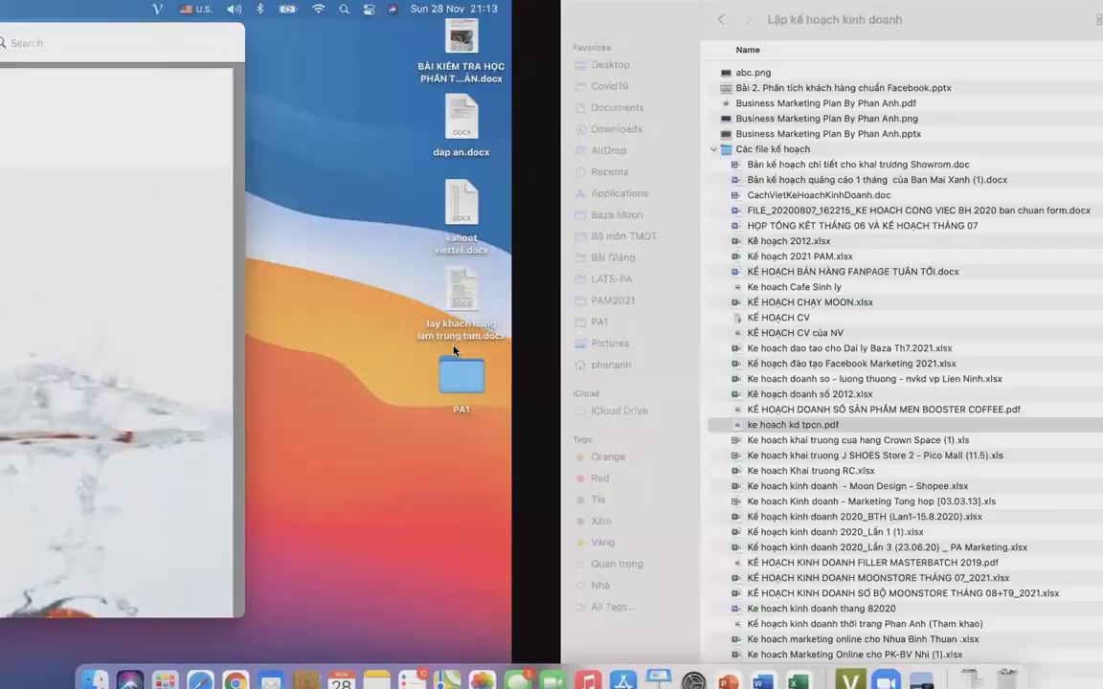
- Skim the cover and NỘI DUNG contents list of the functional food business plan and close the file
scroll(247, 327, down, 10)
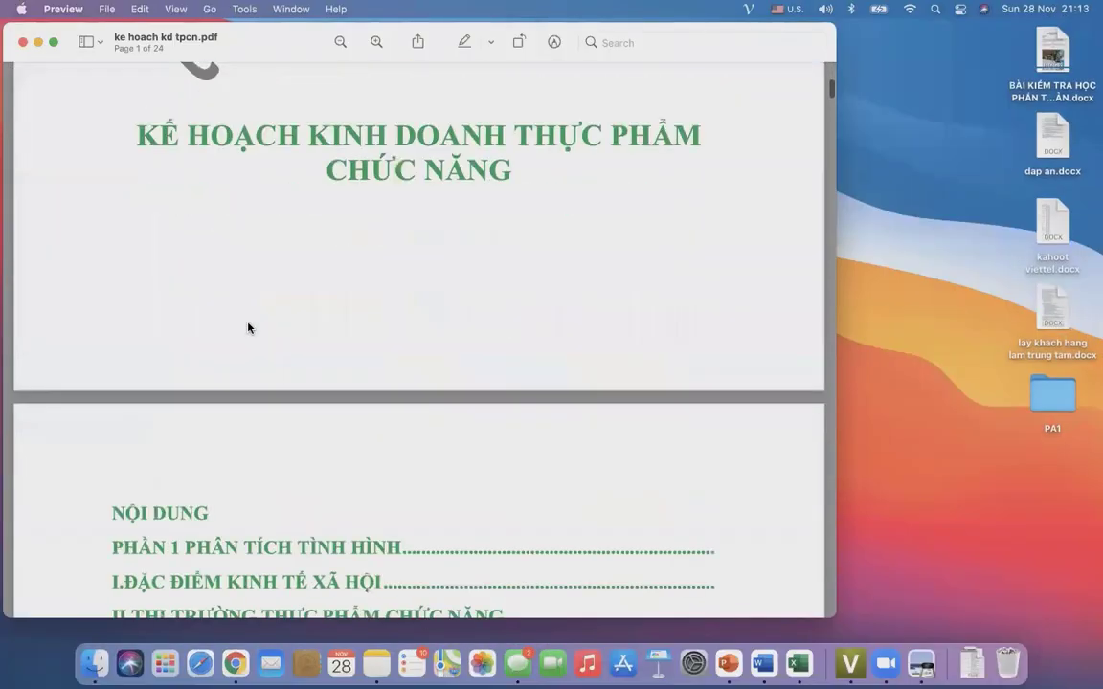
scroll(247, 327, up, 2)
scroll(247, 327, down, 5)
scroll(247, 327, down, 5)
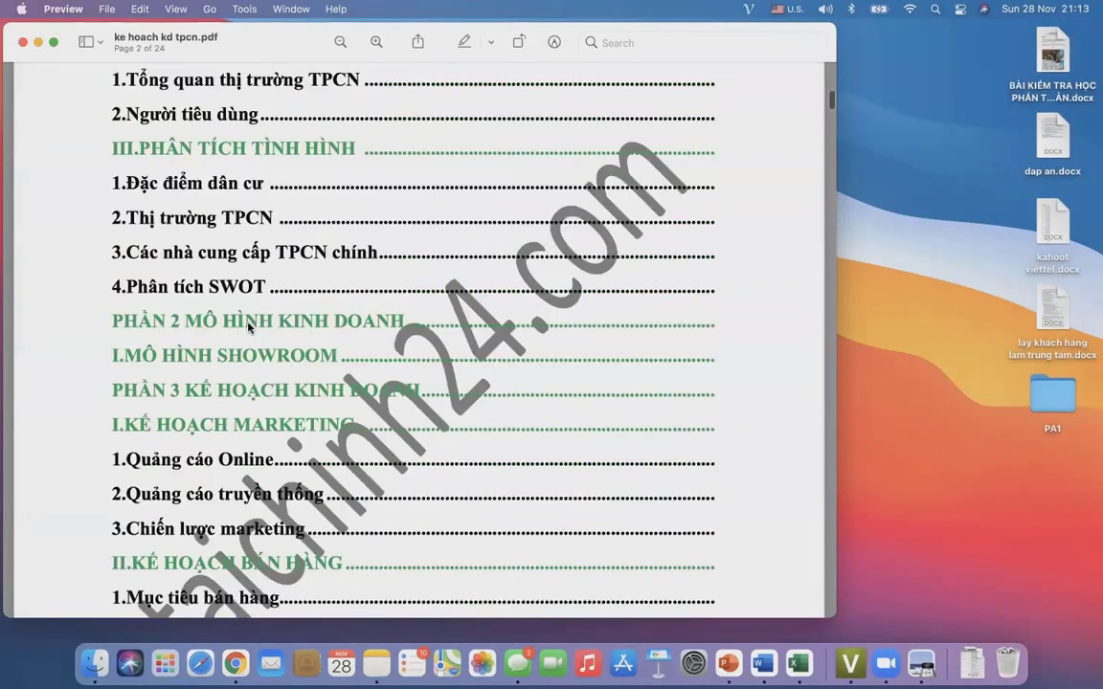
click(23, 43)
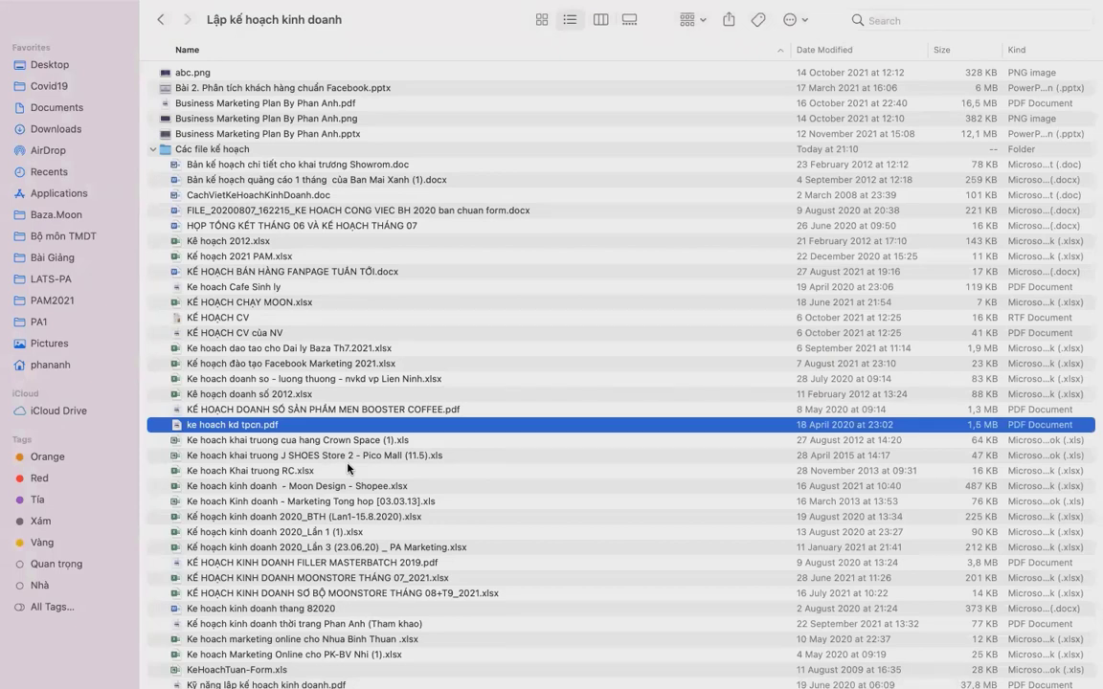
- Browse the sample plans in Các file kế hoạch and the remaining files of the Lập kế hoạch kinh doanh folder
scroll(348, 468, down, 5)
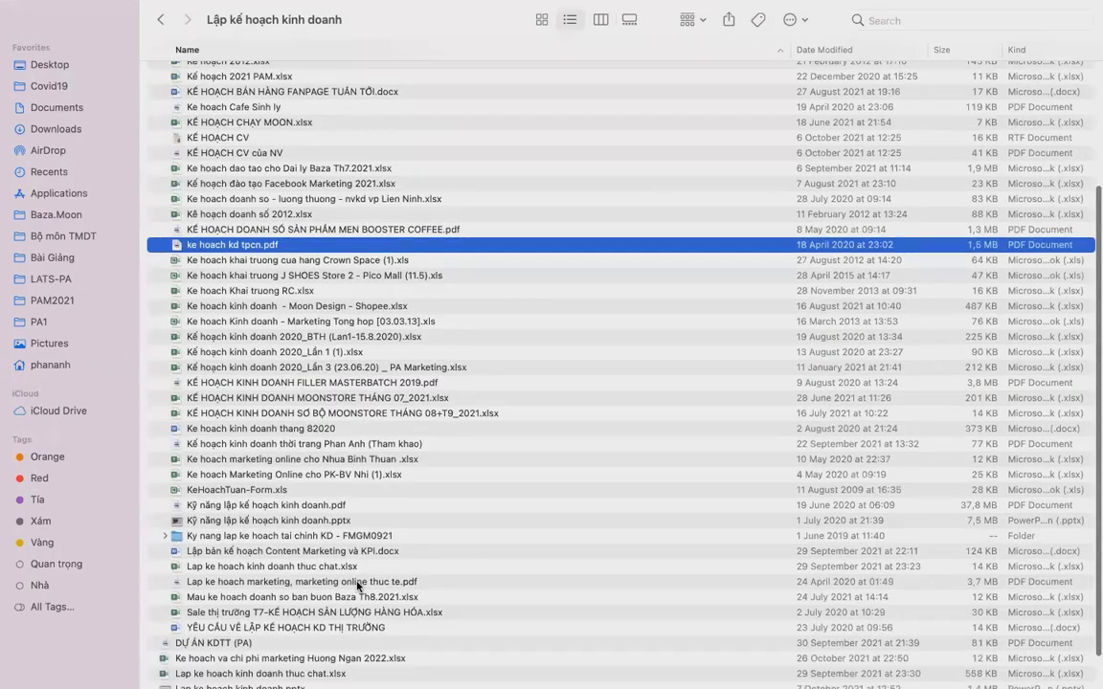
scroll(357, 586, down, 1)
scroll(317, 539, down, 2)
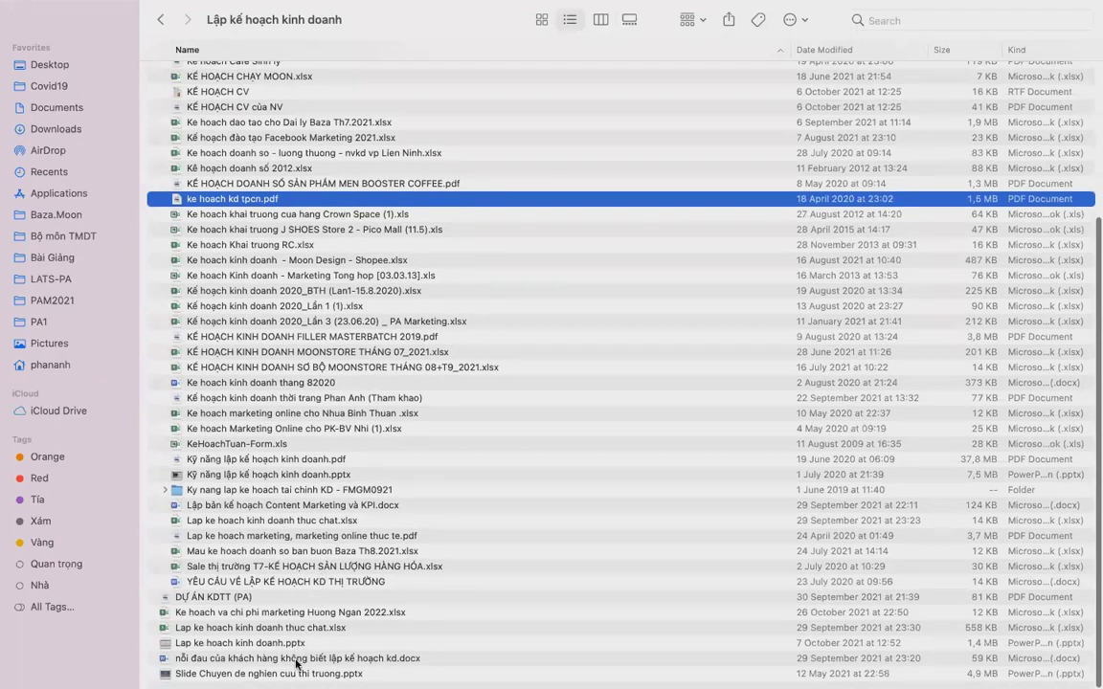
scroll(273, 599, up, 8)
scroll(274, 600, down, 2)
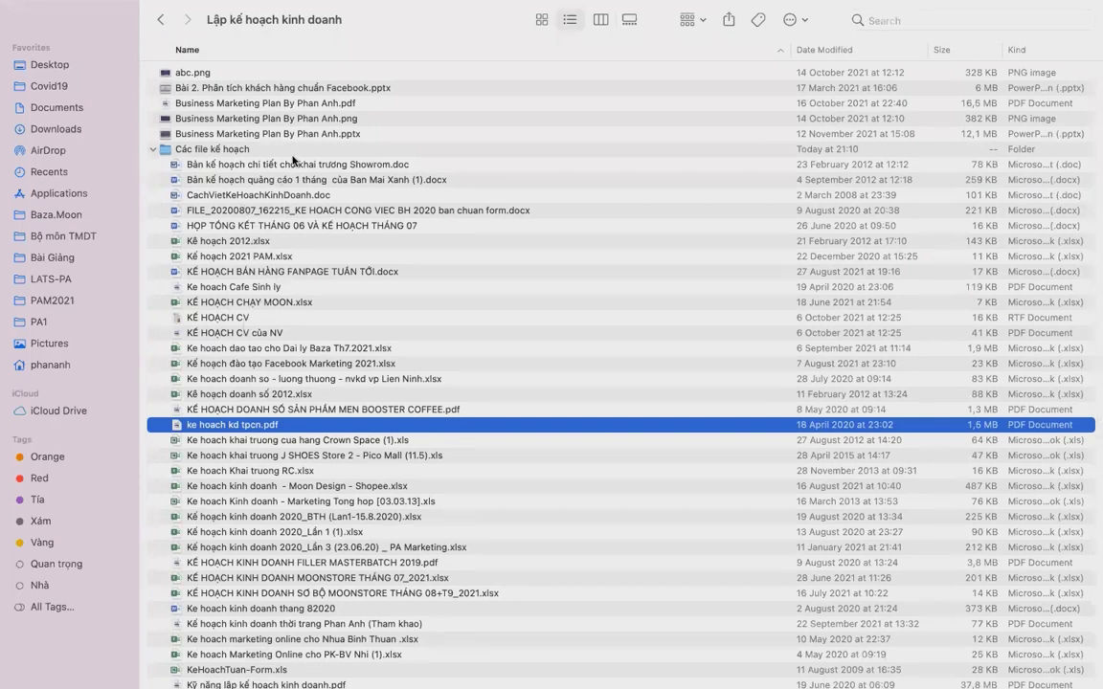
scroll(292, 160, down, 10)
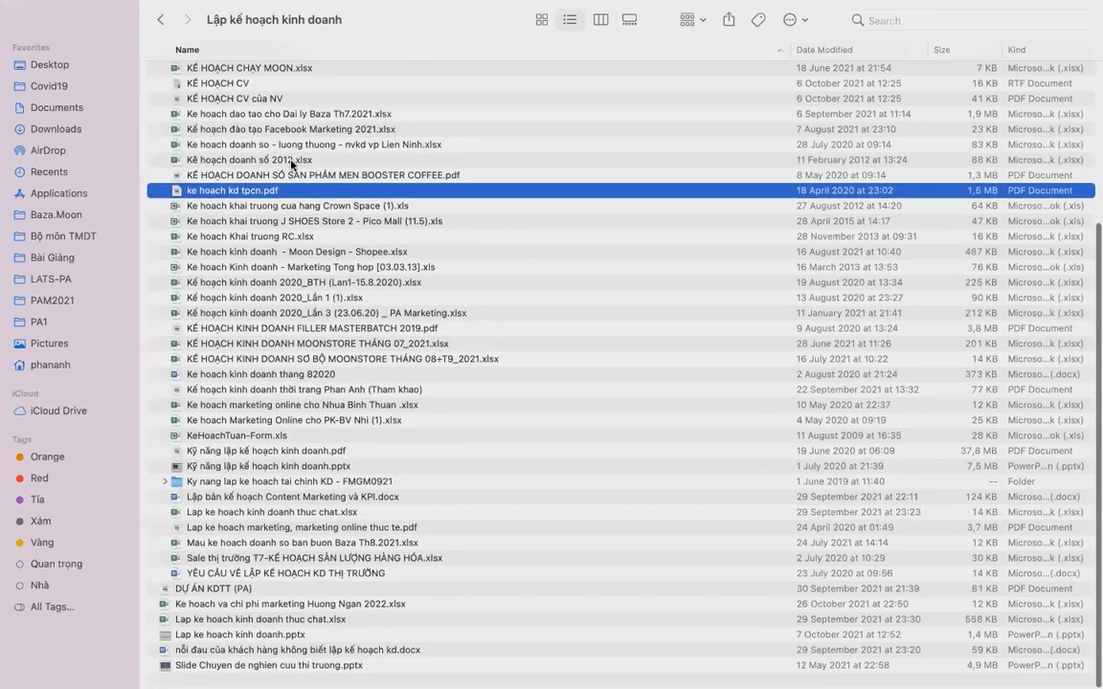
scroll(254, 524, up, 1)
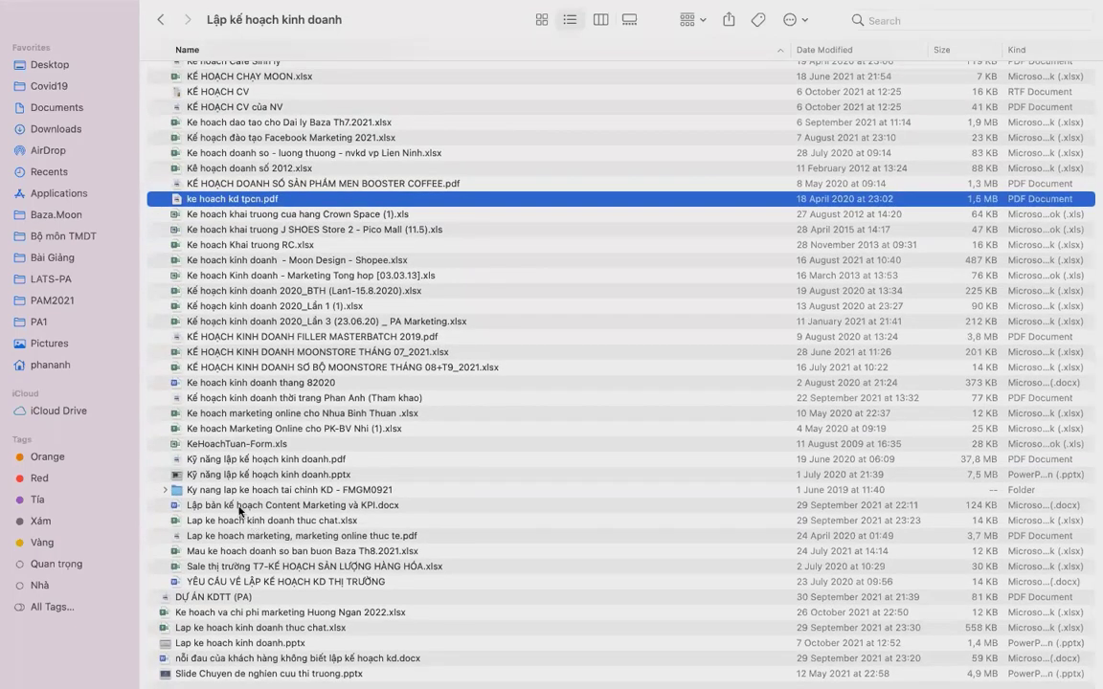
- Open Lập bản kế hoạch Content Marketing và KPI.docx from the folder in Word and enlarge its window to full screen
click(239, 510)
double_click(240, 507)
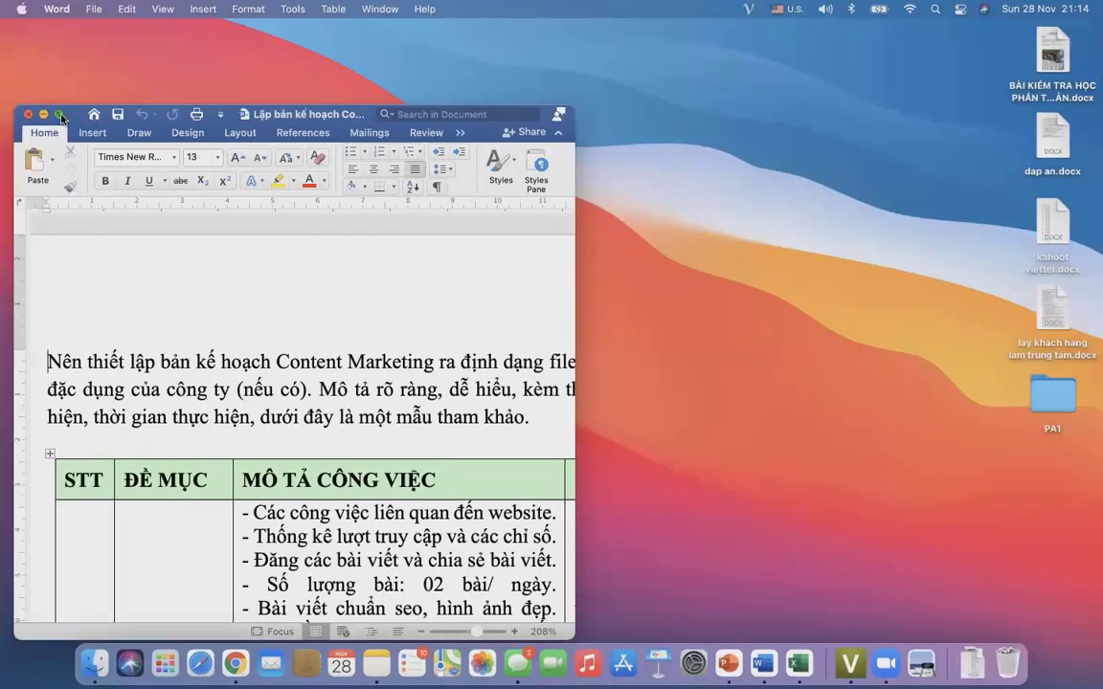
click(60, 116)
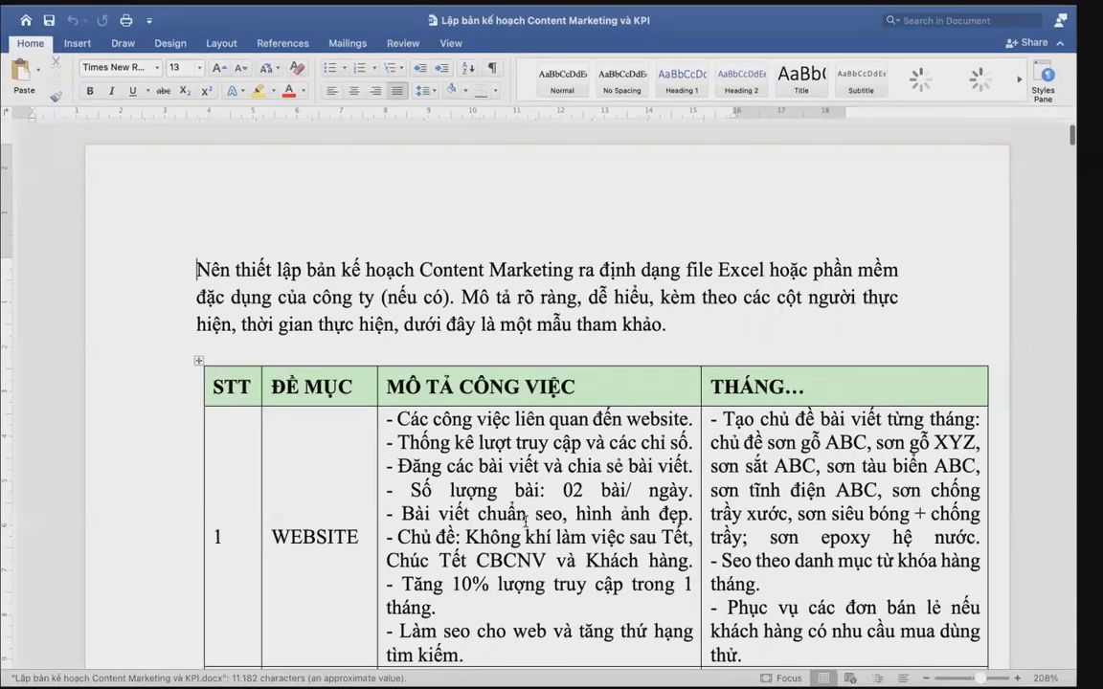
- Skim the first page of the content marketing plan, covering the introduction and the WEBSITE and Fanpage Công ty rows
scroll(526, 522, down, 15)
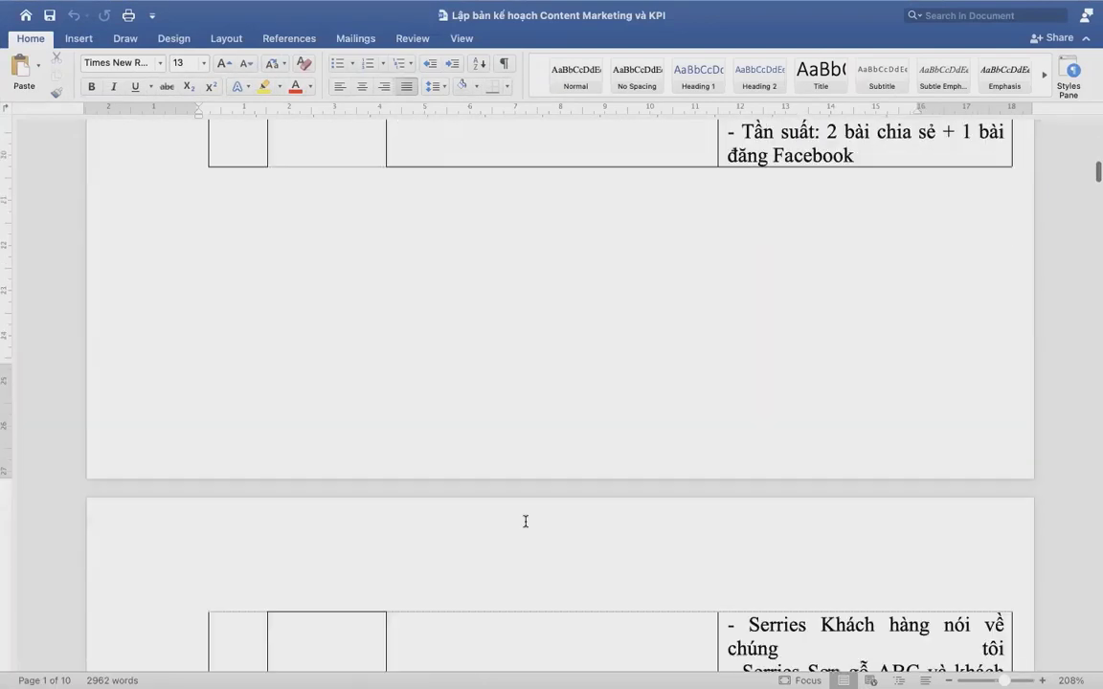
scroll(526, 522, up, 10)
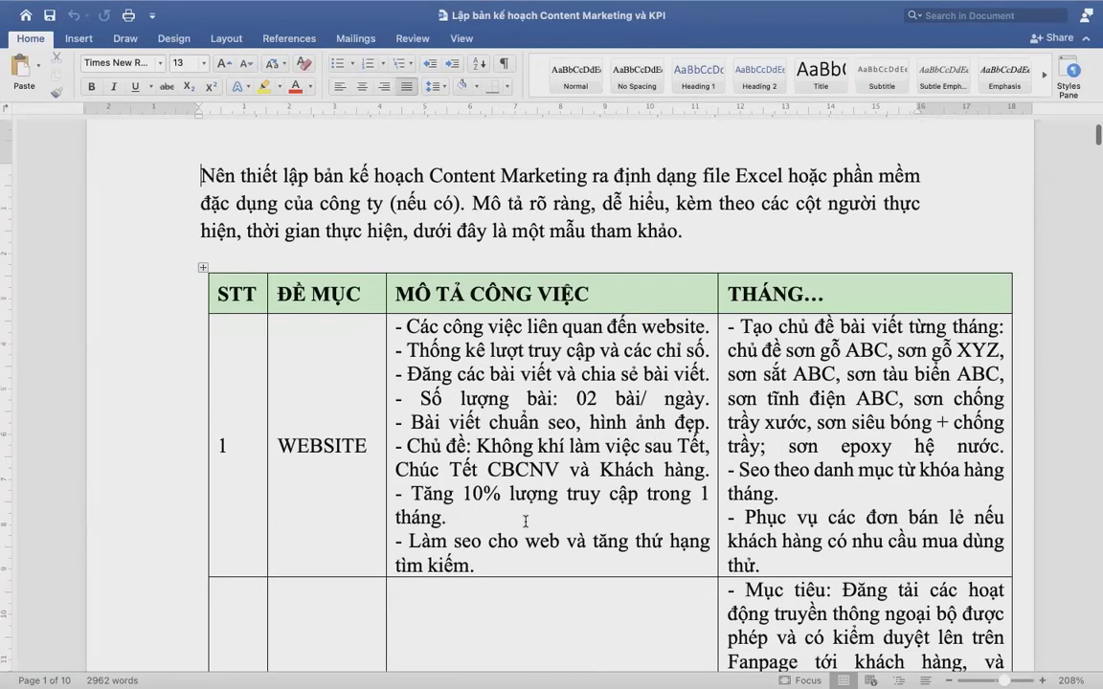
scroll(525, 522, down, 6)
scroll(526, 522, up, 3)
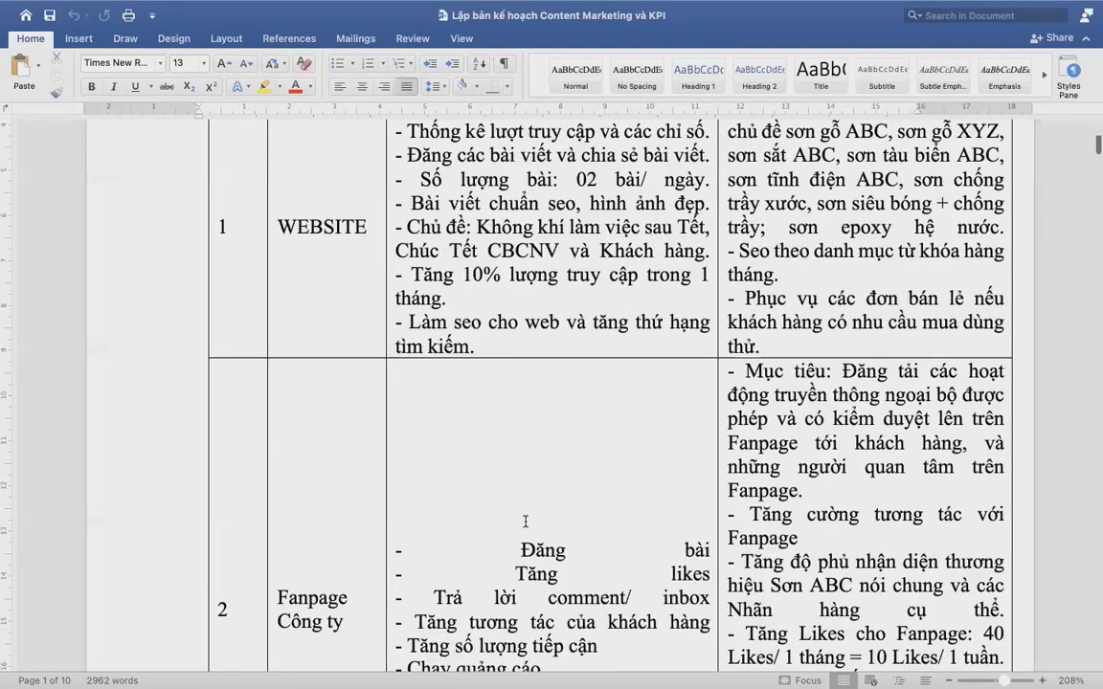
scroll(526, 521, up, 3)
scroll(526, 522, down, 10)
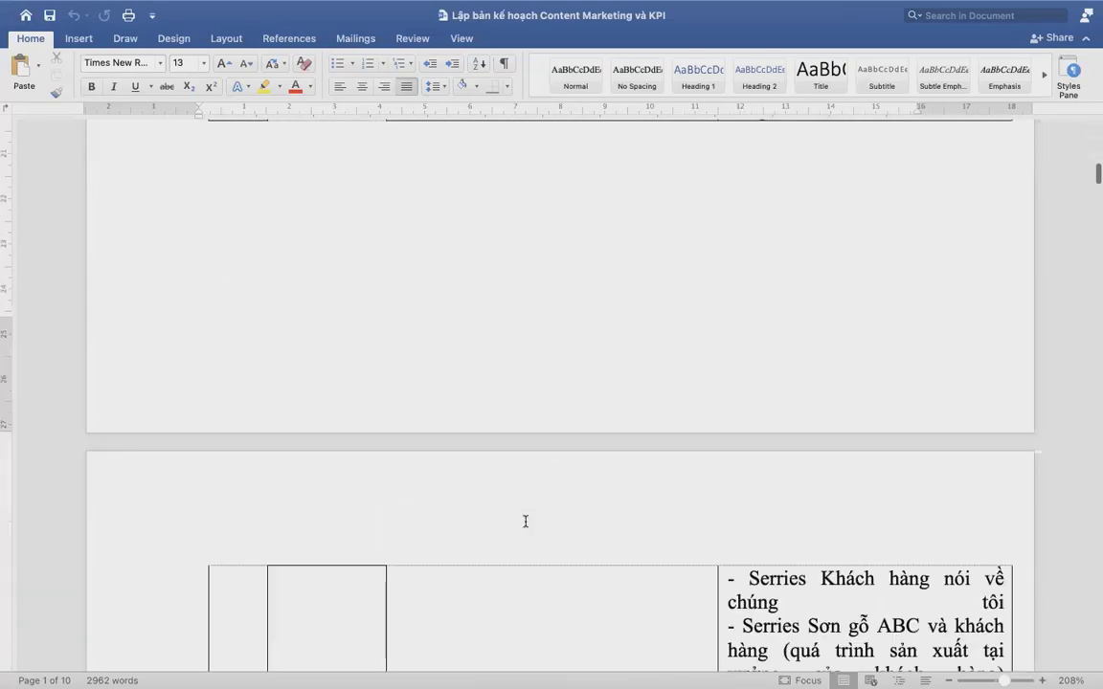
- Review the plan table's rows on video production, SX hình ảnh and Youtube công ty
scroll(525, 522, down, 10)
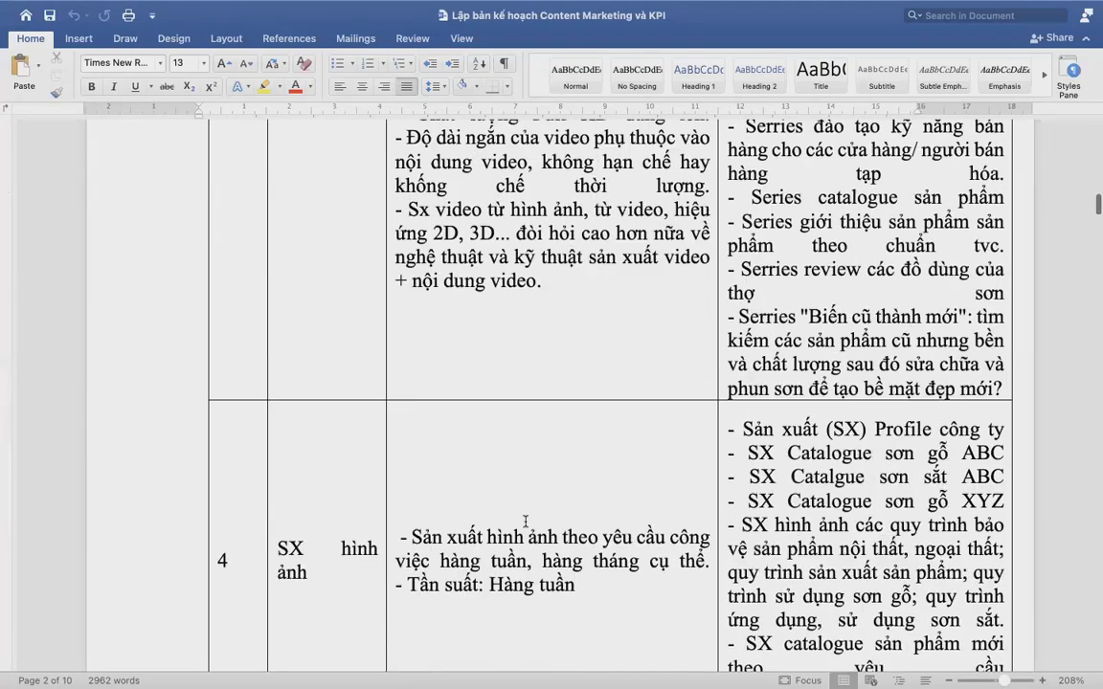
scroll(525, 521, down, 3)
scroll(525, 522, up, 6)
scroll(525, 522, up, 4)
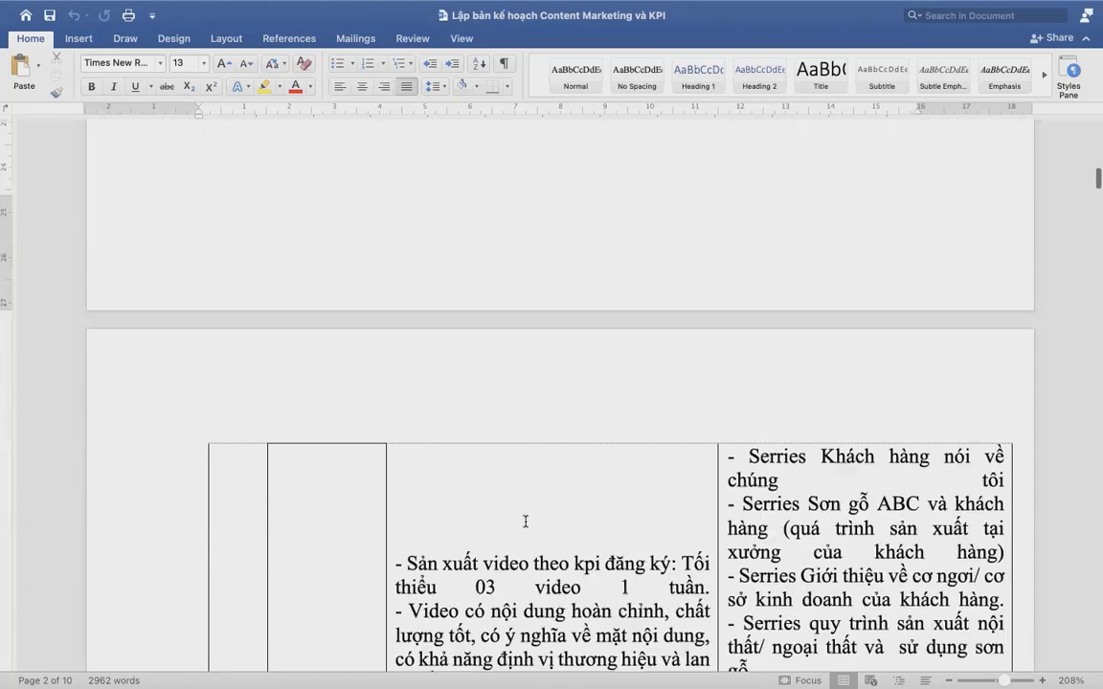
scroll(525, 520, down, 4)
scroll(526, 520, down, 10)
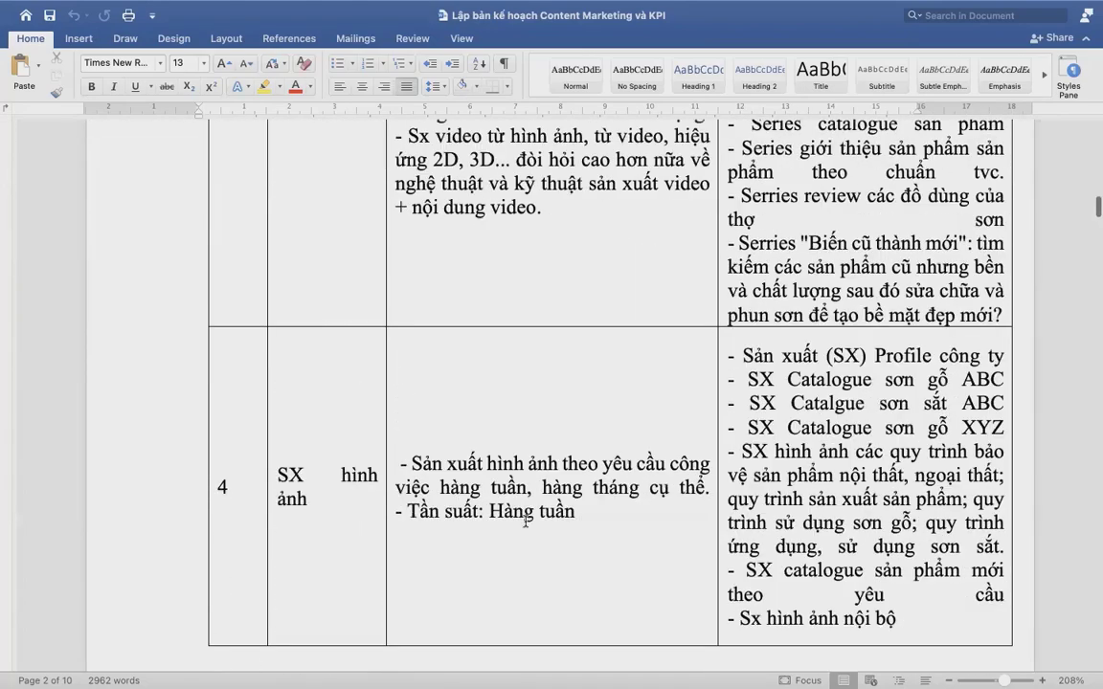
scroll(526, 522, up, 4)
scroll(526, 522, down, 10)
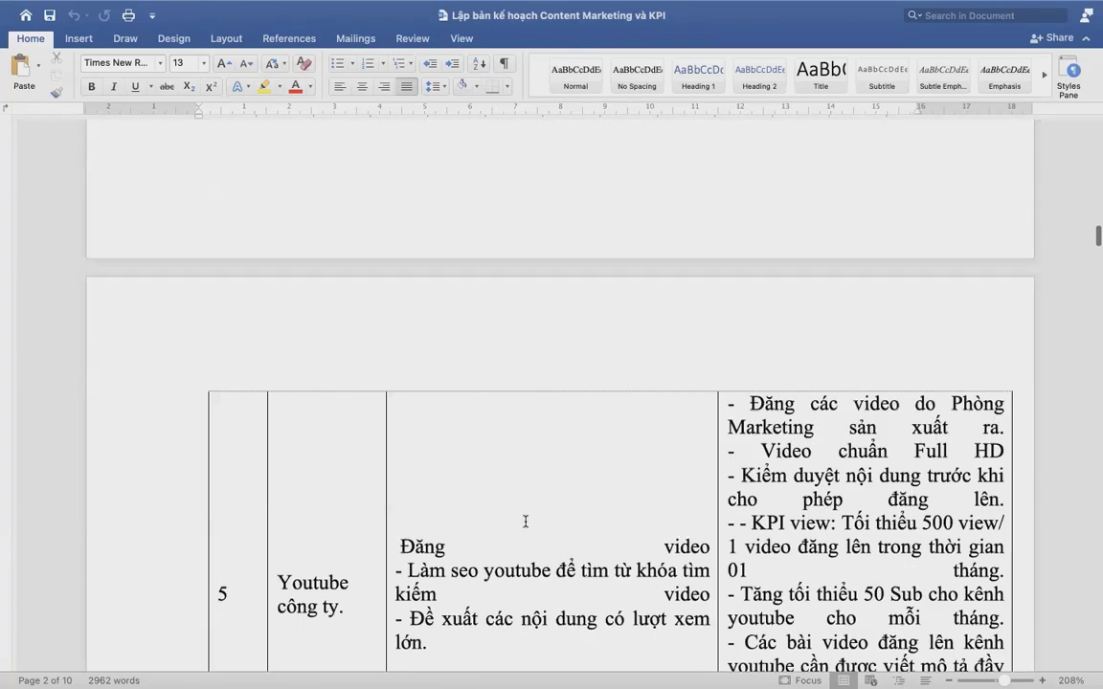
scroll(526, 522, up, 3)
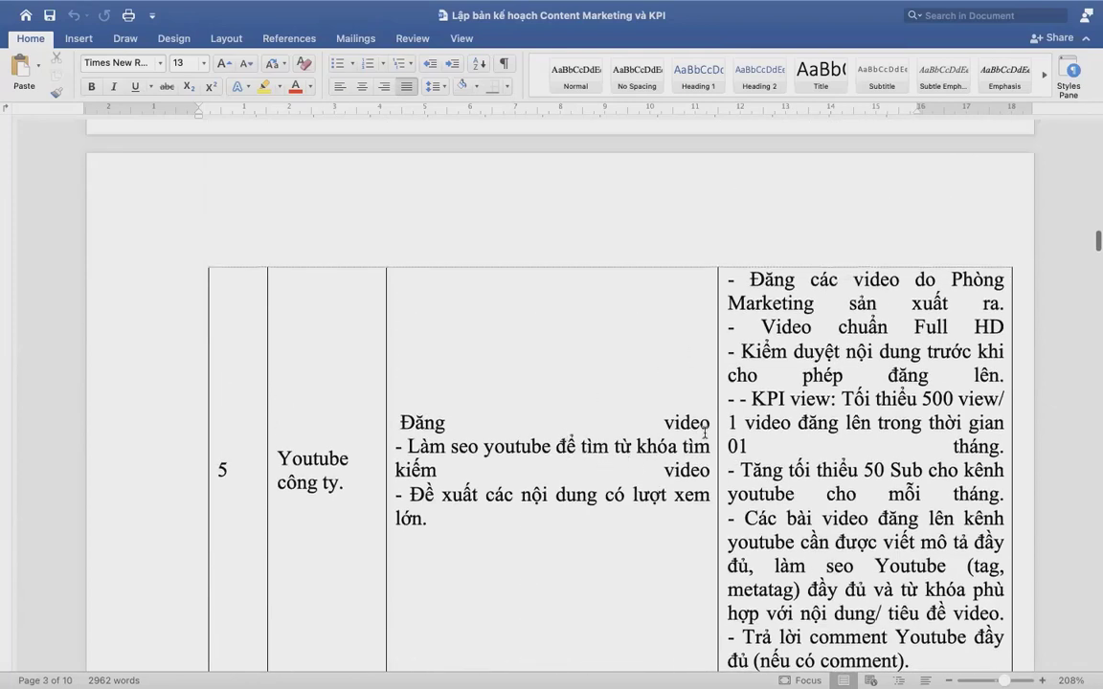
- Examine the Group Kín công ty ABC and Zalo Công ty rows, comparing their task descriptions with the monthly content
scroll(833, 482, down, 8)
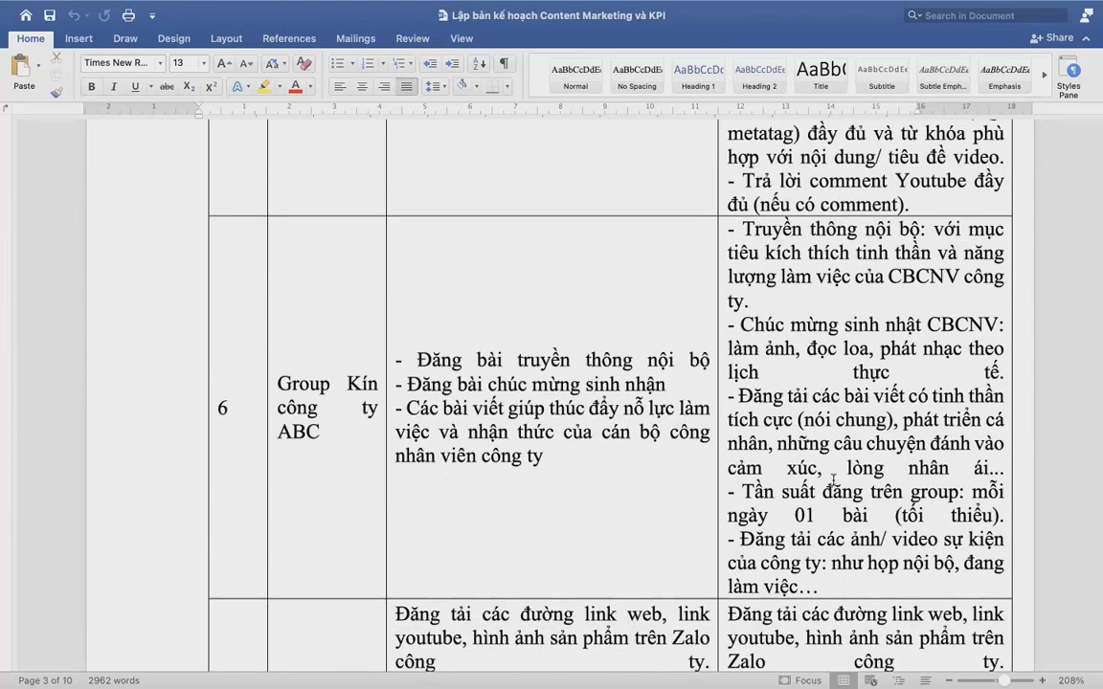
scroll(531, 569, down, 1)
scroll(716, 421, down, 4)
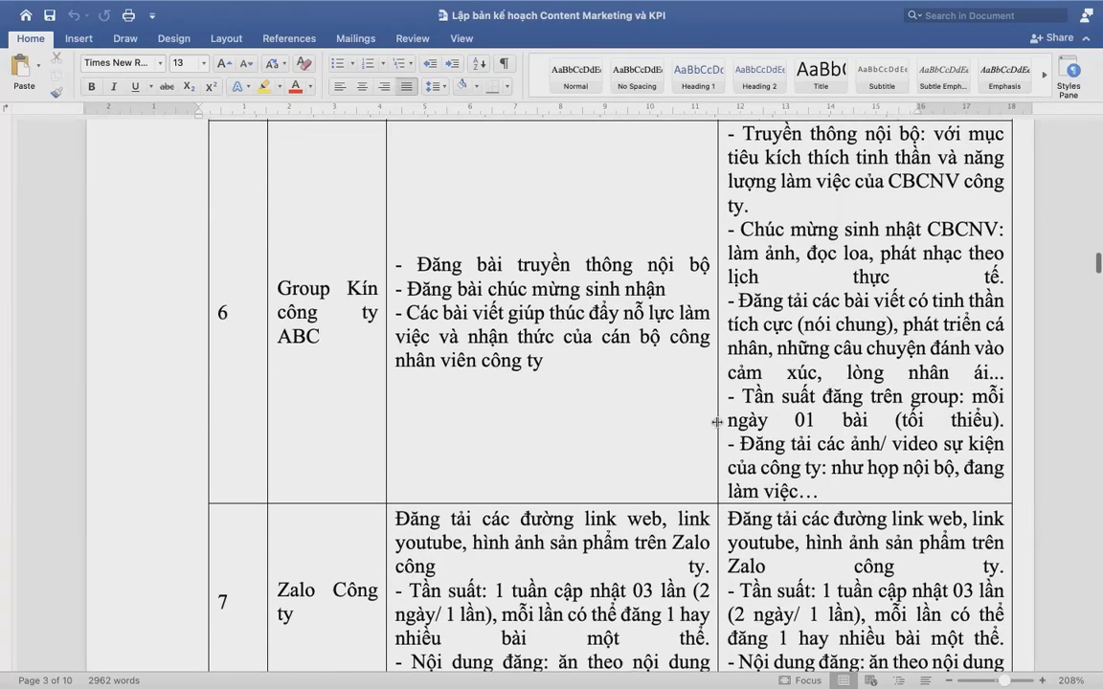
scroll(716, 421, up, 3)
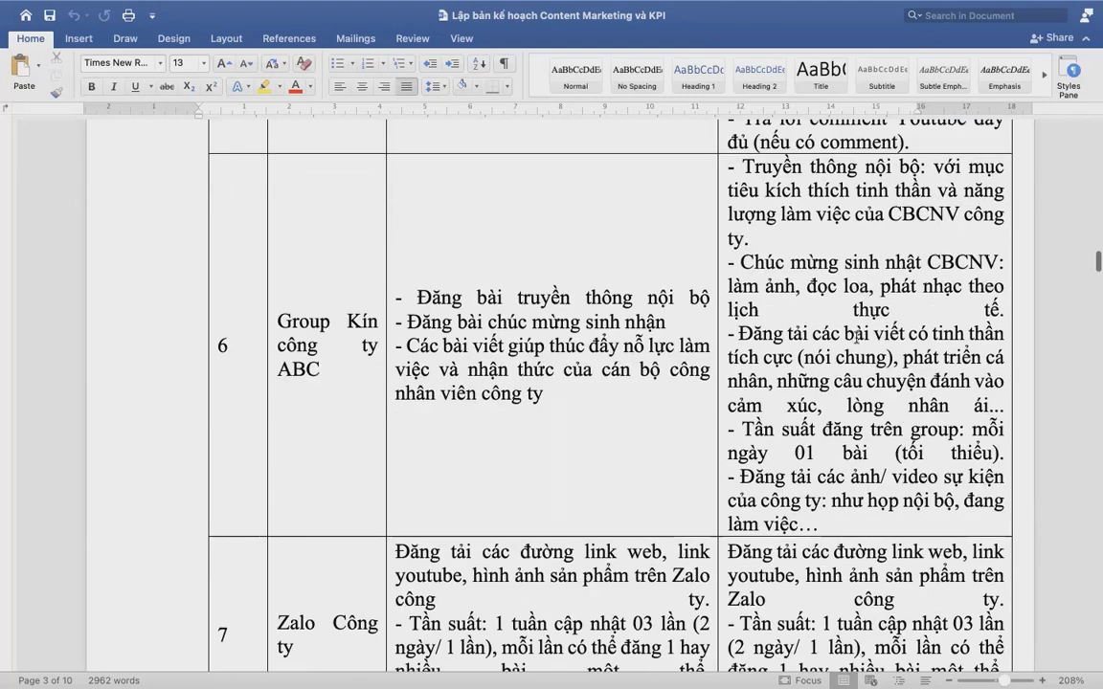
scroll(802, 308, down, 2)
scroll(803, 307, up, 3)
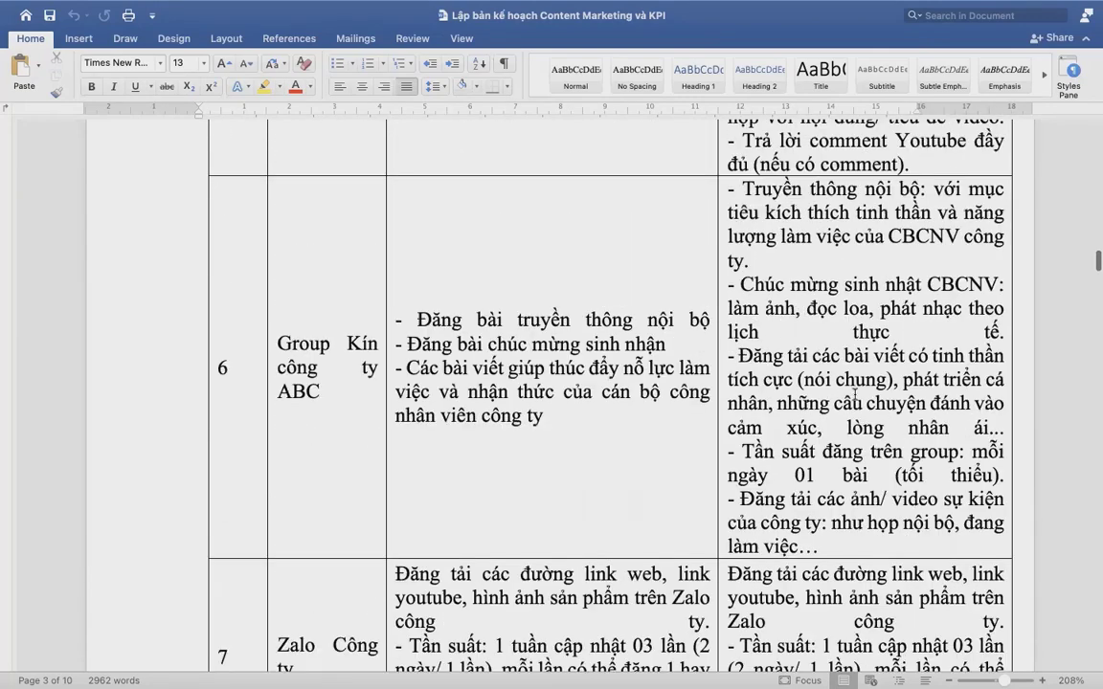
scroll(855, 403, down, 8)
scroll(703, 402, down, 19)
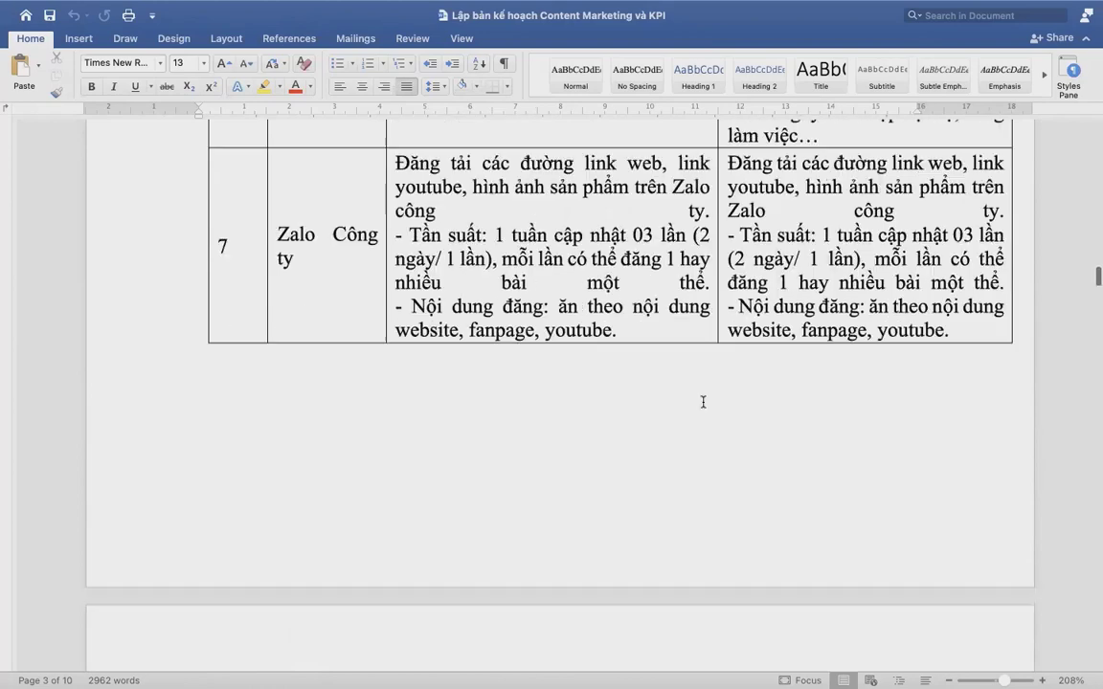
- Review rows 8 to 14 of the plan, from Chăm sóc khách hàng through PR Báo chí and Sự kiện to Website thương mại điện tử
scroll(705, 402, up, 1)
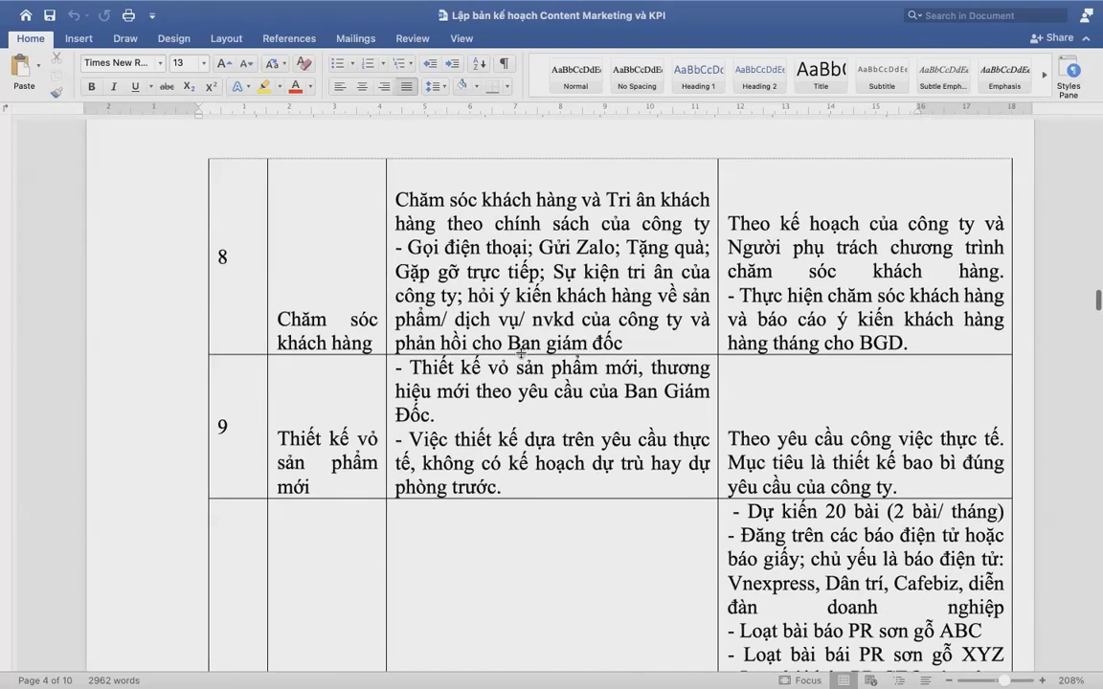
scroll(585, 539, down, 6)
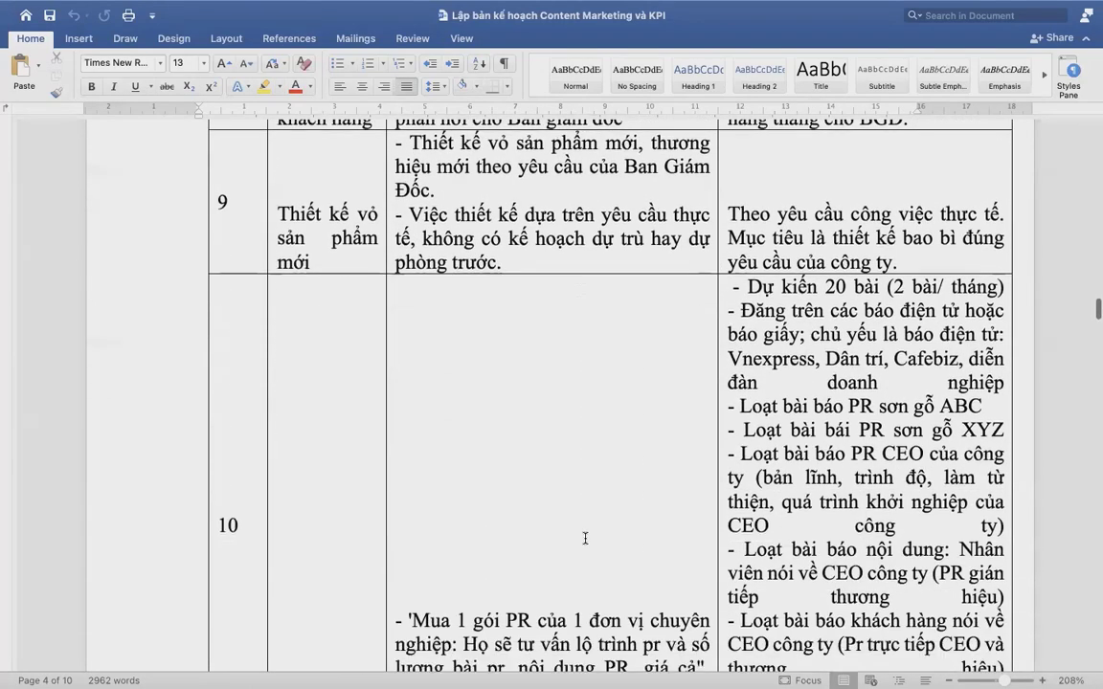
scroll(571, 288, down, 7)
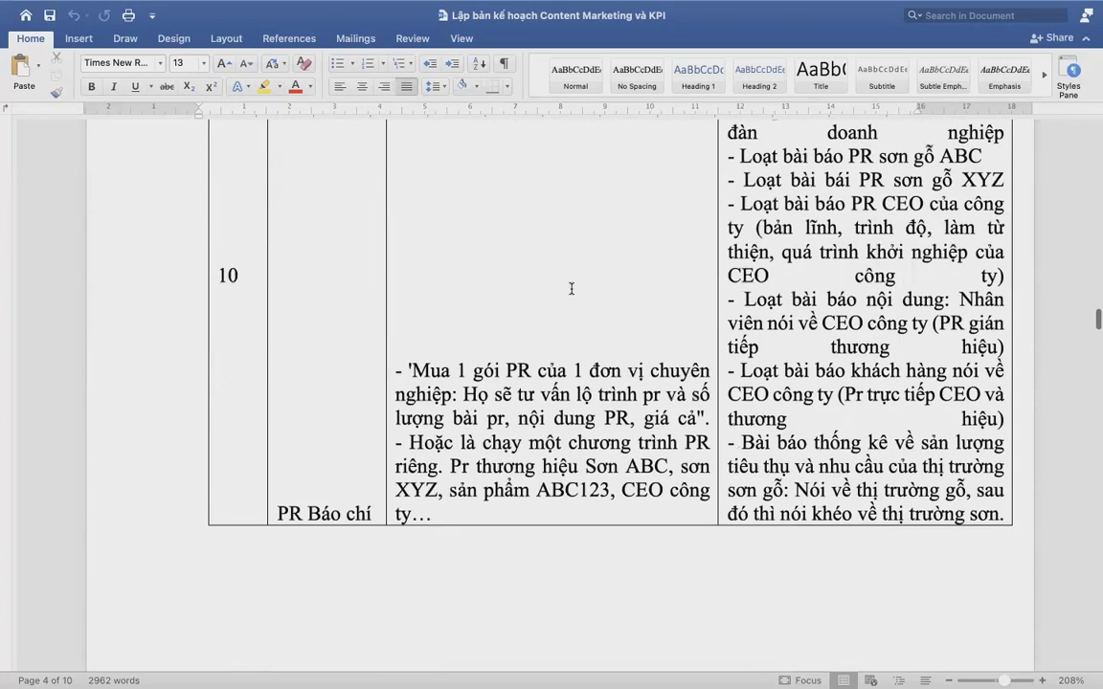
scroll(572, 288, down, 20)
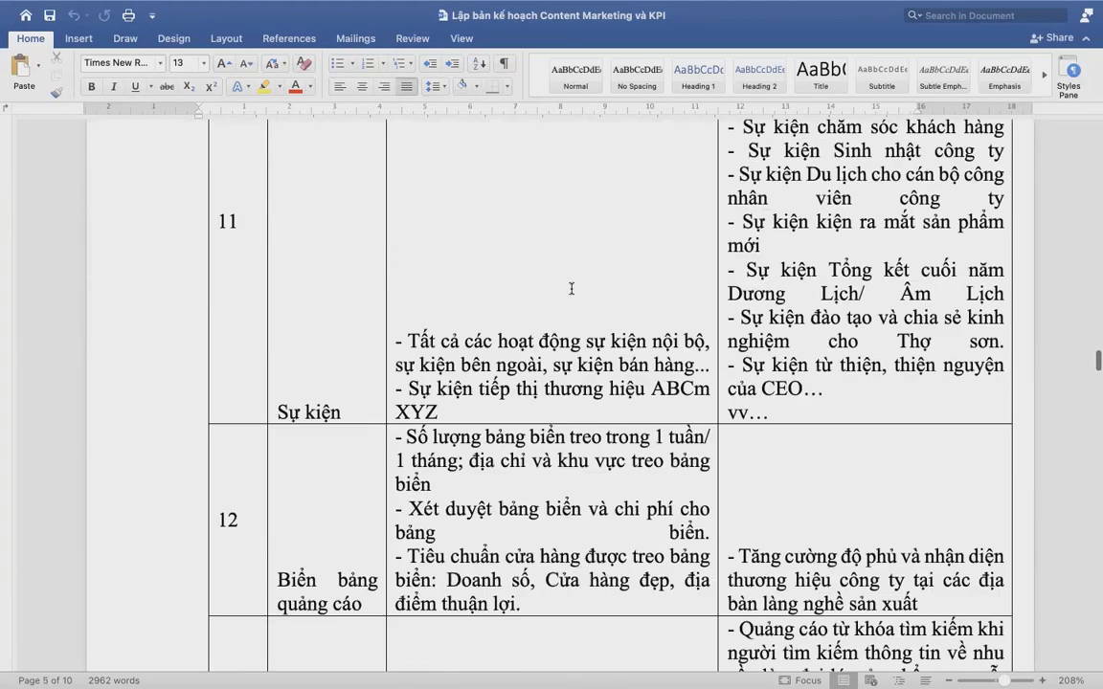
scroll(572, 288, down, 10)
scroll(572, 288, down, 20)
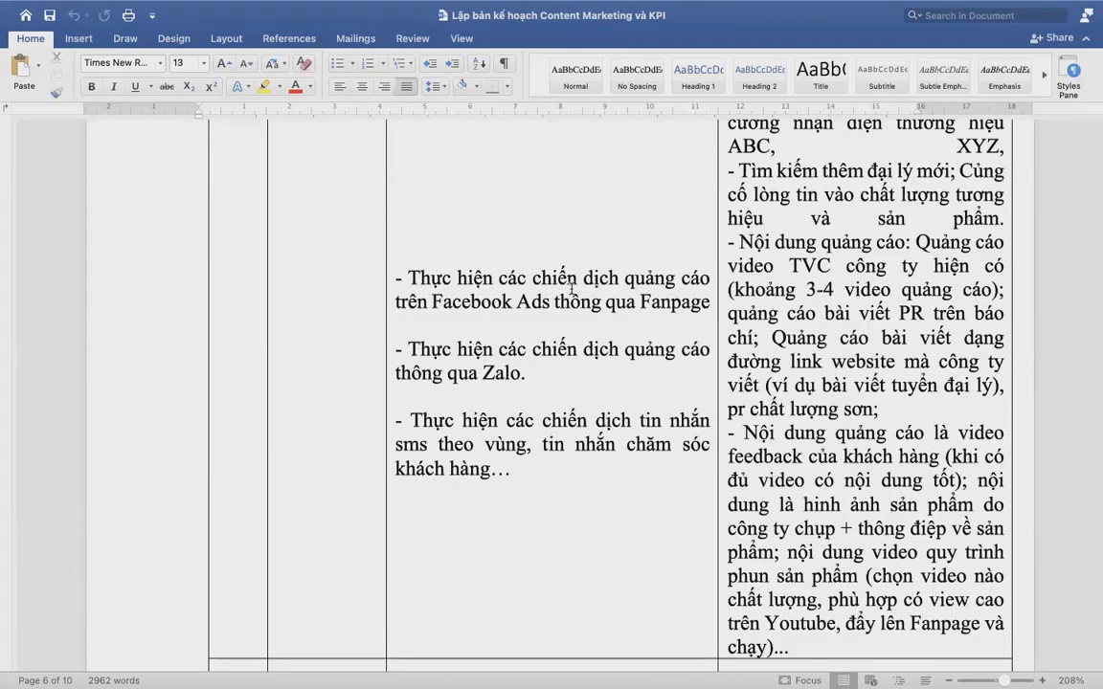
scroll(572, 288, up, 15)
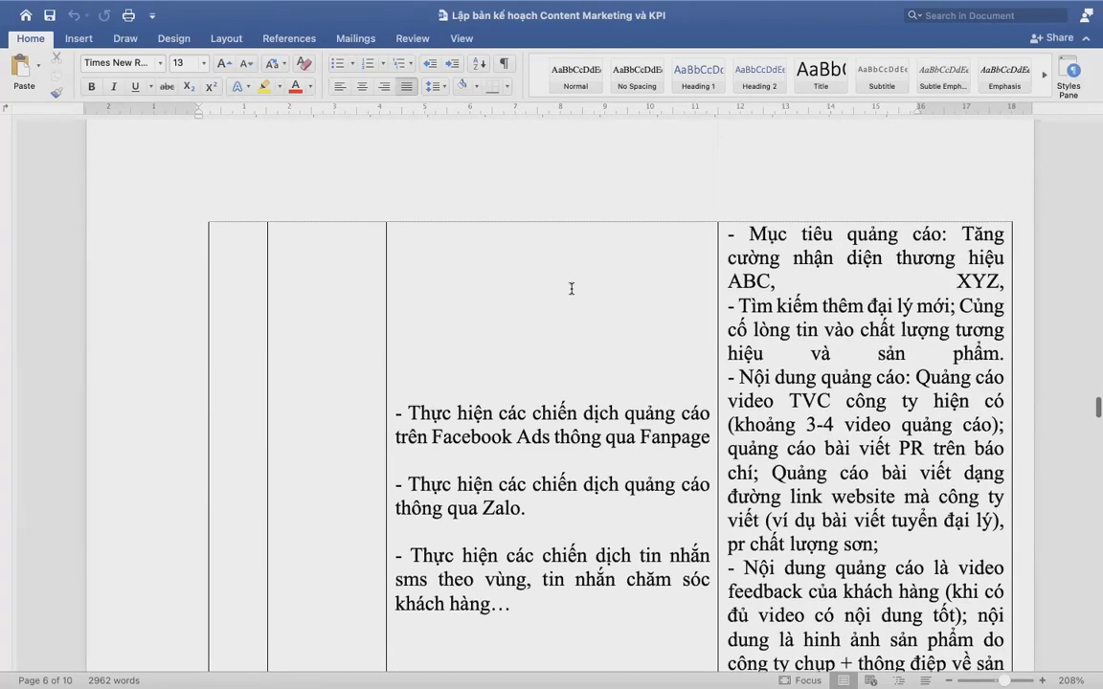
scroll(576, 371, down, 8)
scroll(577, 371, down, 15)
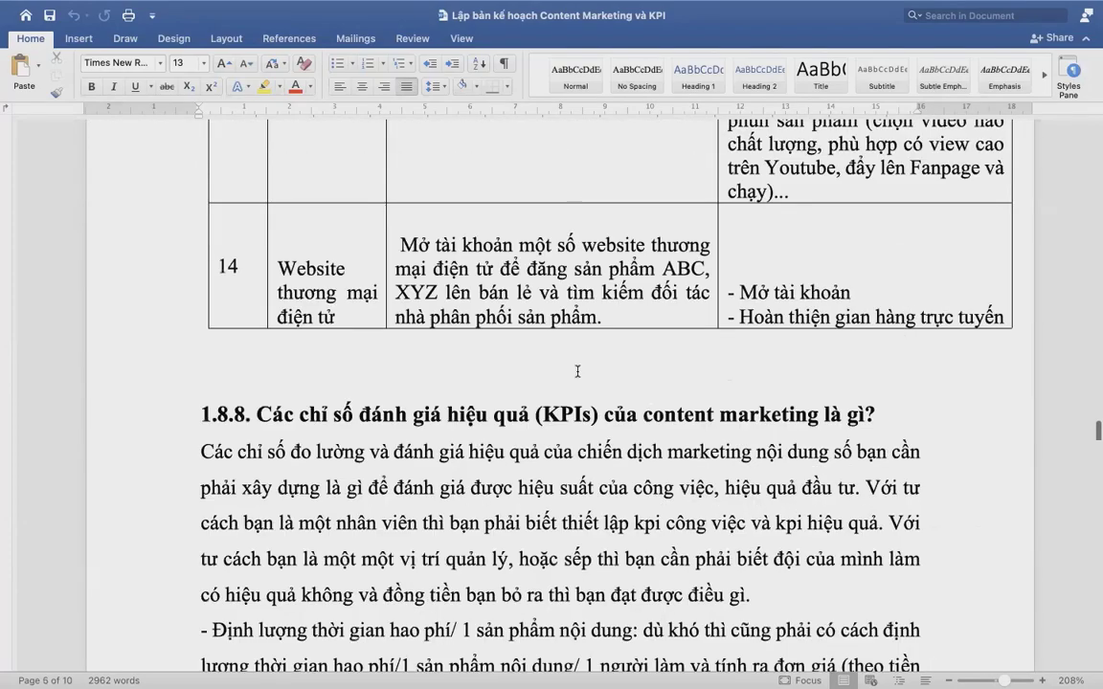
- Skim section 1.8.8 on content marketing KPIs and the star-rated table of sales, SEO and social metrics
scroll(577, 372, up, 5)
scroll(577, 372, down, 9)
scroll(578, 371, down, 15)
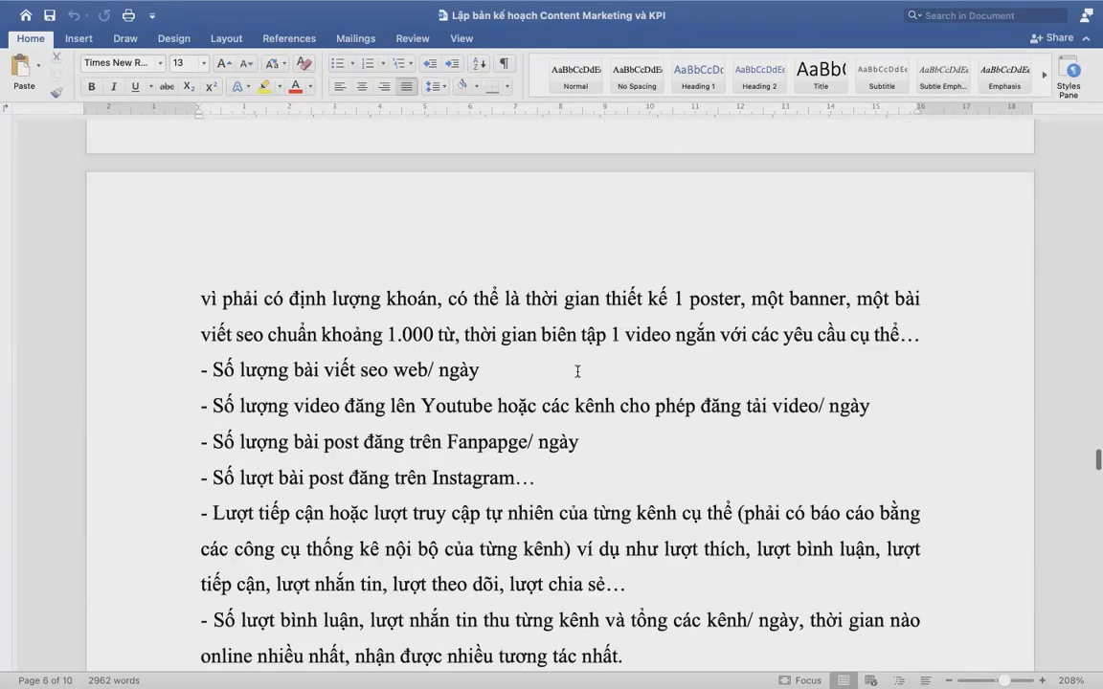
scroll(577, 371, down, 10)
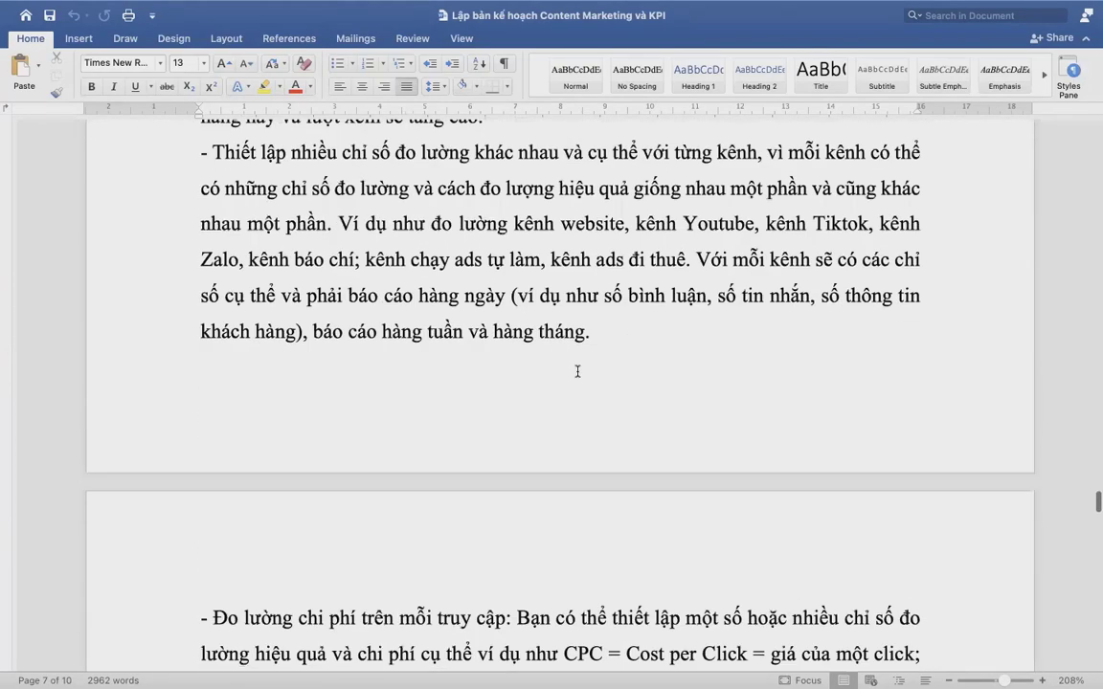
scroll(578, 372, down, 20)
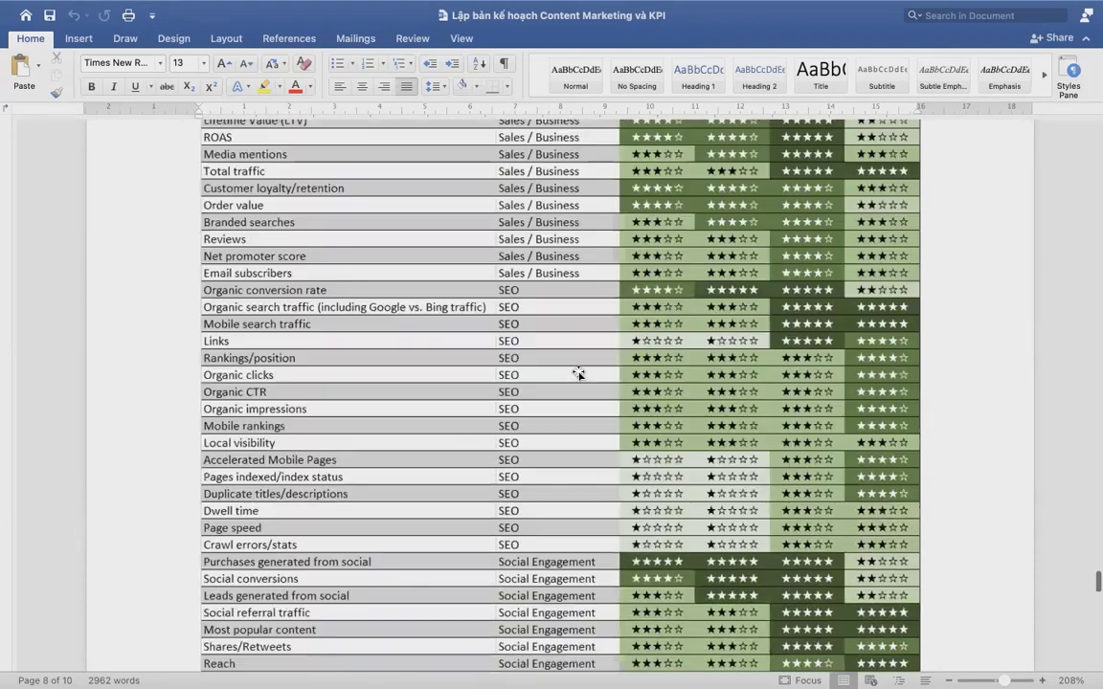
- Remove the blank last page that follows the caption under the KPI illustration
scroll(577, 371, down, 15)
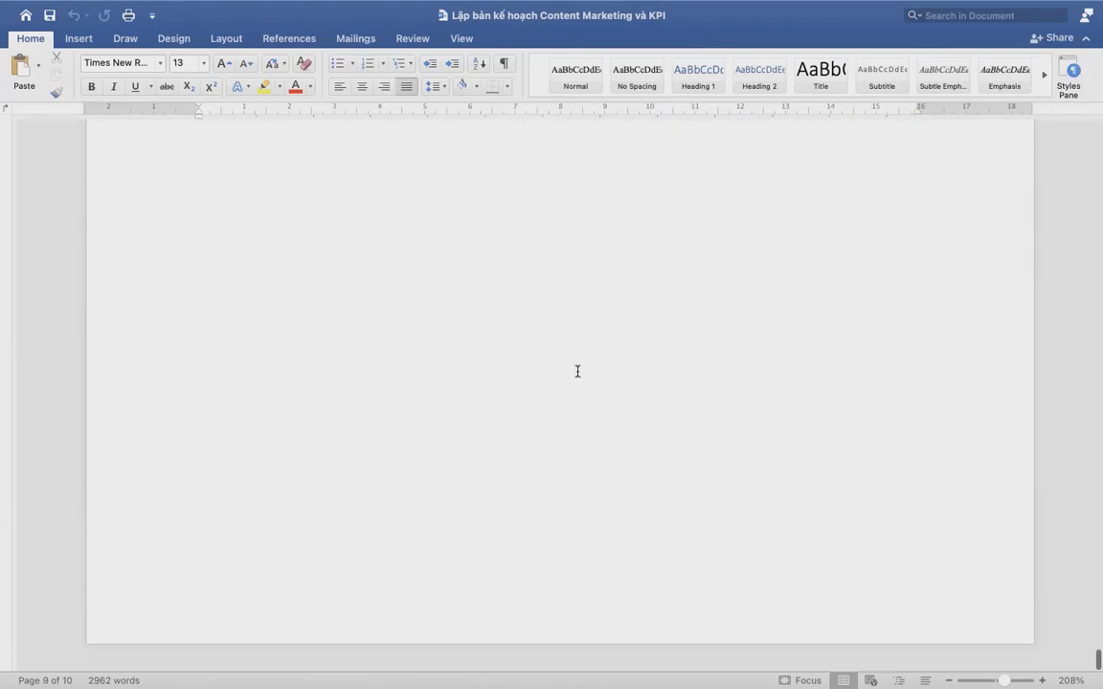
scroll(577, 371, up, 10)
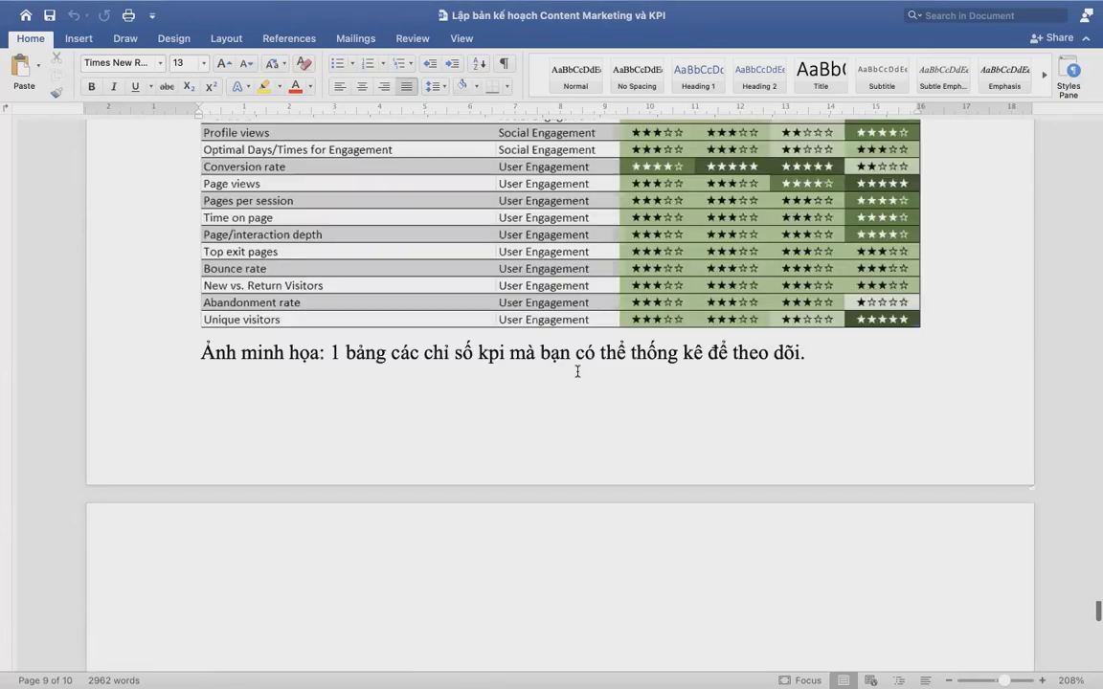
key(BackSpace)
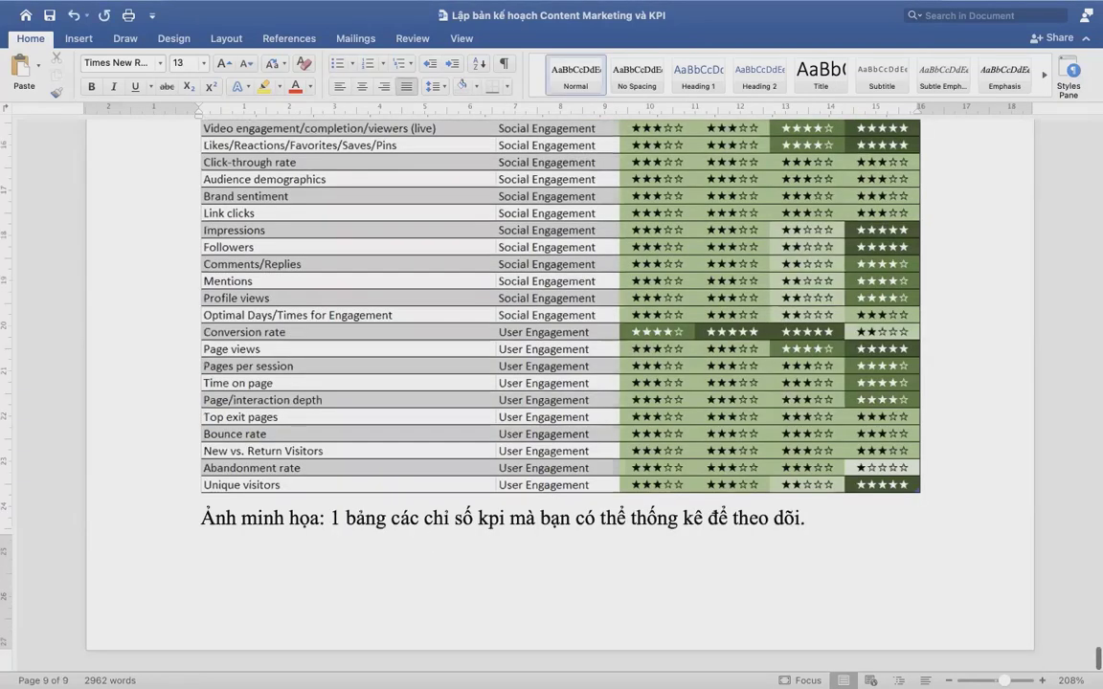
- Narrow the plan table's MÔ TẢ CÔNG VIỆC column to widen THÁNG…, and return to the start of the document
scroll(560, 383, up, 15)
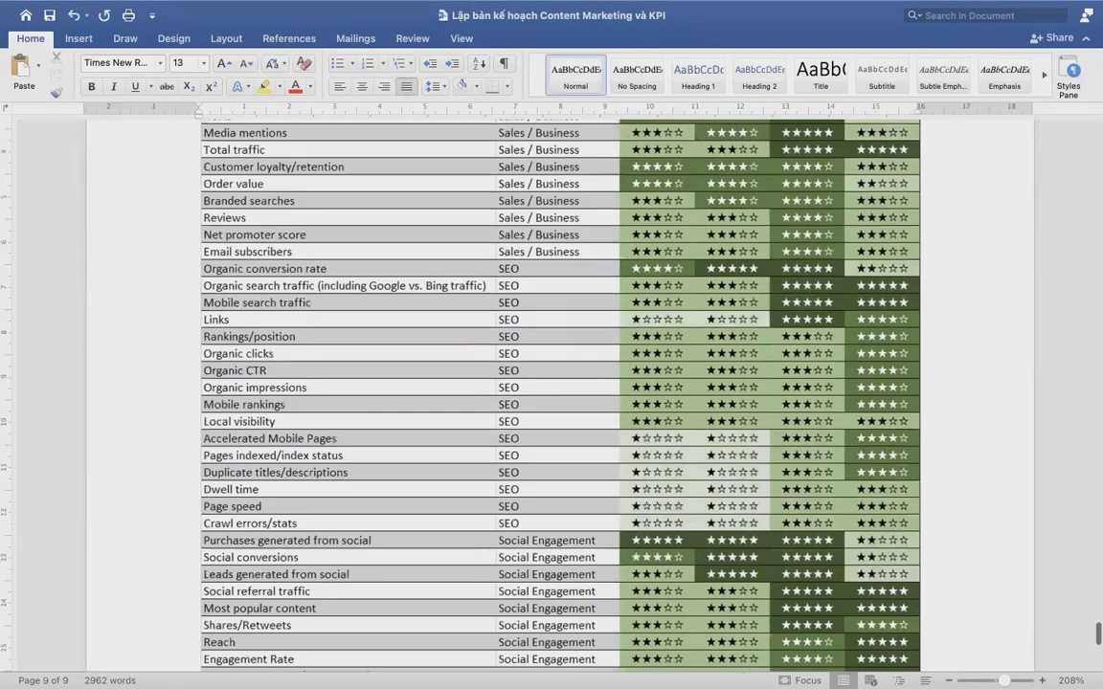
scroll(560, 383, up, 10)
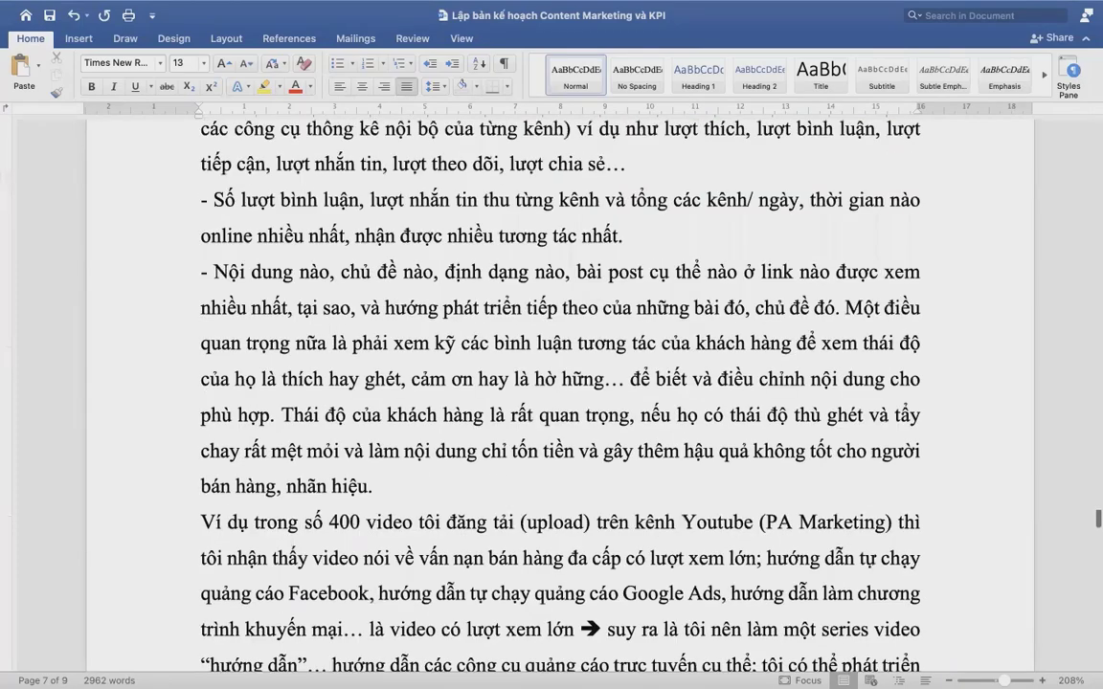
scroll(702, 290, up, 20)
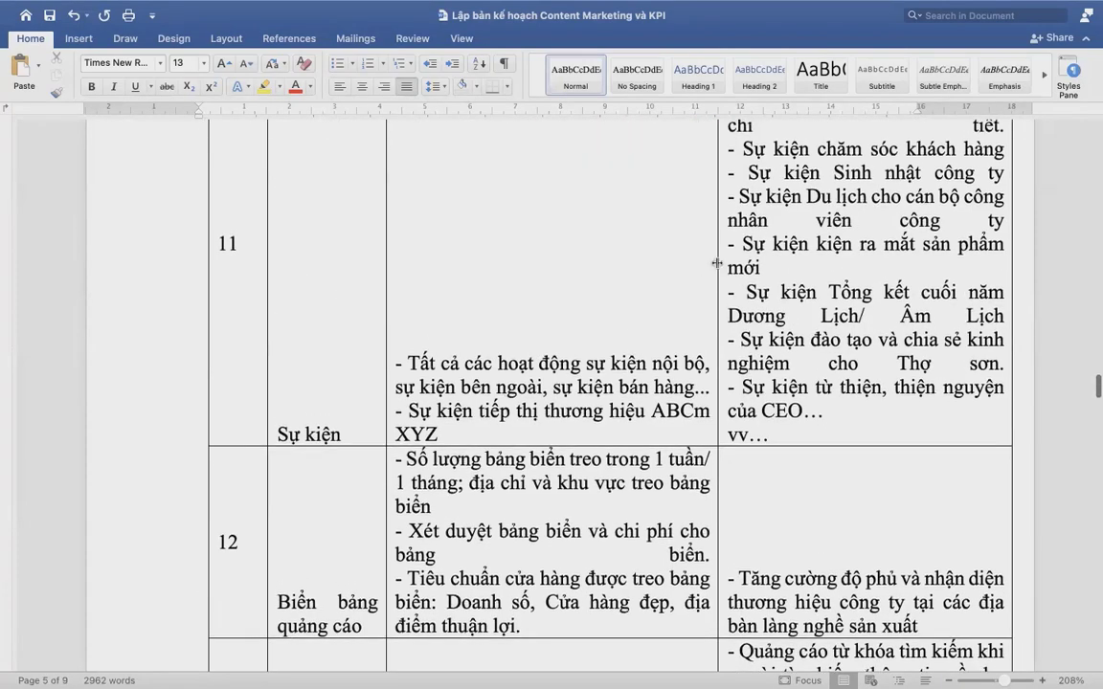
drag(718, 262, 683, 264)
scroll(682, 264, up, 20)
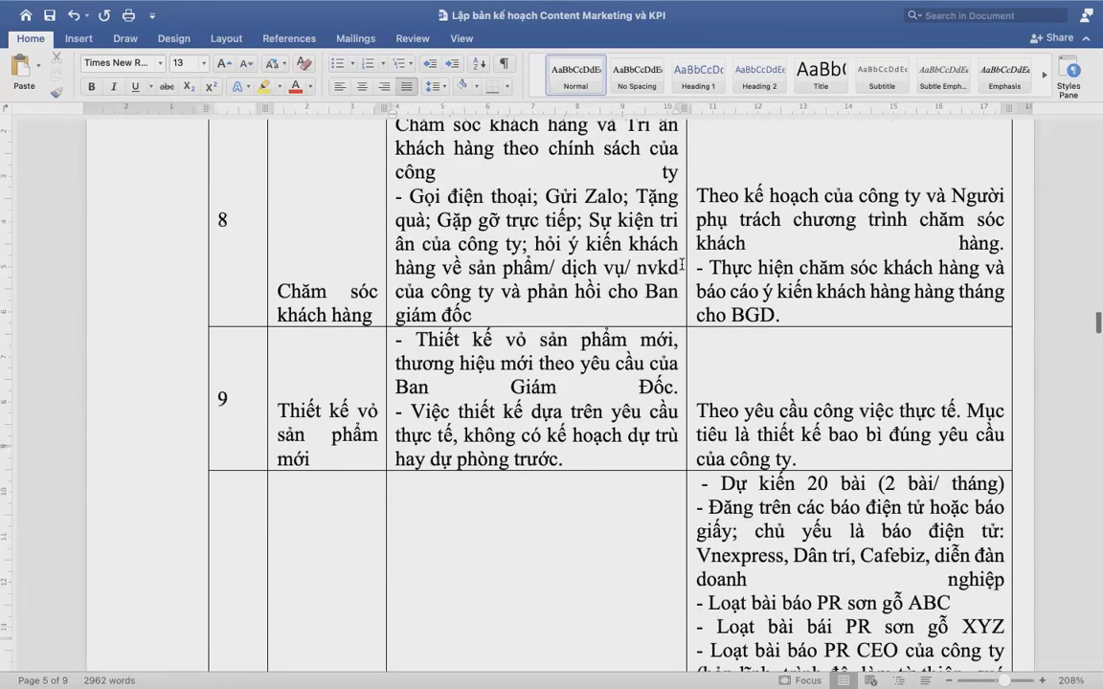
scroll(681, 264, up, 6)
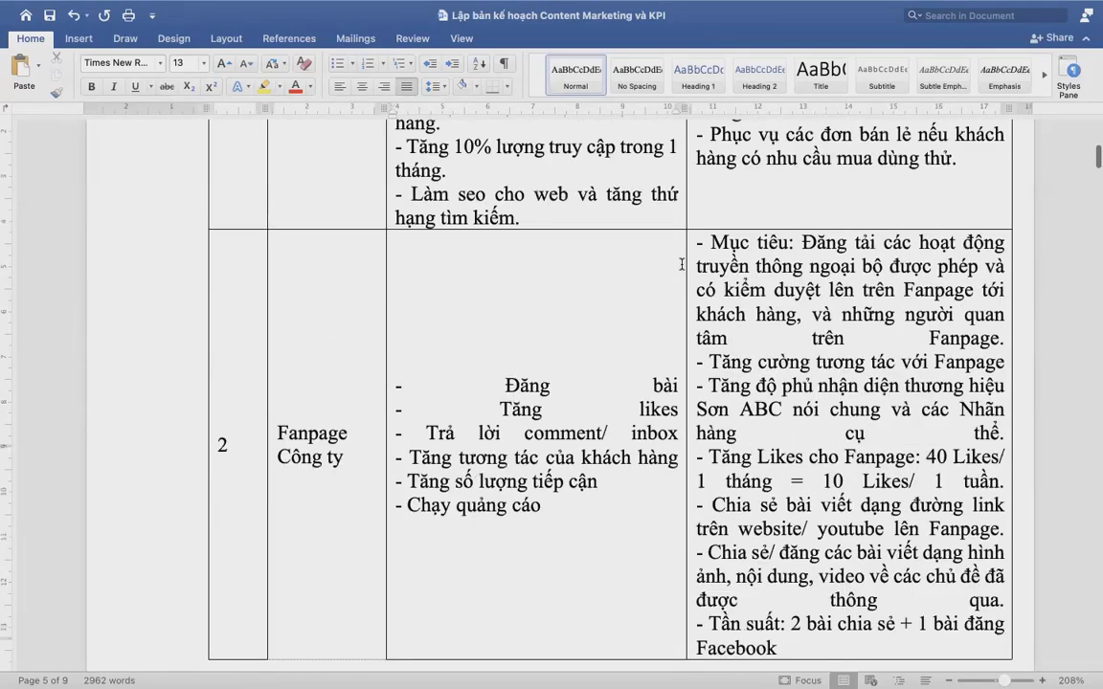
scroll(682, 265, up, 10)
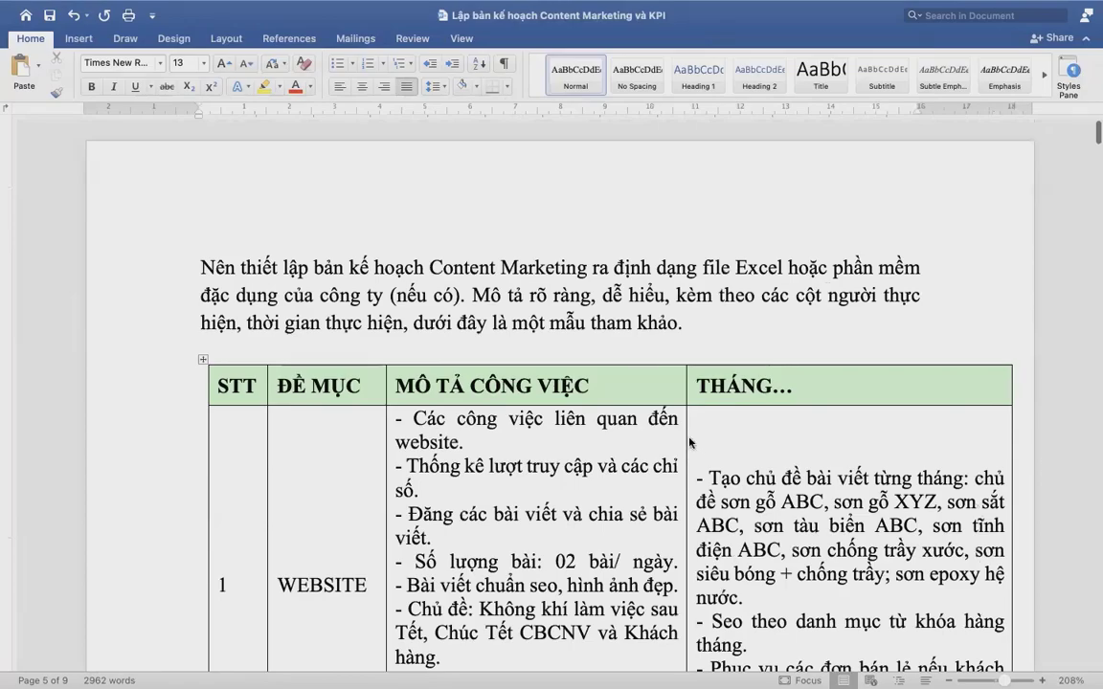